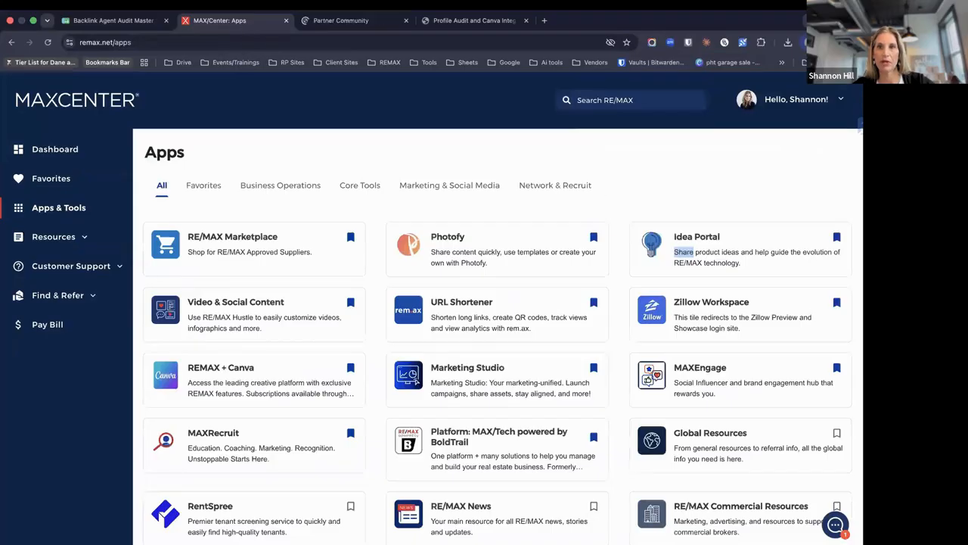
Scroll the MAXCenter Apps & Tools page and launch the Marketing Studio tile to open Realforce
{"action": "scroll", "coordinate": [646, 271], "scroll_direction": "down", "scroll_amount": 1}
{"action": "scroll", "coordinate": [646, 271], "scroll_direction": "down", "scroll_amount": 1}
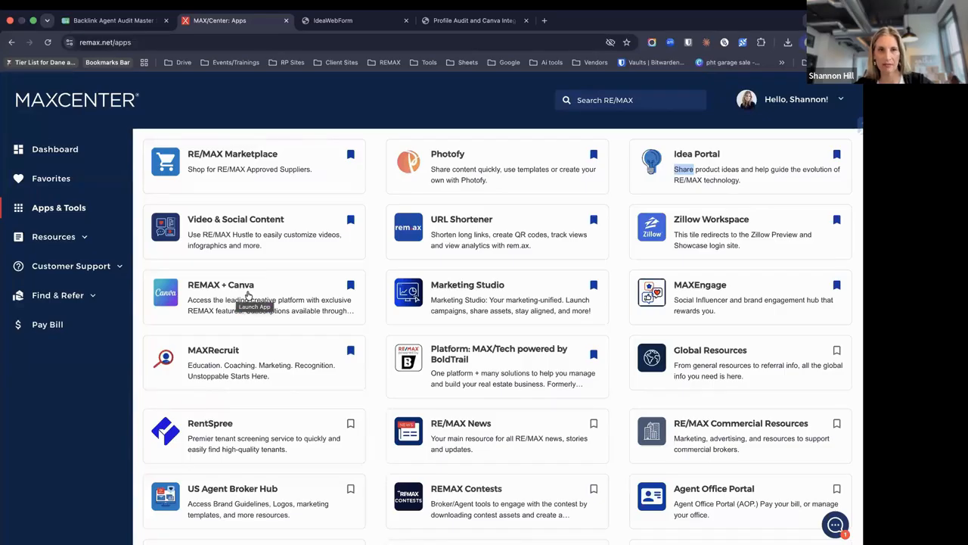
{"action": "left_click", "coordinate": [467, 291]}
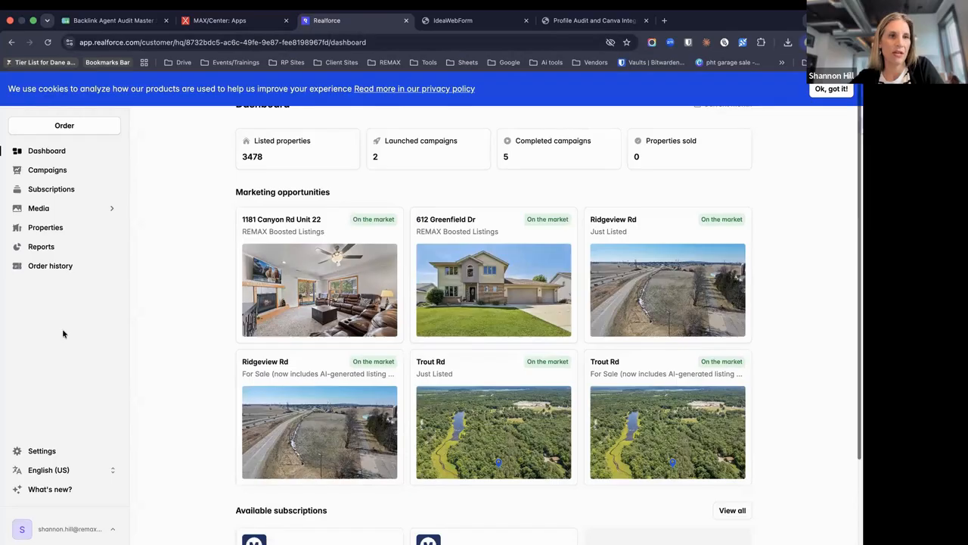
Go to Realforce Subscriptions and scroll to the active REMAX + Canva plan at $149 annually
{"action": "left_click", "coordinate": [59, 191]}
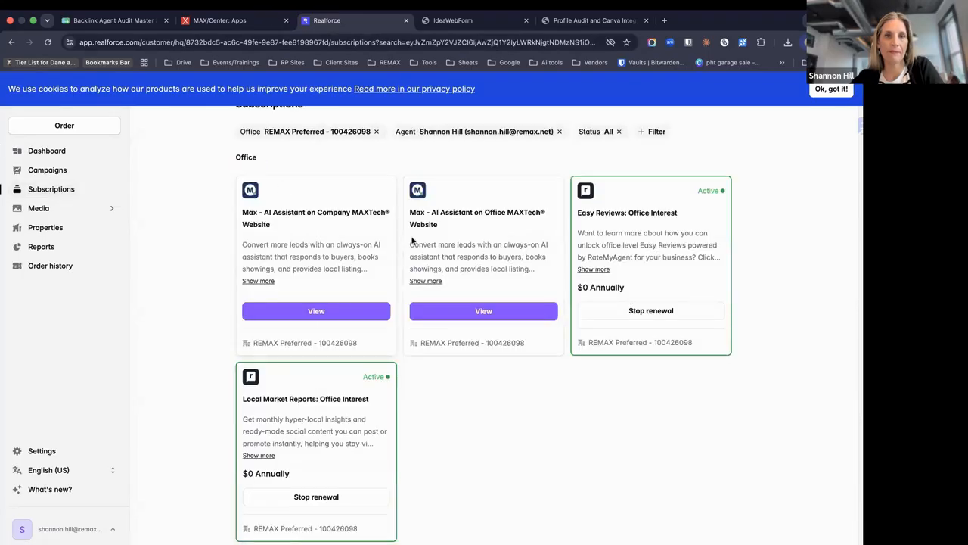
{"action": "scroll", "coordinate": [412, 241], "scroll_direction": "down", "scroll_amount": 3}
{"action": "scroll", "coordinate": [413, 240], "scroll_direction": "down", "scroll_amount": 10}
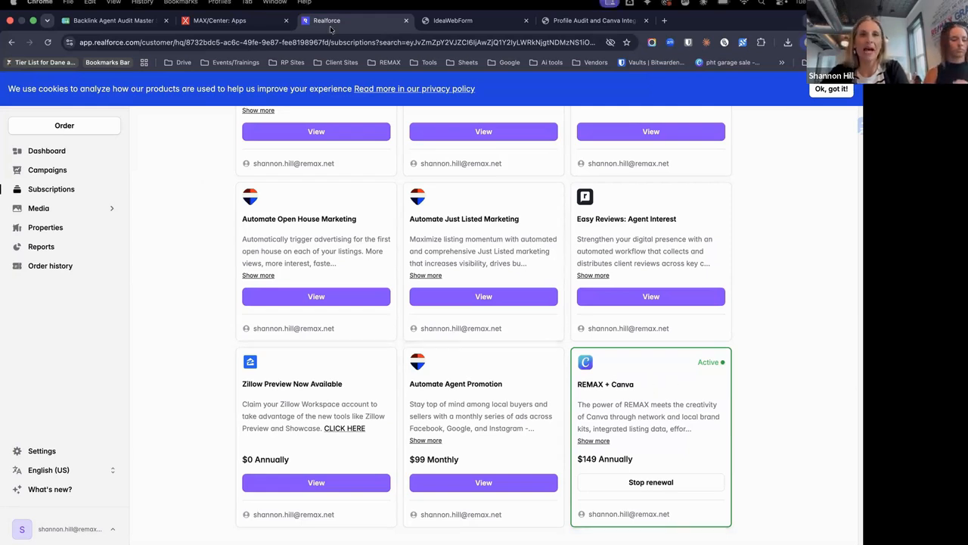
Return to the MAX/Center tab and launch the REMAX + Canva tile to sign into Canva
{"action": "left_click", "coordinate": [240, 21]}
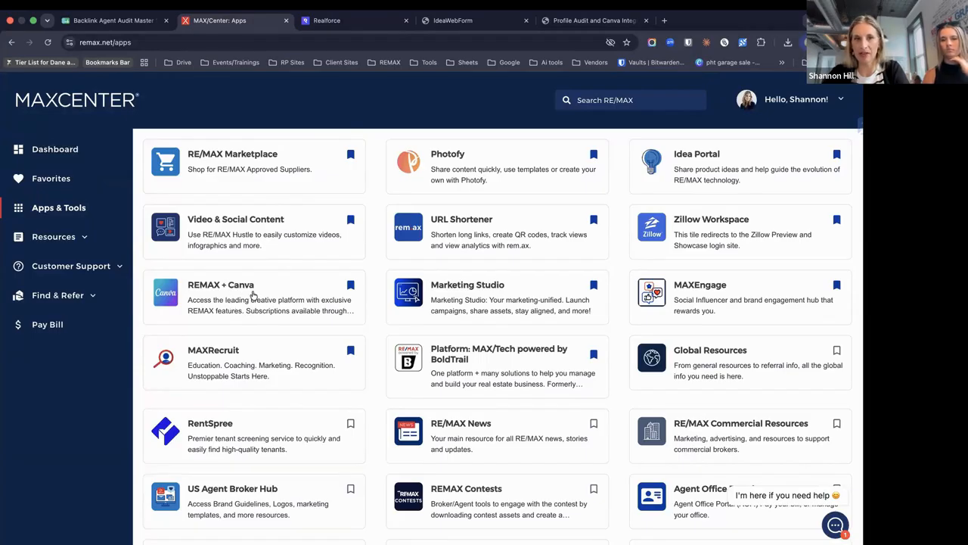
{"action": "left_click", "coordinate": [253, 295]}
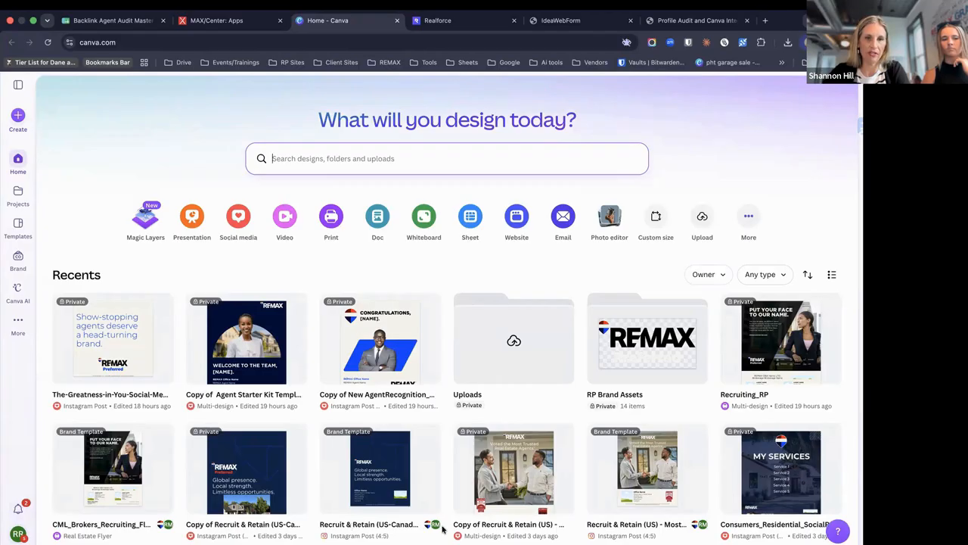
{"action": "left_click", "coordinate": [18, 533]}
Switch to the REMAX Agent team and go to the REMAX brand's All Brand Templates
{"action": "mouse_move", "coordinate": [117, 364]}
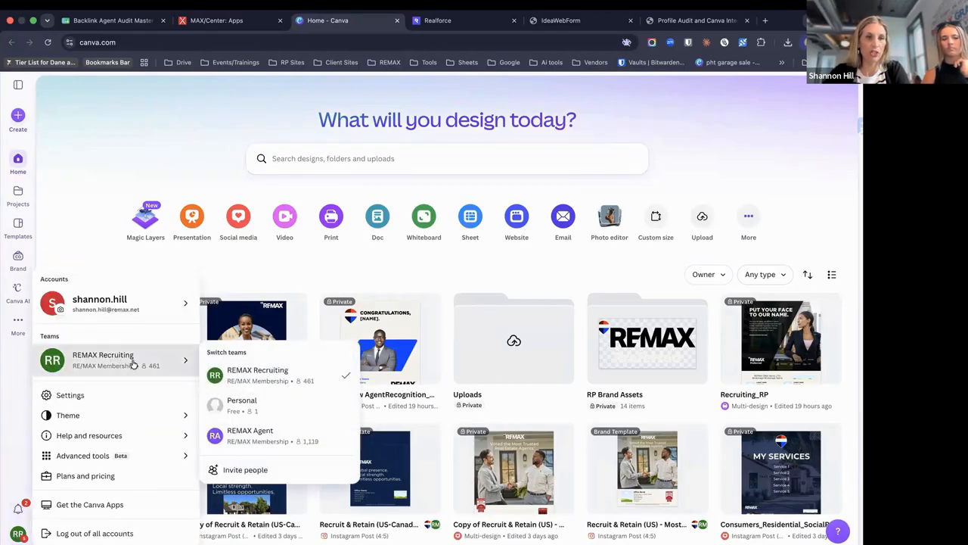
{"action": "left_click", "coordinate": [267, 435]}
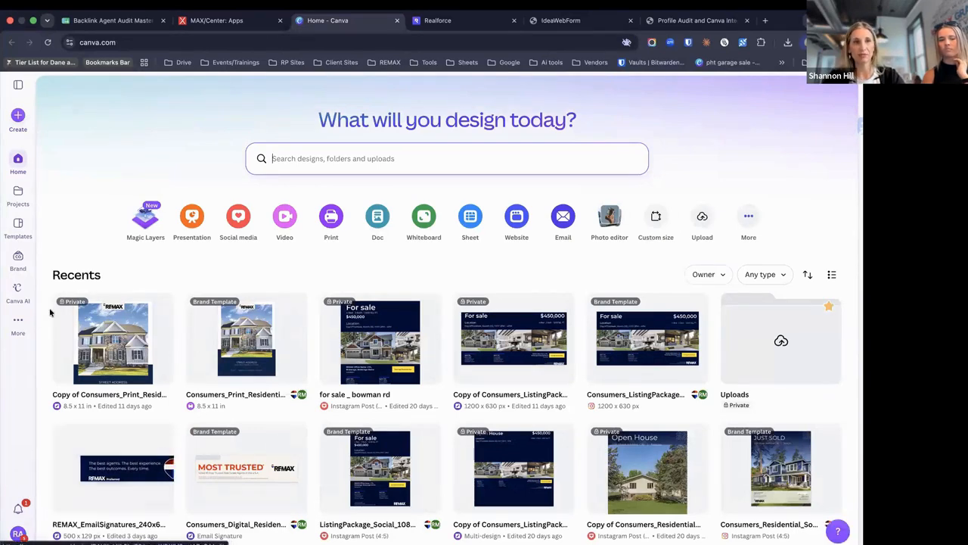
{"action": "left_click", "coordinate": [18, 259]}
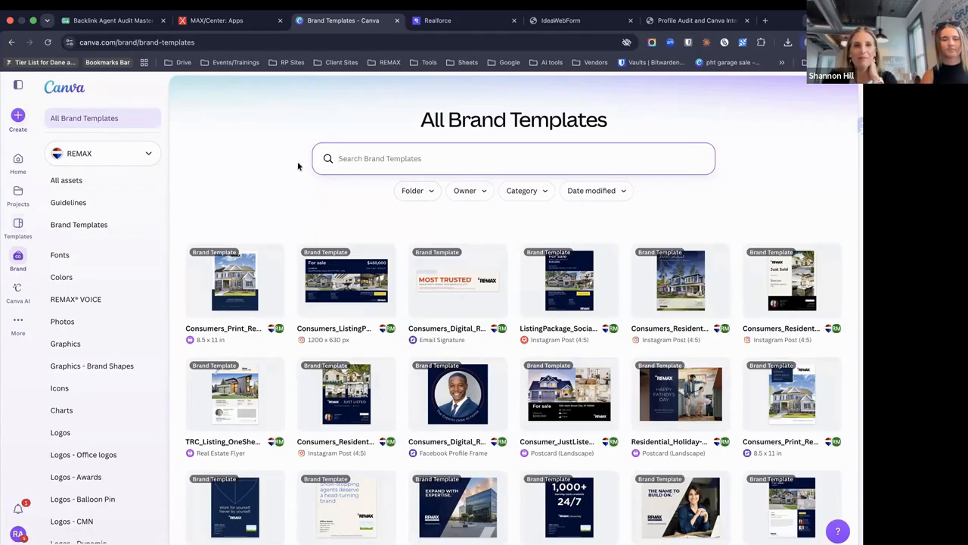
Make an editable copy of the Consumers_Print_Residential_Flyer-2_Team_8.5x11_26_262 brand template
{"action": "left_click", "coordinate": [228, 270]}
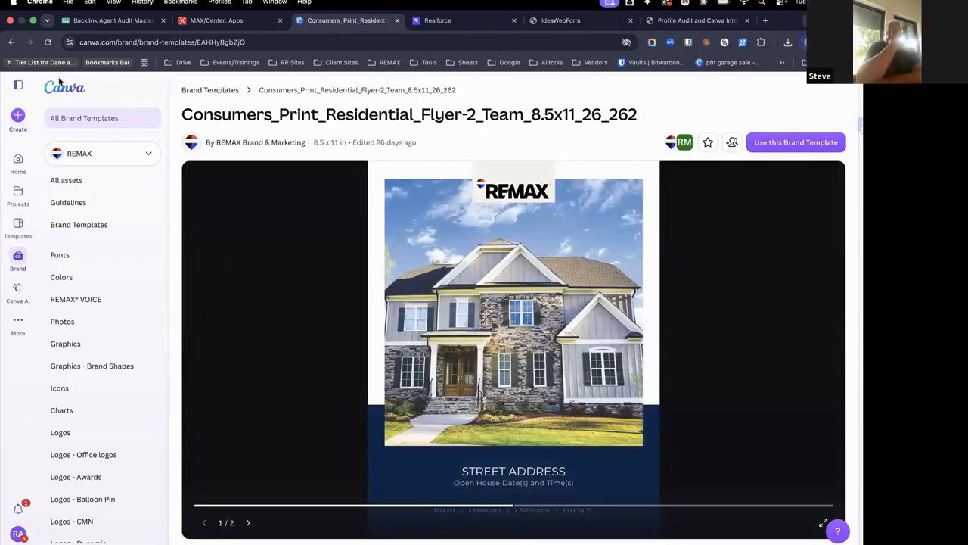
{"action": "left_click", "coordinate": [796, 143]}
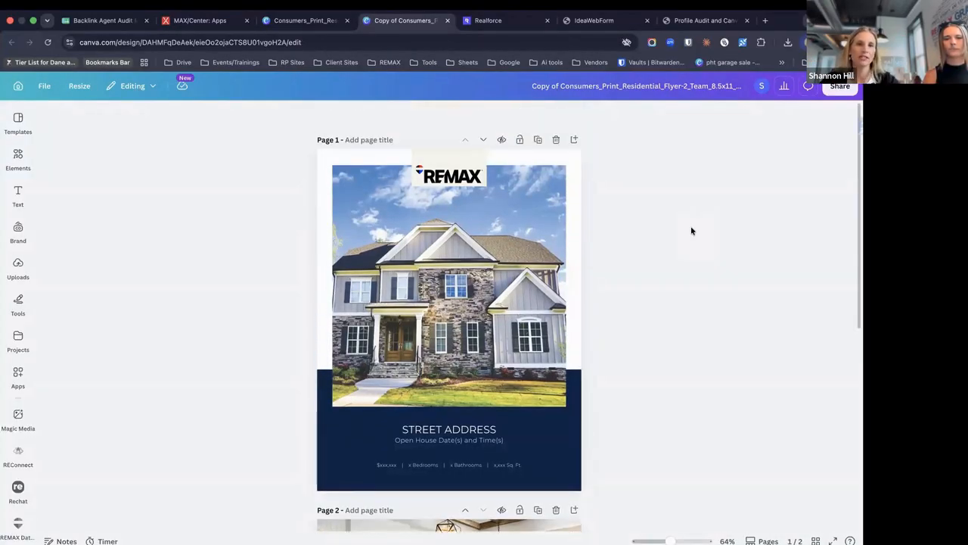
Scroll through both flyer pages, browse the Elements and Apps panels, then return to Canva Home
{"action": "scroll", "coordinate": [691, 230], "scroll_direction": "down", "scroll_amount": 2}
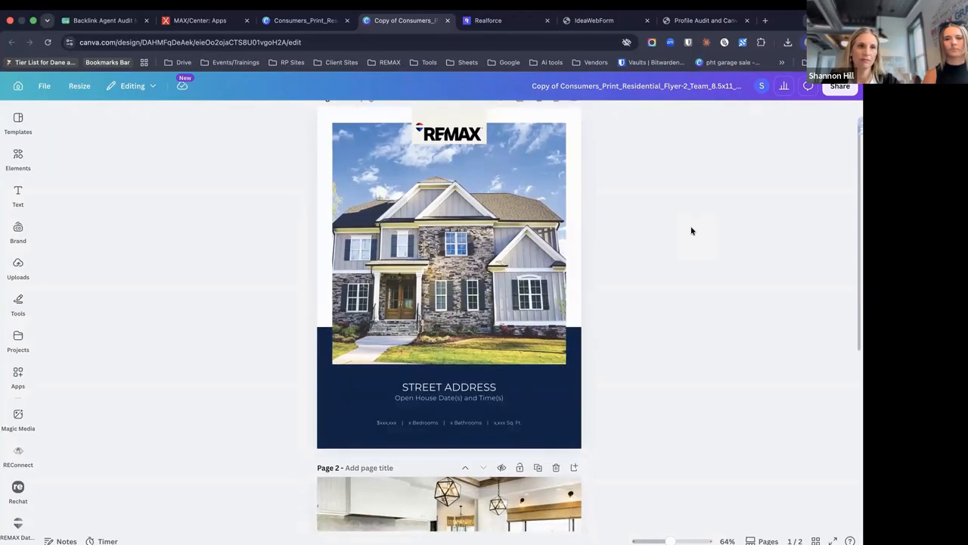
{"action": "scroll", "coordinate": [690, 231], "scroll_direction": "down", "scroll_amount": 8}
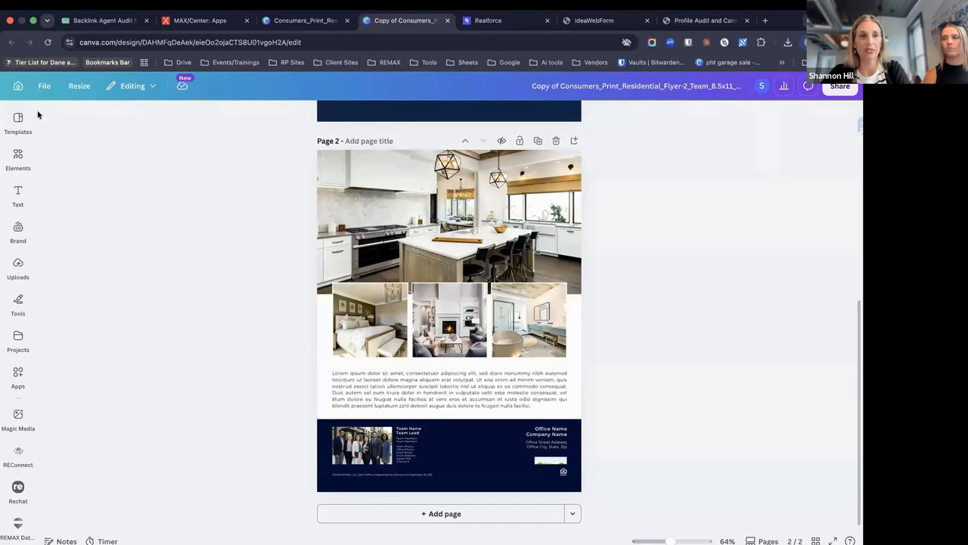
{"action": "left_click", "coordinate": [18, 158]}
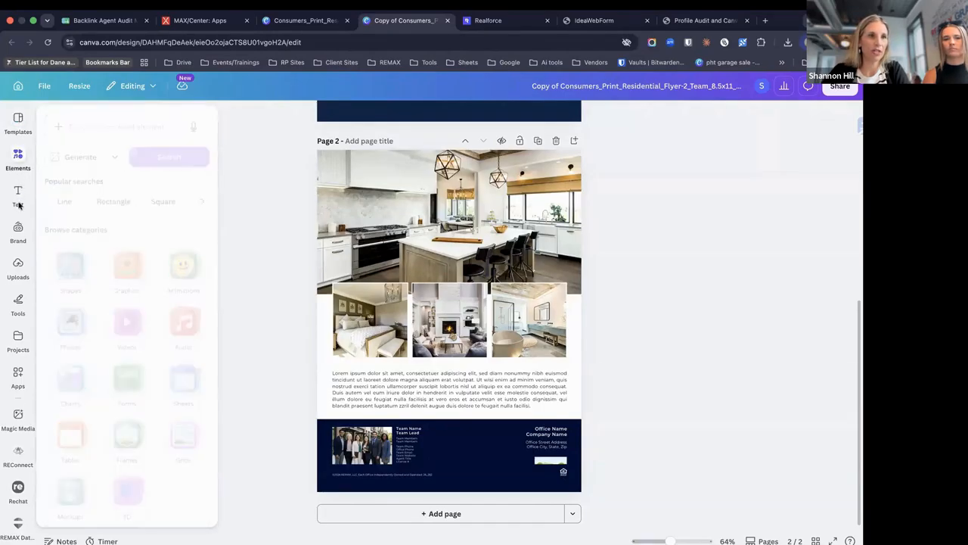
{"action": "left_click", "coordinate": [18, 378]}
{"action": "left_click", "coordinate": [18, 378]}
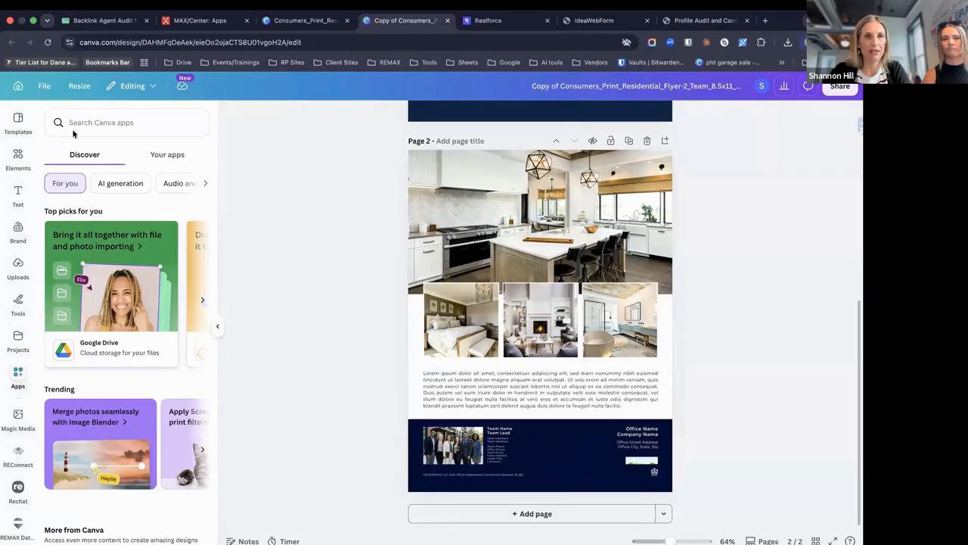
{"action": "left_click", "coordinate": [99, 126]}
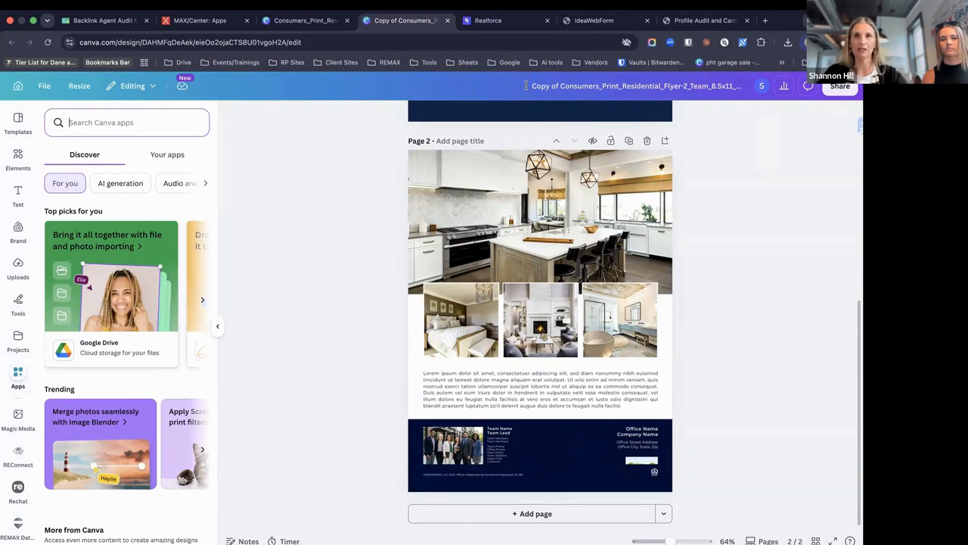
{"action": "left_click", "coordinate": [17, 87]}
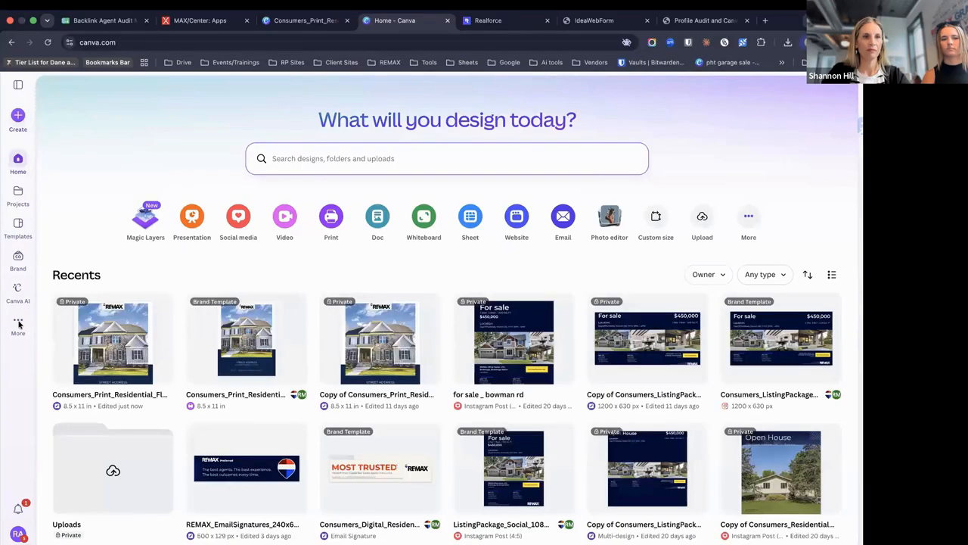
{"action": "left_click", "coordinate": [18, 322]}
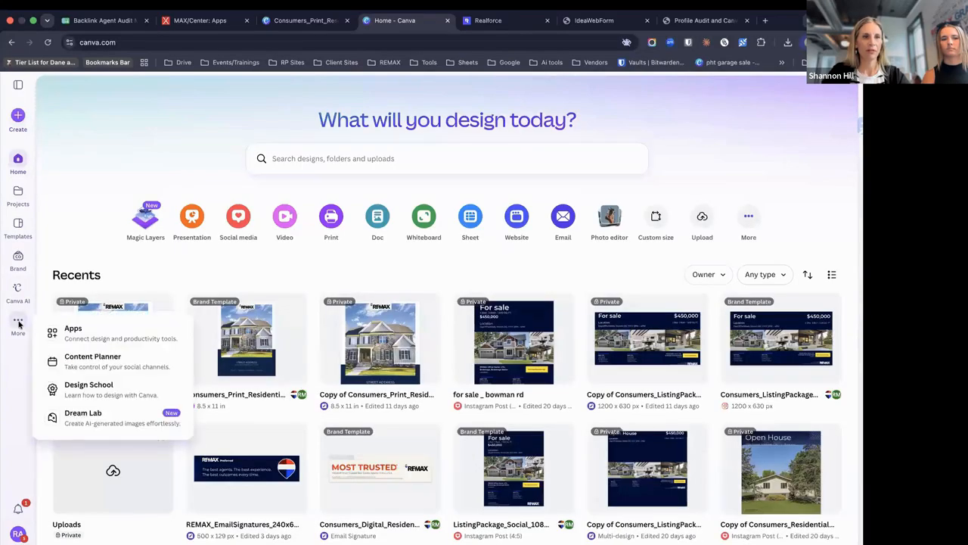
Search the apps directory for 'remax', view the REMAX Data App details, then return to Brand templates
{"action": "left_click", "coordinate": [96, 331]}
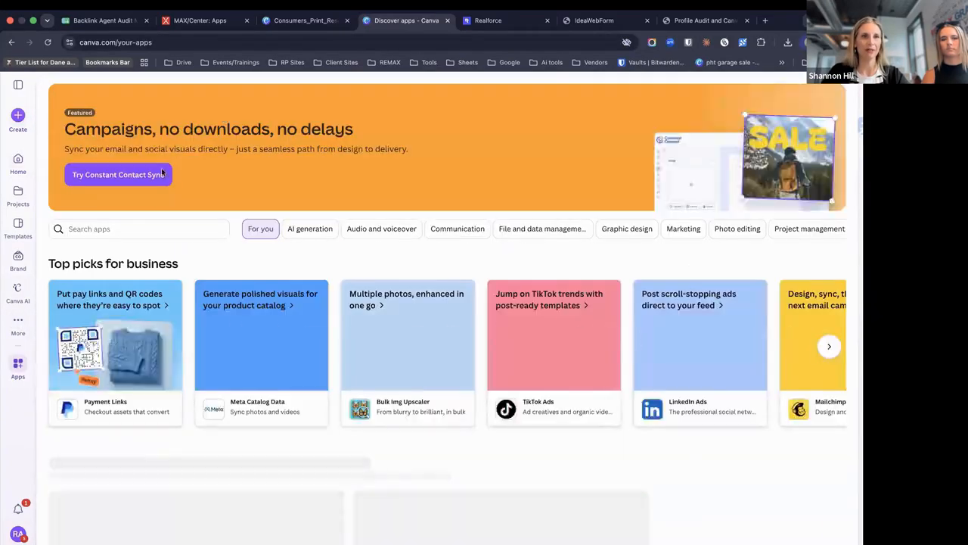
{"action": "left_click", "coordinate": [132, 229]}
{"action": "type", "text": "remax"}
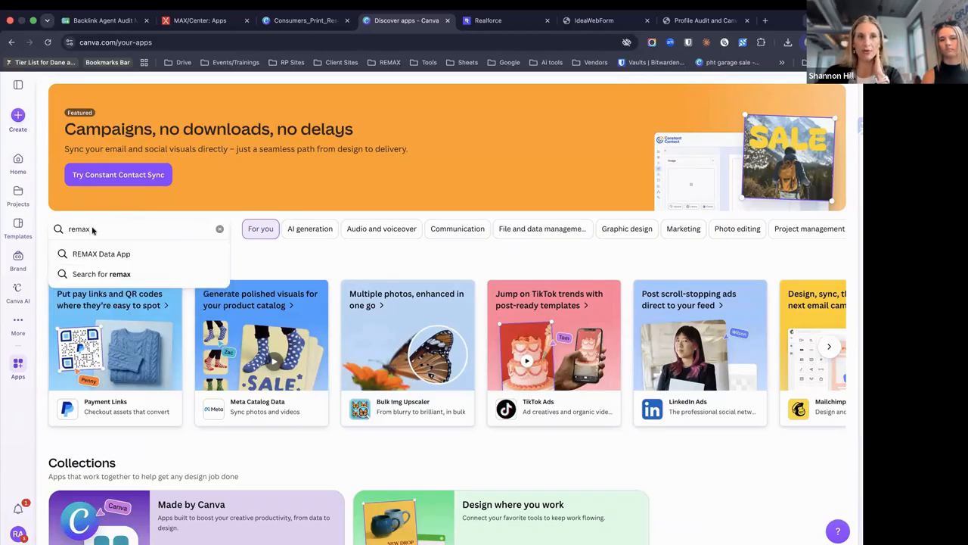
{"action": "left_click", "coordinate": [125, 259]}
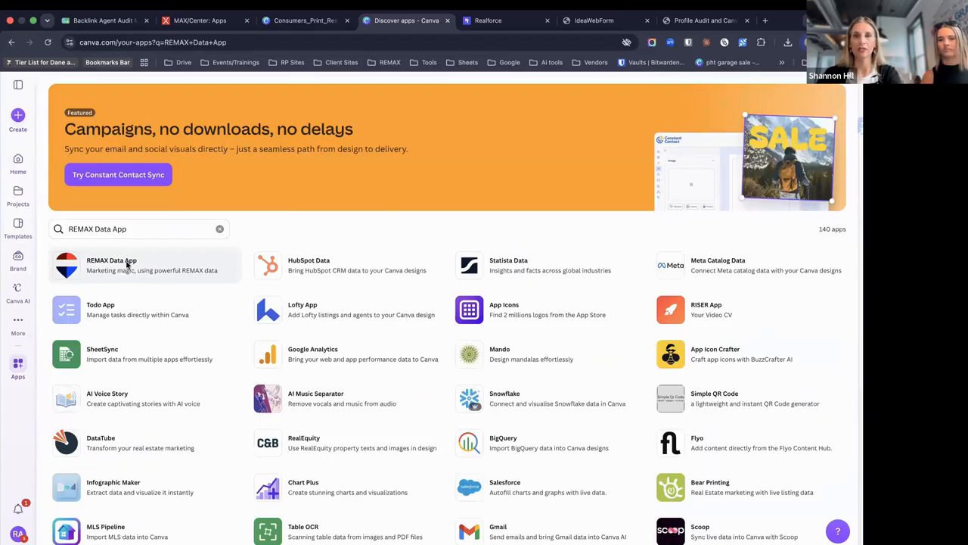
{"action": "left_click", "coordinate": [128, 264]}
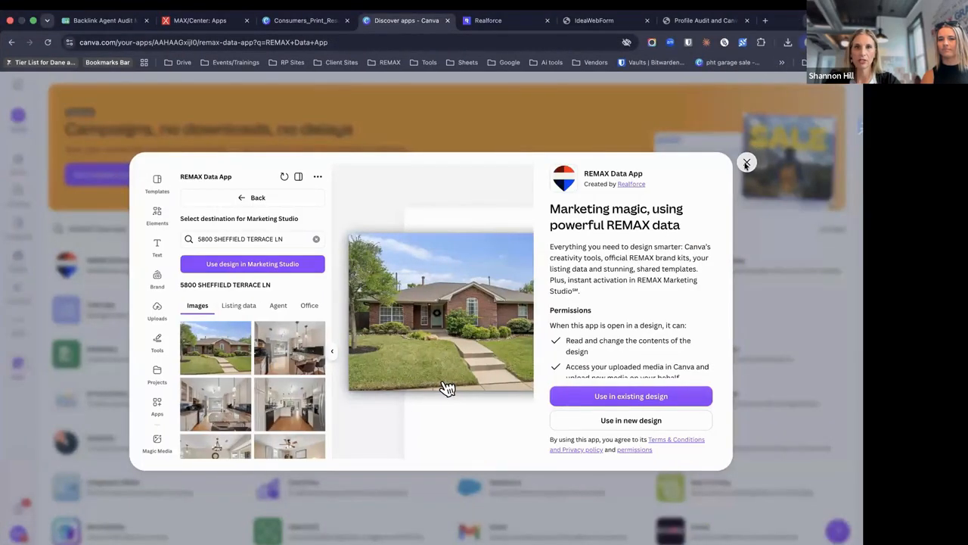
{"action": "left_click", "coordinate": [746, 163]}
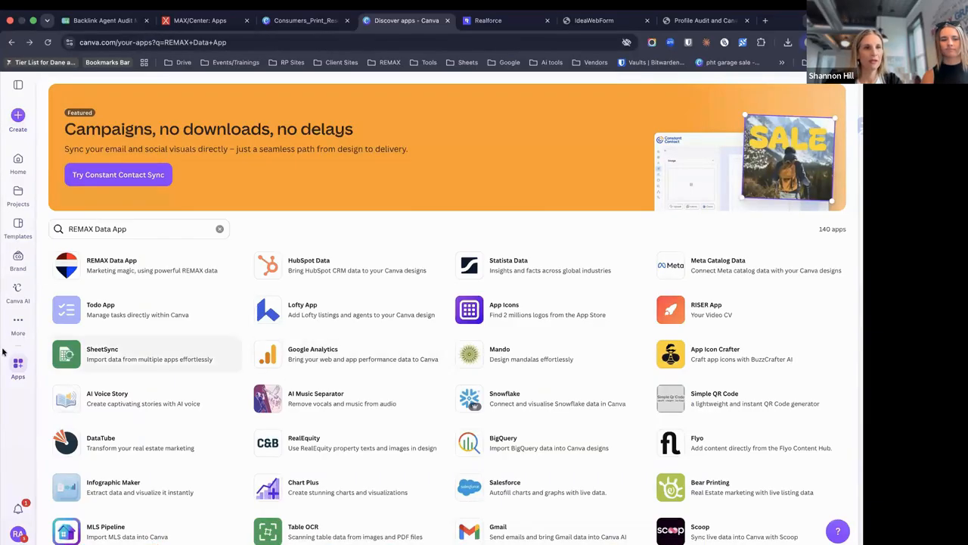
{"action": "left_click", "coordinate": [16, 258]}
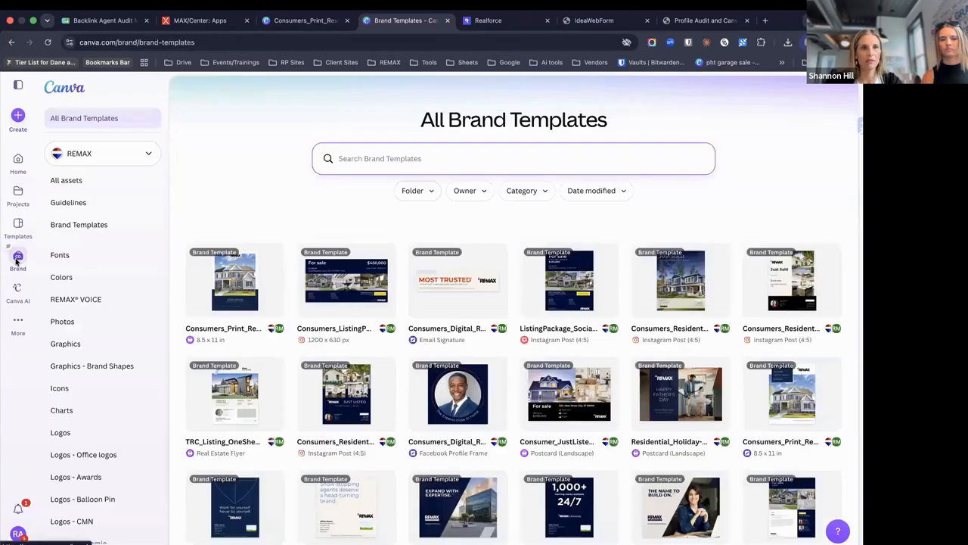
Search the REMAX brand templates for 'just listed'
{"action": "left_click", "coordinate": [363, 158]}
{"action": "type", "text": "j"}
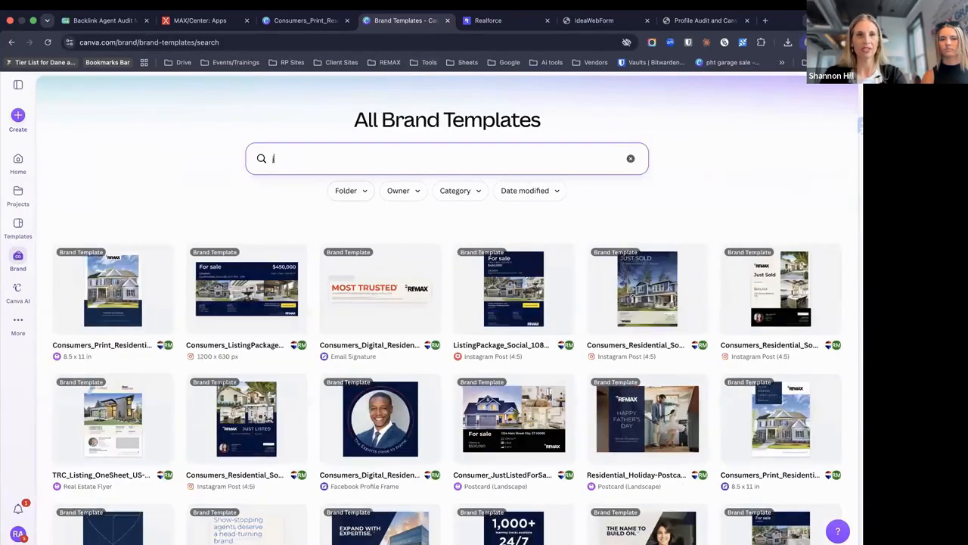
{"action": "type", "text": "ust"}
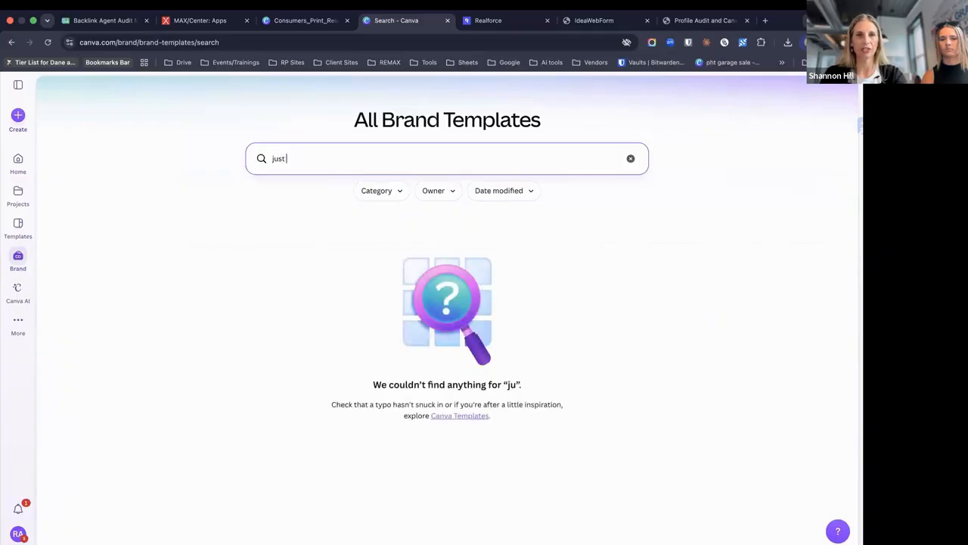
{"action": "type", "text": " listed"}
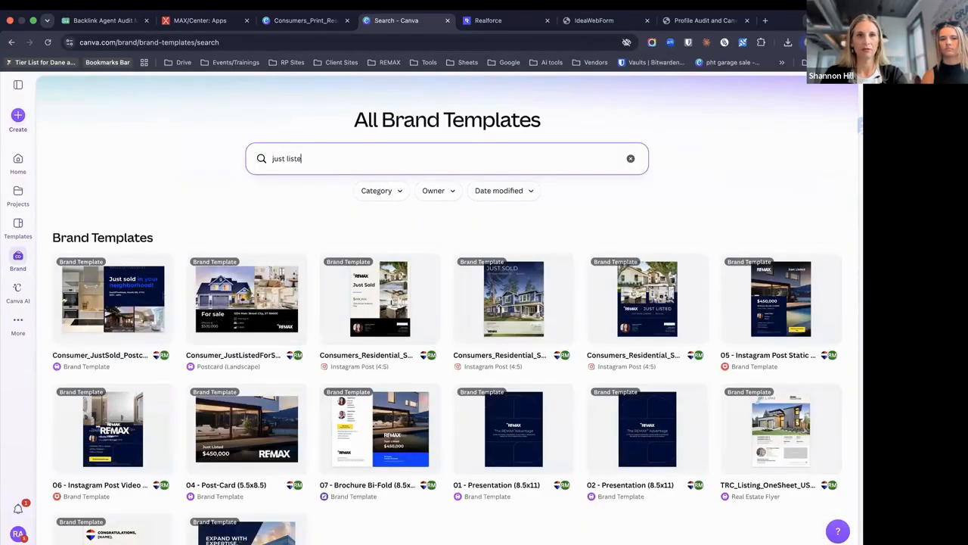
{"action": "key", "text": "Return"}
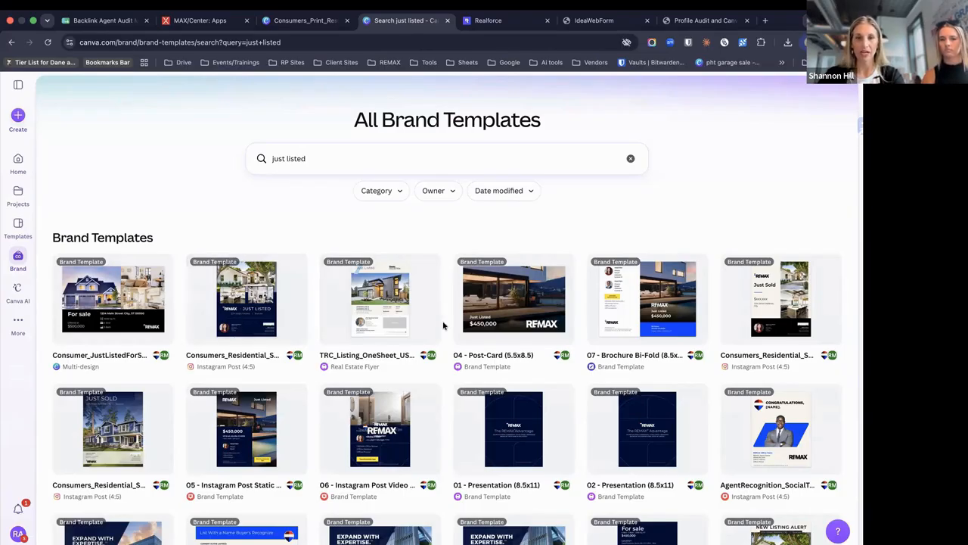
Filter the results to Instagram Post and preview Consumers_Residential_SocialPost_Listing-2_1080x1350_26_262
{"action": "left_click", "coordinate": [400, 194]}
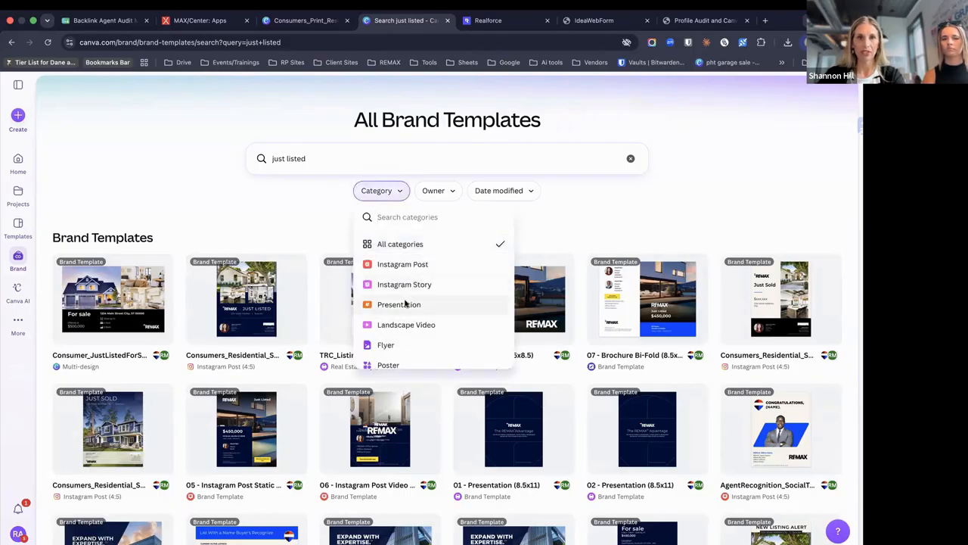
{"action": "scroll", "coordinate": [405, 303], "scroll_direction": "down", "scroll_amount": 2}
{"action": "scroll", "coordinate": [405, 306], "scroll_direction": "up", "scroll_amount": 2}
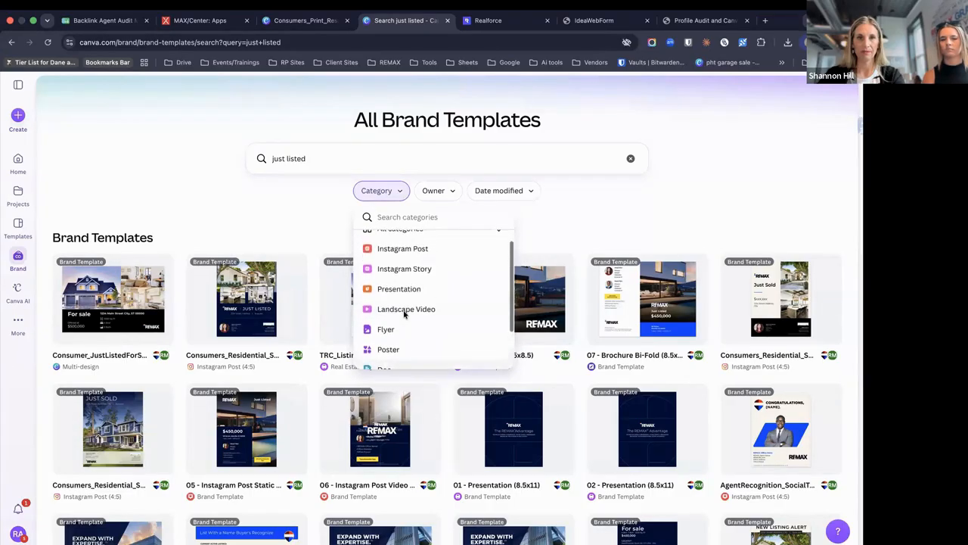
{"action": "scroll", "coordinate": [404, 314], "scroll_direction": "up", "scroll_amount": 1}
{"action": "left_click", "coordinate": [417, 262]}
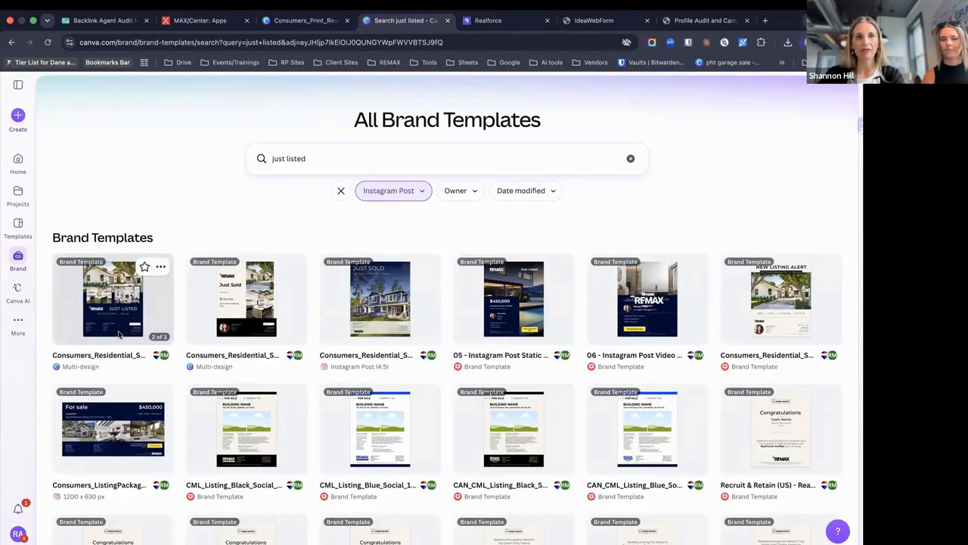
{"action": "left_click", "coordinate": [118, 334]}
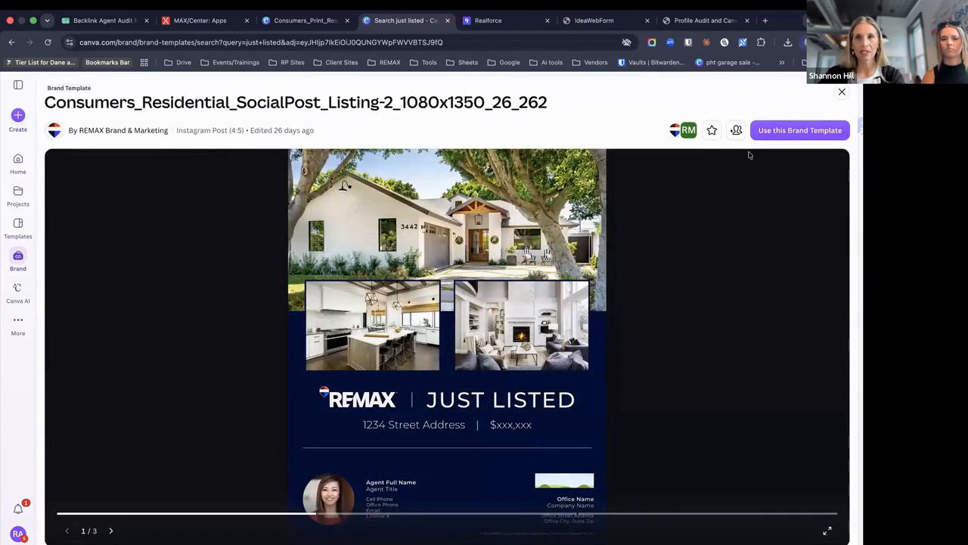
Create a copy of the social post template and review its Agent, Co-Agent and Team pages in grid view
{"action": "left_click", "coordinate": [780, 136]}
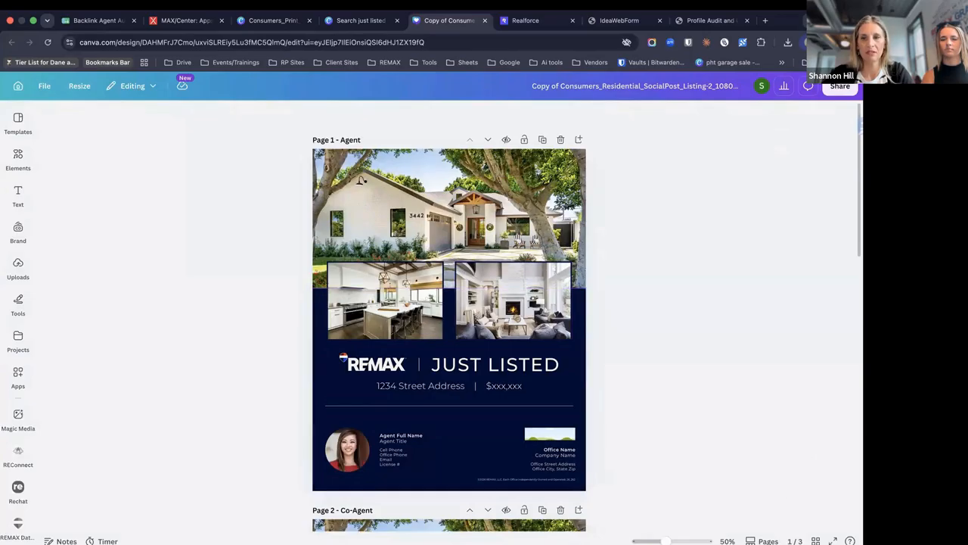
{"action": "left_click", "coordinate": [815, 540]}
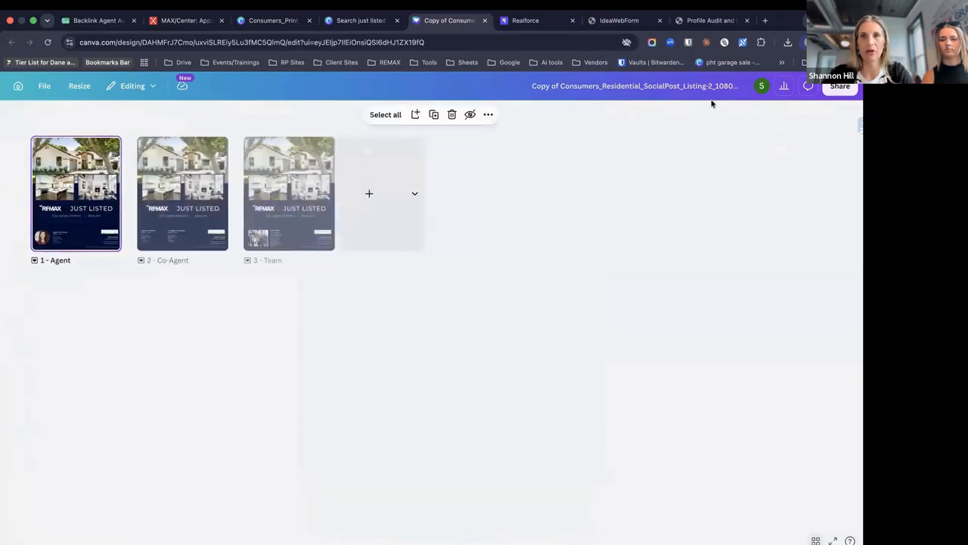
{"action": "left_click", "coordinate": [724, 85]}
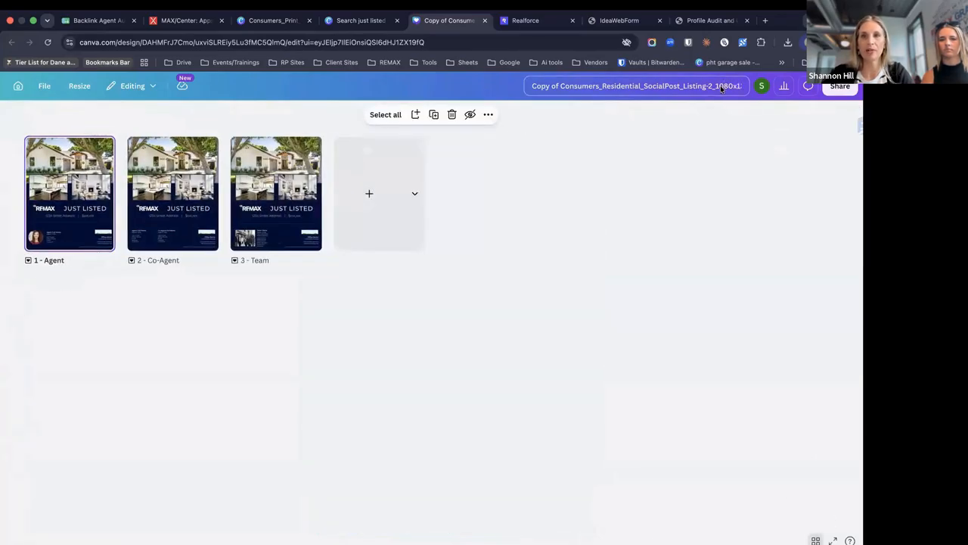
{"action": "double_click", "coordinate": [745, 89]}
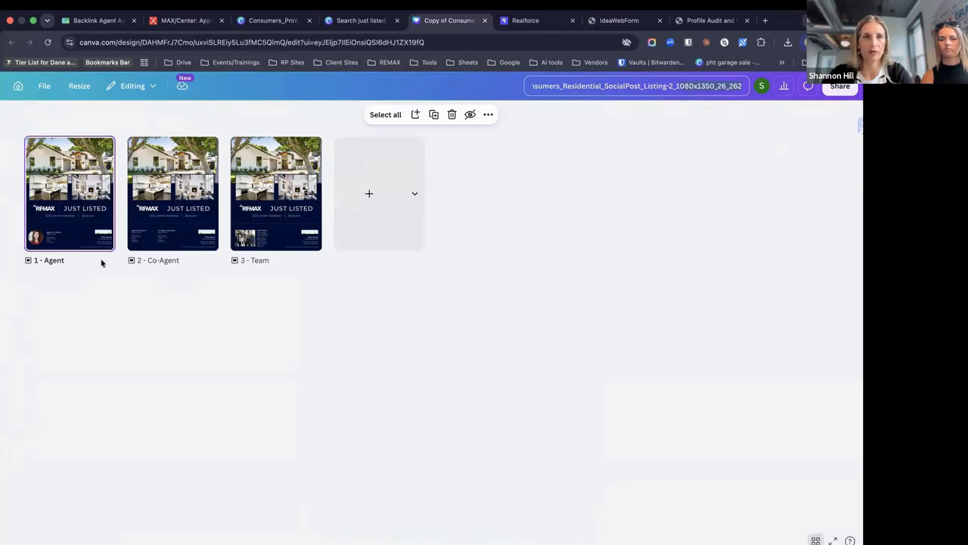
{"action": "left_click", "coordinate": [51, 248]}
{"action": "right_click", "coordinate": [101, 183]}
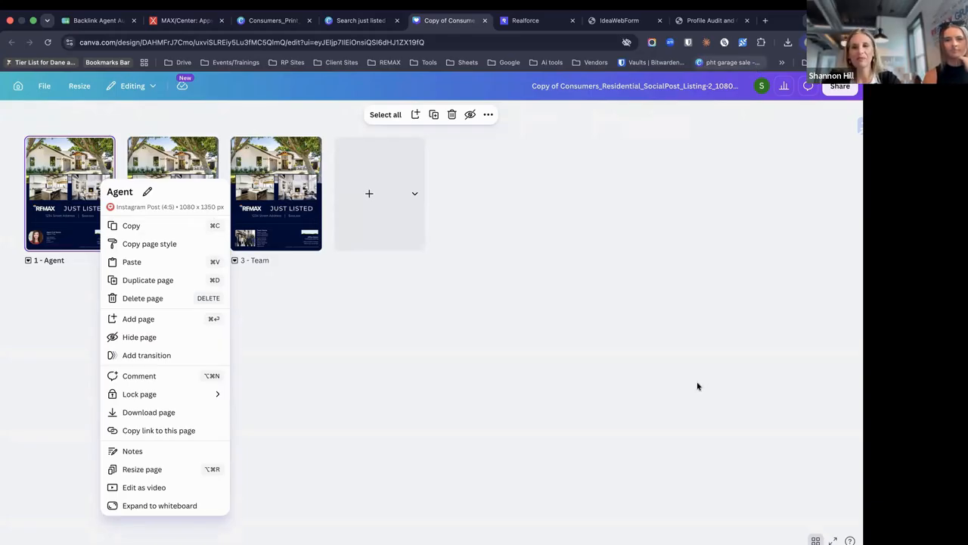
{"action": "left_click", "coordinate": [815, 540]}
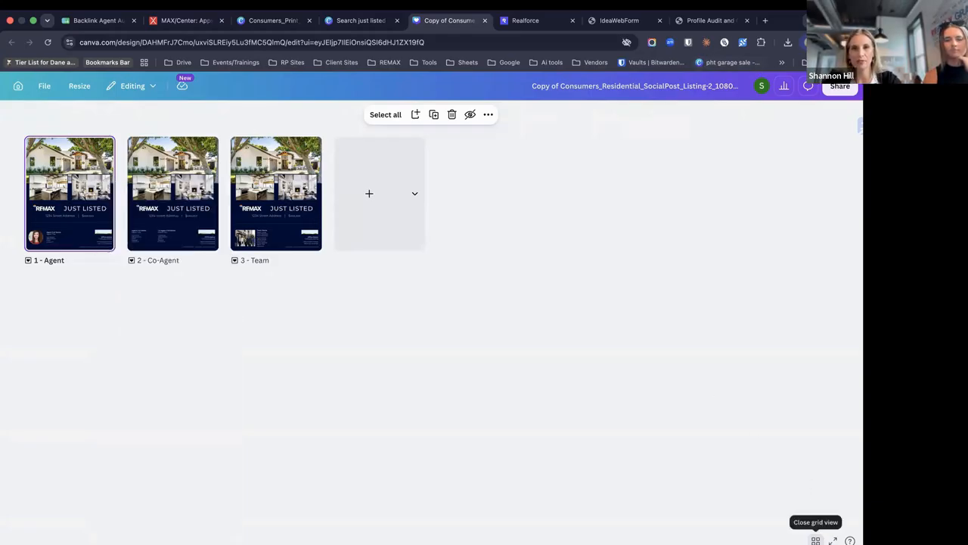
{"action": "left_click", "coordinate": [815, 540]}
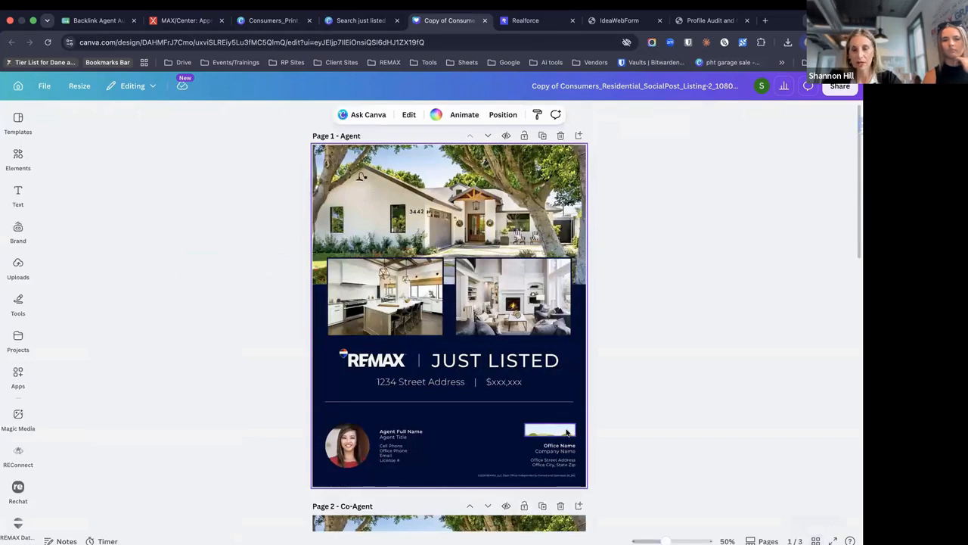
{"action": "scroll", "coordinate": [454, 302], "scroll_direction": "down", "scroll_amount": 1}
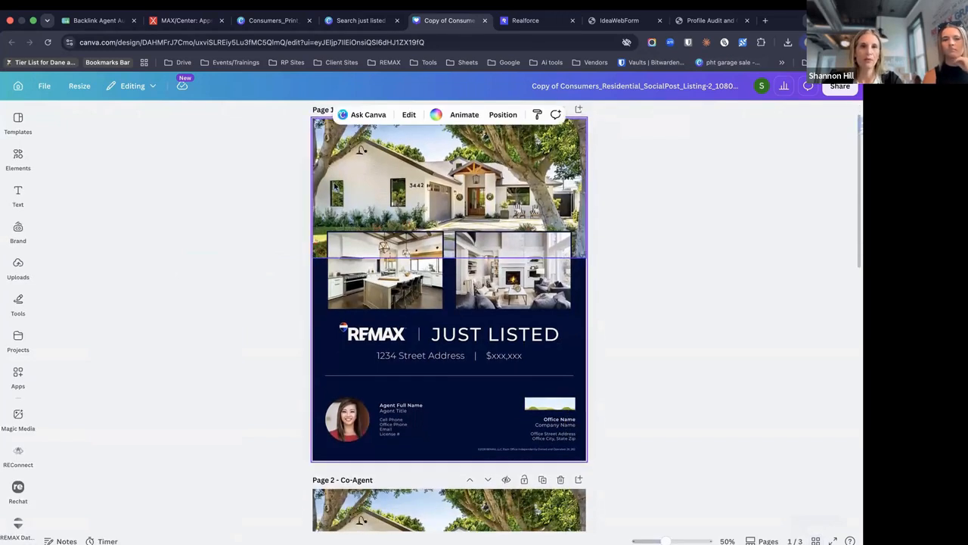
{"action": "left_click", "coordinate": [19, 196]}
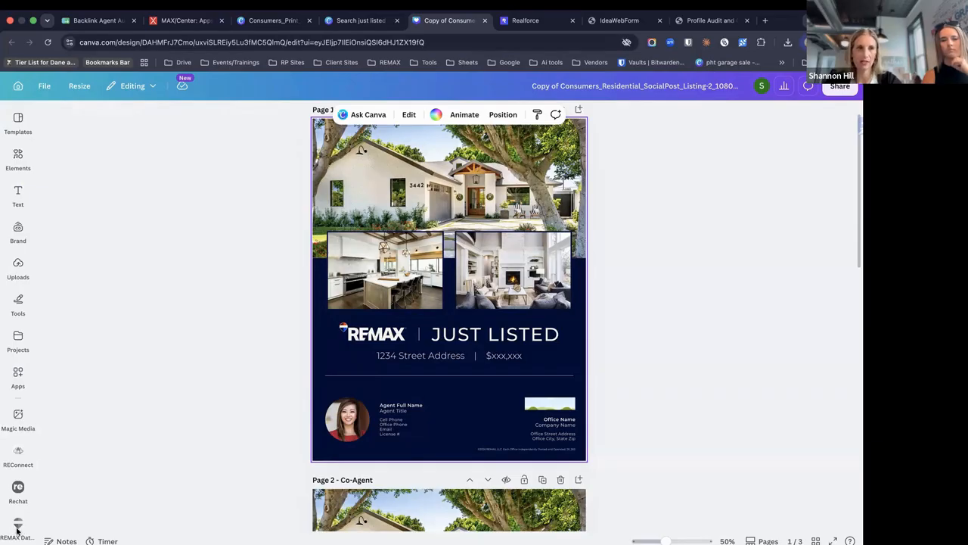
{"action": "left_click", "coordinate": [17, 529]}
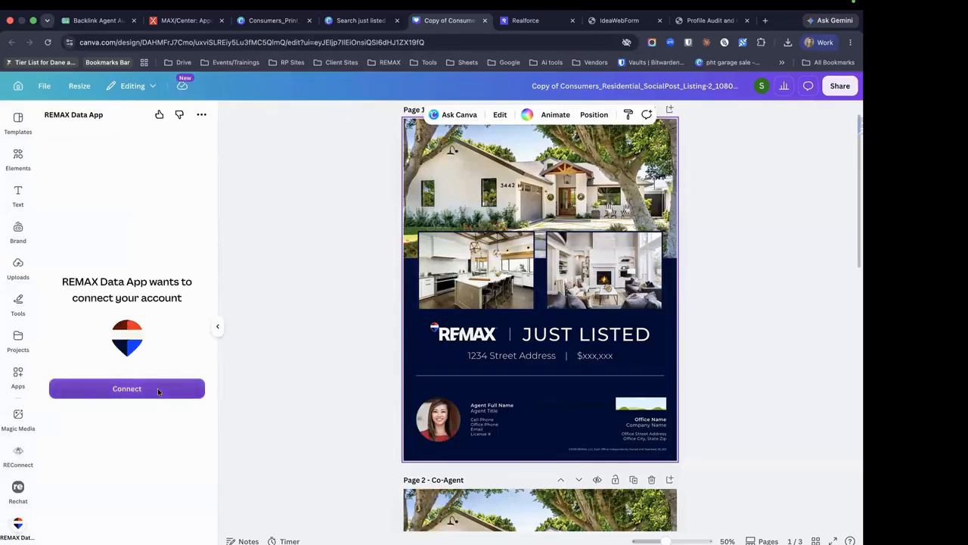
{"action": "left_click", "coordinate": [158, 388]}
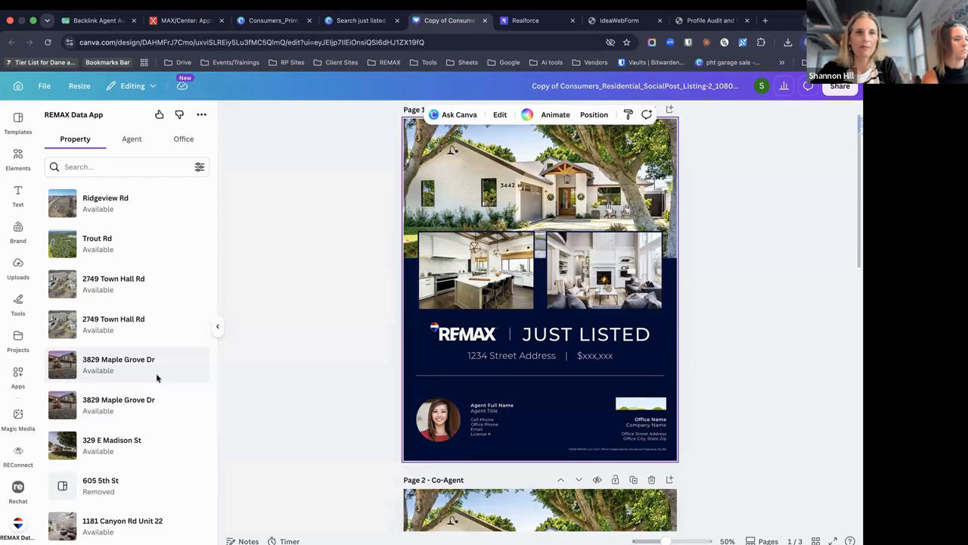
{"action": "left_click", "coordinate": [104, 366]}
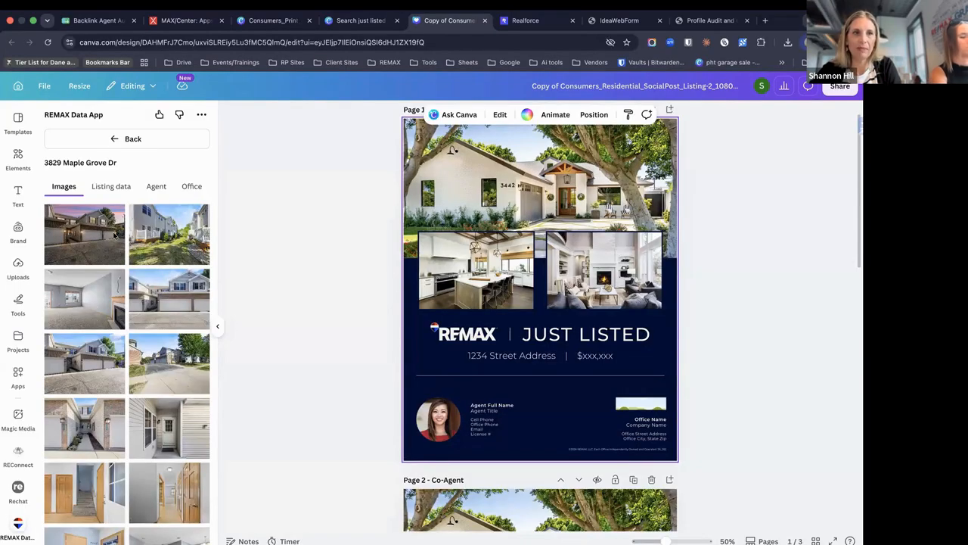
Replace the top house photo with the exterior shot, undoing a mistaken person-photo drop
{"action": "scroll", "coordinate": [106, 327], "scroll_direction": "down", "scroll_amount": 15}
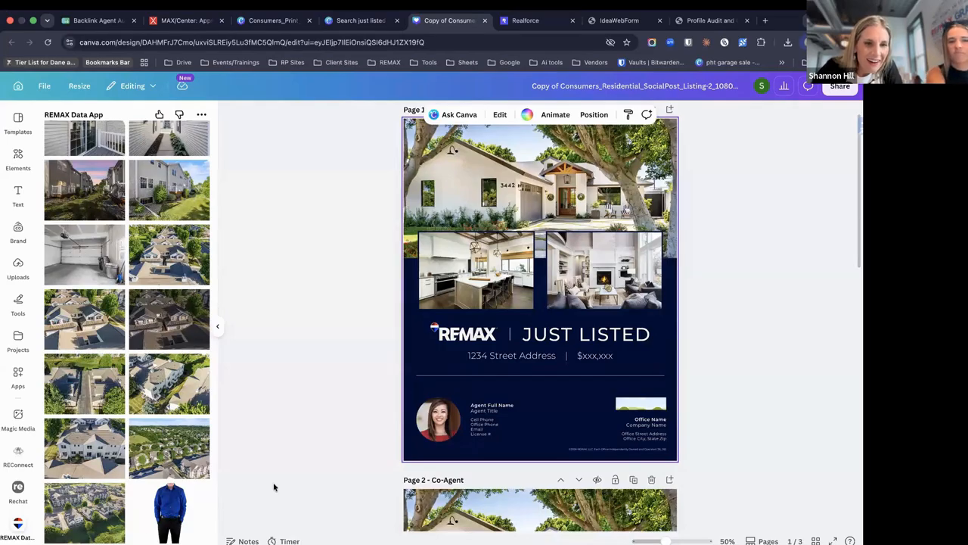
{"action": "left_click_drag", "start_coordinate": [274, 486], "coordinate": [403, 378]}
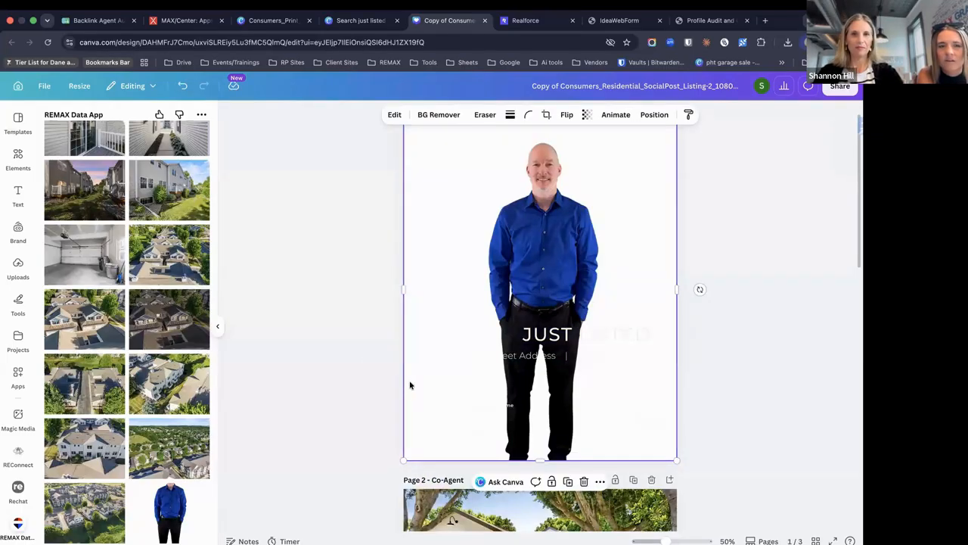
{"action": "key", "text": "super+z"}
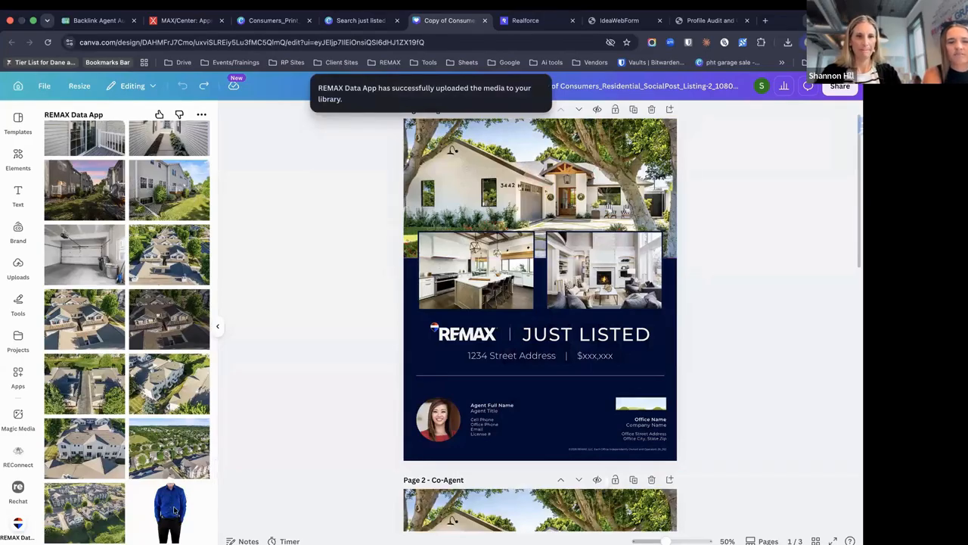
{"action": "scroll", "coordinate": [175, 510], "scroll_direction": "up", "scroll_amount": 20}
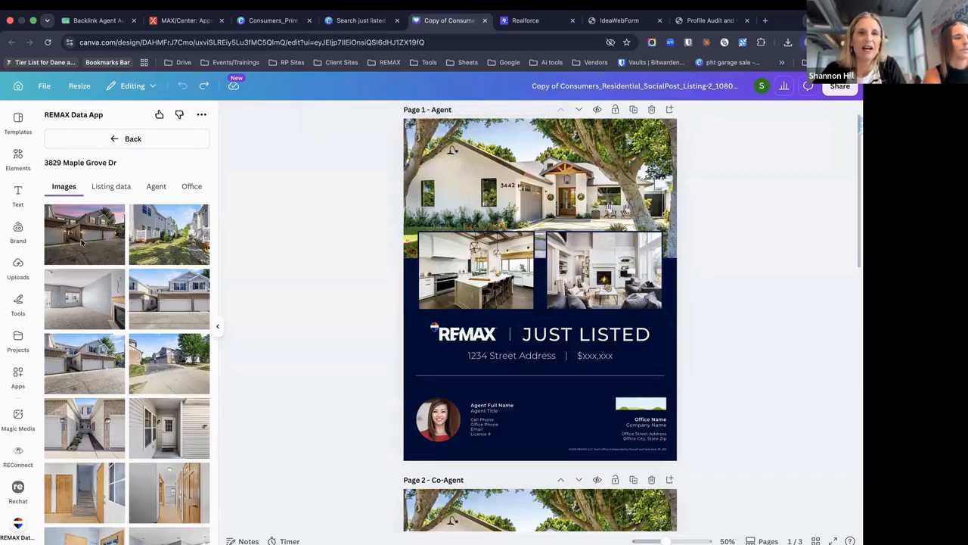
{"action": "left_click_drag", "start_coordinate": [82, 242], "coordinate": [528, 195]}
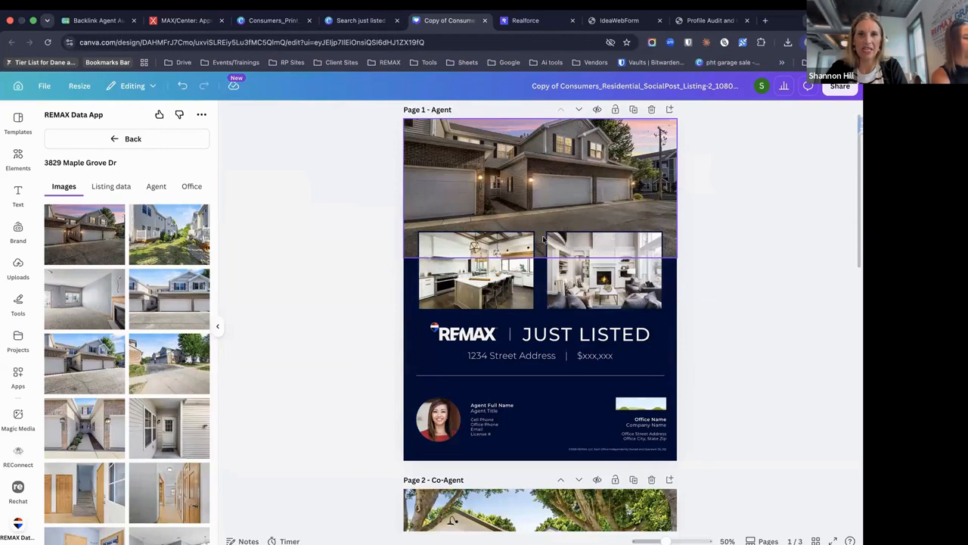
{"action": "left_click", "coordinate": [241, 302]}
Fill the kitchen frame with the blue-grey room and the left frame with the hallway photo
{"action": "scroll", "coordinate": [128, 393], "scroll_direction": "down", "scroll_amount": 2}
{"action": "scroll", "coordinate": [128, 393], "scroll_direction": "down", "scroll_amount": 10}
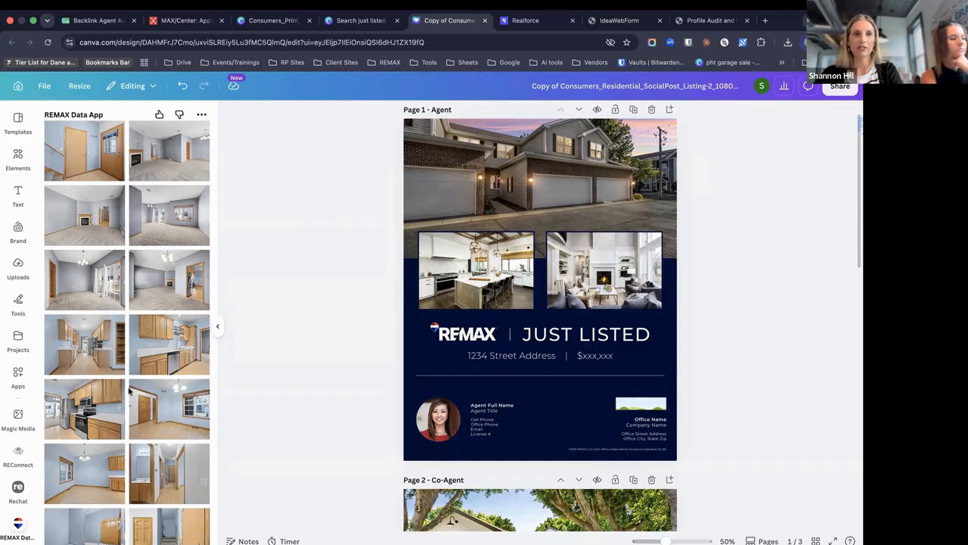
{"action": "scroll", "coordinate": [155, 380], "scroll_direction": "down", "scroll_amount": 3}
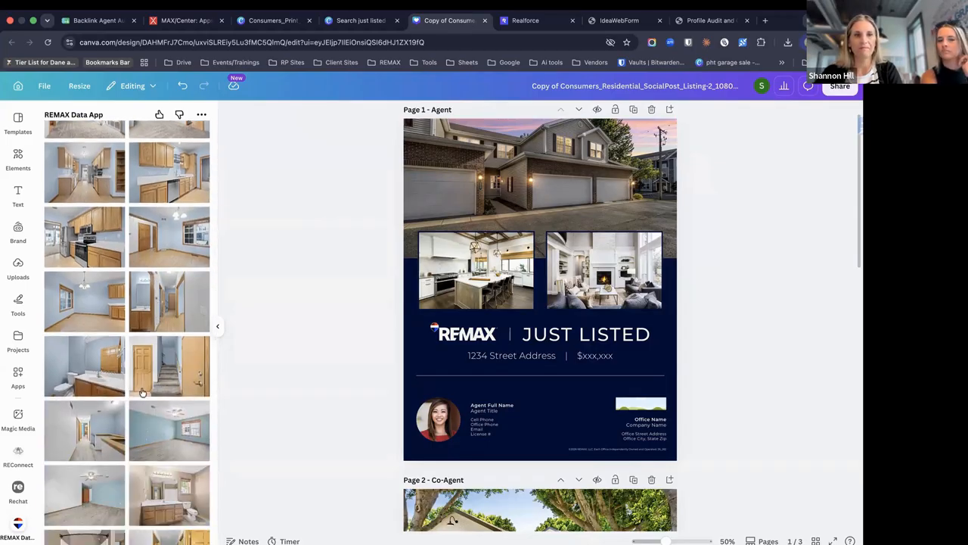
{"action": "scroll", "coordinate": [143, 389], "scroll_direction": "down", "scroll_amount": 3}
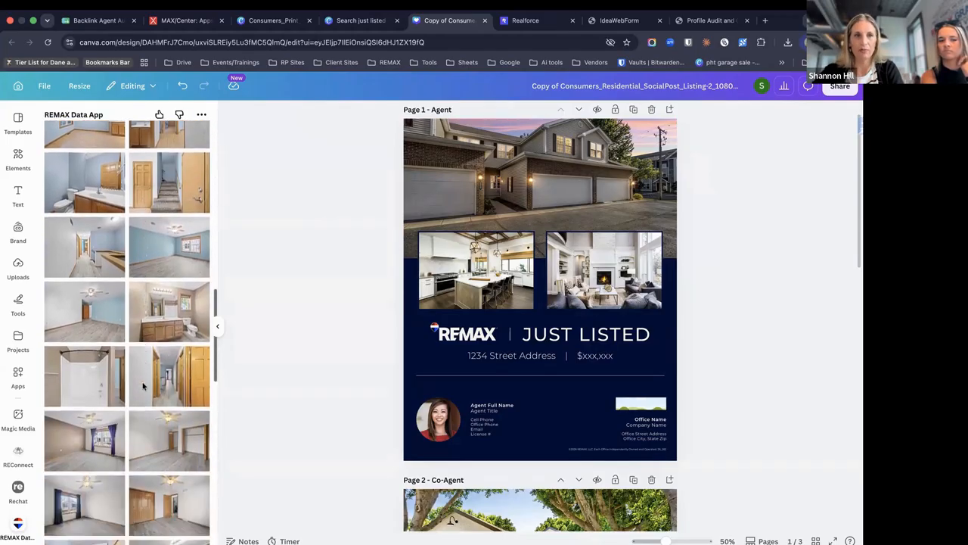
{"action": "scroll", "coordinate": [162, 365], "scroll_direction": "down", "scroll_amount": 2}
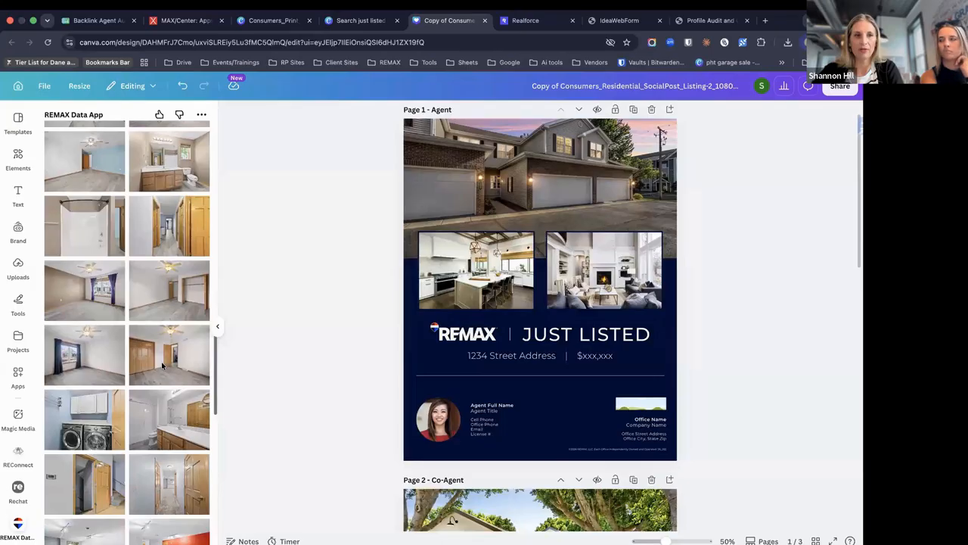
{"action": "scroll", "coordinate": [162, 365], "scroll_direction": "down", "scroll_amount": 4}
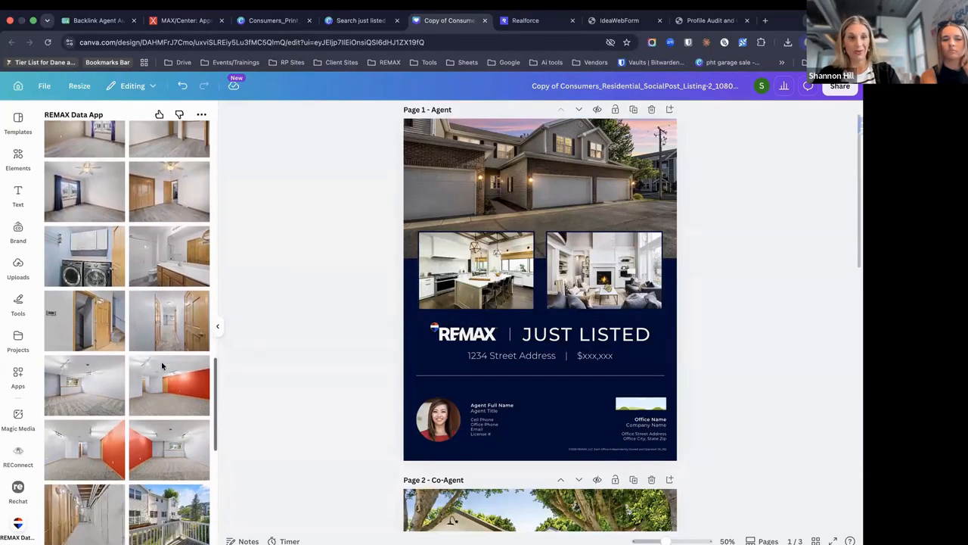
{"action": "scroll", "coordinate": [127, 450], "scroll_direction": "down", "scroll_amount": 2}
{"action": "scroll", "coordinate": [152, 424], "scroll_direction": "up", "scroll_amount": 10}
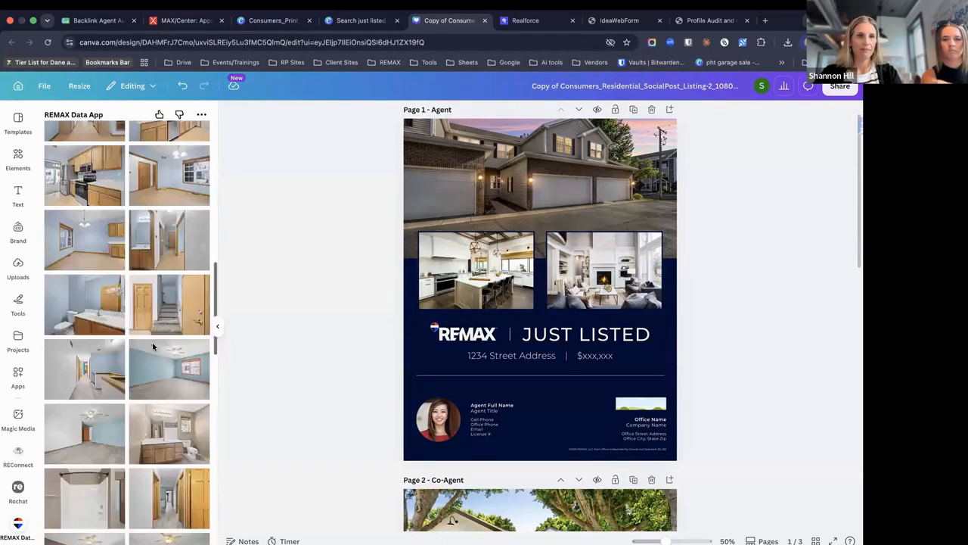
{"action": "left_click_drag", "start_coordinate": [426, 255], "coordinate": [482, 251]}
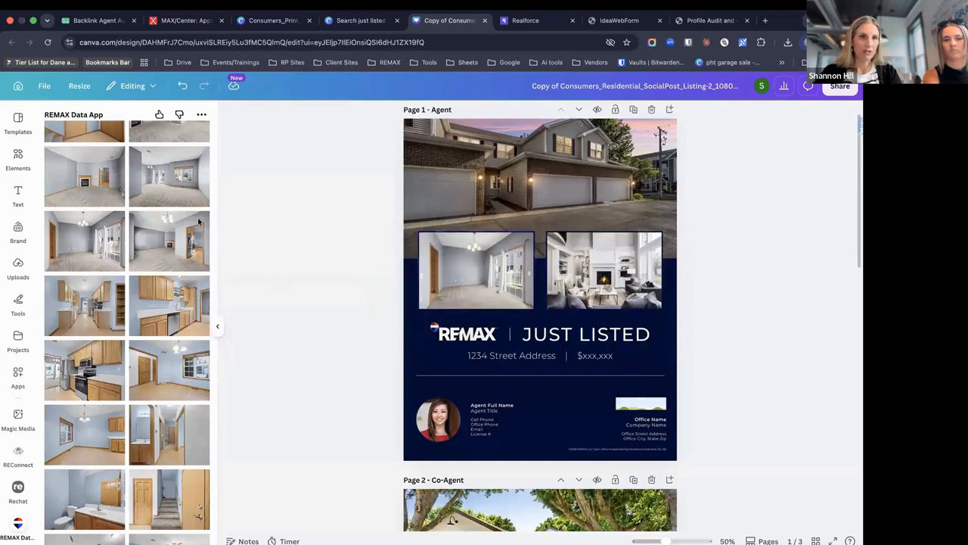
{"action": "scroll", "coordinate": [113, 242], "scroll_direction": "up", "scroll_amount": 4}
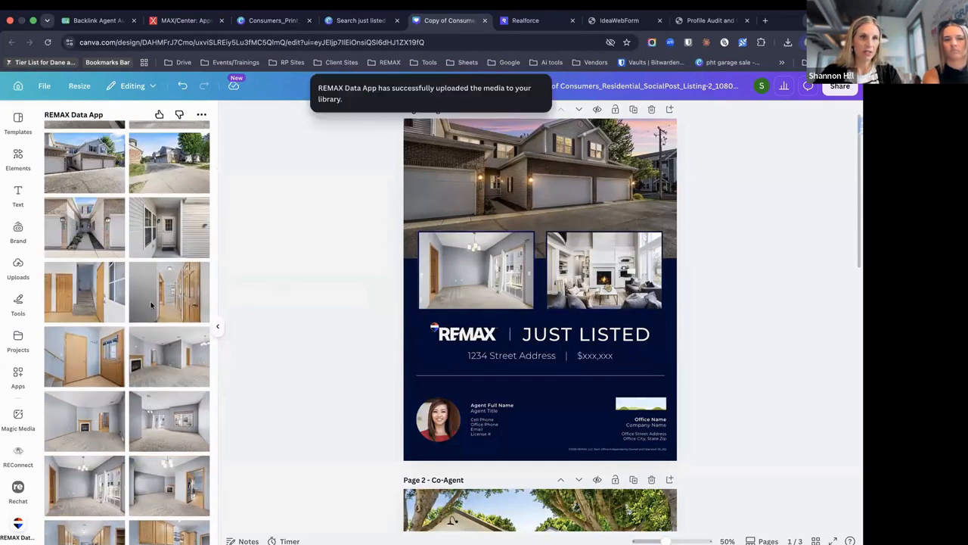
{"action": "left_click_drag", "start_coordinate": [165, 304], "coordinate": [488, 273]}
{"action": "left_click", "coordinate": [257, 338]}
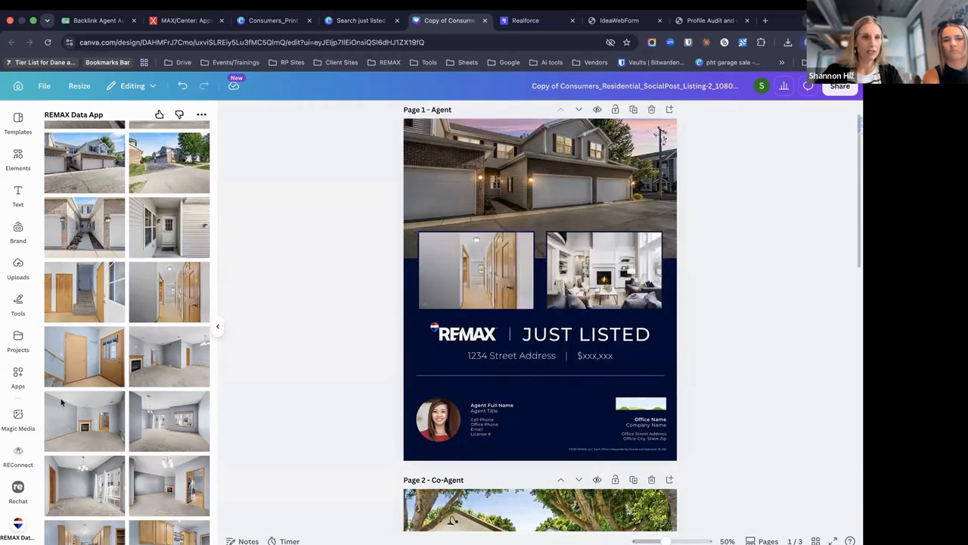
Swap the living-room photo for the fireplace room and show the listing's data details
{"action": "left_click_drag", "start_coordinate": [83, 417], "coordinate": [587, 247]}
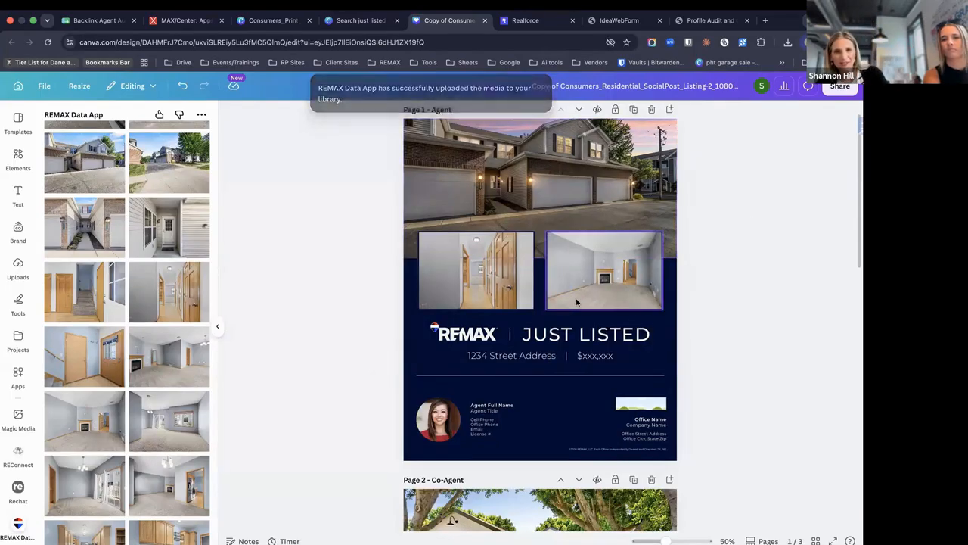
{"action": "scroll", "coordinate": [117, 208], "scroll_direction": "up", "scroll_amount": 3}
{"action": "left_click", "coordinate": [113, 189]}
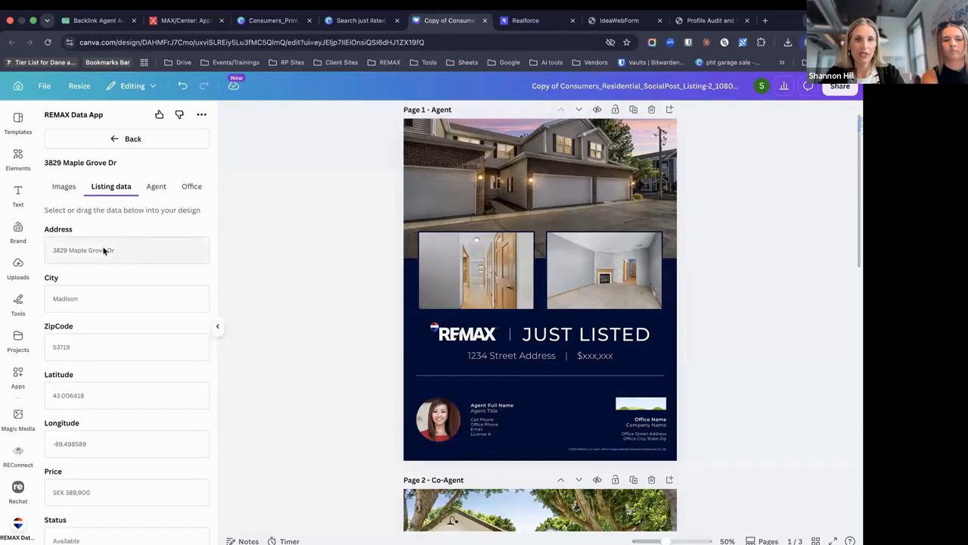
{"action": "left_click_drag", "start_coordinate": [104, 250], "coordinate": [516, 359]}
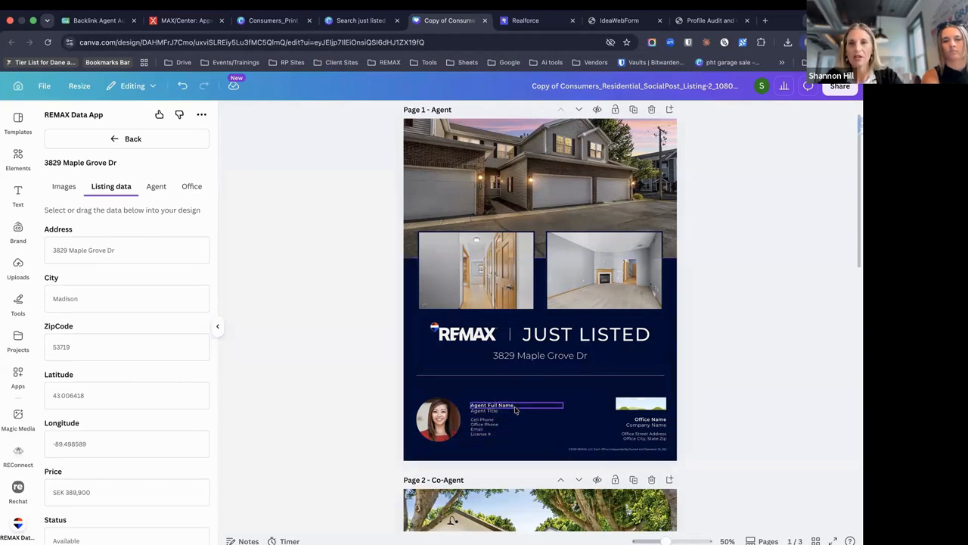
{"action": "left_click", "coordinate": [156, 186]}
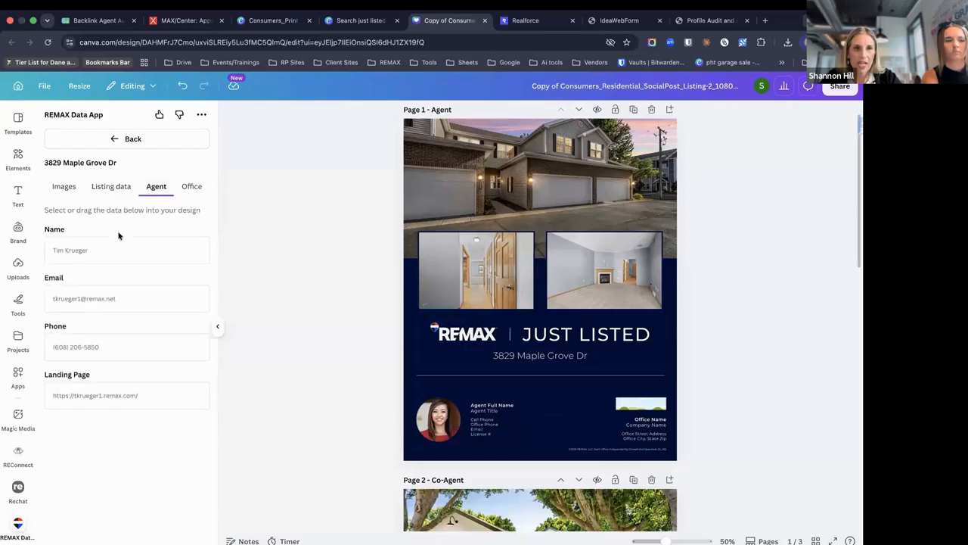
{"action": "left_click_drag", "start_coordinate": [101, 245], "coordinate": [505, 409]}
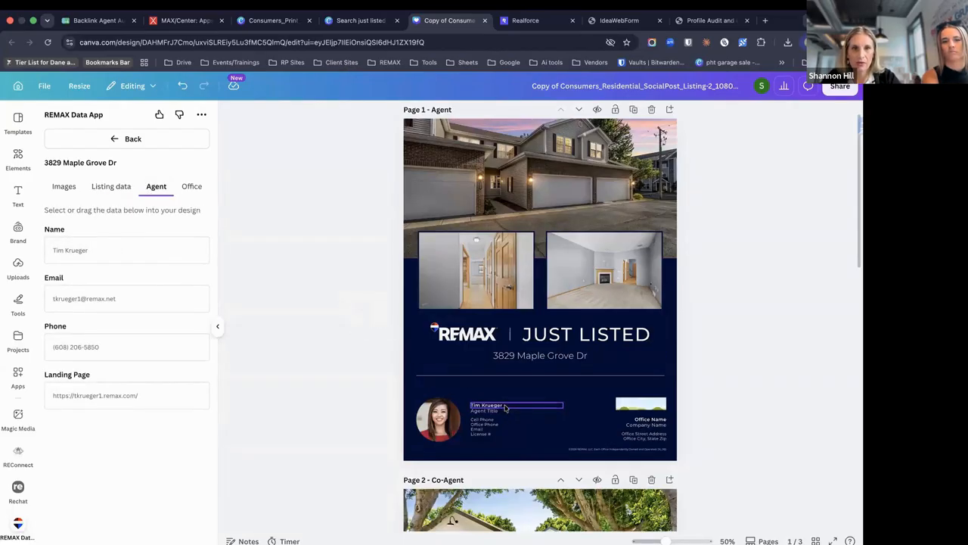
{"action": "left_click", "coordinate": [504, 407]}
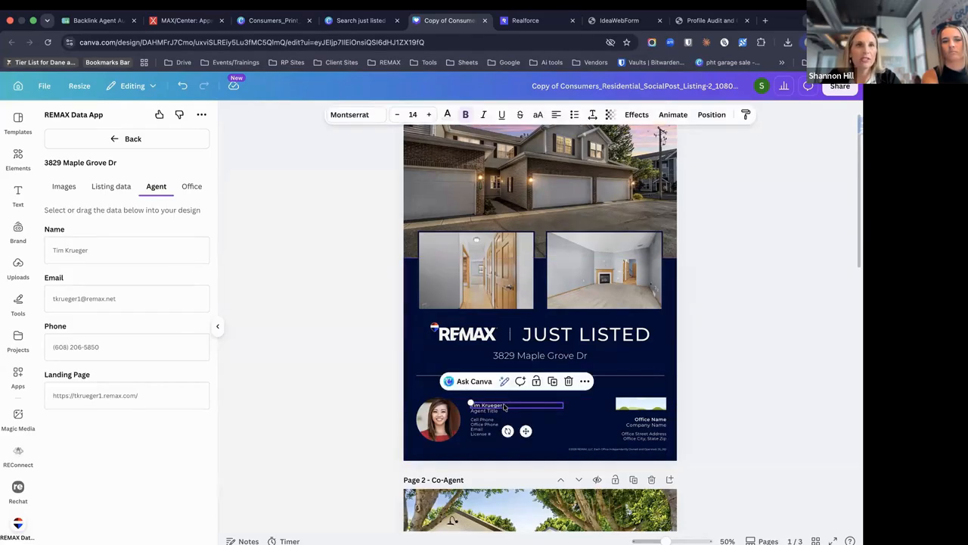
{"action": "left_click", "coordinate": [429, 115]}
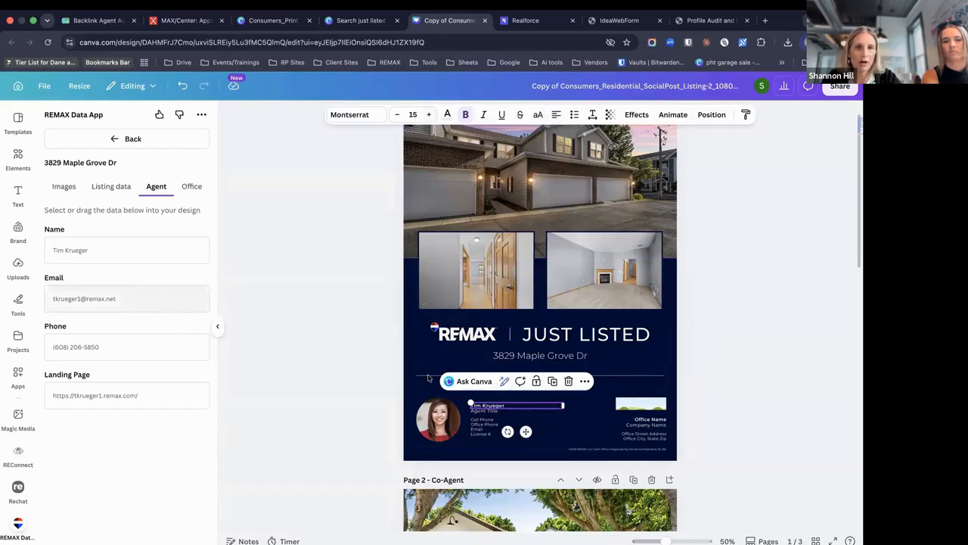
Delete the Office Phone line from the agent details
{"action": "left_click", "coordinate": [486, 413]}
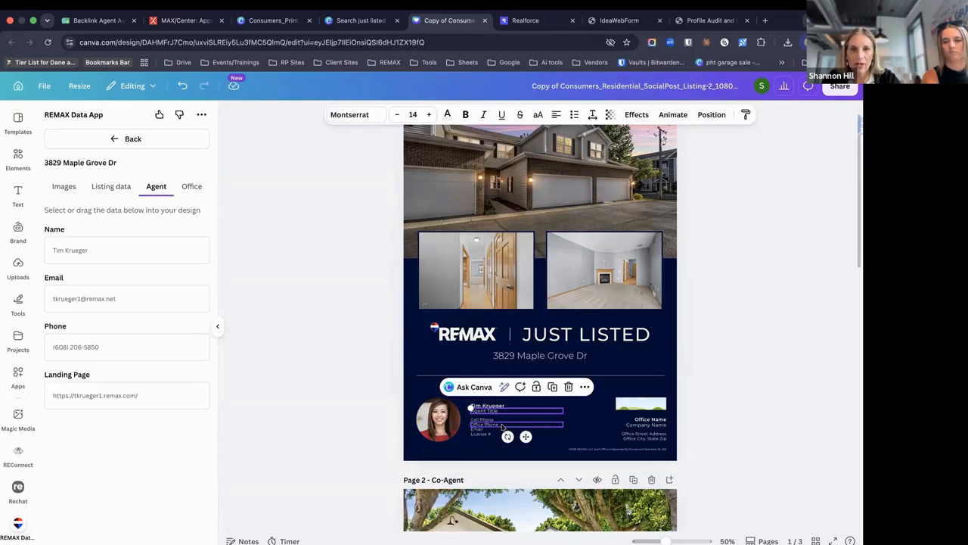
{"action": "left_click", "coordinate": [502, 425]}
{"action": "key", "text": "Delete"}
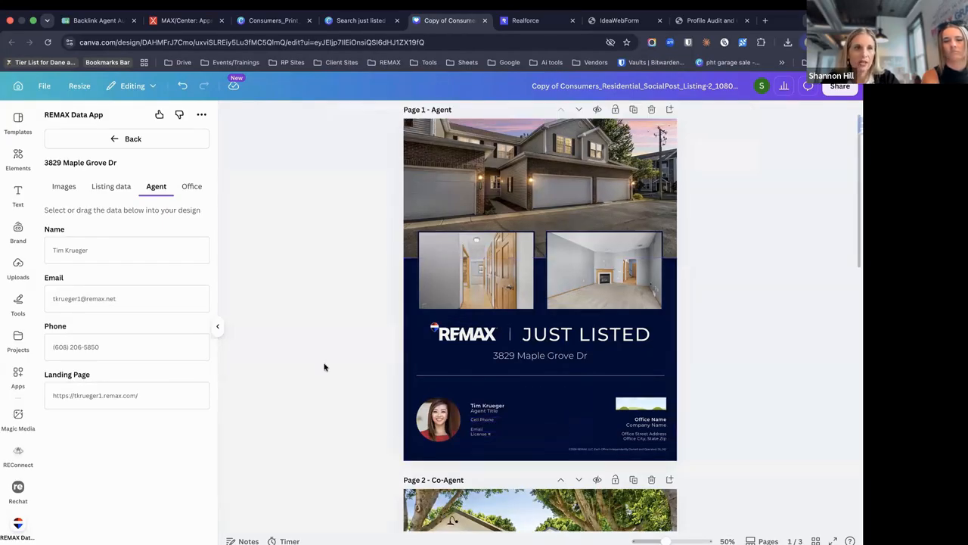
Browse the data app's office details, listing details and listing photos
{"action": "left_click", "coordinate": [193, 187]}
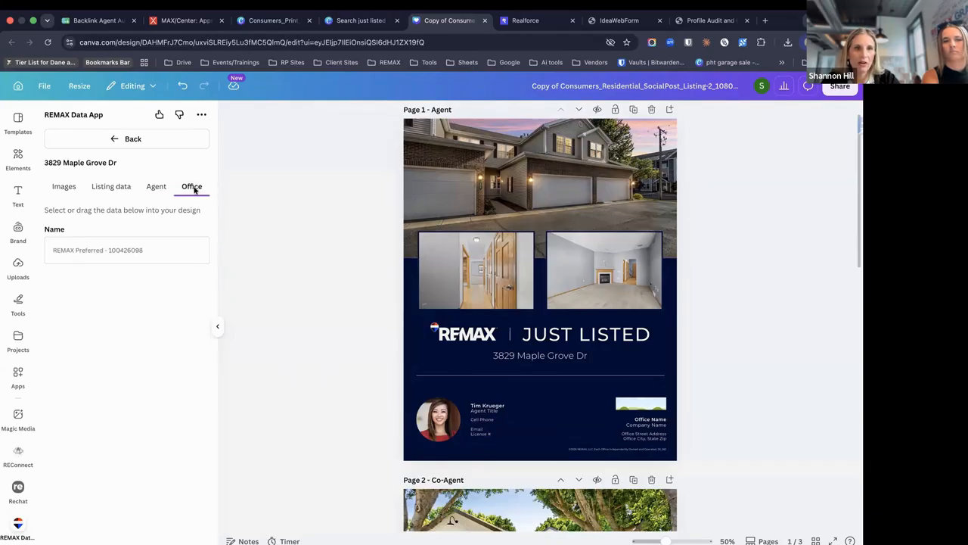
{"action": "left_click", "coordinate": [110, 187]}
{"action": "scroll", "coordinate": [97, 381], "scroll_direction": "down", "scroll_amount": 5}
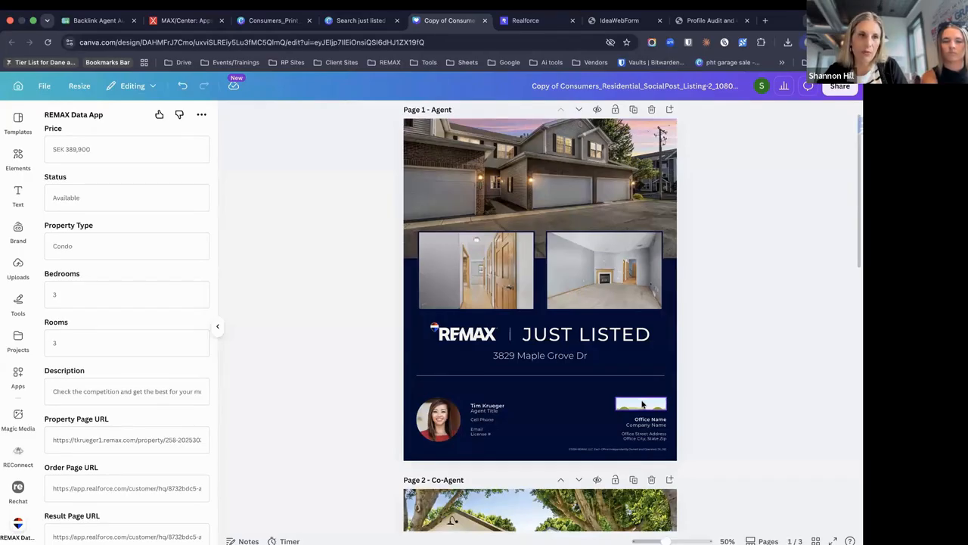
{"action": "scroll", "coordinate": [153, 334], "scroll_direction": "up", "scroll_amount": 2}
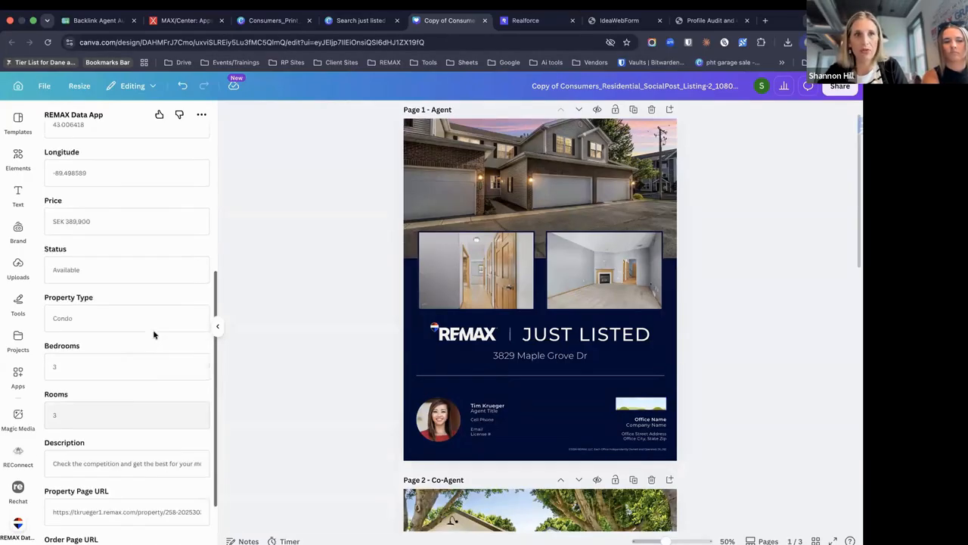
{"action": "scroll", "coordinate": [153, 329], "scroll_direction": "up", "scroll_amount": 5}
{"action": "left_click", "coordinate": [64, 187]}
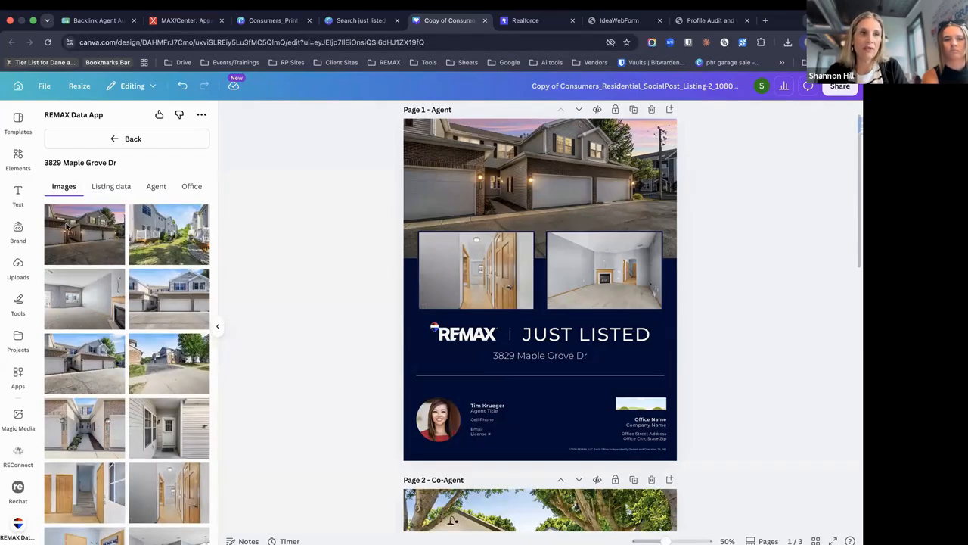
{"action": "left_click", "coordinate": [18, 231]}
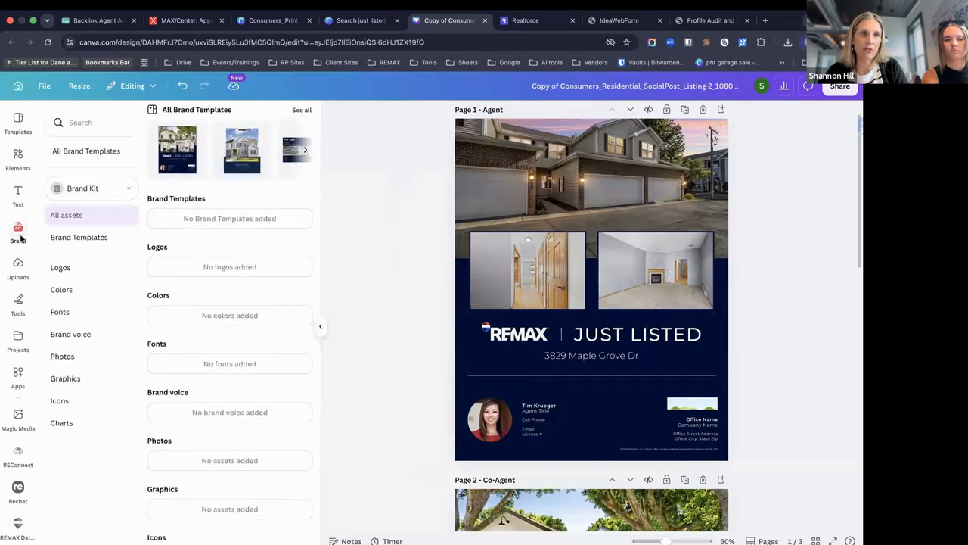
Switch the Brand panel to the REMAX brand kit and scroll through its assets
{"action": "left_click", "coordinate": [83, 188]}
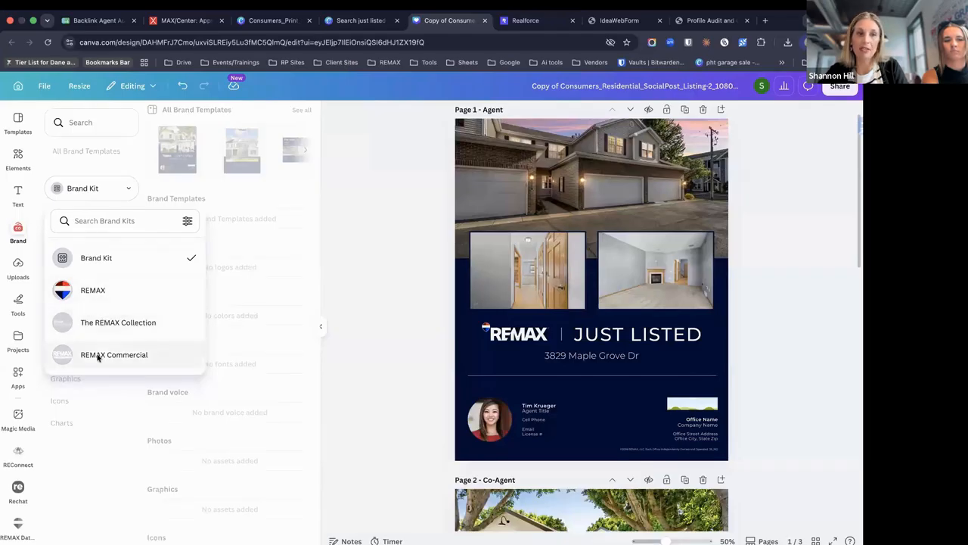
{"action": "left_click", "coordinate": [98, 291]}
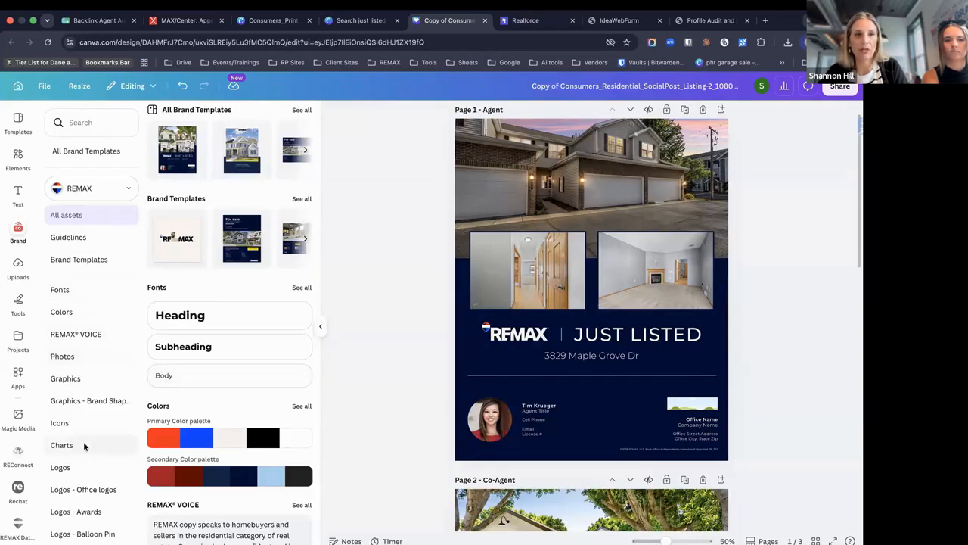
{"action": "scroll", "coordinate": [72, 513], "scroll_direction": "down", "scroll_amount": 1}
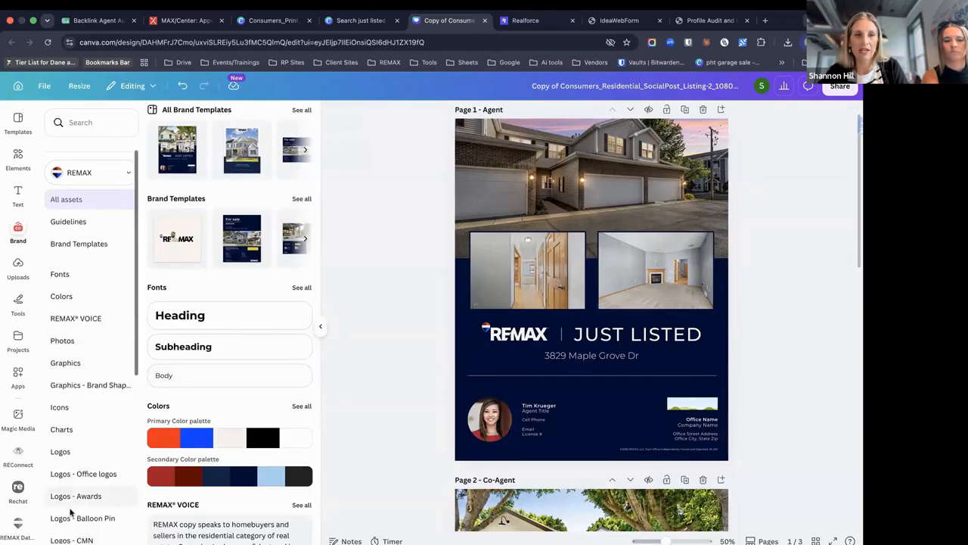
{"action": "scroll", "coordinate": [70, 513], "scroll_direction": "down", "scroll_amount": 3}
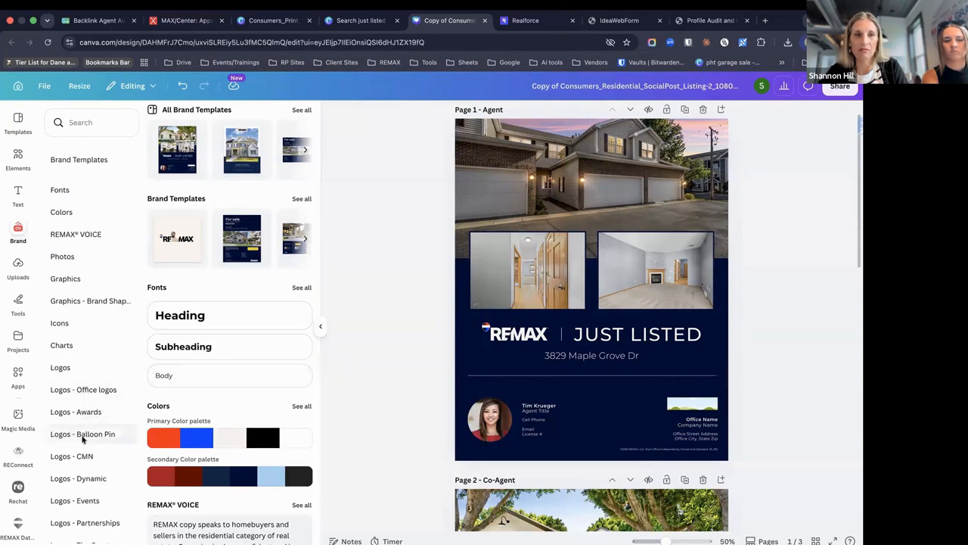
{"action": "scroll", "coordinate": [93, 496], "scroll_direction": "up", "scroll_amount": 5}
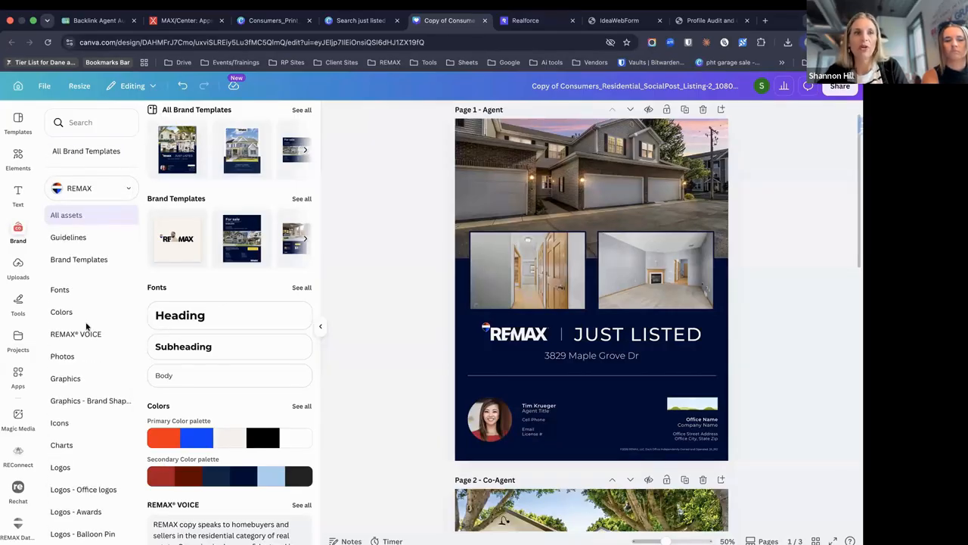
{"action": "left_click", "coordinate": [18, 337]}
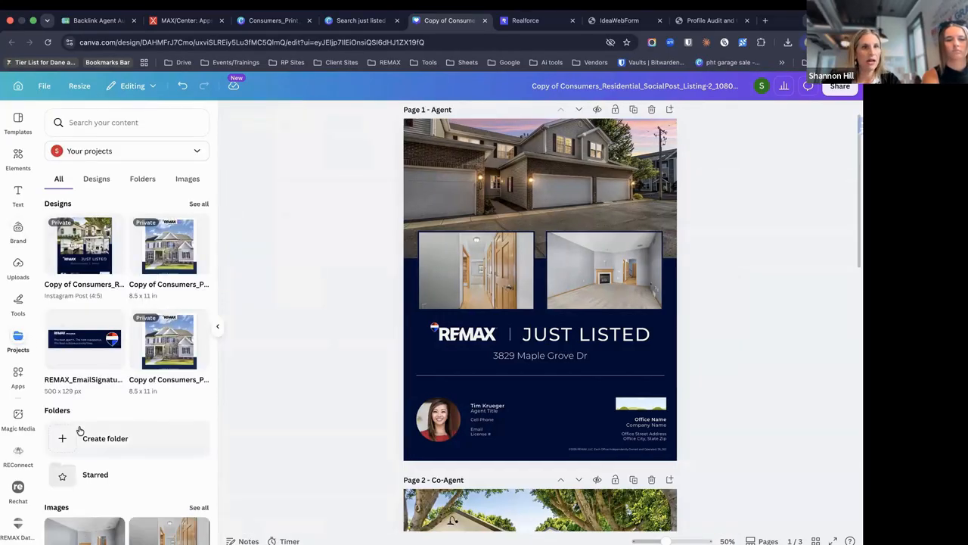
Show project folders, then set the ownership filter to all projects including shared ones
{"action": "left_click", "coordinate": [136, 182]}
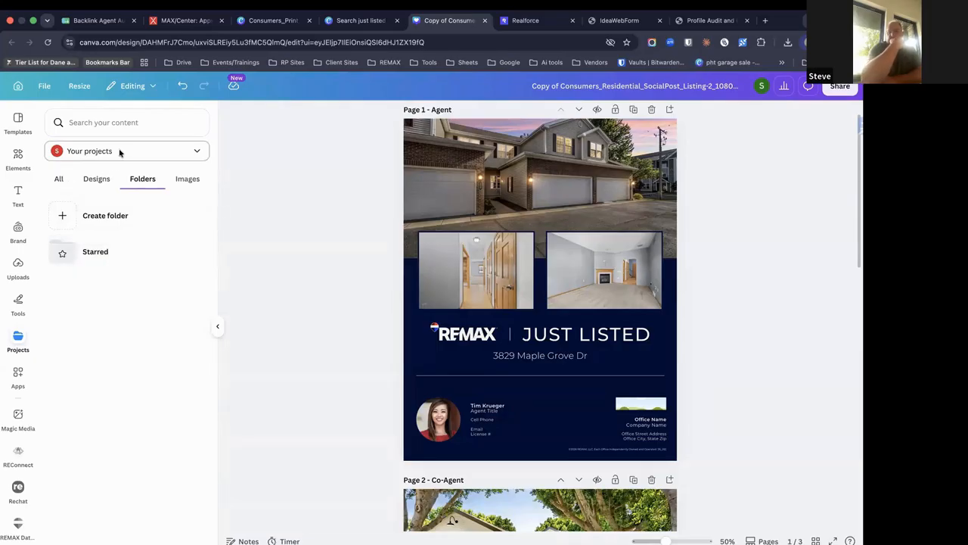
{"action": "left_click", "coordinate": [119, 152]}
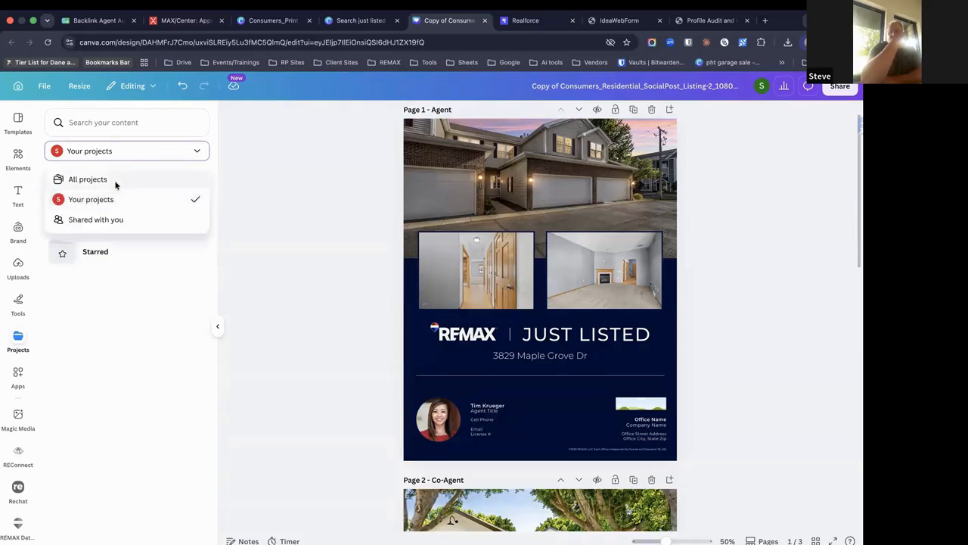
{"action": "left_click", "coordinate": [116, 183]}
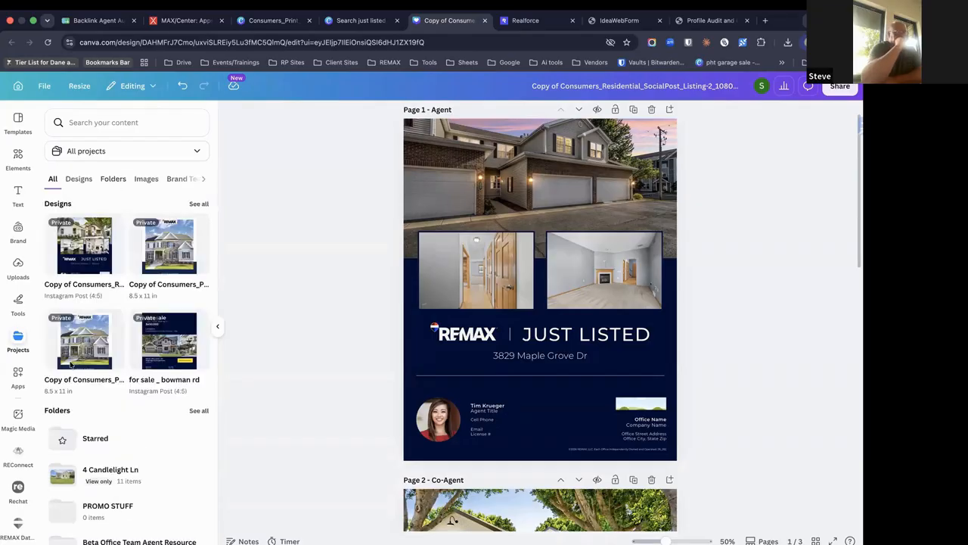
{"action": "scroll", "coordinate": [69, 365], "scroll_direction": "down", "scroll_amount": 3}
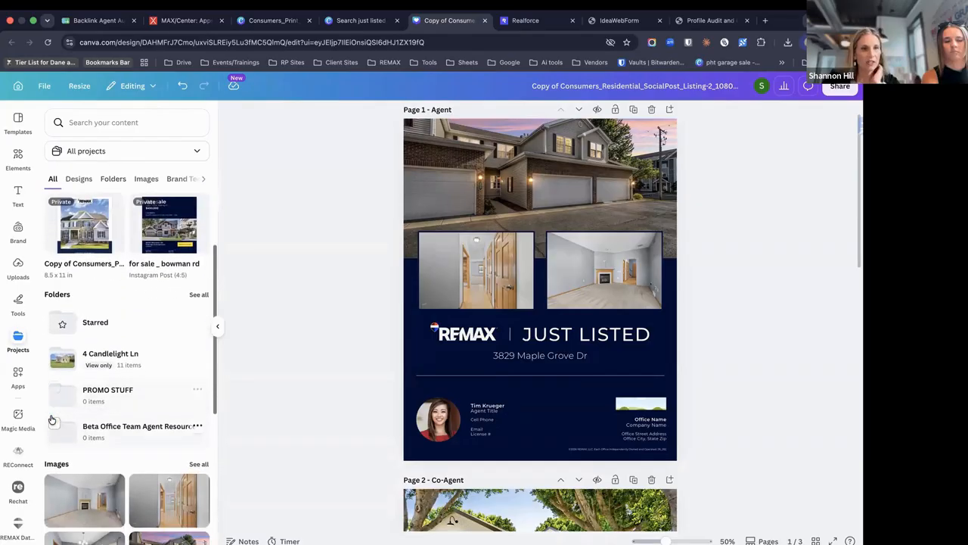
{"action": "scroll", "coordinate": [51, 419], "scroll_direction": "down", "scroll_amount": 4}
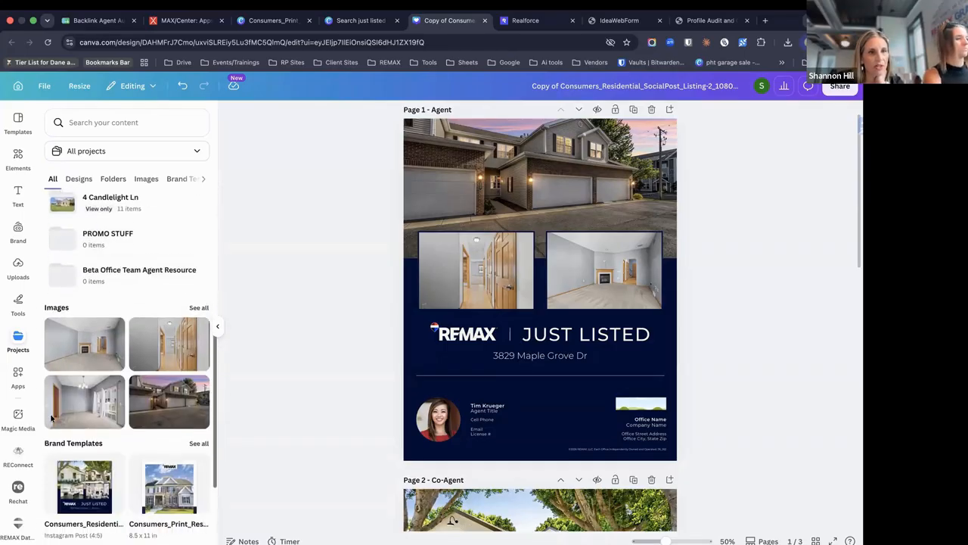
{"action": "scroll", "coordinate": [51, 419], "scroll_direction": "down", "scroll_amount": 4}
{"action": "scroll", "coordinate": [52, 419], "scroll_direction": "up", "scroll_amount": 7}
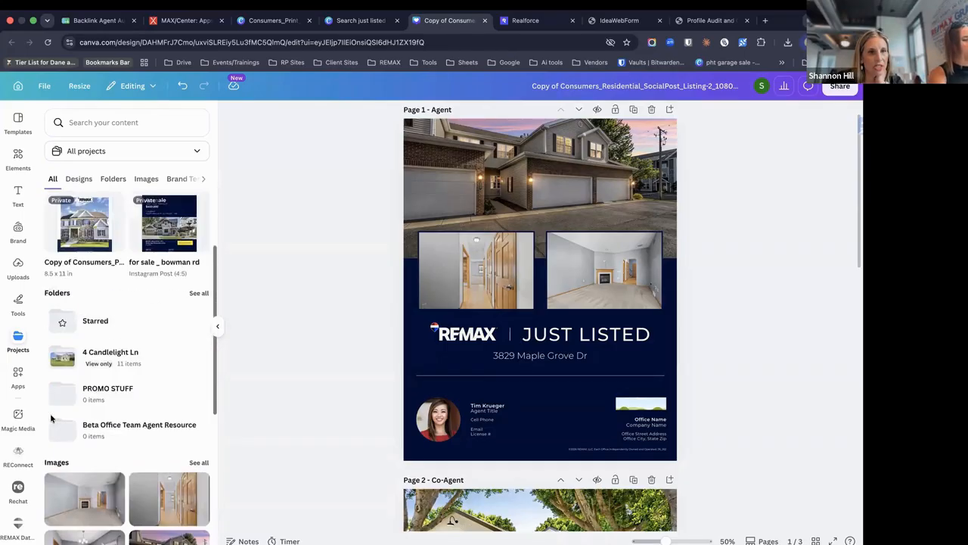
{"action": "scroll", "coordinate": [51, 419], "scroll_direction": "up", "scroll_amount": 3}
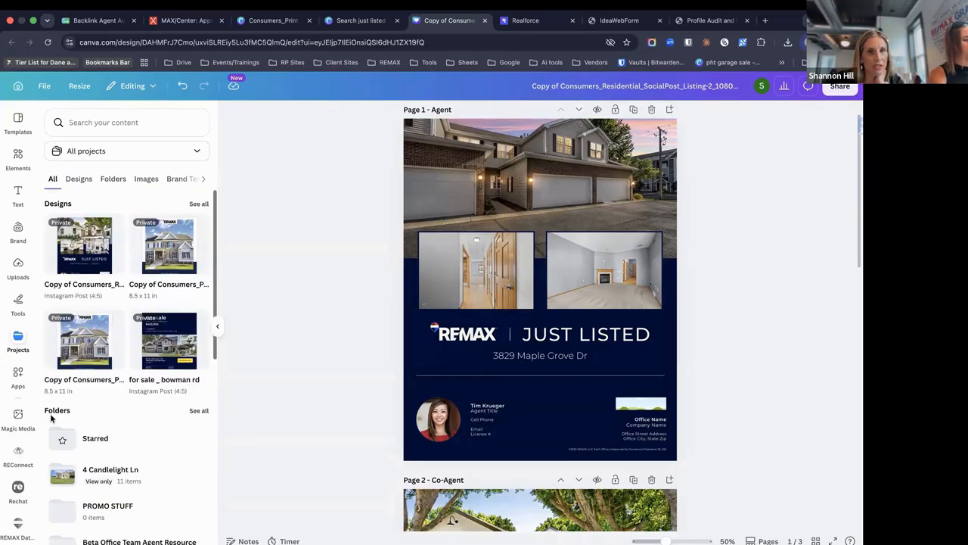
Browse the project categories and Starred folder, then return to the projects overview
{"action": "left_click", "coordinate": [203, 179]}
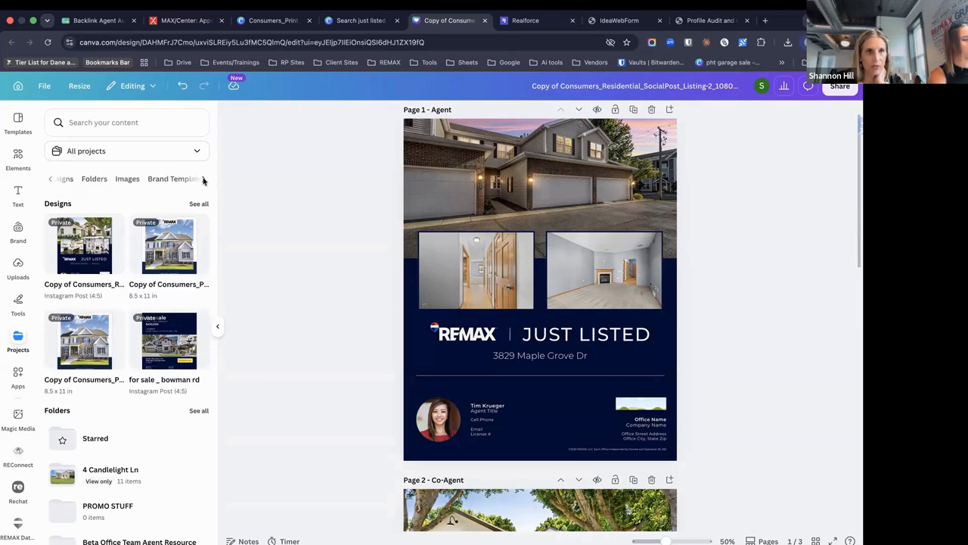
{"action": "left_click", "coordinate": [53, 178]}
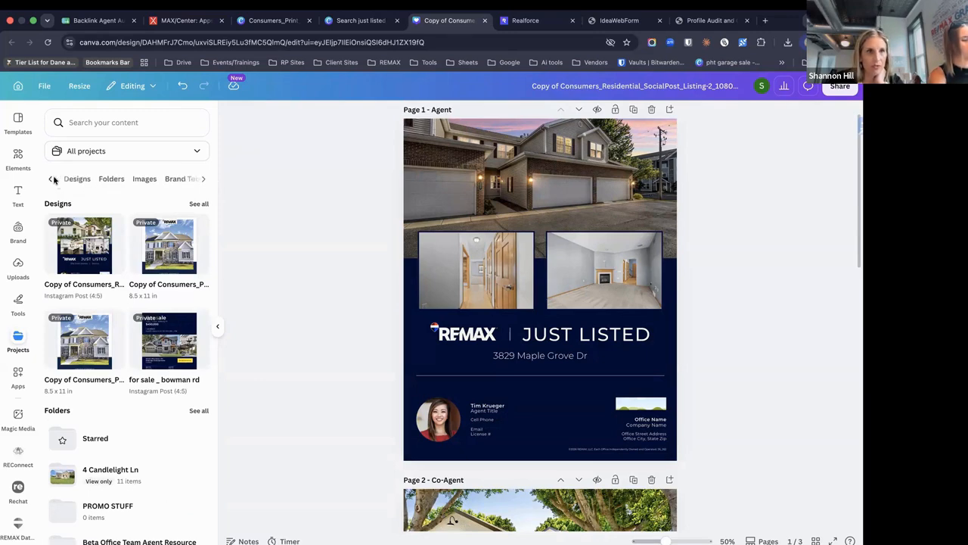
{"action": "left_click", "coordinate": [83, 441]}
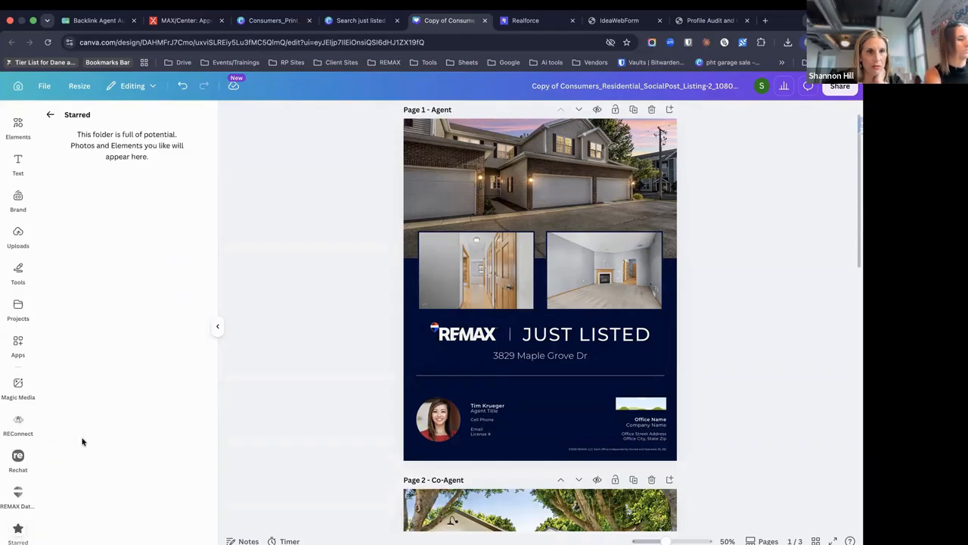
{"action": "left_click", "coordinate": [51, 114]}
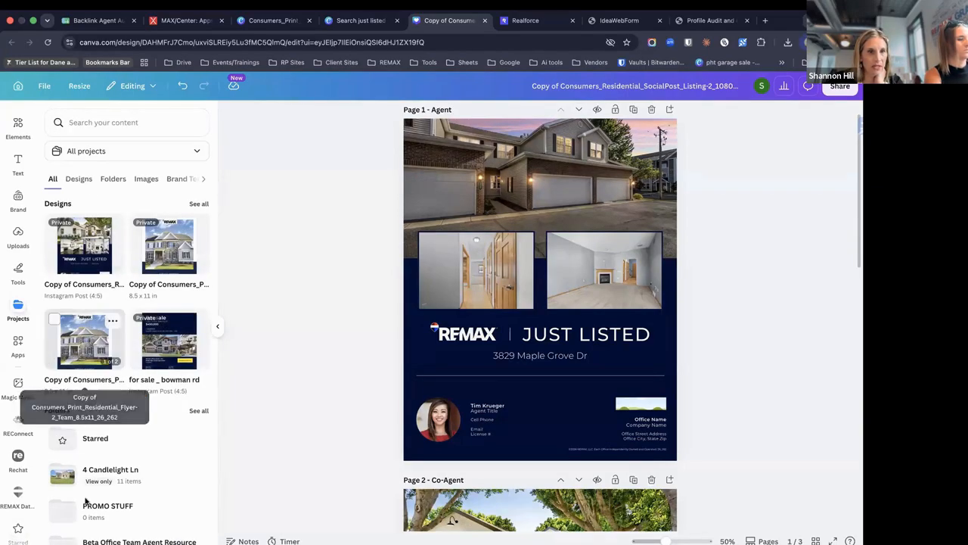
{"action": "scroll", "coordinate": [85, 500], "scroll_direction": "down", "scroll_amount": 3}
{"action": "scroll", "coordinate": [85, 500], "scroll_direction": "down", "scroll_amount": 2}
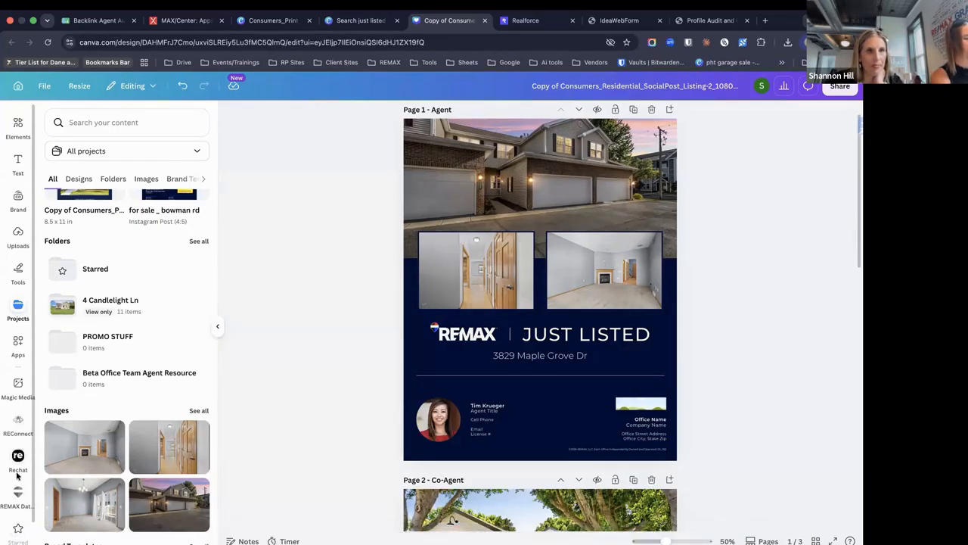
{"action": "scroll", "coordinate": [17, 475], "scroll_direction": "up", "scroll_amount": 1}
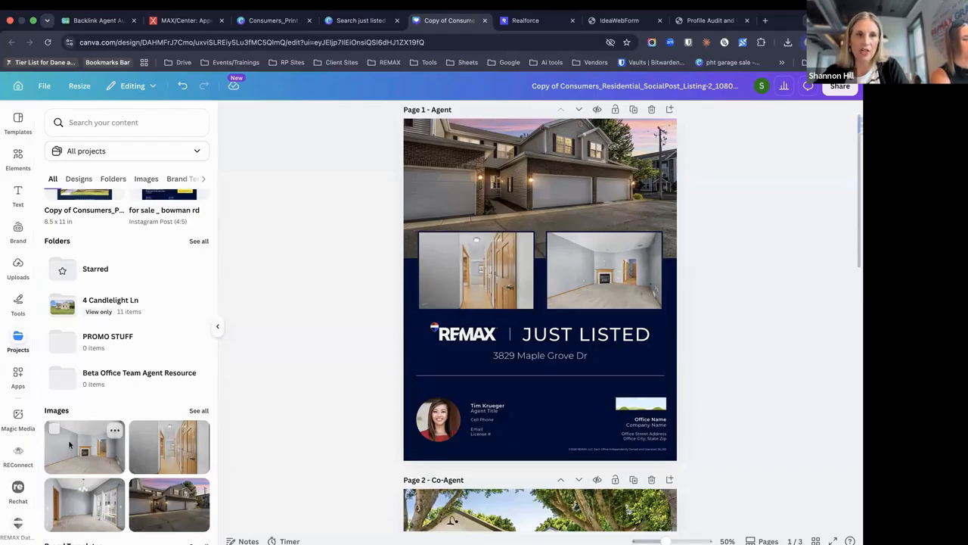
{"action": "scroll", "coordinate": [98, 429], "scroll_direction": "up", "scroll_amount": 1}
{"action": "scroll", "coordinate": [97, 429], "scroll_direction": "up", "scroll_amount": 3}
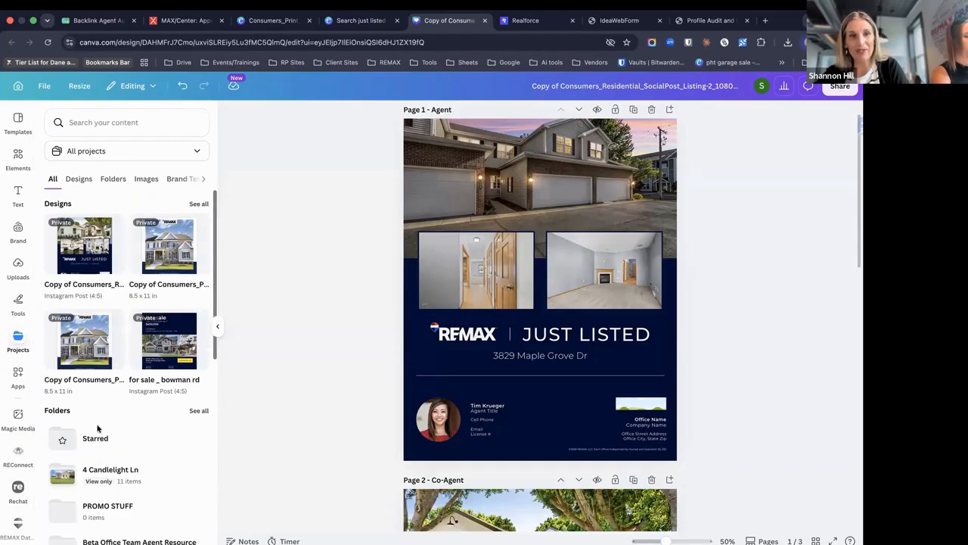
Switch to the Brand Kit brand kit, filtering kits to those owned by REMAX Agent
{"action": "left_click", "coordinate": [17, 233]}
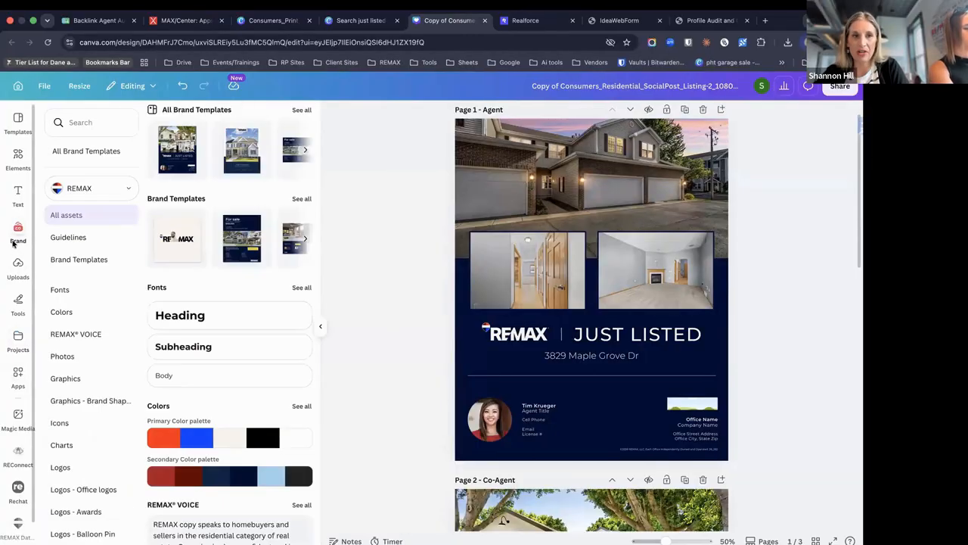
{"action": "left_click", "coordinate": [91, 190]}
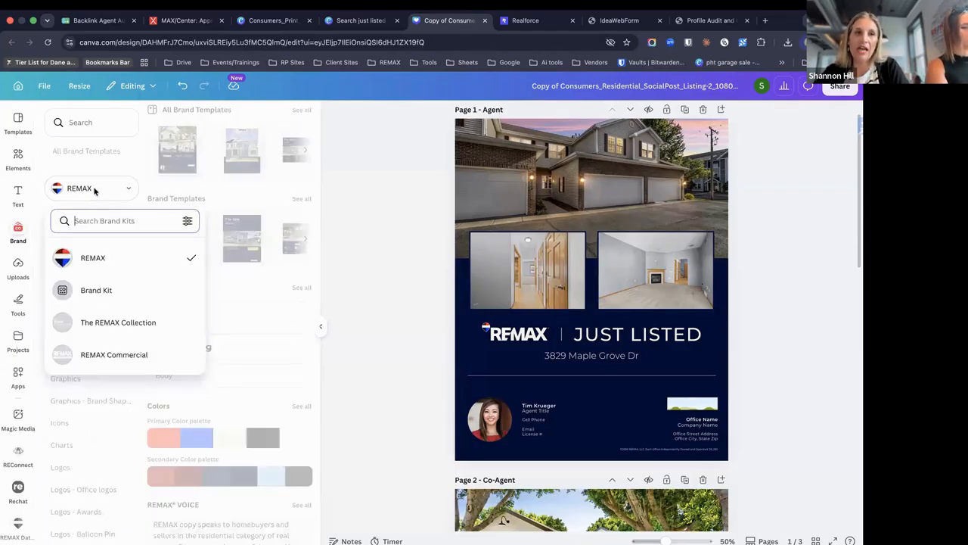
{"action": "left_click", "coordinate": [187, 222]}
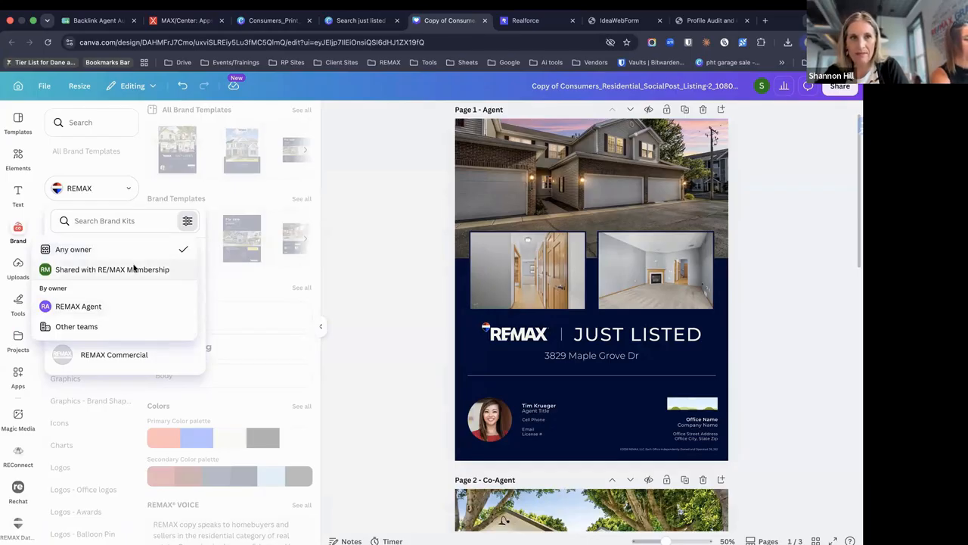
{"action": "left_click", "coordinate": [115, 307]}
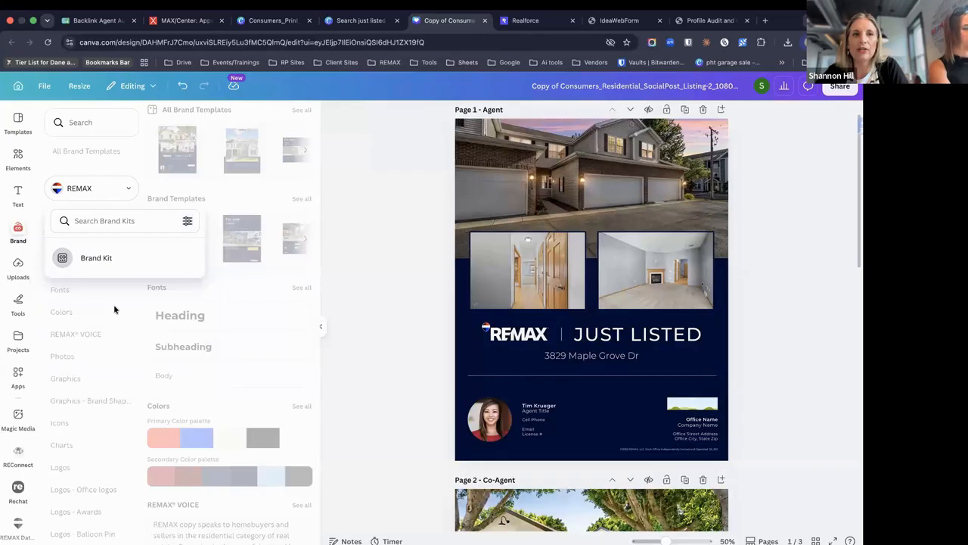
{"action": "left_click", "coordinate": [149, 227]}
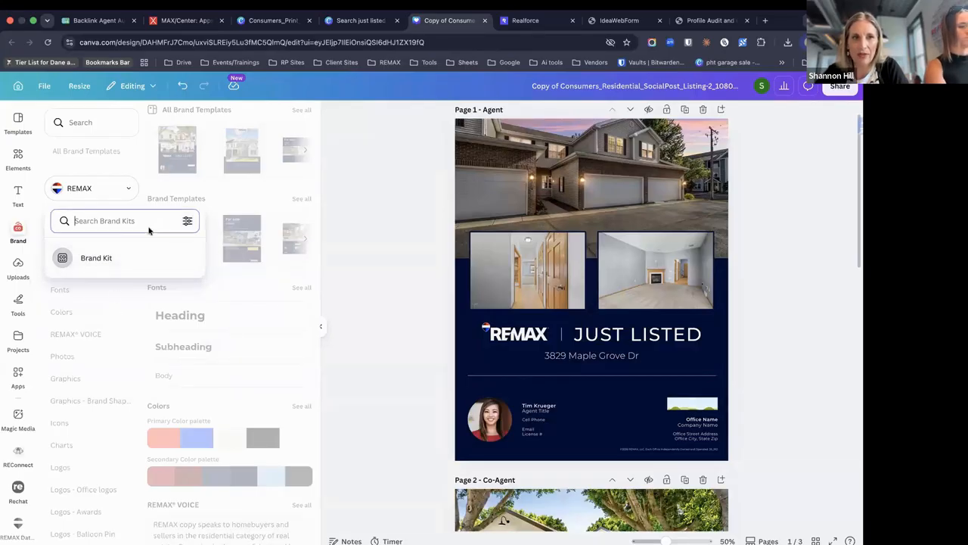
{"action": "left_click", "coordinate": [114, 258]}
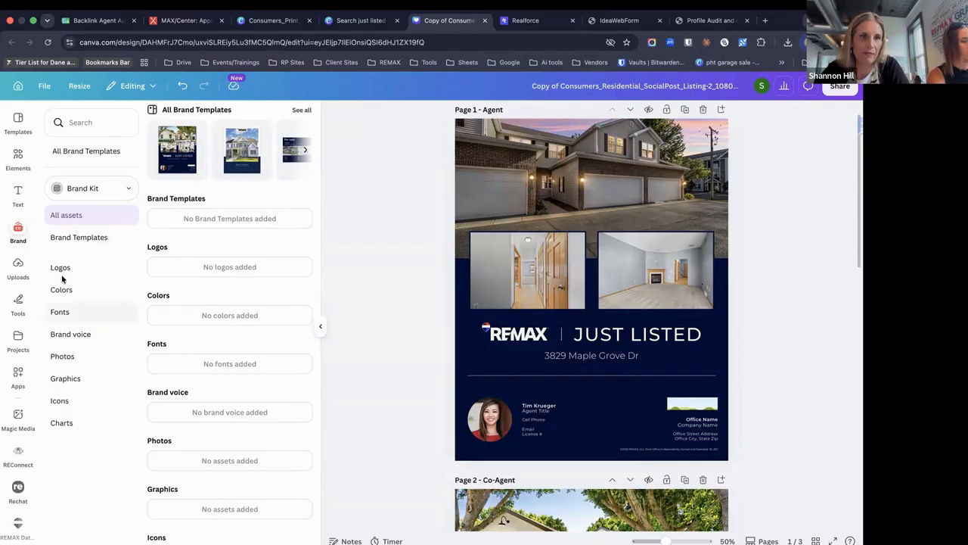
{"action": "left_click", "coordinate": [20, 342]}
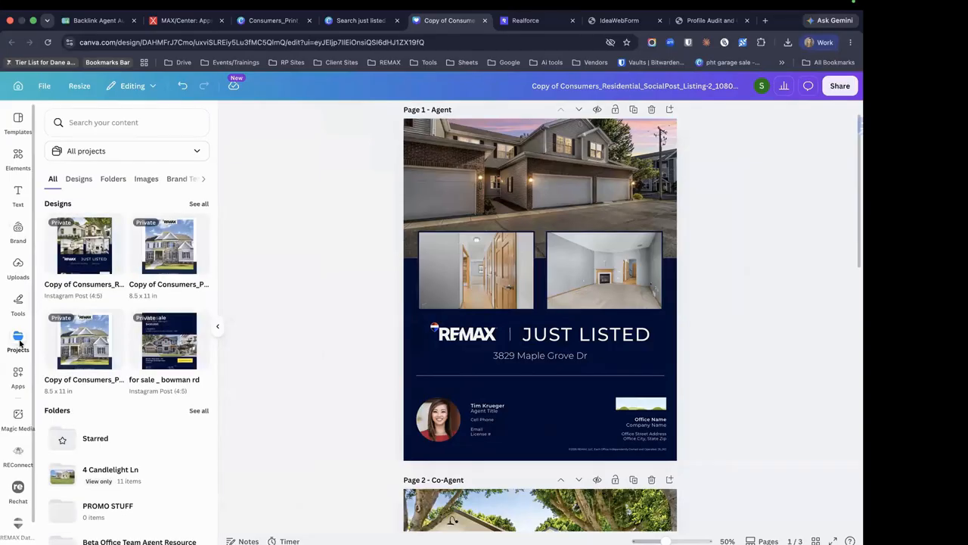
Cycle the brand-kit owner filter through REMAX other teams, any owner and other teams
{"action": "left_click", "coordinate": [18, 232]}
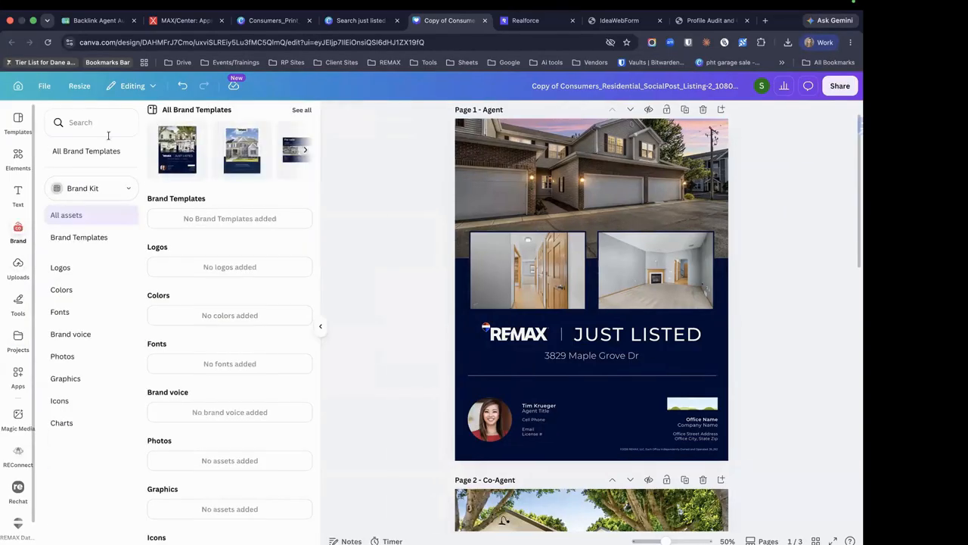
{"action": "left_click", "coordinate": [90, 188]}
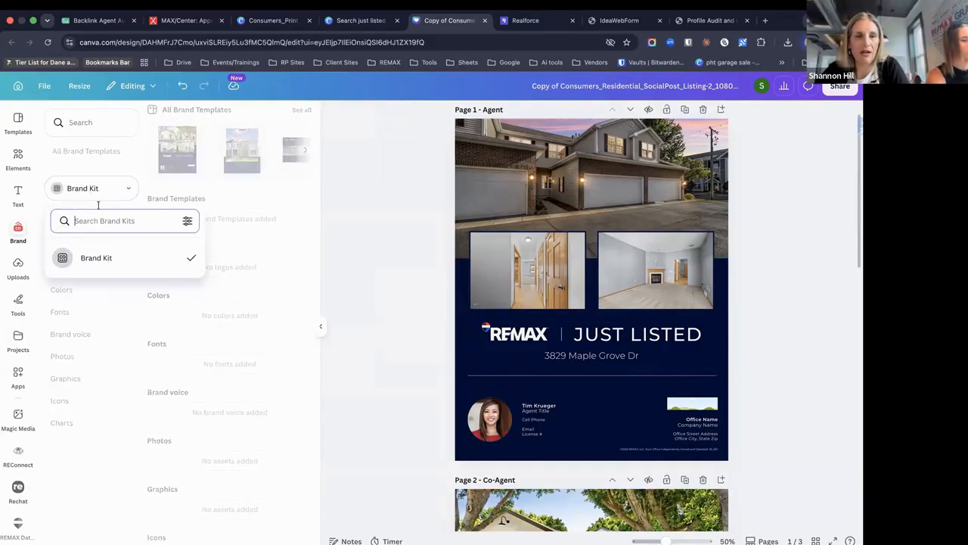
{"action": "left_click", "coordinate": [125, 167]}
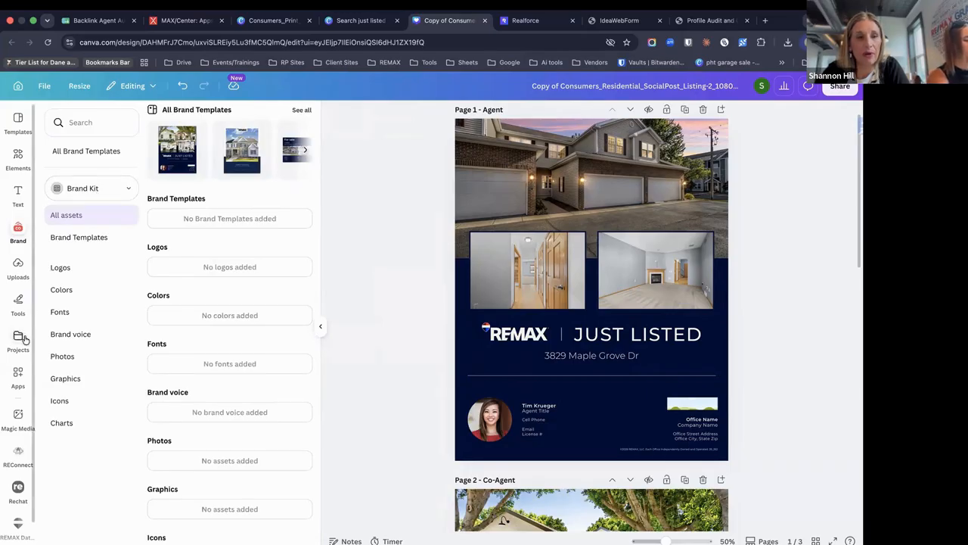
{"action": "left_click", "coordinate": [101, 188]}
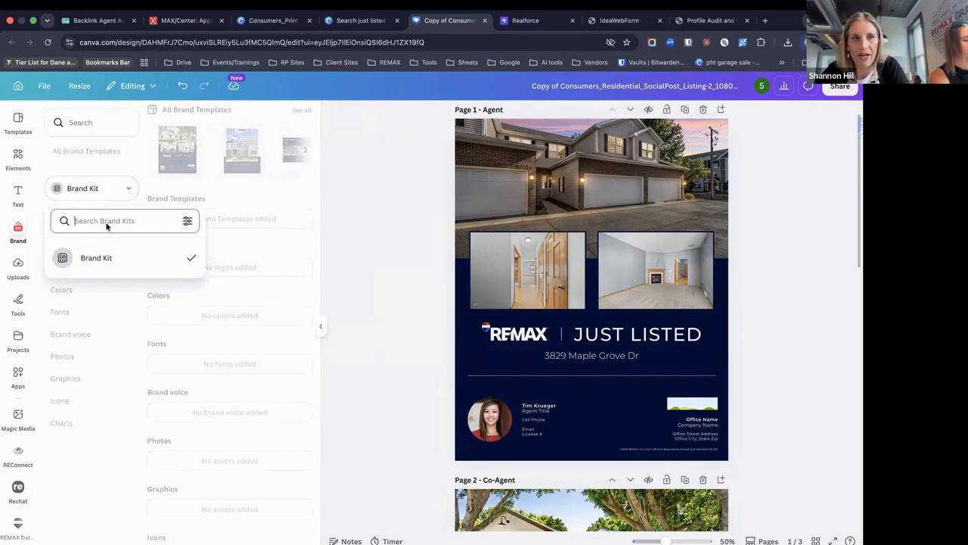
{"action": "left_click", "coordinate": [187, 222]}
{"action": "left_click", "coordinate": [149, 269]}
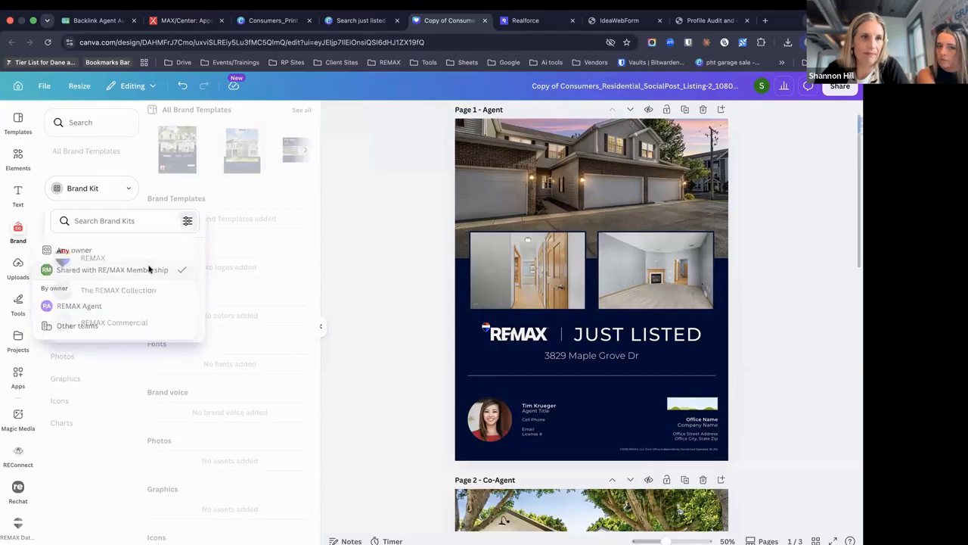
{"action": "left_click", "coordinate": [187, 222]}
{"action": "left_click", "coordinate": [134, 248]}
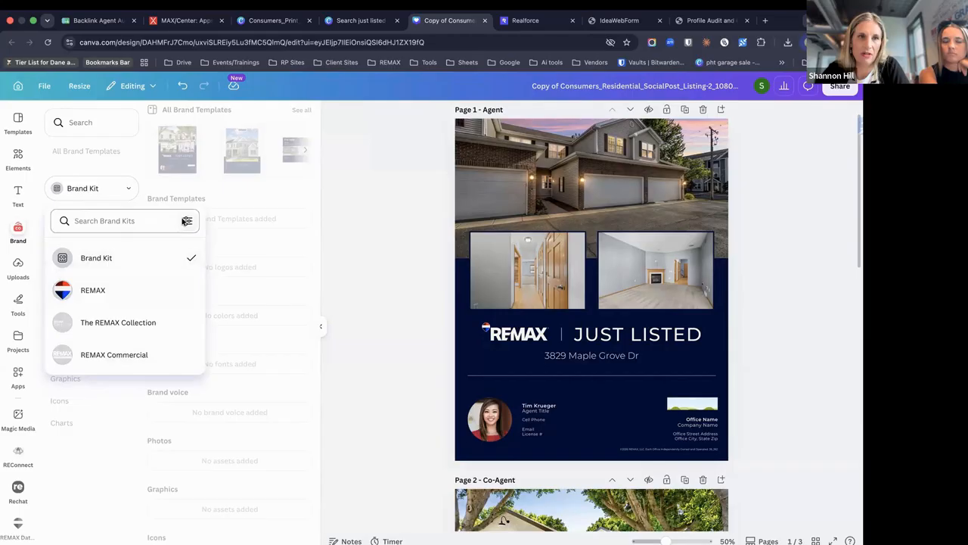
{"action": "left_click", "coordinate": [185, 220]}
{"action": "left_click", "coordinate": [123, 326]}
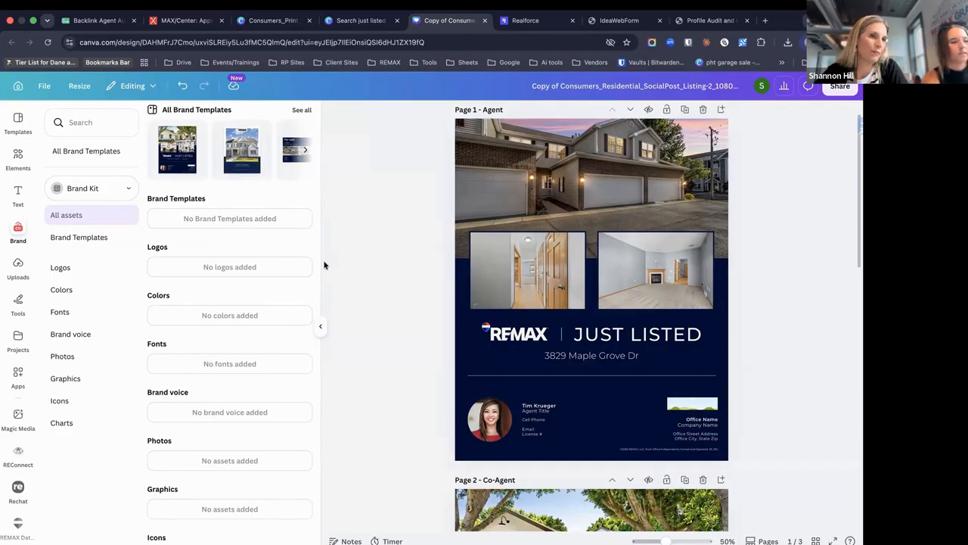
Reselect the REMAX brand kit, hide the brand panel and return to Canva Home
{"action": "left_click", "coordinate": [126, 188]}
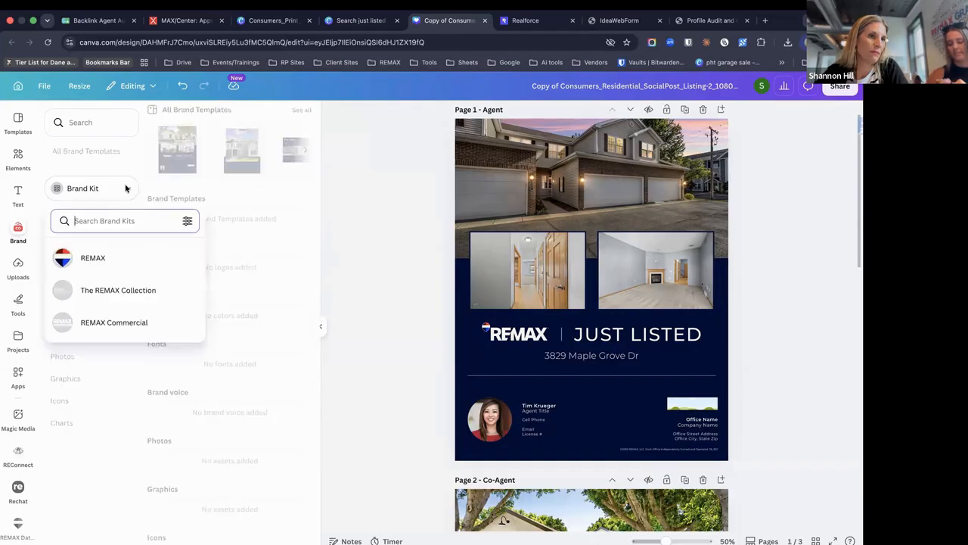
{"action": "left_click", "coordinate": [116, 258]}
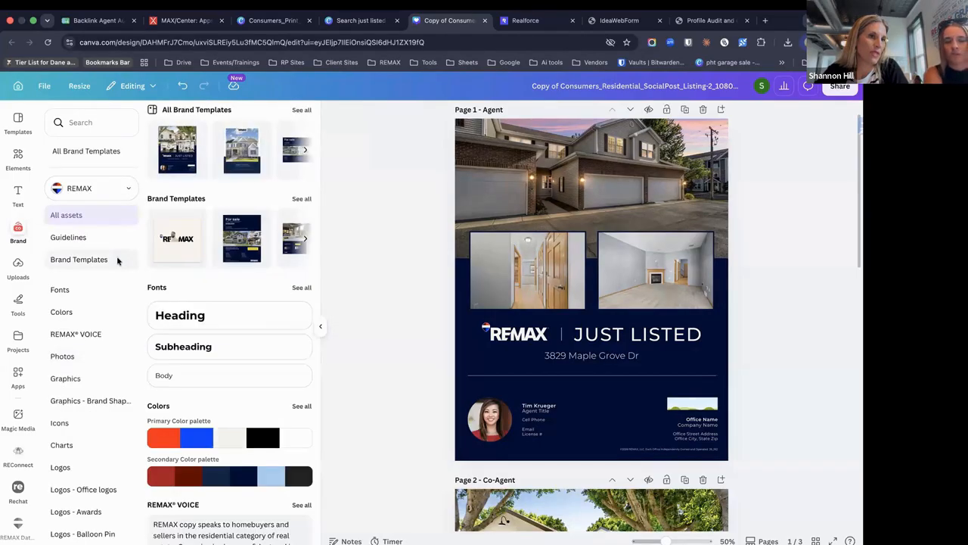
{"action": "left_click", "coordinate": [13, 232]}
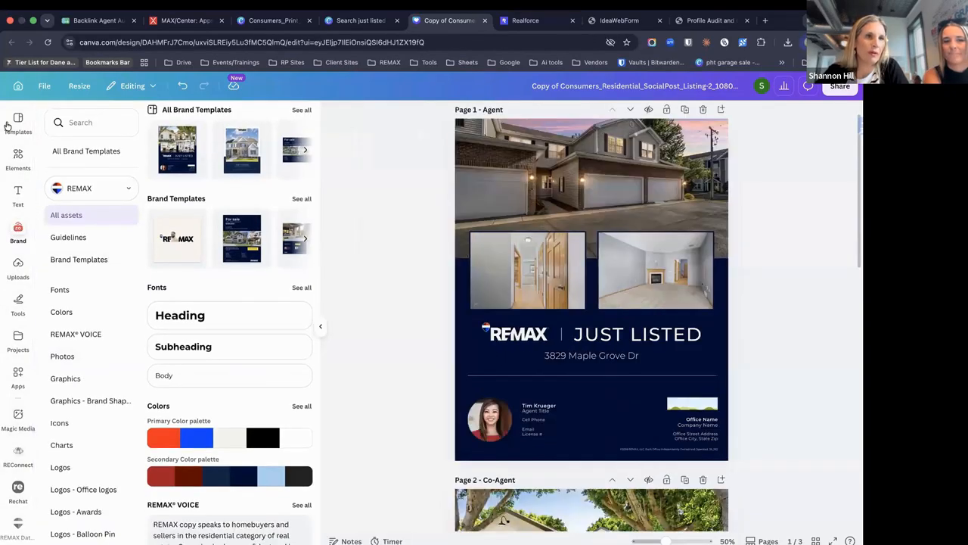
{"action": "left_click", "coordinate": [20, 84]}
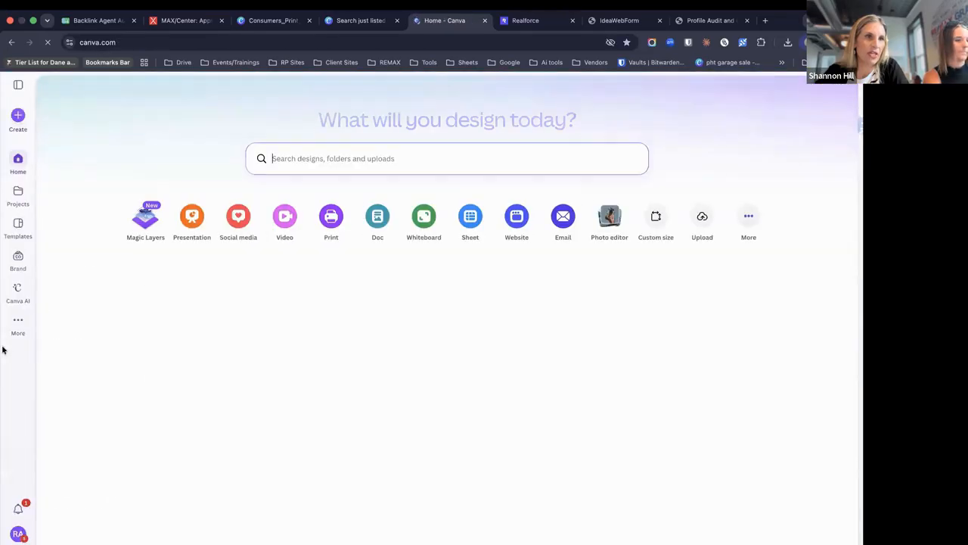
Select the Brand Kit brand kit in the Brand area and open its empty Logos tile
{"action": "left_click", "coordinate": [20, 262]}
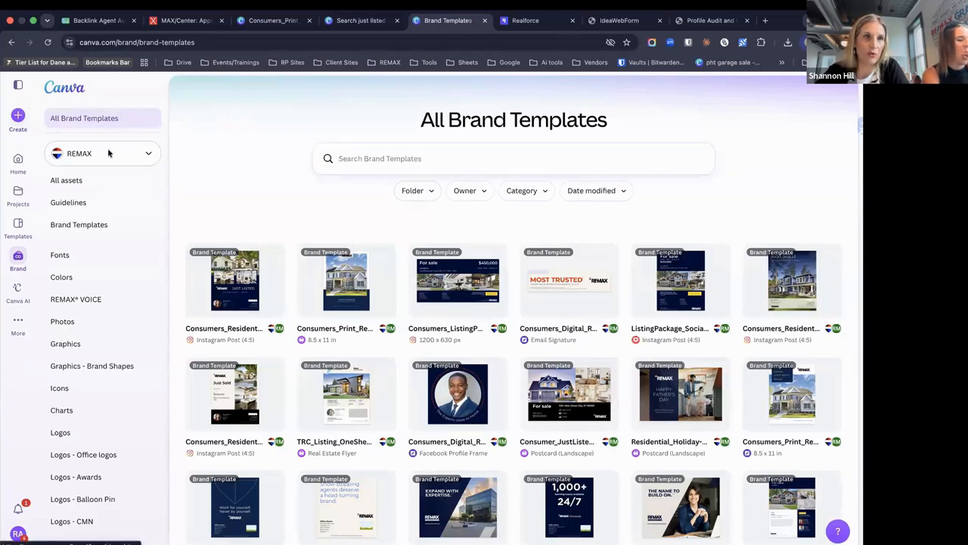
{"action": "left_click", "coordinate": [109, 154]}
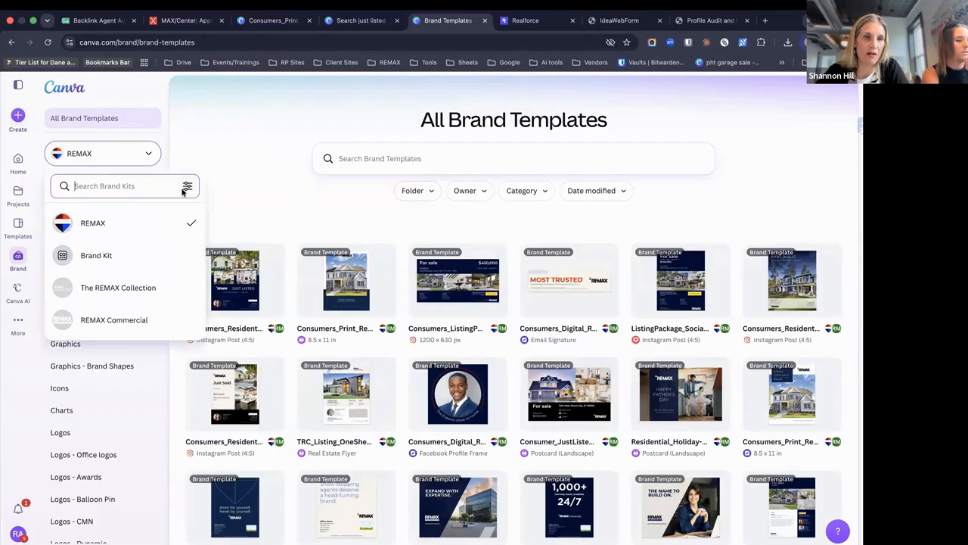
{"action": "left_click", "coordinate": [136, 261]}
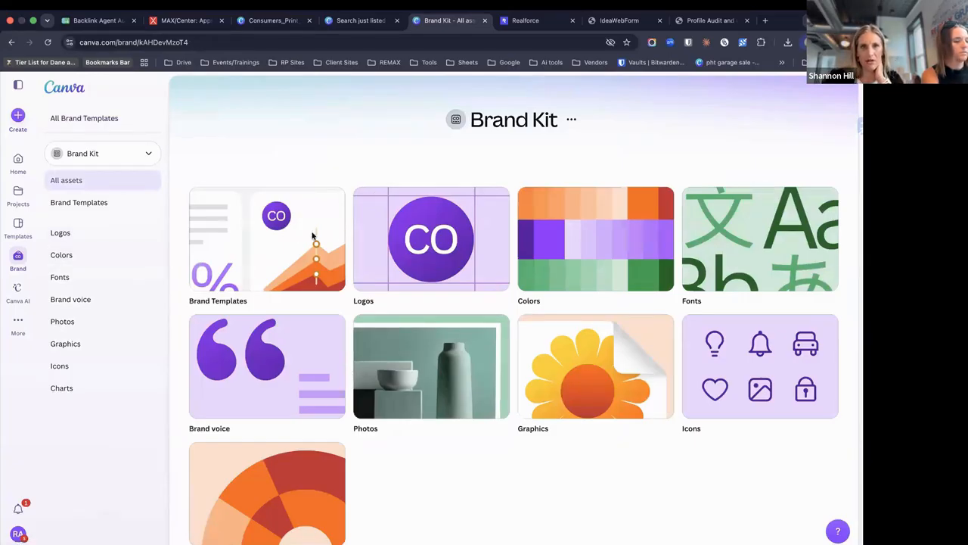
{"action": "left_click", "coordinate": [407, 244]}
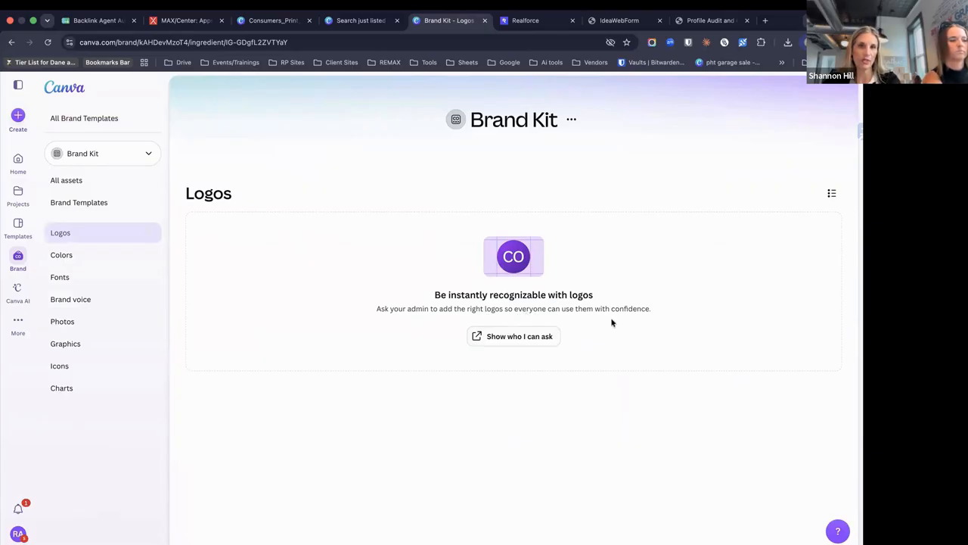
Check the team's People settings to see who can add logos
{"action": "left_click", "coordinate": [508, 340]}
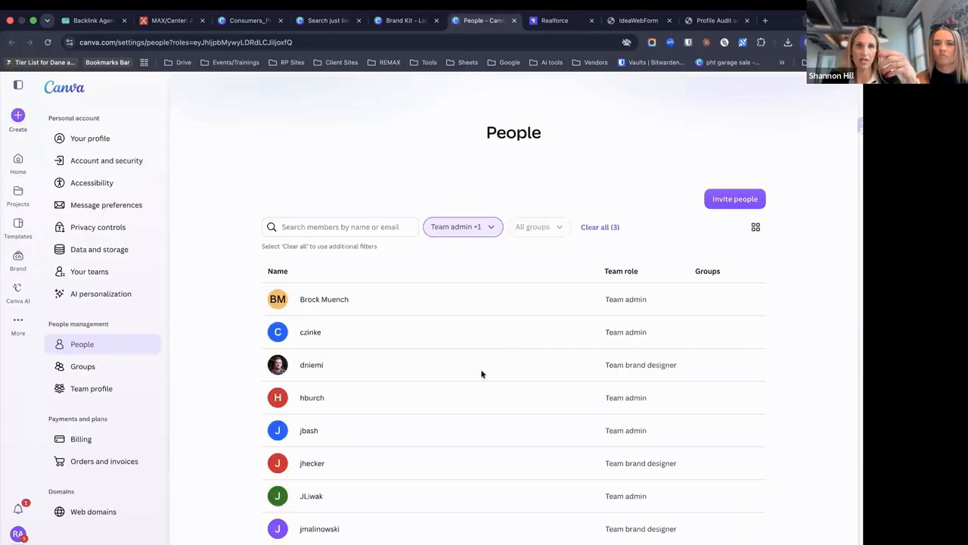
{"action": "scroll", "coordinate": [454, 406], "scroll_direction": "down", "scroll_amount": 5}
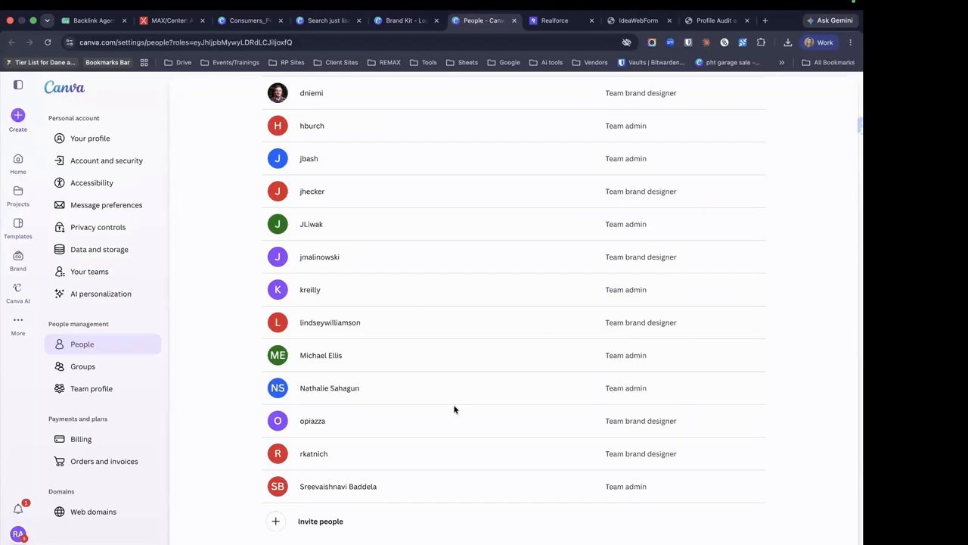
{"action": "scroll", "coordinate": [454, 409], "scroll_direction": "up", "scroll_amount": 5}
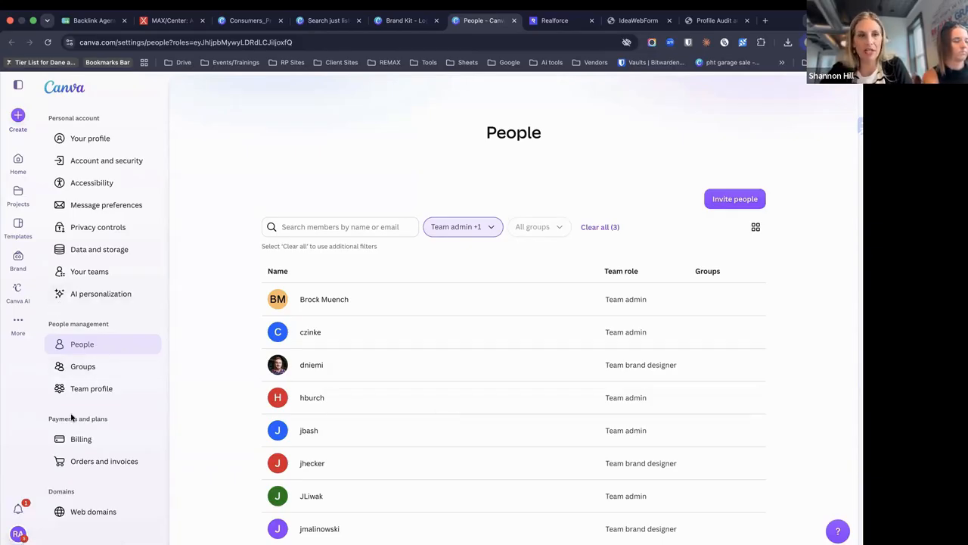
Switch to the REMAX Recruiting team and view All projects filtered to your own
{"action": "left_click", "coordinate": [18, 533]}
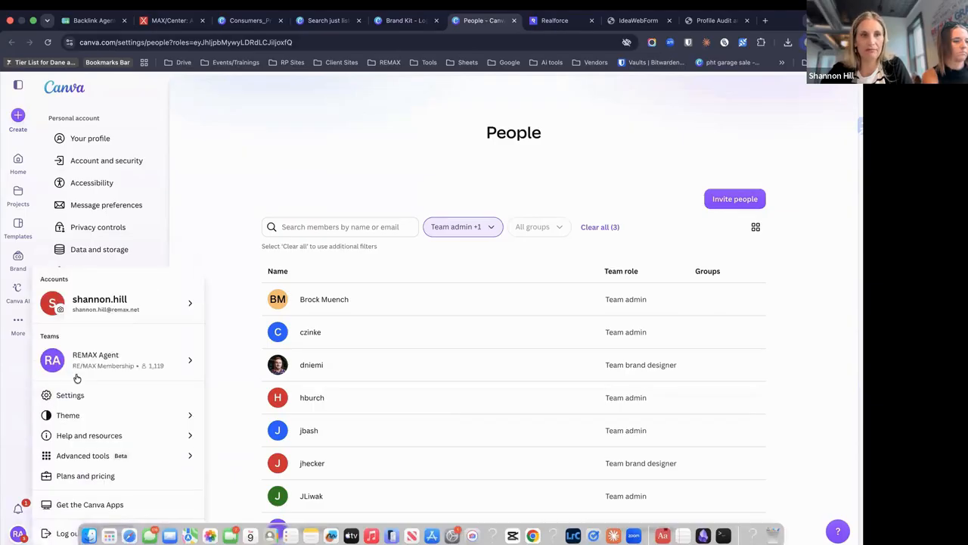
{"action": "mouse_move", "coordinate": [127, 361]}
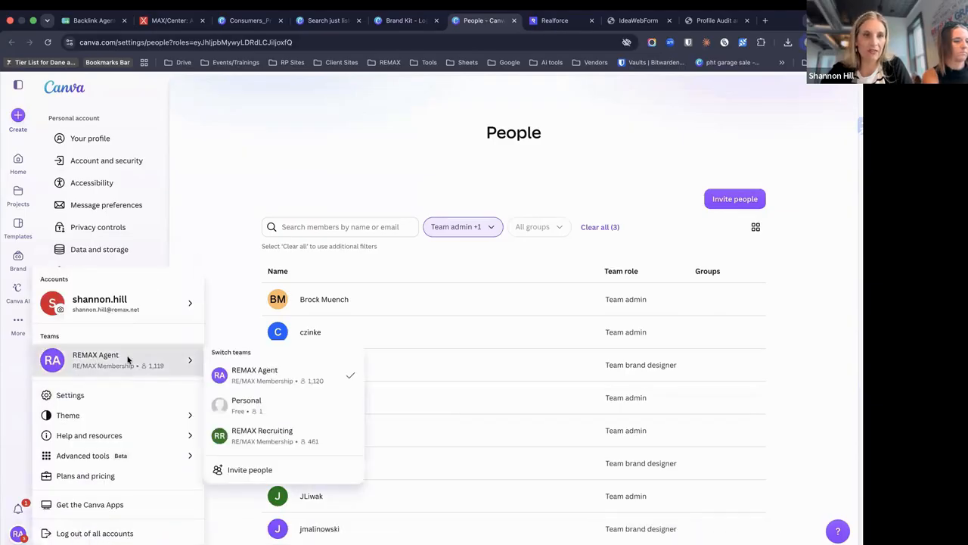
{"action": "left_click", "coordinate": [267, 430]}
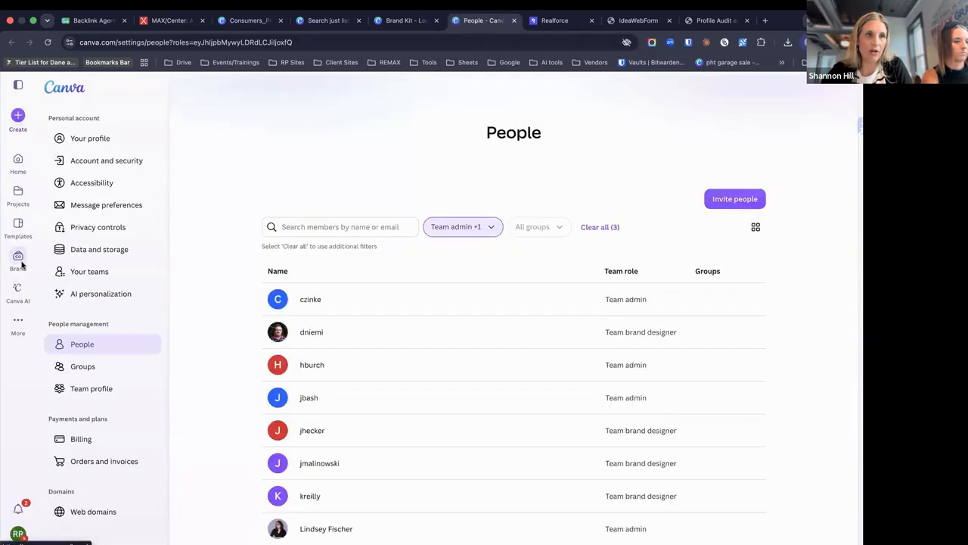
{"action": "left_click", "coordinate": [17, 193]}
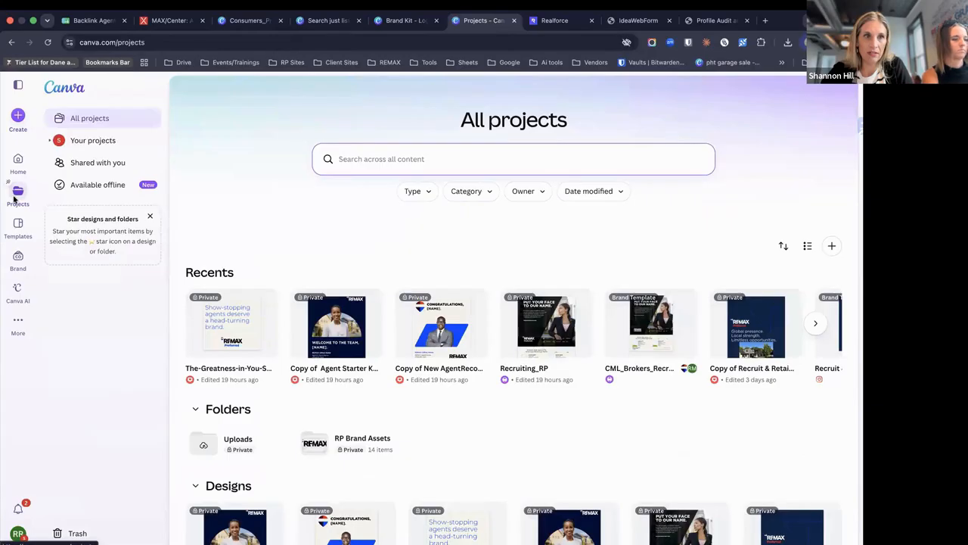
{"action": "left_click", "coordinate": [88, 139]}
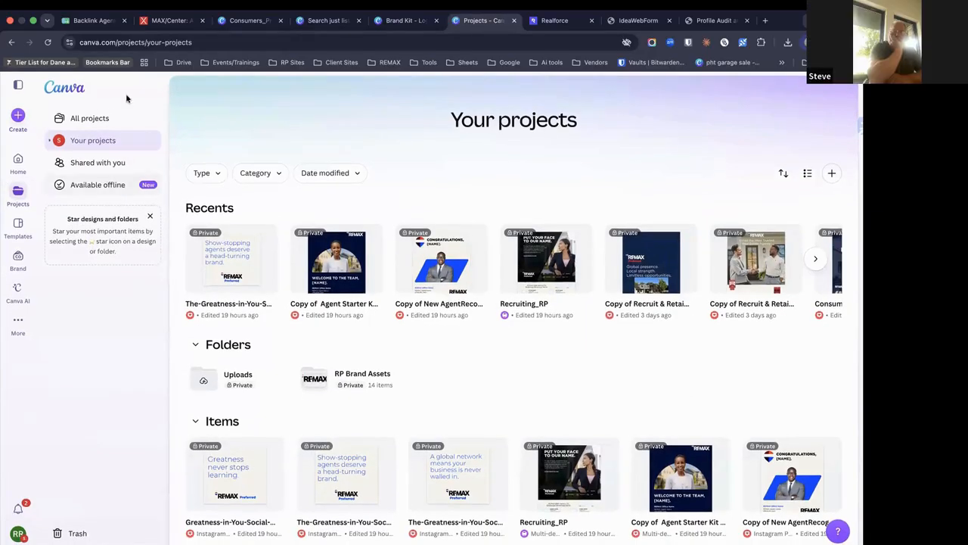
{"action": "left_click", "coordinate": [105, 121]}
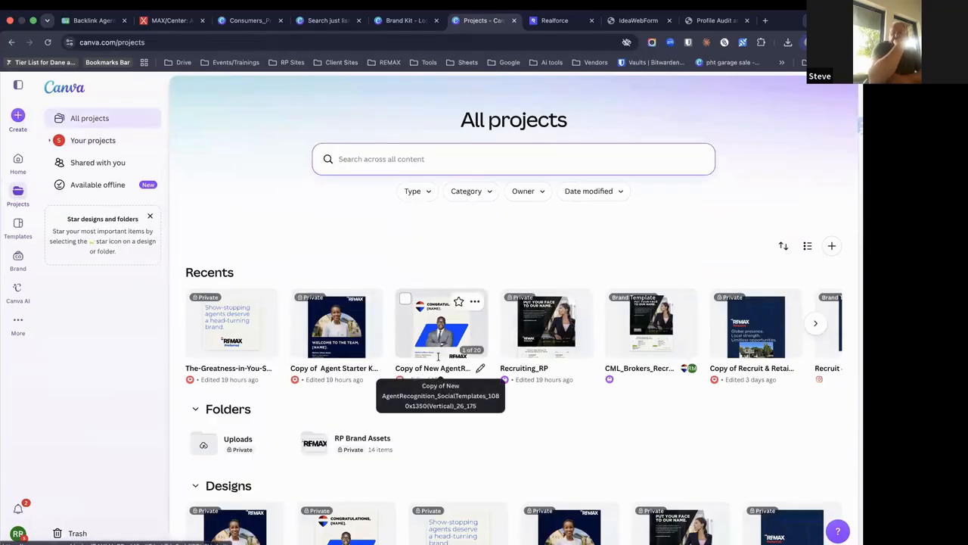
{"action": "scroll", "coordinate": [442, 374], "scroll_direction": "down", "scroll_amount": 3}
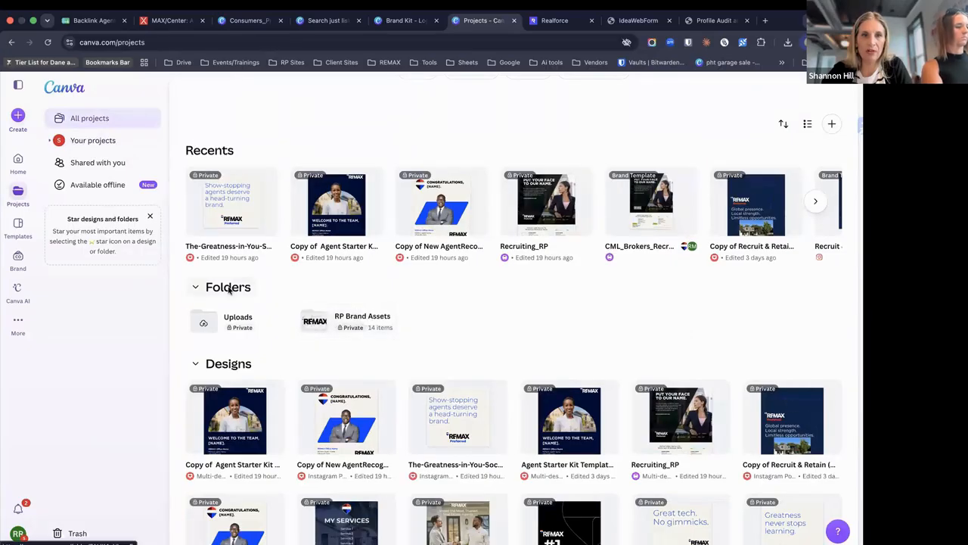
{"action": "left_click", "coordinate": [356, 327]}
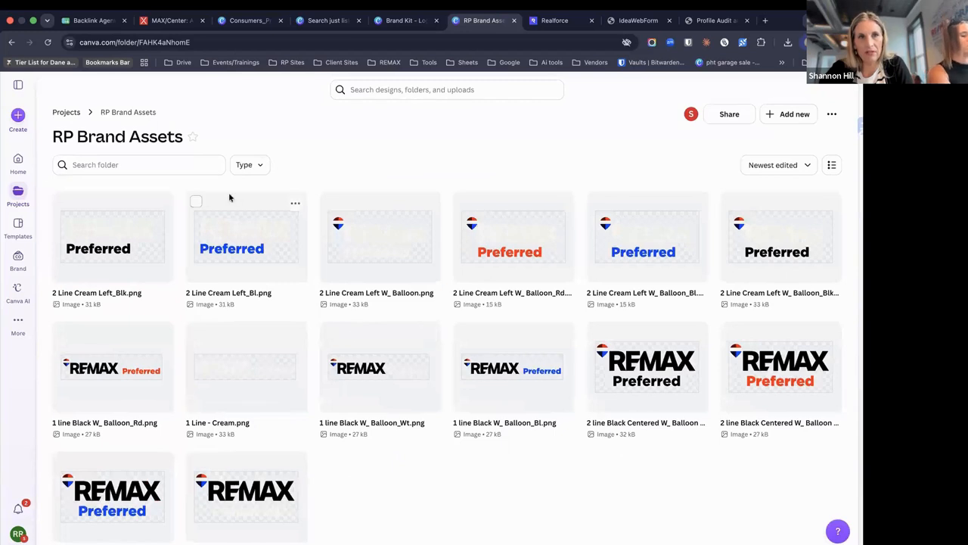
{"action": "left_click", "coordinate": [66, 112]}
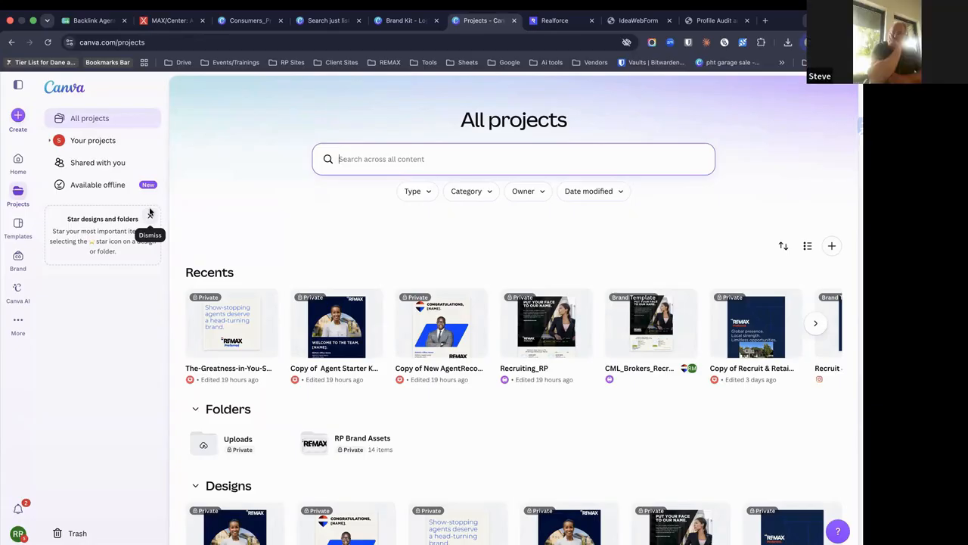
{"action": "left_click", "coordinate": [16, 259]}
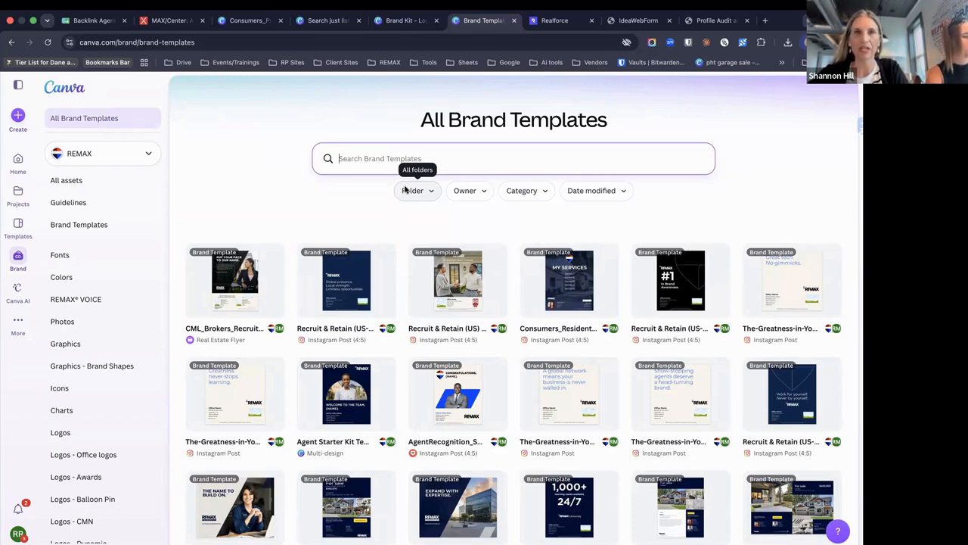
Open a new browser tab
{"action": "left_click", "coordinate": [766, 21]}
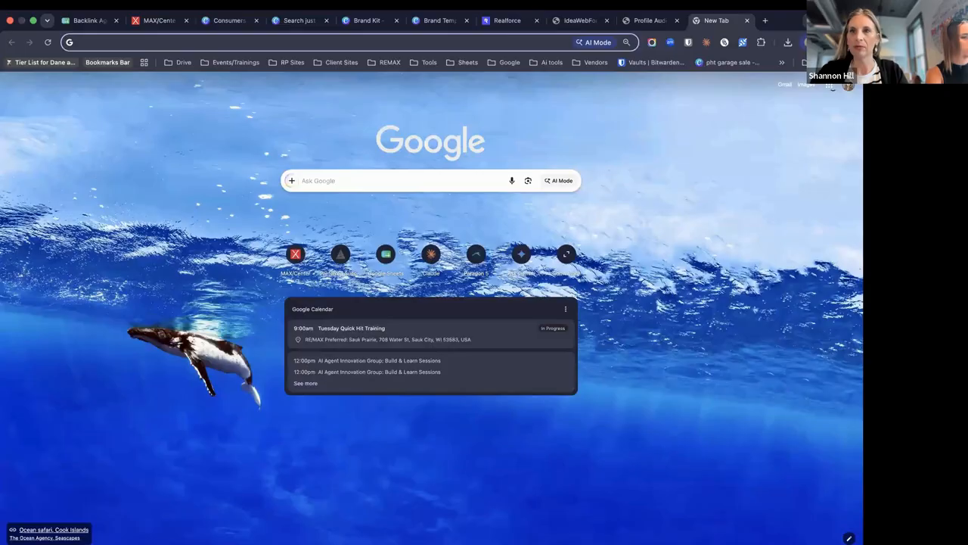
From Canva_REMAX template links, open an editable copy of the B3 Agent Starter Kit template
{"action": "left_click", "coordinate": [829, 84]}
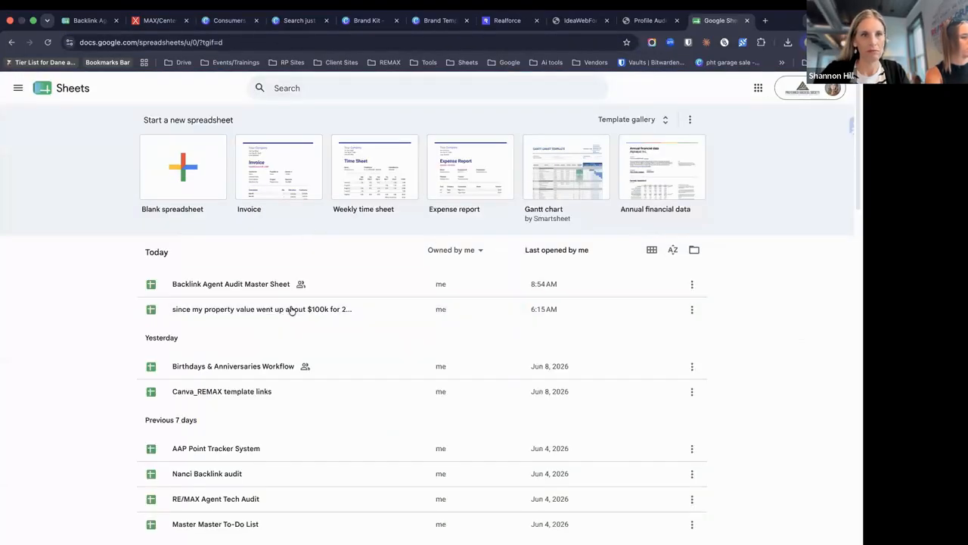
{"action": "left_click", "coordinate": [280, 393]}
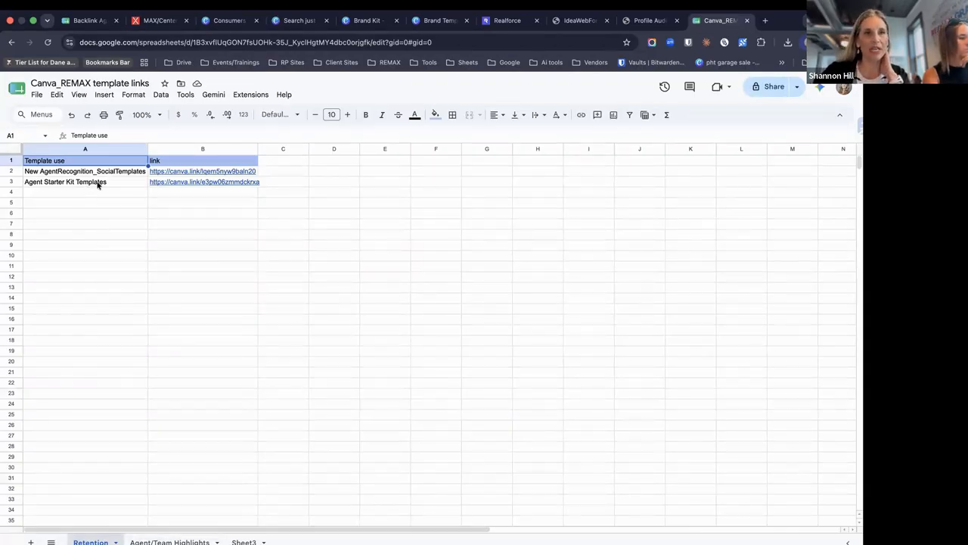
{"action": "left_click", "coordinate": [169, 188]}
{"action": "left_click", "coordinate": [196, 199]}
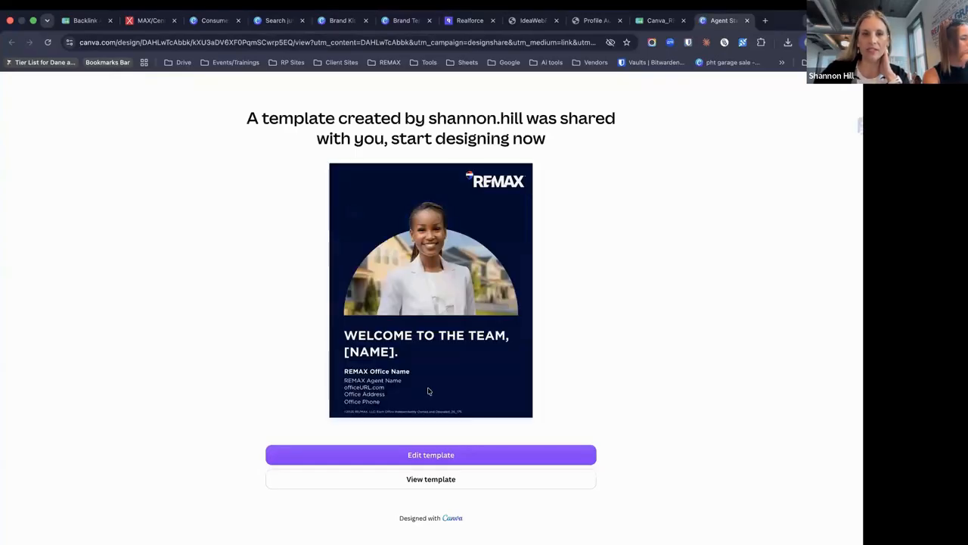
{"action": "left_click", "coordinate": [434, 480]}
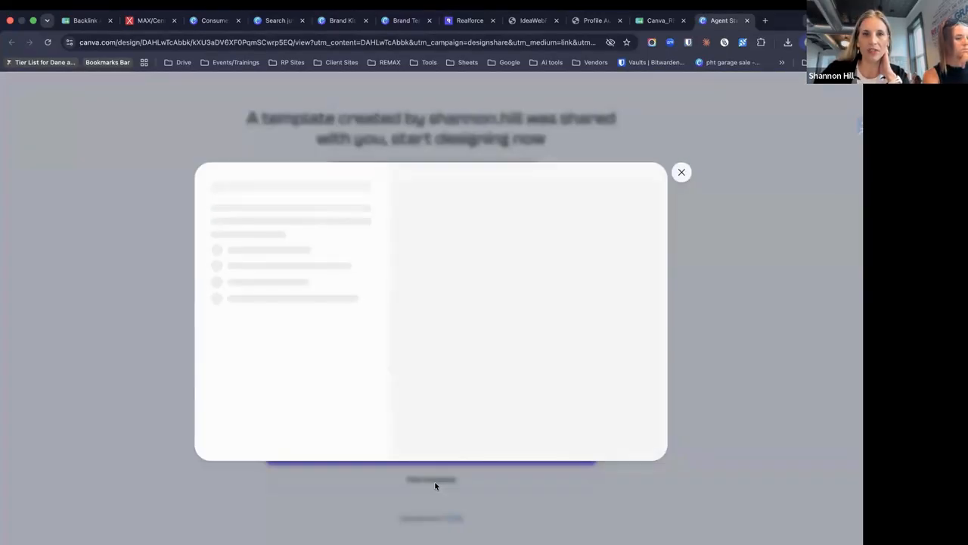
{"action": "left_click", "coordinate": [307, 256]}
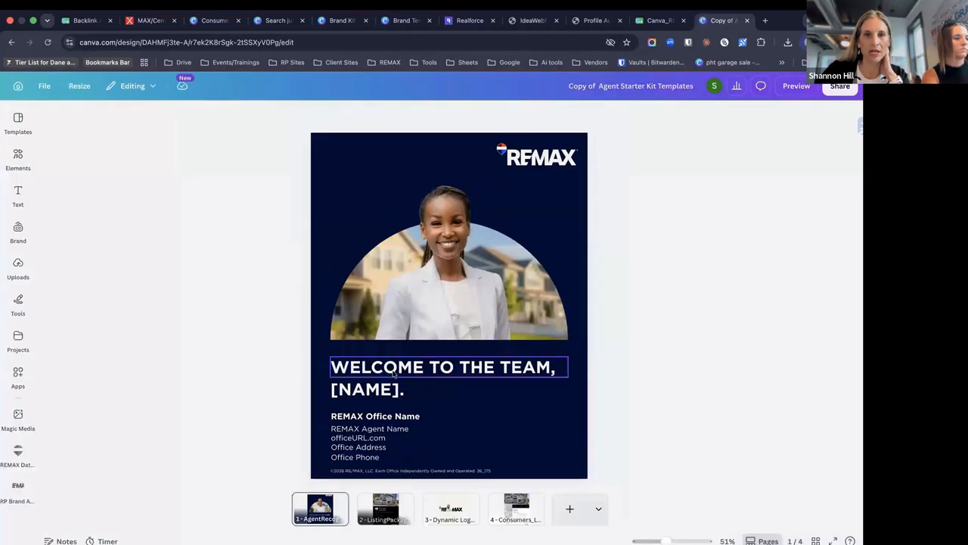
Page through the copy's four pages and close the template-links spreadsheet
{"action": "left_click", "coordinate": [382, 501]}
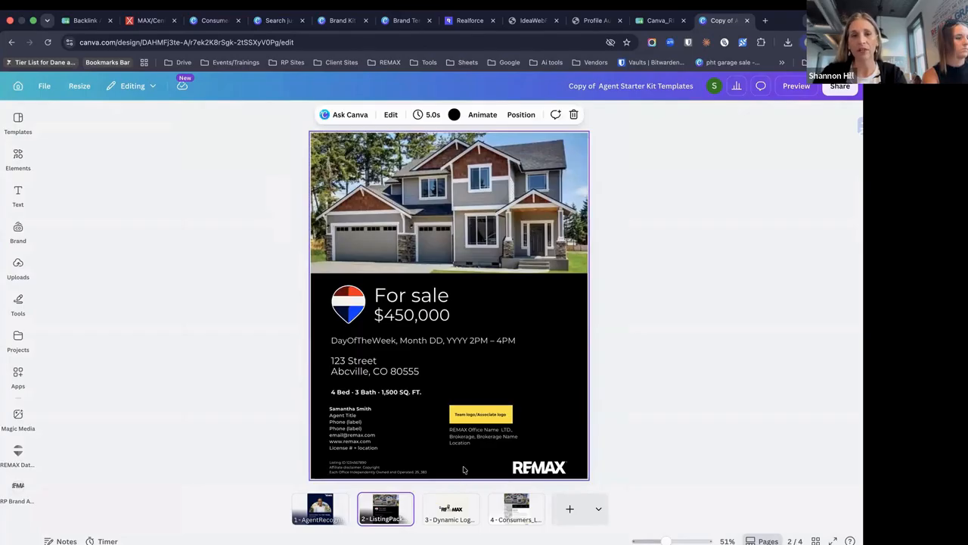
{"action": "left_click", "coordinate": [458, 502]}
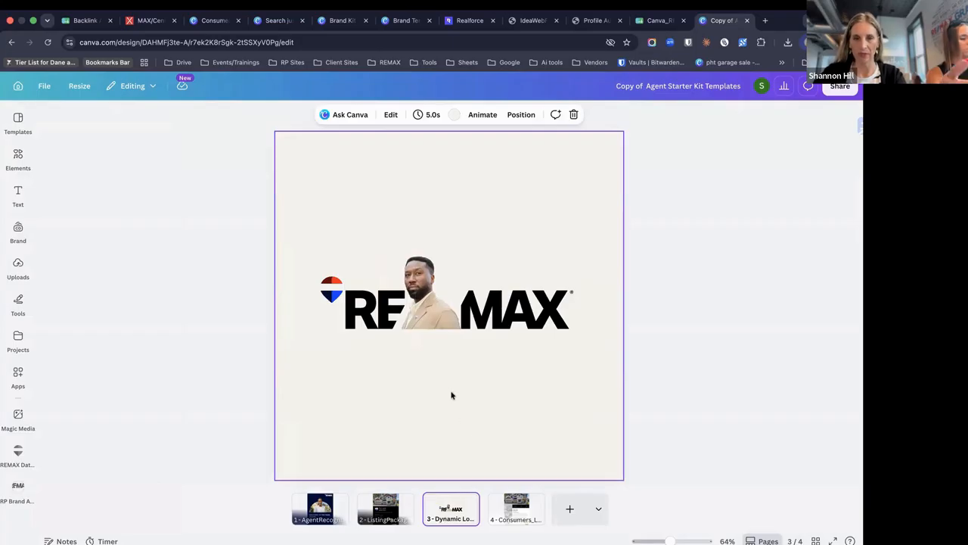
{"action": "left_click", "coordinate": [514, 509]}
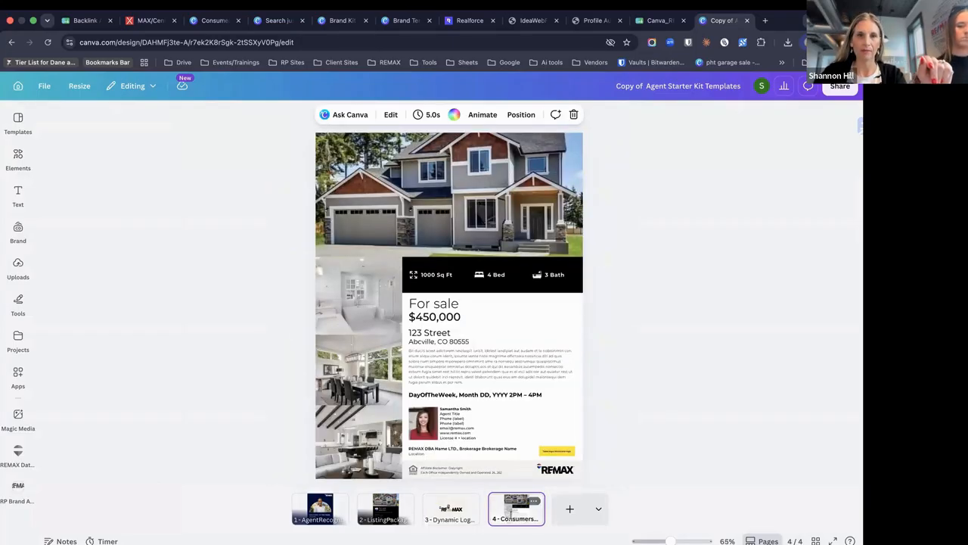
{"action": "scroll", "coordinate": [486, 343], "scroll_direction": "up", "scroll_amount": 2}
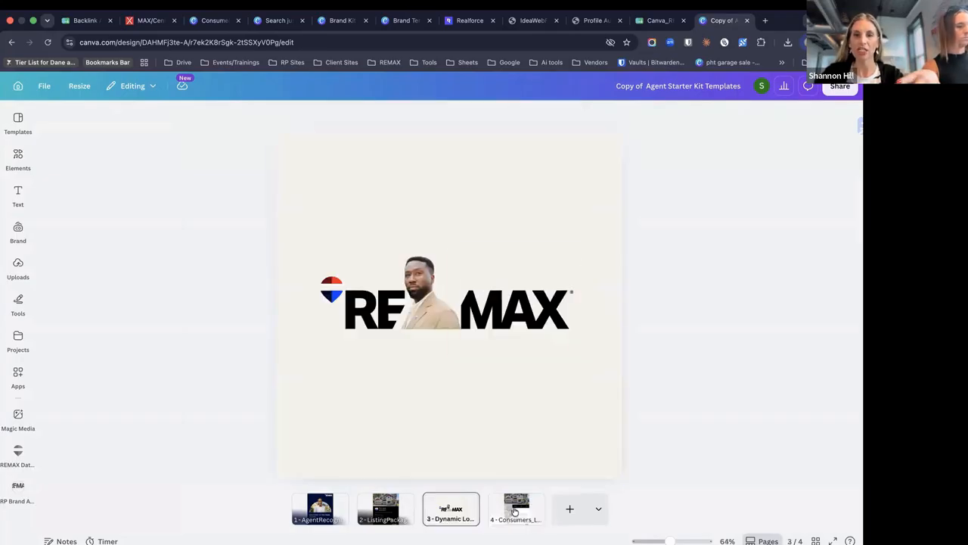
{"action": "scroll", "coordinate": [521, 443], "scroll_direction": "down", "scroll_amount": 2}
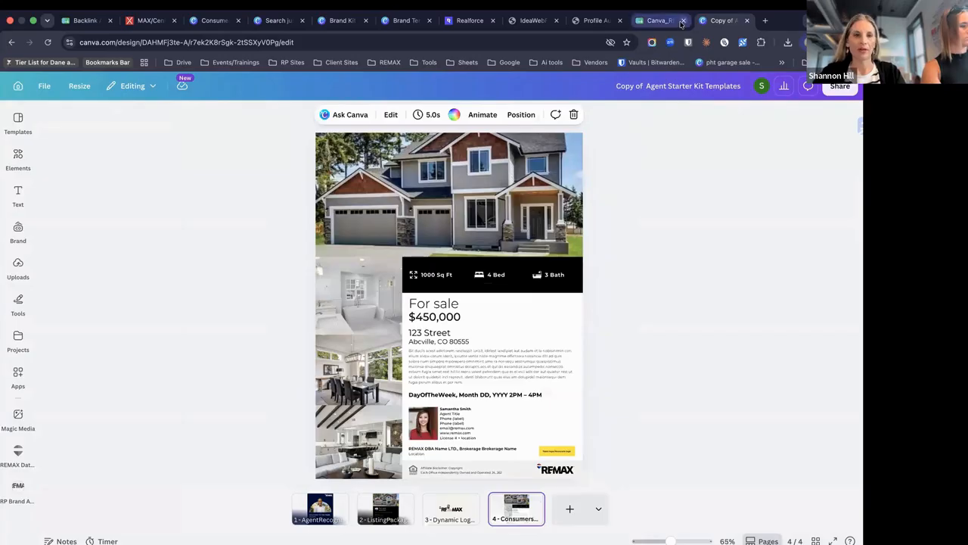
{"action": "left_click", "coordinate": [683, 20]}
Reopen Canva_REMAX template links and follow the Agent/Team Highlights B2 Services Highlight link
{"action": "left_click", "coordinate": [702, 21]}
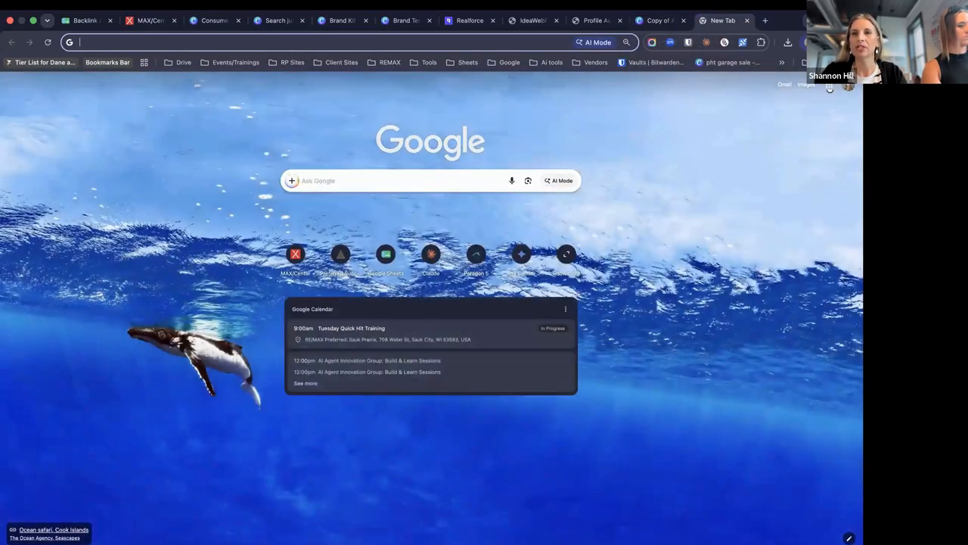
{"action": "left_click", "coordinate": [829, 84]}
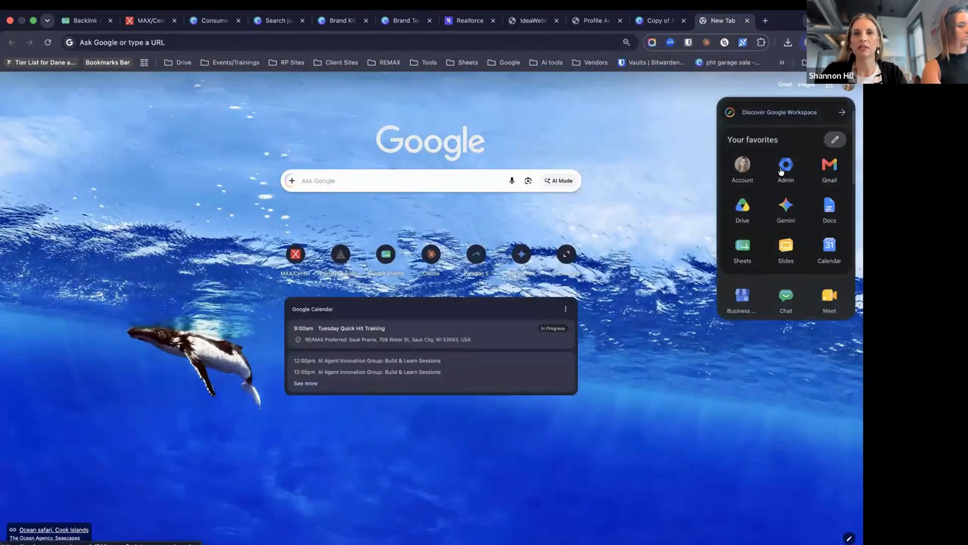
{"action": "left_click", "coordinate": [744, 242]}
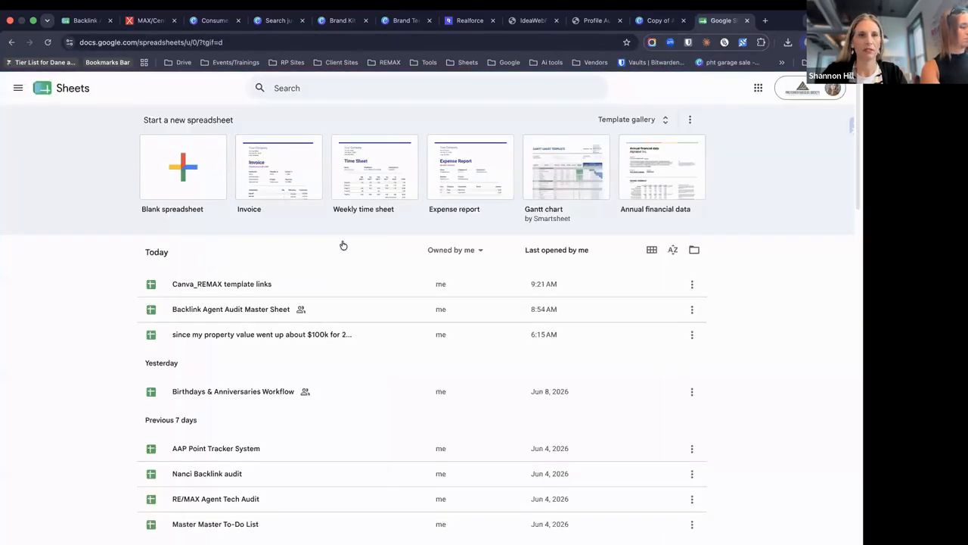
{"action": "left_click", "coordinate": [295, 284]}
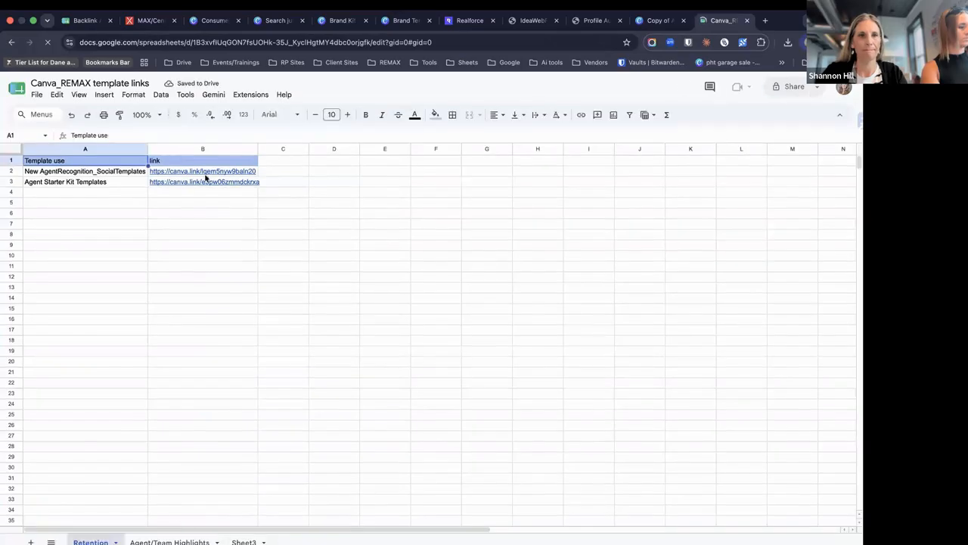
{"action": "left_click", "coordinate": [169, 542]}
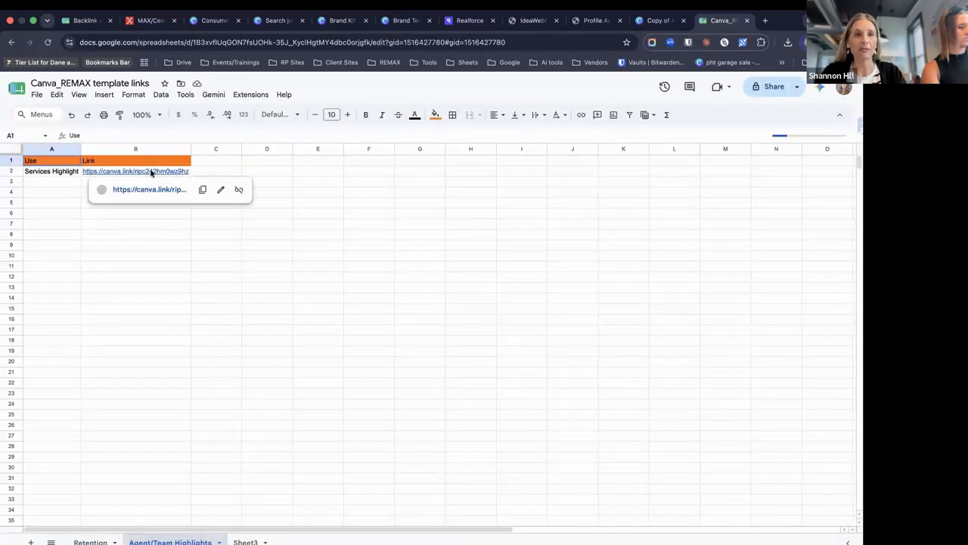
{"action": "left_click", "coordinate": [151, 172]}
{"action": "left_click", "coordinate": [150, 190]}
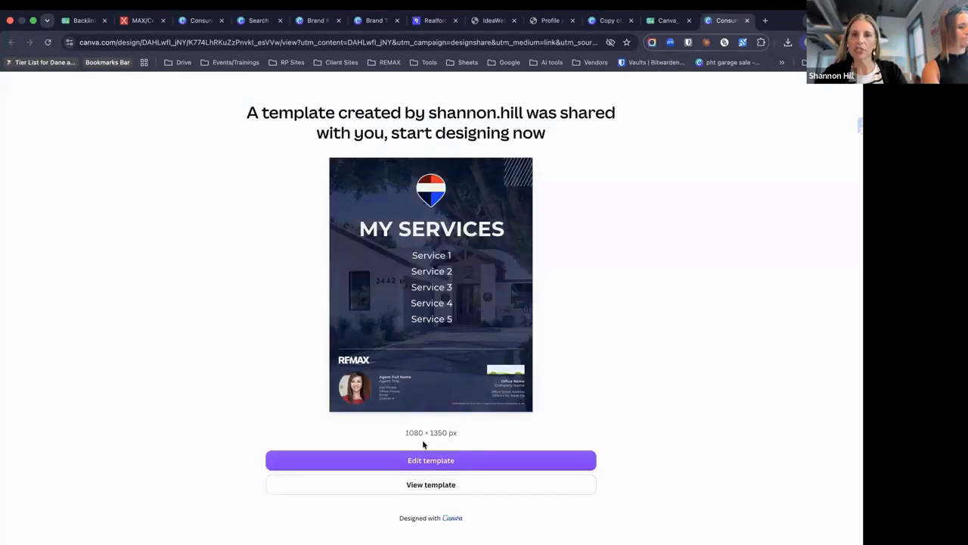
{"action": "left_click", "coordinate": [433, 485]}
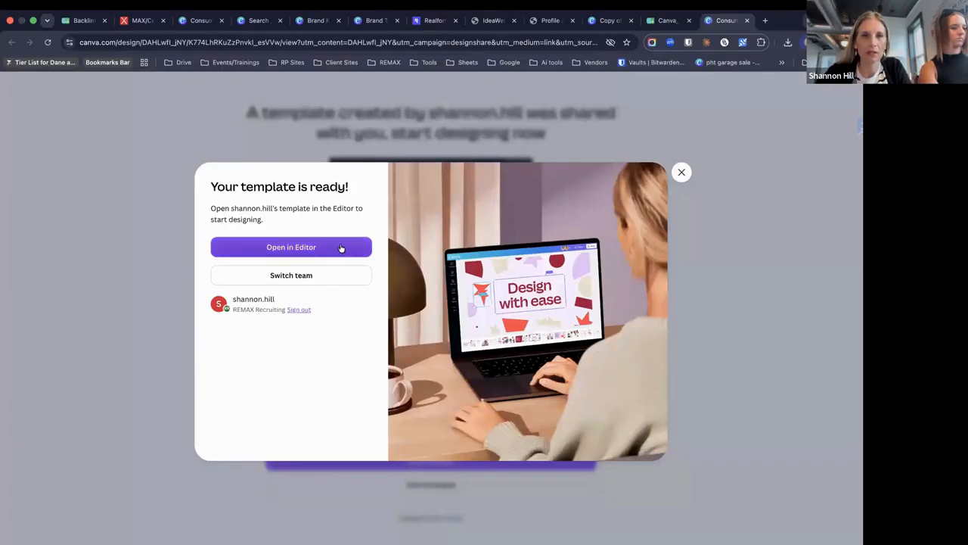
Open an editable copy of the My Services template and scroll through its Agent, Co-Agent and Team pages
{"action": "left_click", "coordinate": [341, 248]}
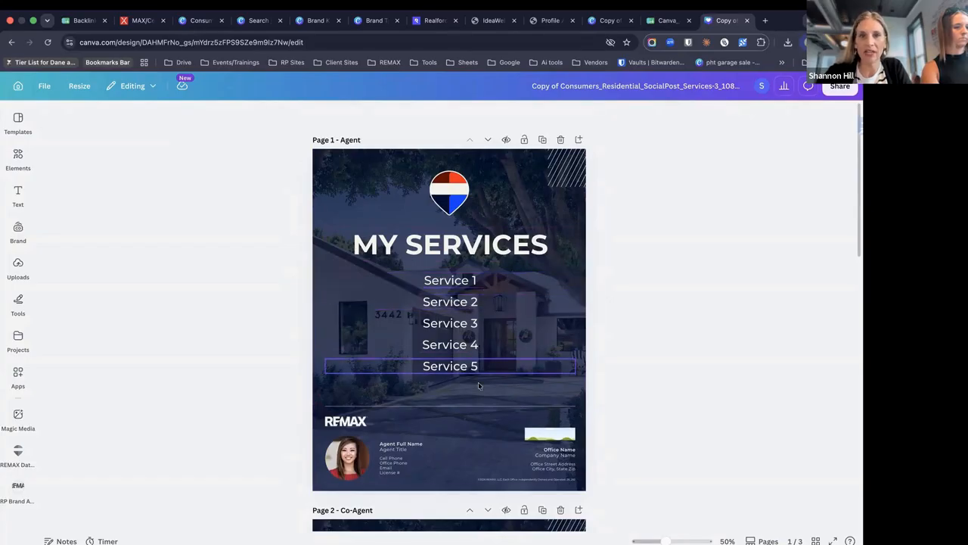
{"action": "scroll", "coordinate": [488, 337], "scroll_direction": "down", "scroll_amount": 10}
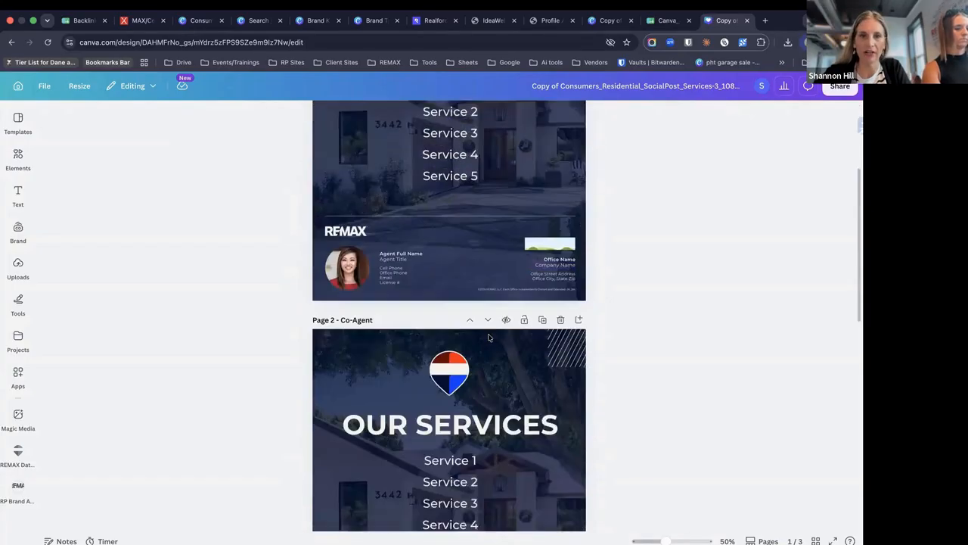
{"action": "scroll", "coordinate": [488, 337], "scroll_direction": "down", "scroll_amount": 2}
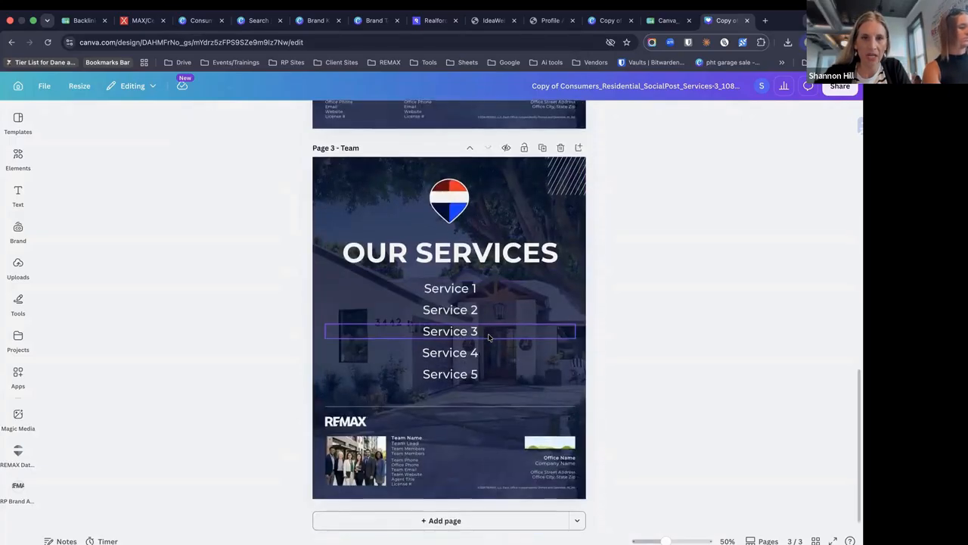
{"action": "scroll", "coordinate": [489, 337], "scroll_direction": "up", "scroll_amount": 10}
{"action": "scroll", "coordinate": [488, 337], "scroll_direction": "down", "scroll_amount": 10}
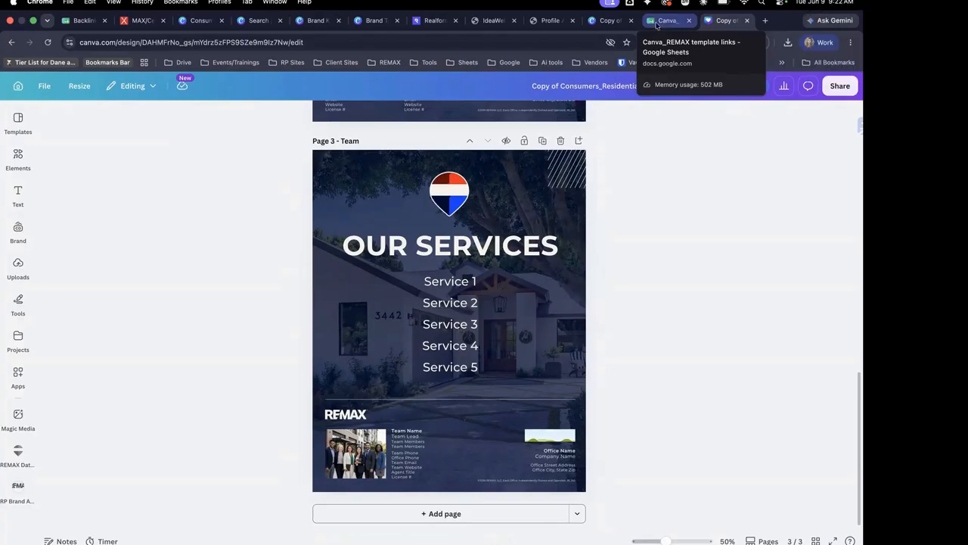
Return to All Brand Templates and open the ListingPackage_Social_1080x1350(Vertical)_Consumer_26_262 template preview
{"action": "left_click", "coordinate": [361, 23]}
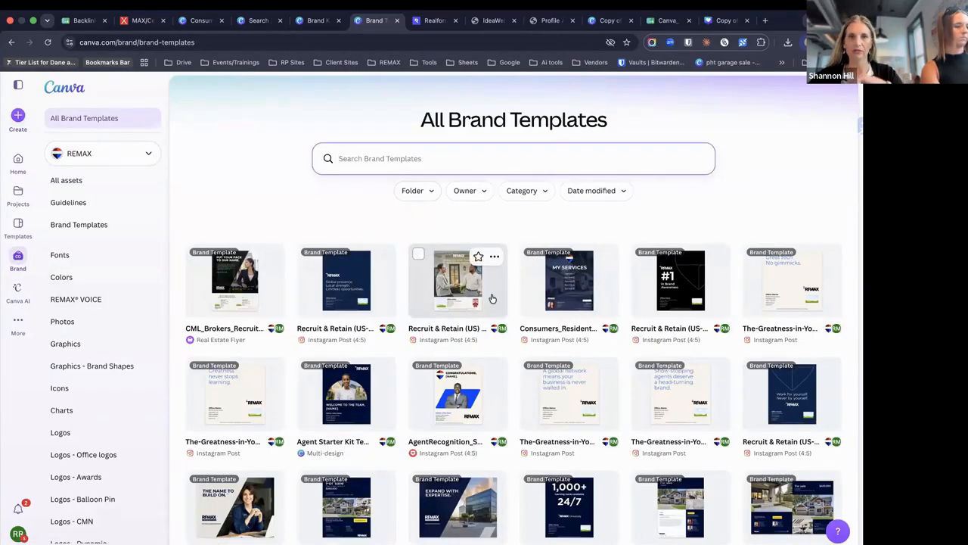
{"action": "scroll", "coordinate": [560, 327], "scroll_direction": "down", "scroll_amount": 3}
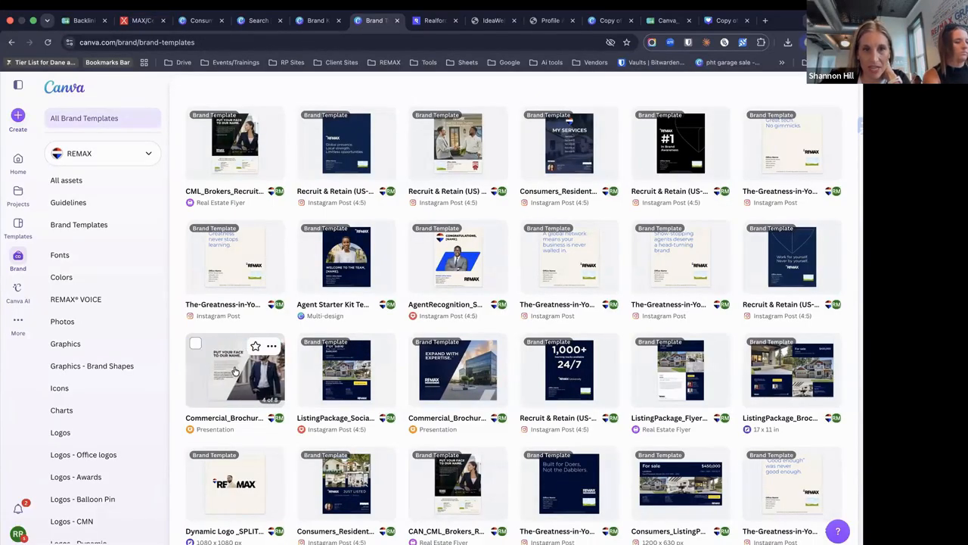
{"action": "left_click", "coordinate": [356, 392]}
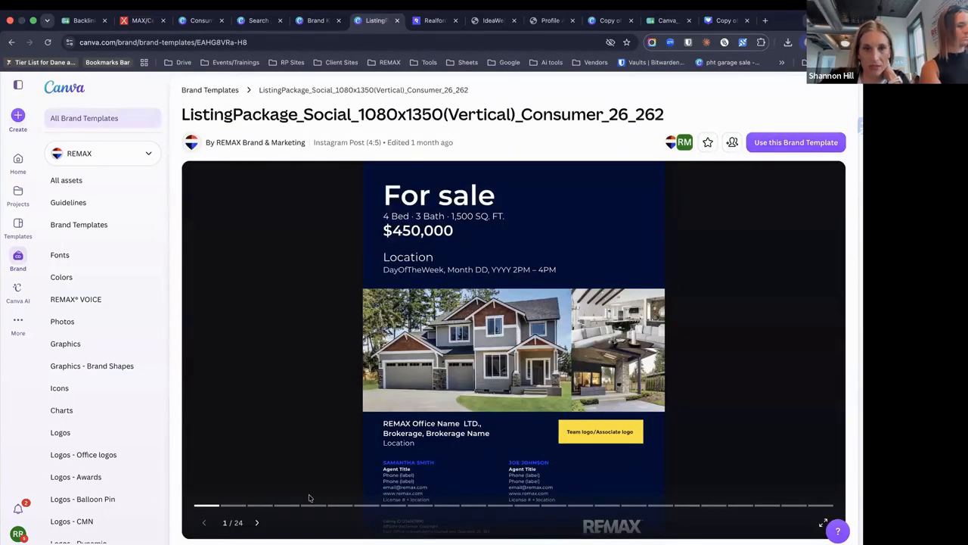
Page the ListingPackage preview forward to page 9, briefly stepping back to page 1 first
{"action": "left_click", "coordinate": [258, 523]}
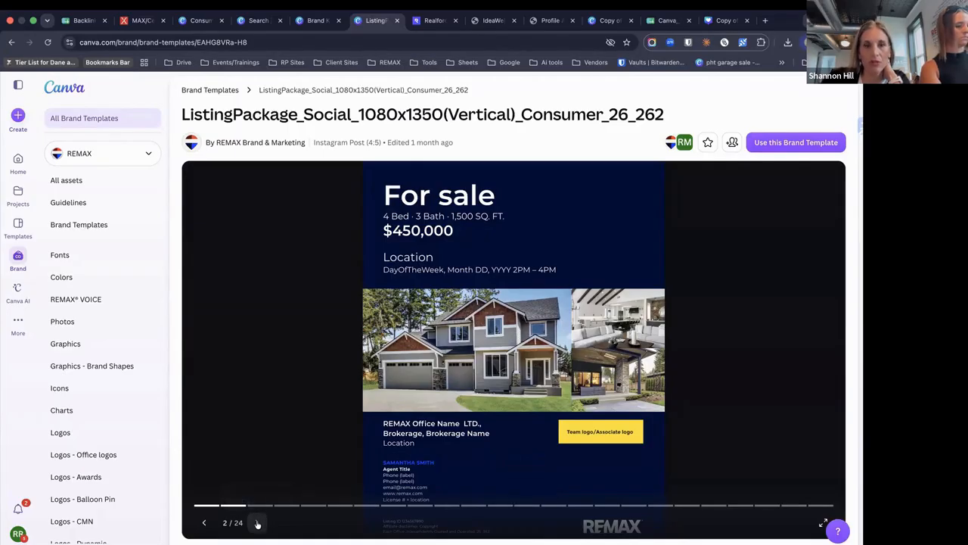
{"action": "left_click", "coordinate": [258, 522]}
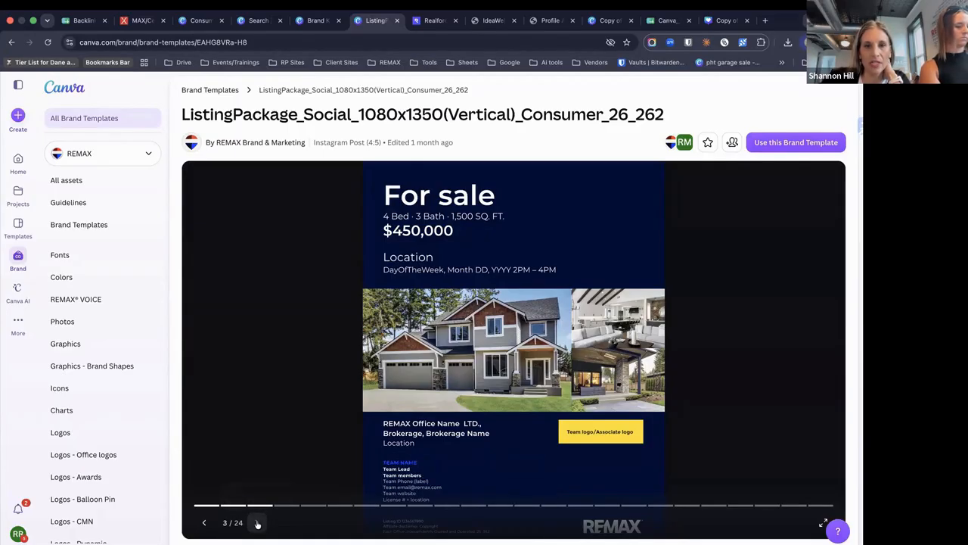
{"action": "left_click", "coordinate": [257, 523]}
{"action": "left_click", "coordinate": [205, 522]}
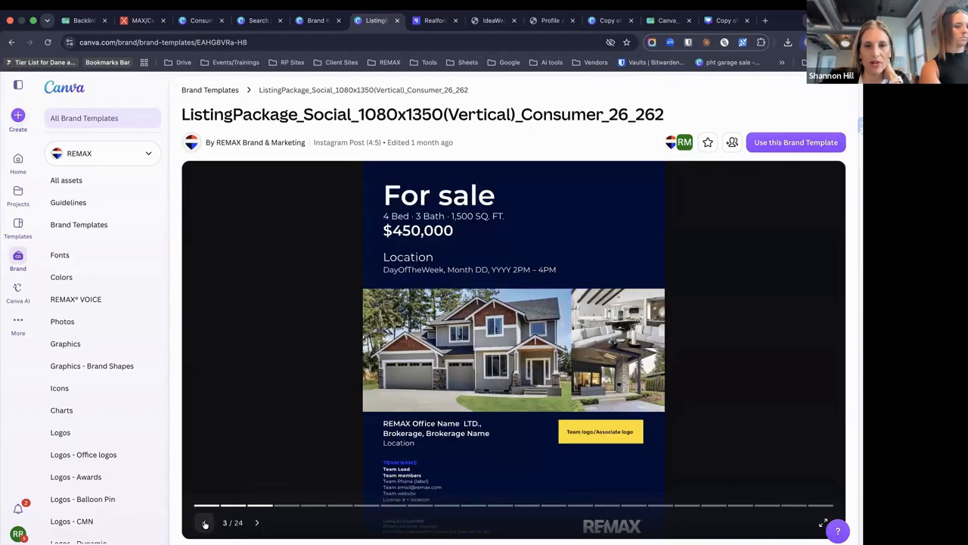
{"action": "left_click", "coordinate": [204, 523]}
{"action": "left_click", "coordinate": [205, 523]}
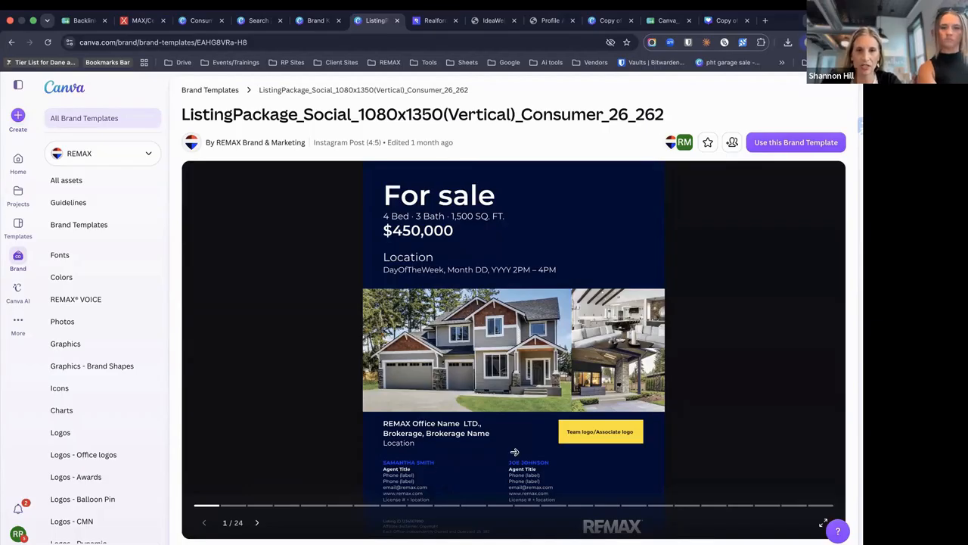
{"action": "left_click", "coordinate": [258, 522]}
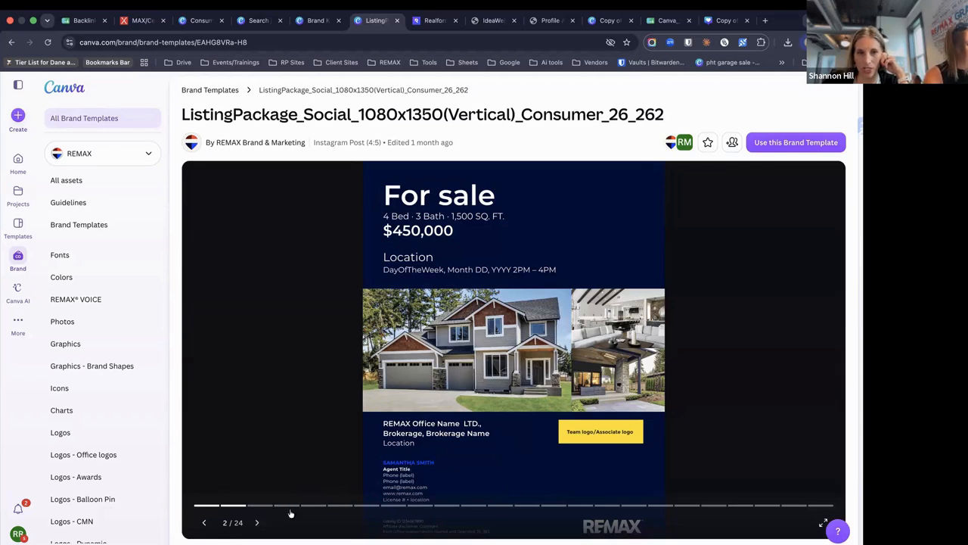
{"action": "left_click", "coordinate": [257, 522]}
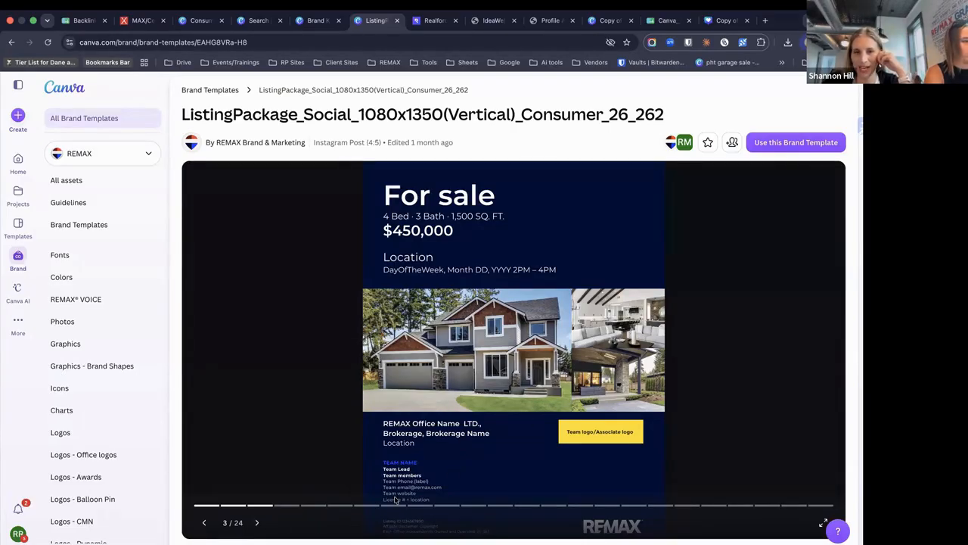
{"action": "left_click", "coordinate": [257, 523]}
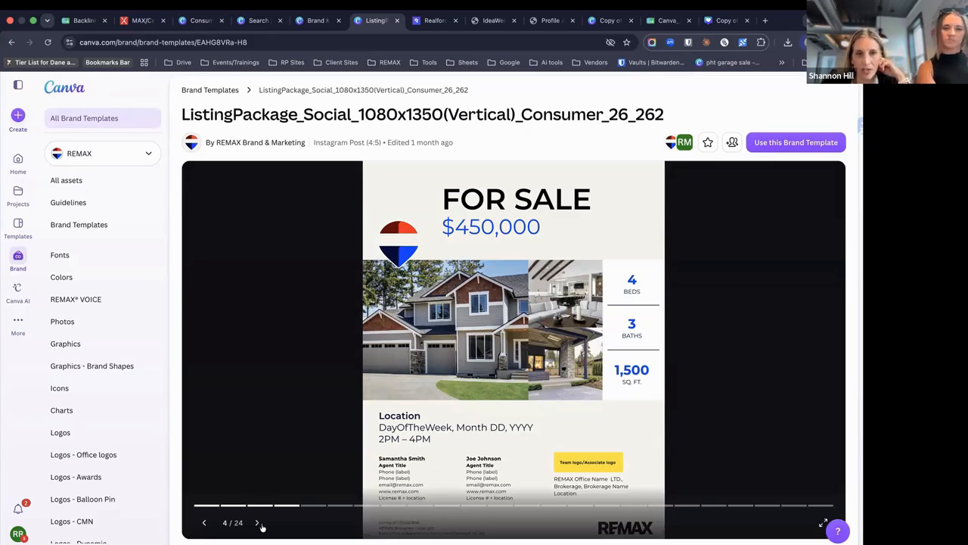
{"action": "left_click", "coordinate": [258, 523]}
{"action": "left_click", "coordinate": [258, 523]}
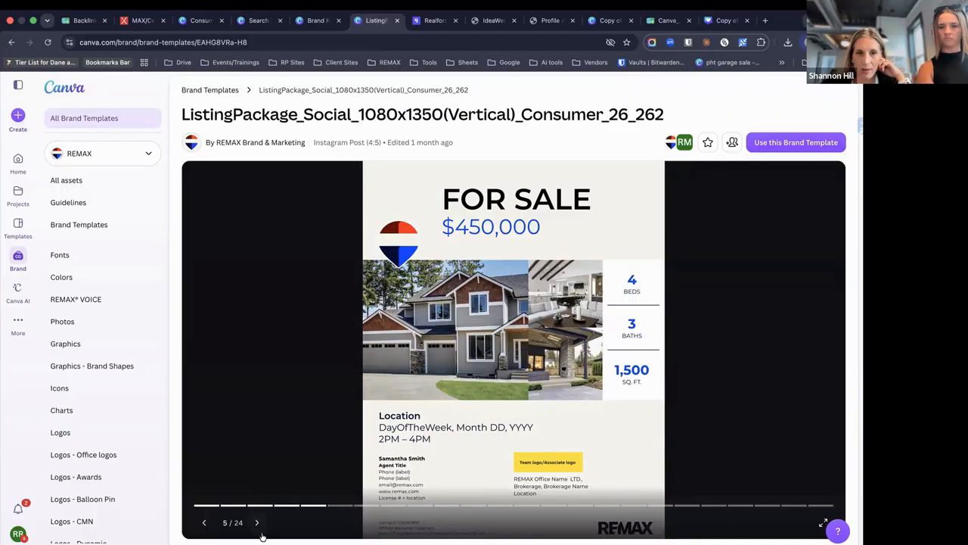
{"action": "left_click", "coordinate": [258, 522]}
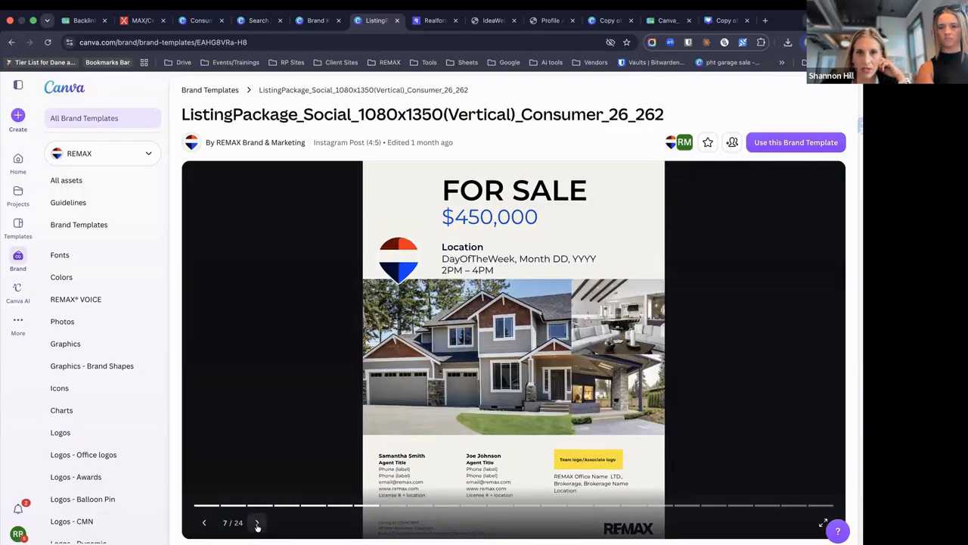
{"action": "left_click", "coordinate": [258, 522]}
{"action": "left_click", "coordinate": [257, 523]}
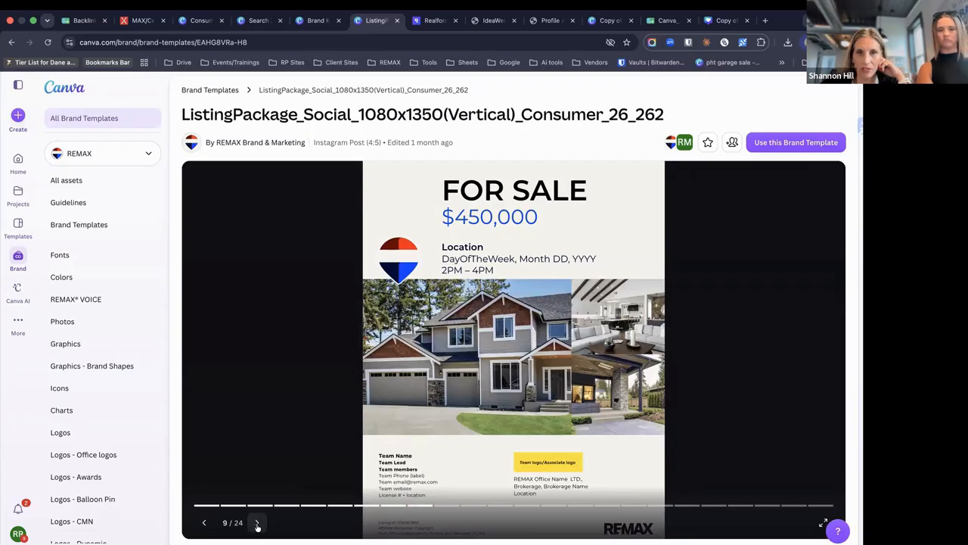
Page on through pages 10–24, then return to the All Brand Templates library via Brand
{"action": "left_click", "coordinate": [258, 523]}
{"action": "left_click", "coordinate": [257, 522]}
{"action": "left_click", "coordinate": [257, 523]}
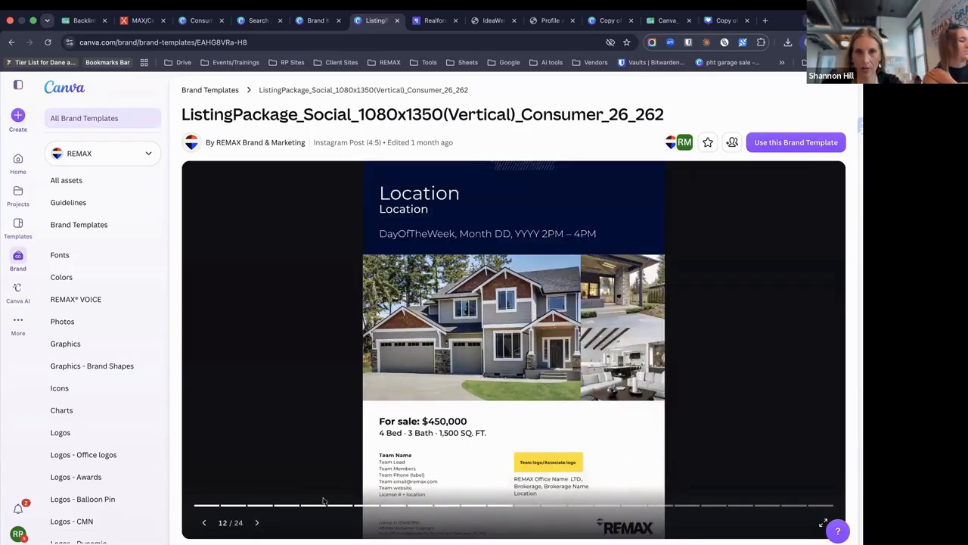
{"action": "left_click", "coordinate": [257, 522]}
{"action": "left_click", "coordinate": [257, 523]}
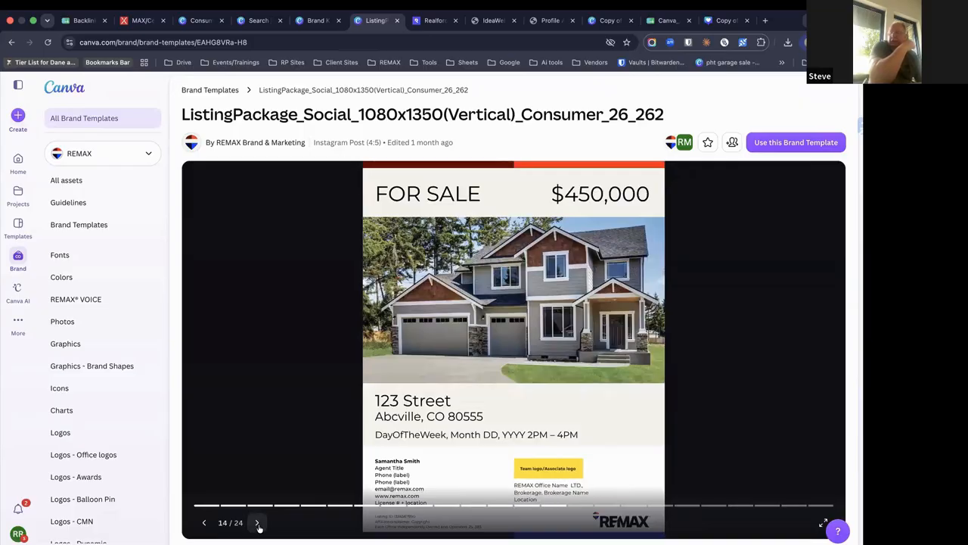
{"action": "left_click", "coordinate": [257, 523]}
{"action": "left_click", "coordinate": [257, 523]}
{"action": "left_click", "coordinate": [258, 522]}
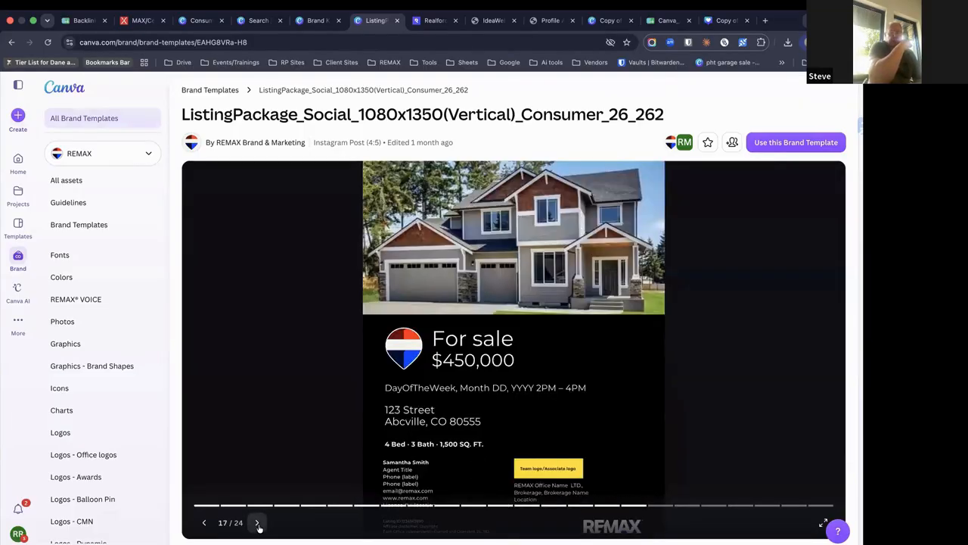
{"action": "left_click", "coordinate": [258, 522]}
{"action": "left_click", "coordinate": [257, 522]}
{"action": "left_click", "coordinate": [257, 522]}
{"action": "left_click", "coordinate": [257, 523]}
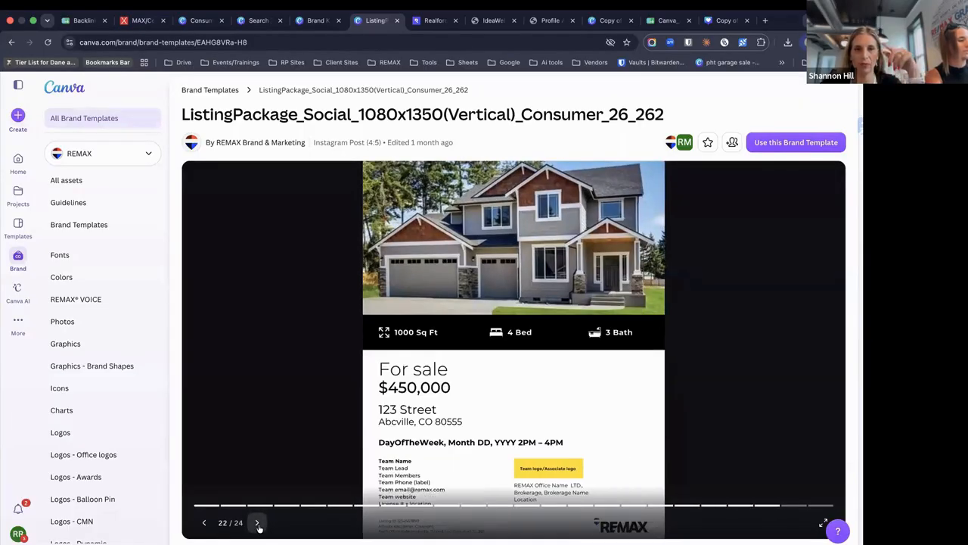
{"action": "left_click", "coordinate": [258, 522]}
{"action": "left_click", "coordinate": [257, 523]}
{"action": "left_click", "coordinate": [257, 523]}
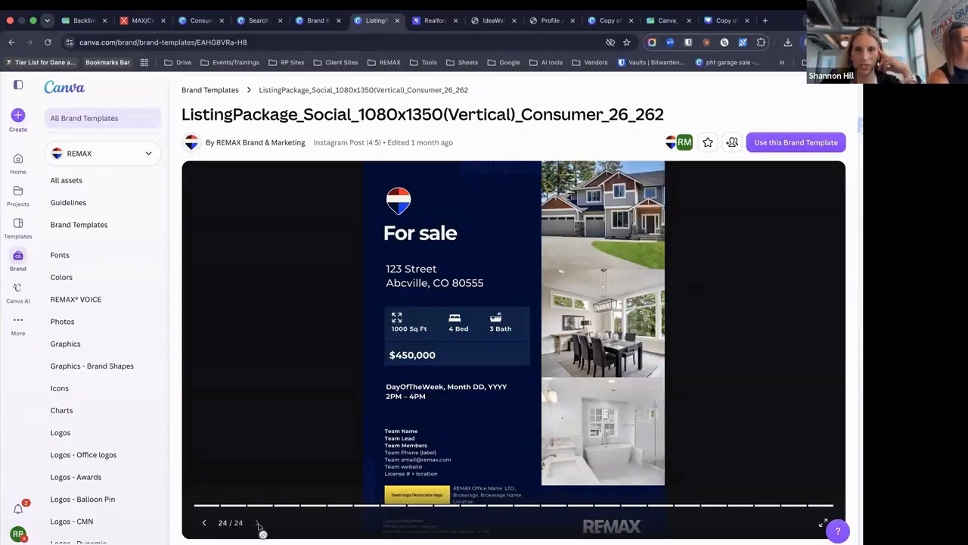
{"action": "left_click", "coordinate": [15, 266]}
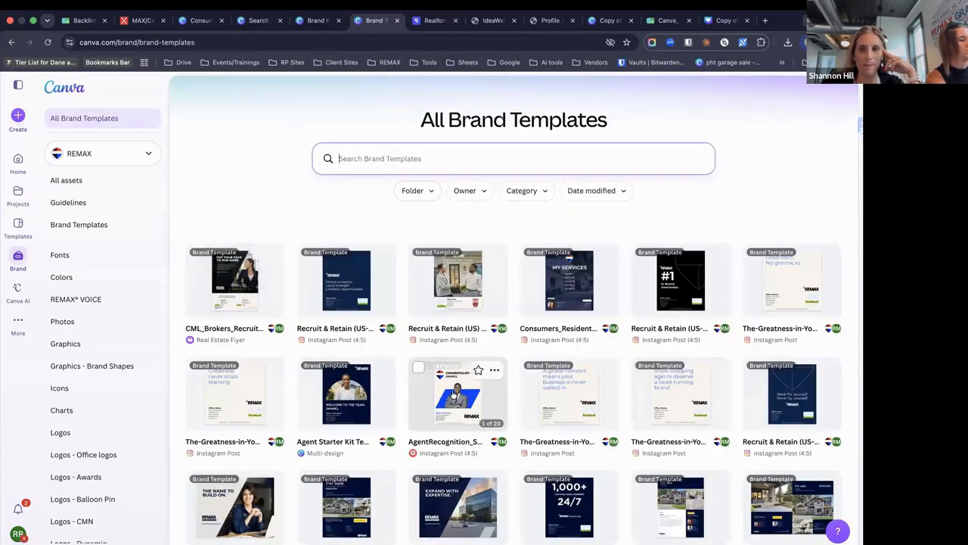
{"action": "scroll", "coordinate": [452, 394], "scroll_direction": "down", "scroll_amount": 10}
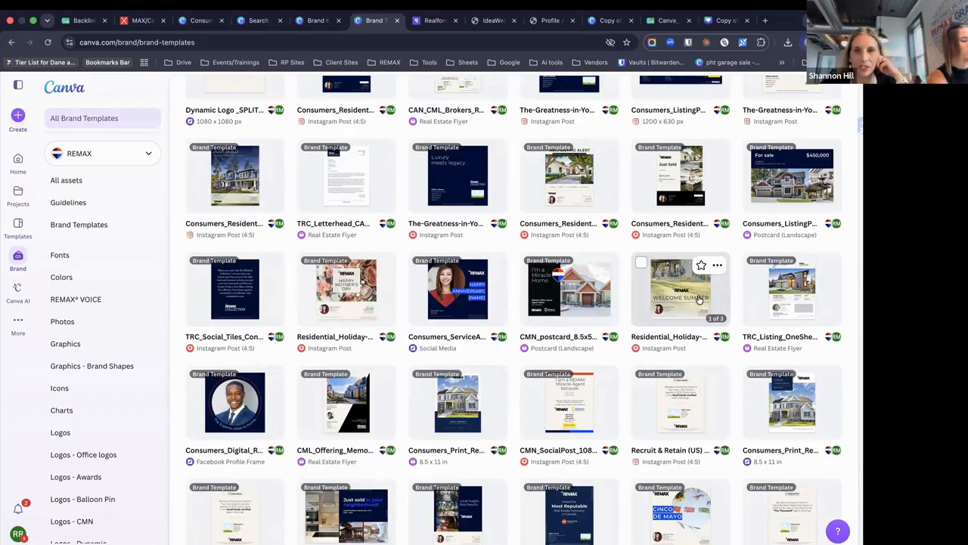
Scroll down the brand library and open the Consumer_JustListed Postcard (Landscape) template
{"action": "scroll", "coordinate": [701, 307], "scroll_direction": "down", "scroll_amount": 5}
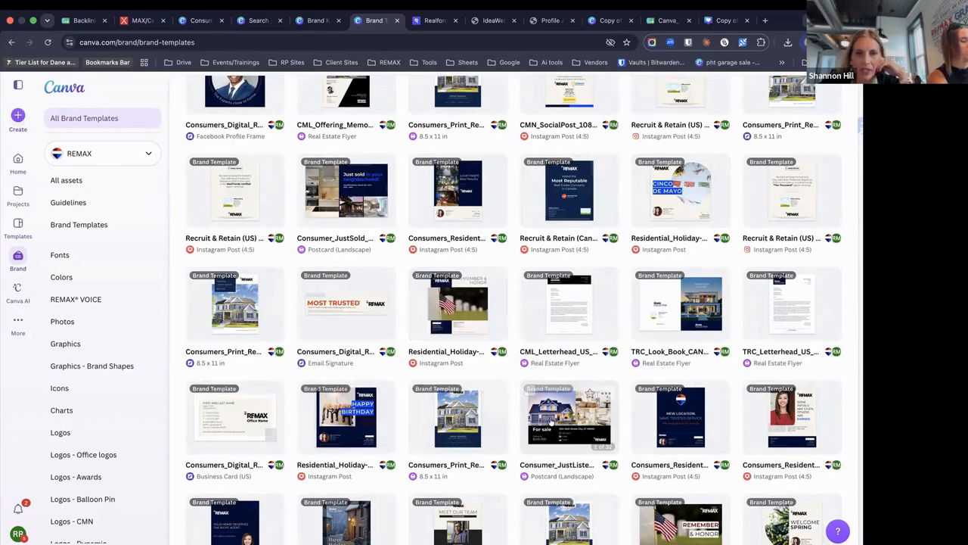
{"action": "left_click", "coordinate": [561, 424]}
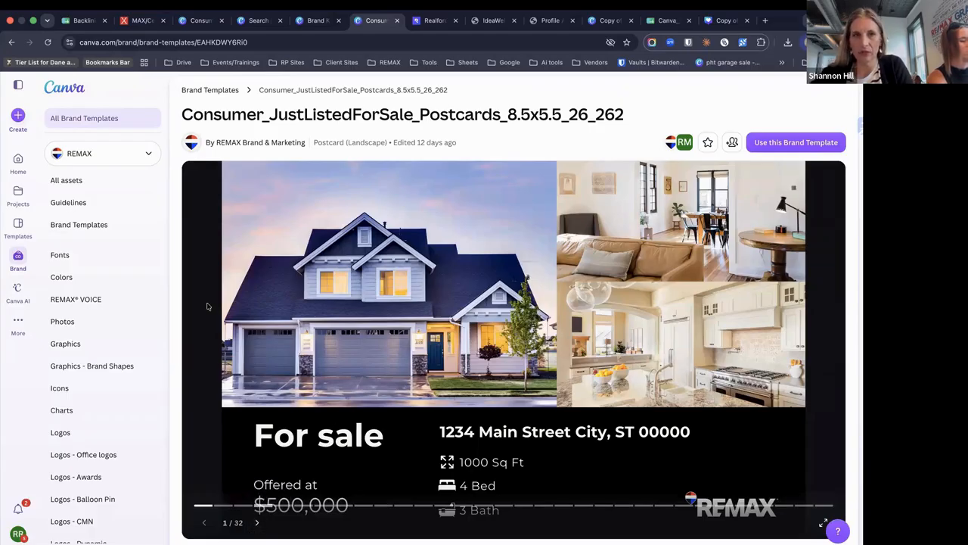
Page the Just Listed postcard preview through the team, house and agent layouts to page 9
{"action": "left_click", "coordinate": [256, 530]}
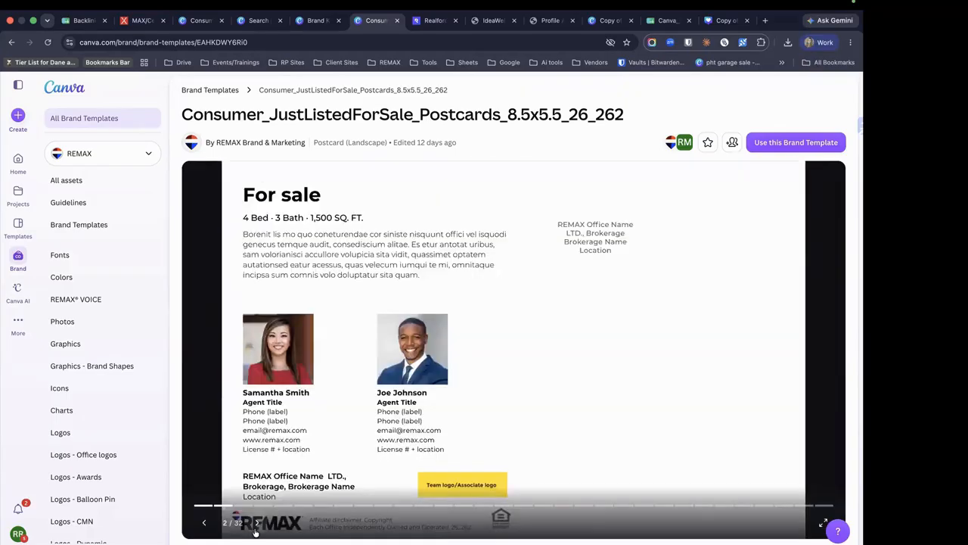
{"action": "left_click", "coordinate": [256, 523]}
{"action": "left_click", "coordinate": [256, 523]}
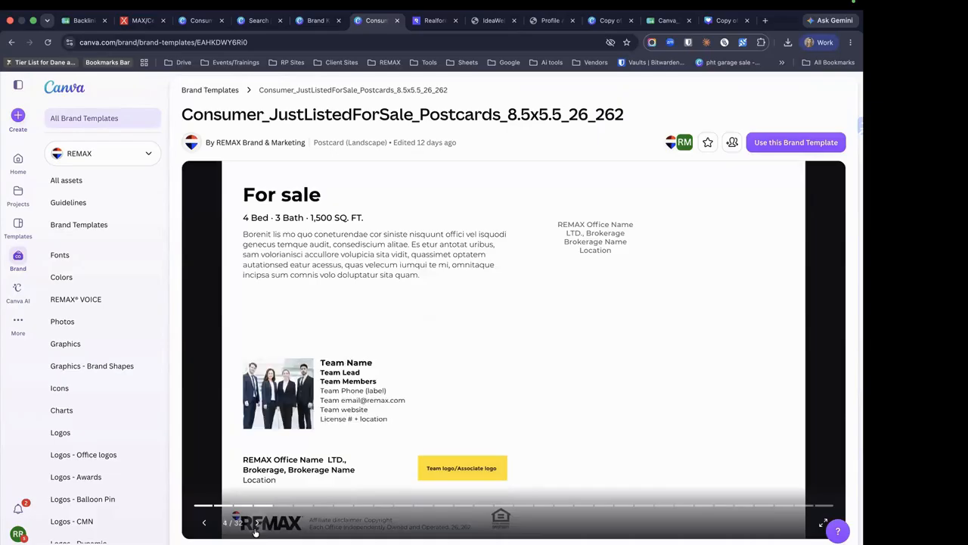
{"action": "left_click", "coordinate": [257, 526]}
{"action": "left_click", "coordinate": [256, 527]}
{"action": "left_click", "coordinate": [256, 526]}
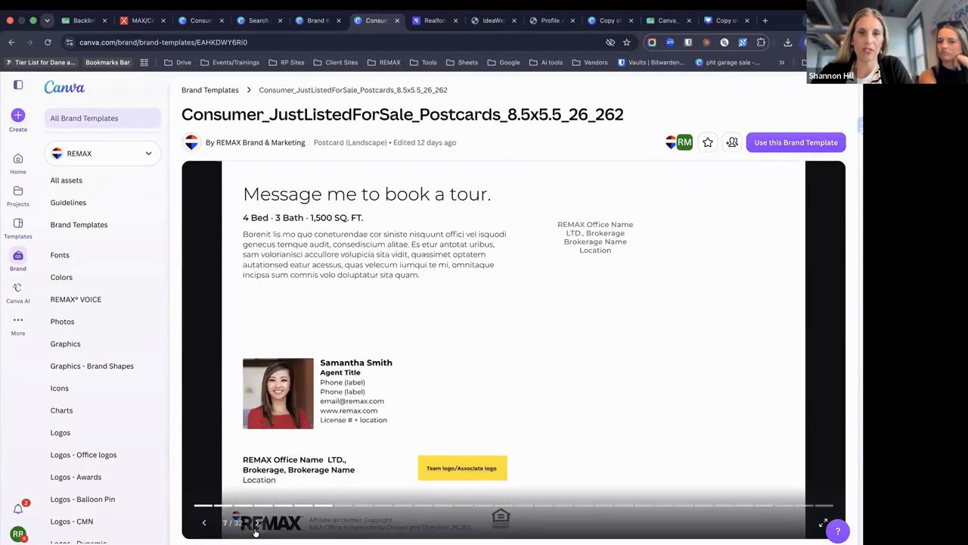
{"action": "left_click", "coordinate": [257, 525]}
{"action": "left_click", "coordinate": [257, 526]}
{"action": "left_click", "coordinate": [257, 526]}
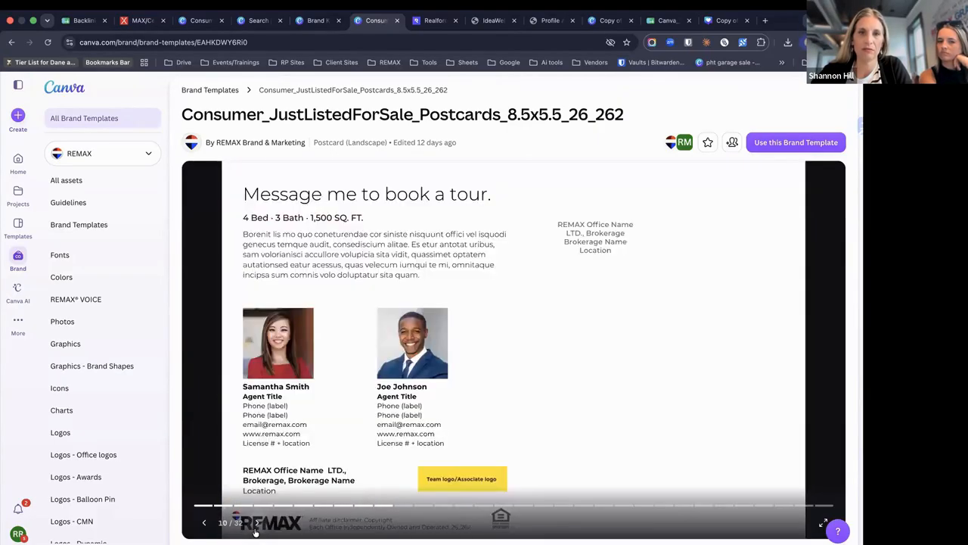
{"action": "left_click", "coordinate": [203, 522]}
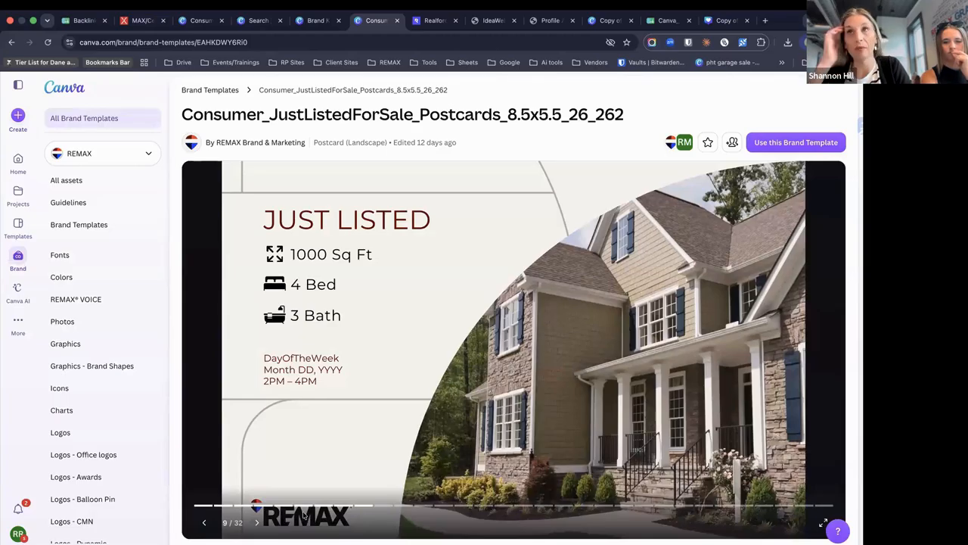
Page on to the New Listing front on page 17 and start an editable copy
{"action": "left_click", "coordinate": [256, 522]}
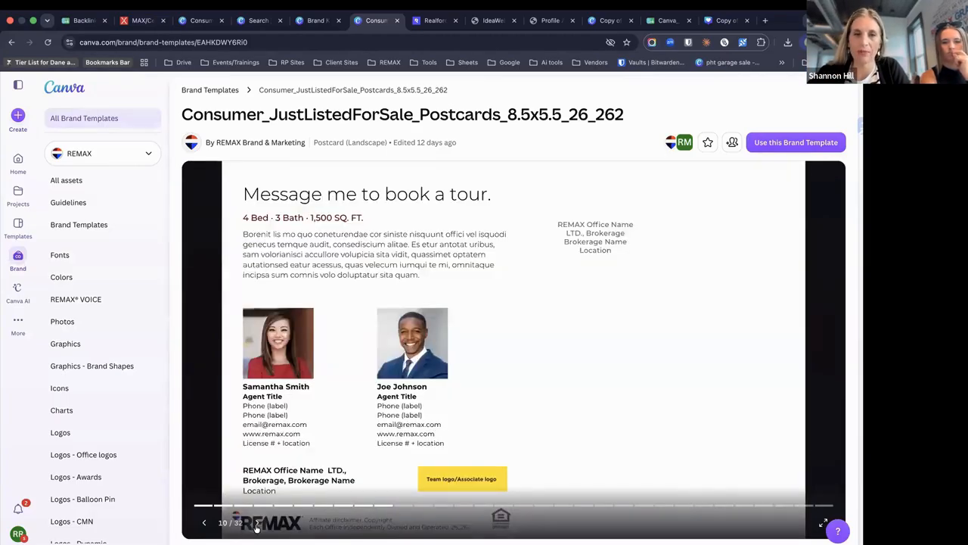
{"action": "left_click", "coordinate": [257, 521]}
{"action": "left_click", "coordinate": [257, 523]}
{"action": "left_click", "coordinate": [257, 523]}
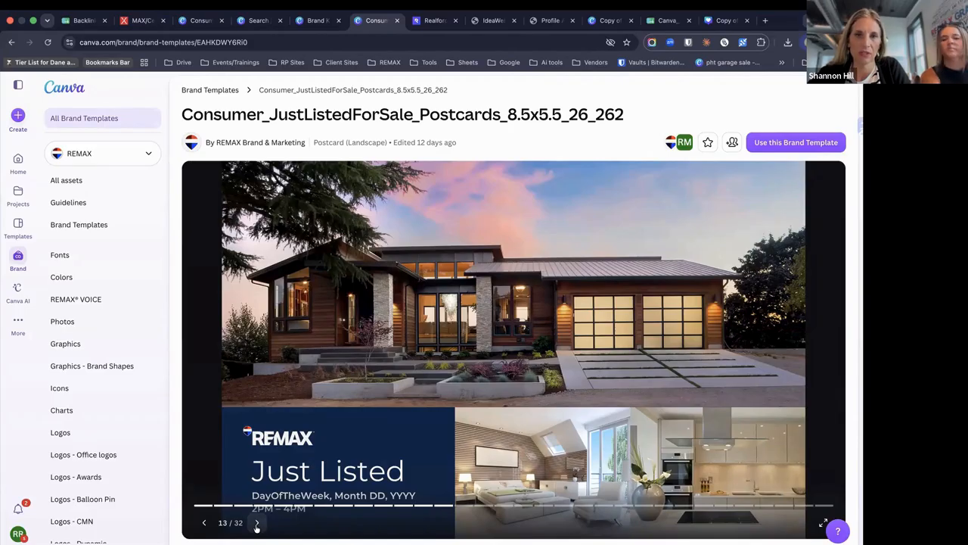
{"action": "left_click", "coordinate": [256, 523]}
{"action": "left_click", "coordinate": [257, 523]}
{"action": "left_click", "coordinate": [256, 524]}
{"action": "left_click", "coordinate": [257, 524]}
{"action": "left_click", "coordinate": [256, 524]}
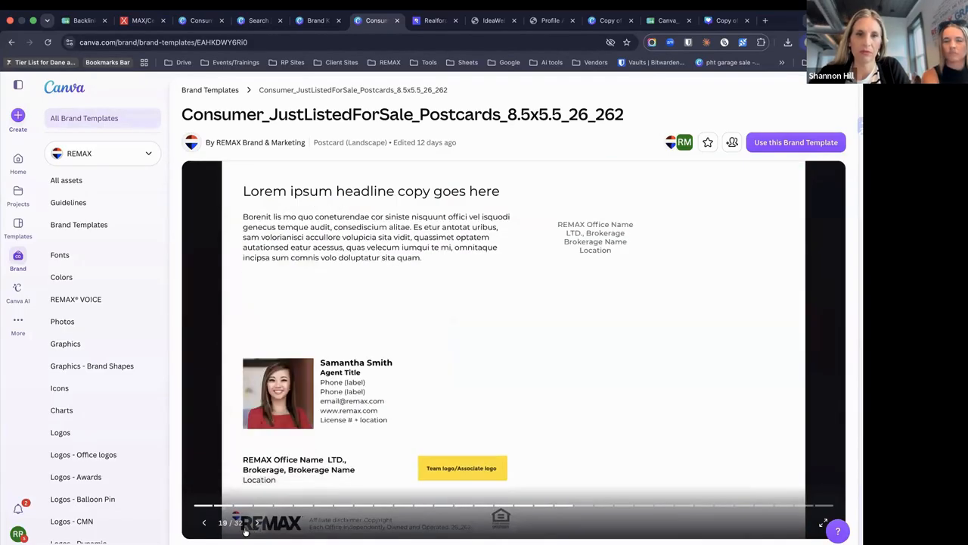
{"action": "left_click", "coordinate": [202, 523]}
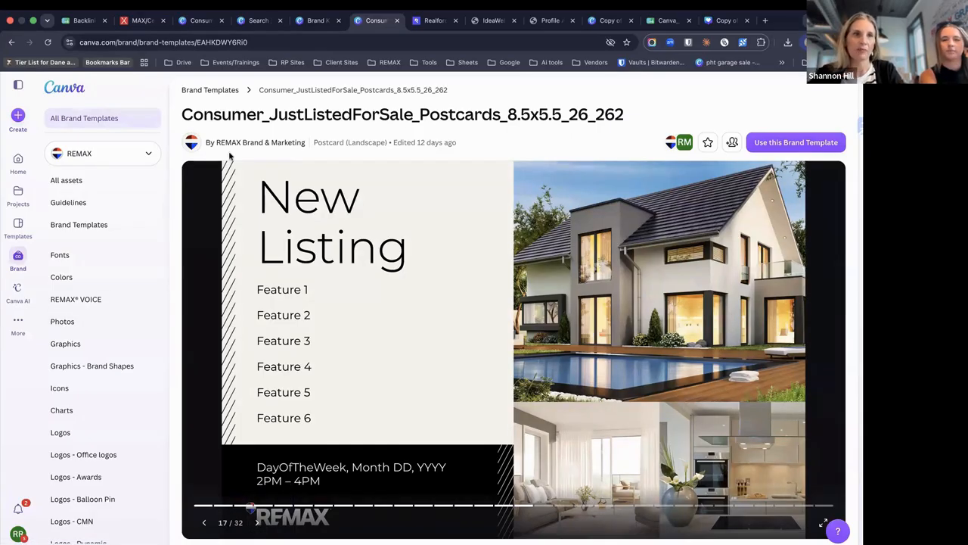
{"action": "left_click", "coordinate": [778, 142]}
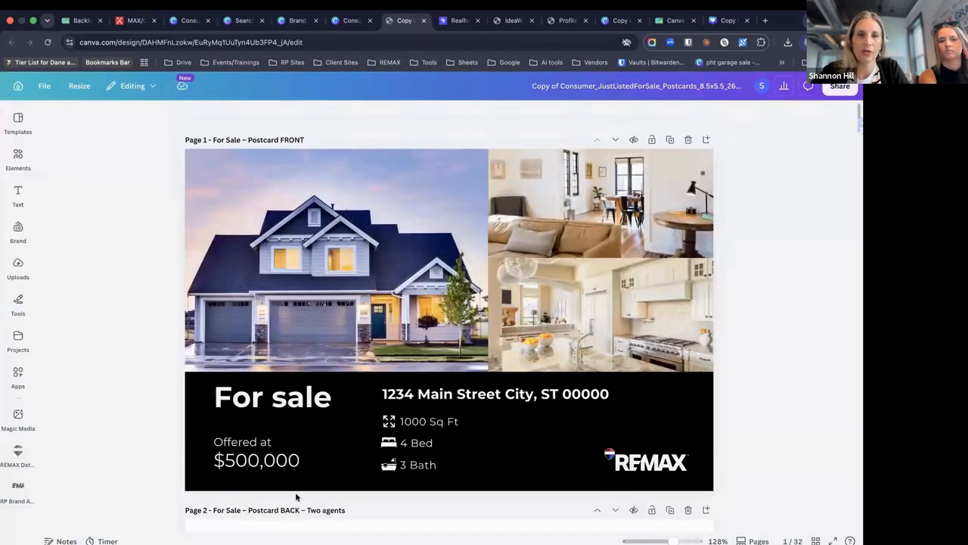
Scroll the postcard copy to page 9 and open the REMAX Data App from the RP brand assets
{"action": "scroll", "coordinate": [295, 493], "scroll_direction": "down", "scroll_amount": 6}
{"action": "scroll", "coordinate": [296, 496], "scroll_direction": "down", "scroll_amount": 20}
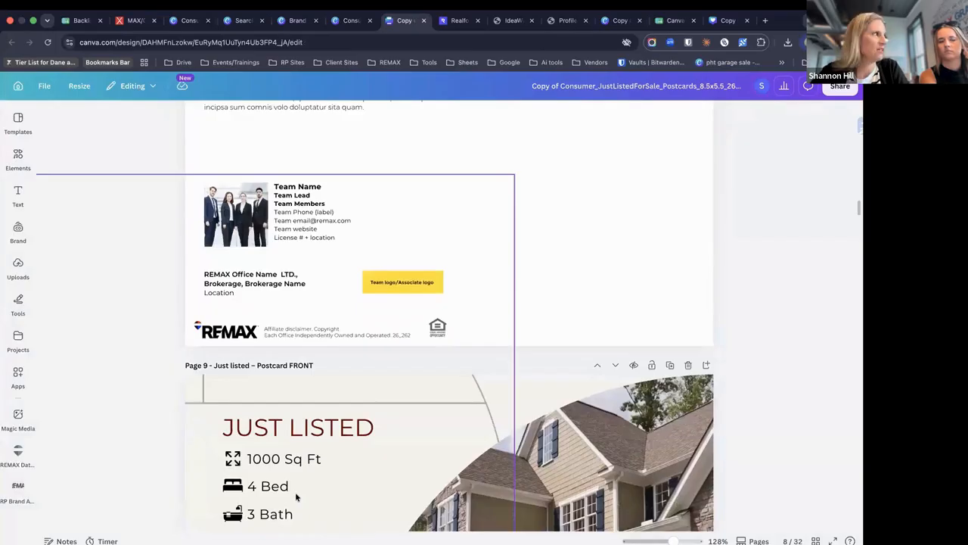
{"action": "scroll", "coordinate": [295, 491], "scroll_direction": "up", "scroll_amount": 3}
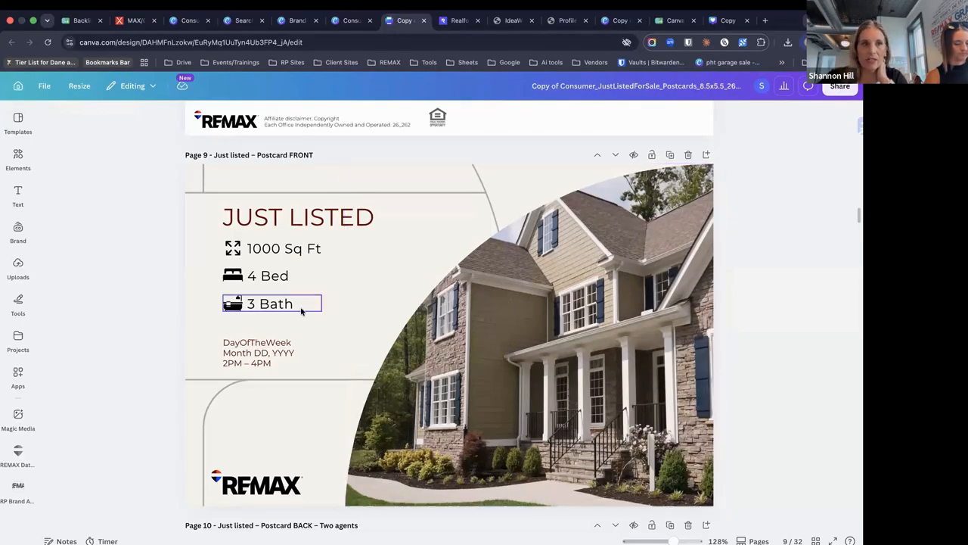
{"action": "left_click", "coordinate": [18, 488]}
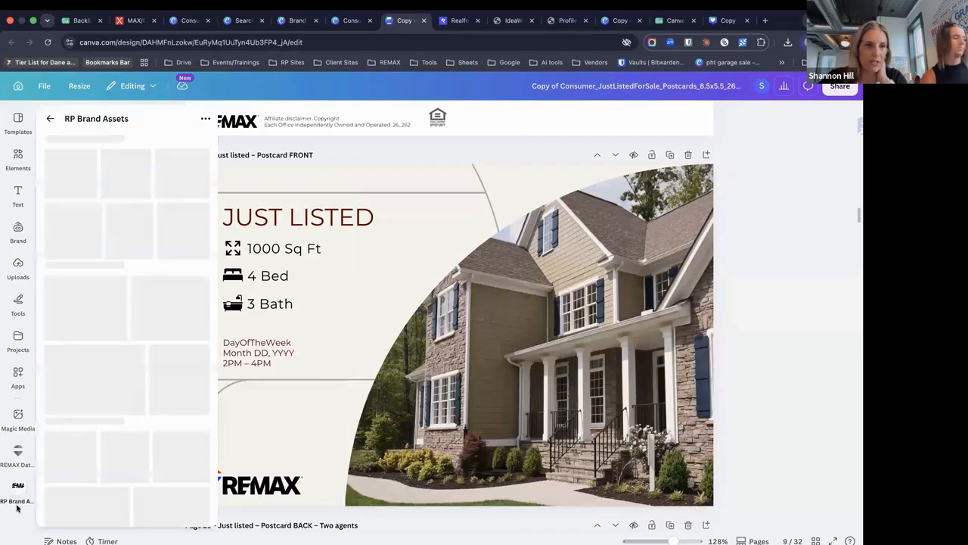
{"action": "left_click", "coordinate": [16, 462]}
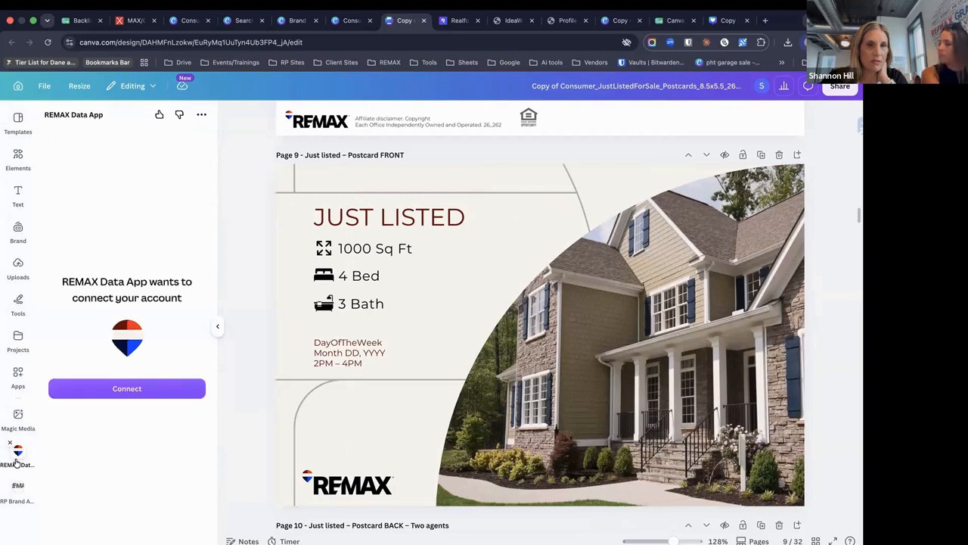
{"action": "left_click", "coordinate": [108, 389]}
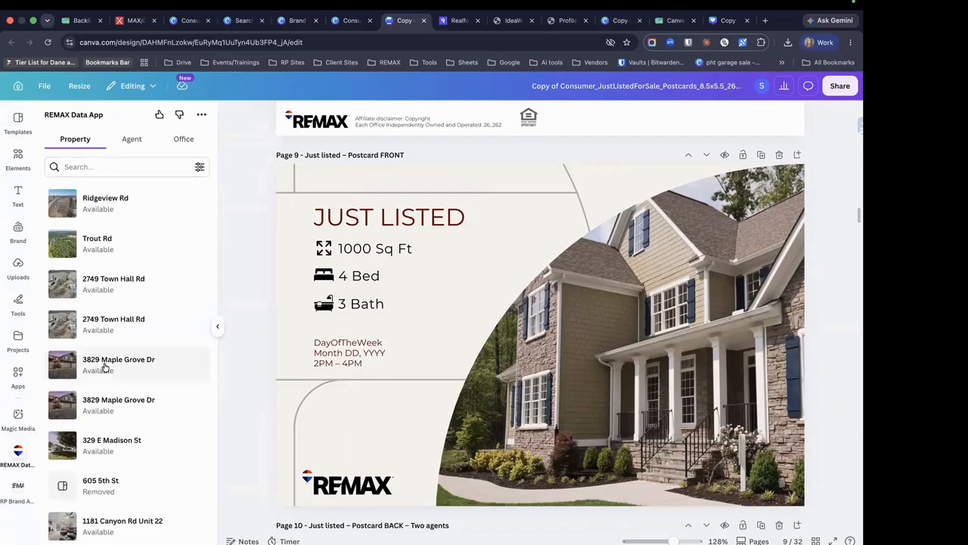
{"action": "scroll", "coordinate": [99, 374], "scroll_direction": "down", "scroll_amount": 1}
{"action": "left_click", "coordinate": [106, 389]}
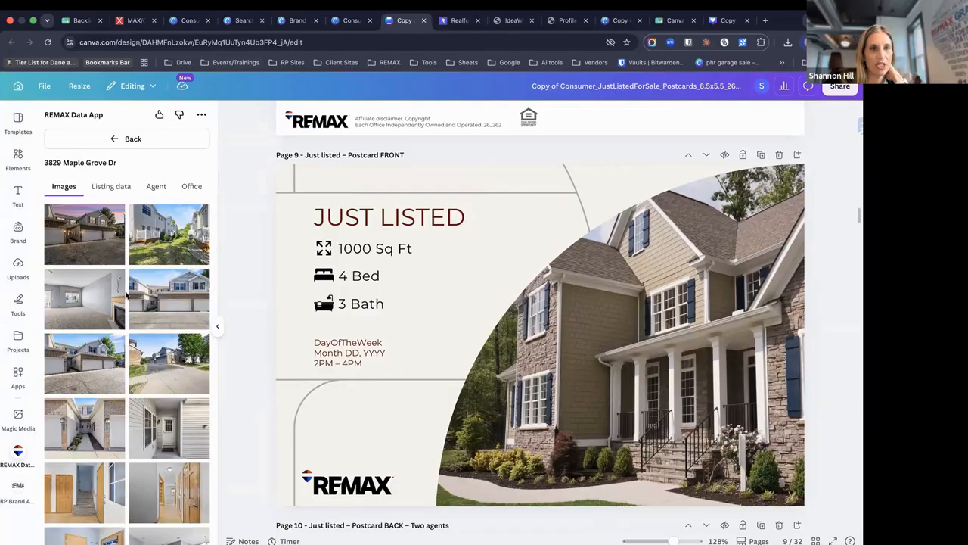
{"action": "scroll", "coordinate": [125, 295], "scroll_direction": "down", "scroll_amount": 15}
{"action": "scroll", "coordinate": [126, 295], "scroll_direction": "up", "scroll_amount": 1}
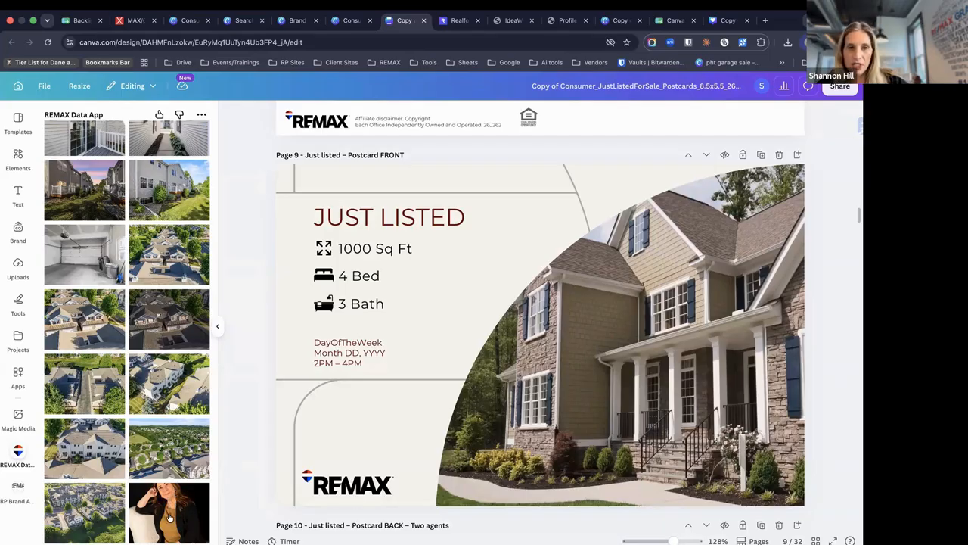
{"action": "scroll", "coordinate": [170, 517], "scroll_direction": "down", "scroll_amount": 15}
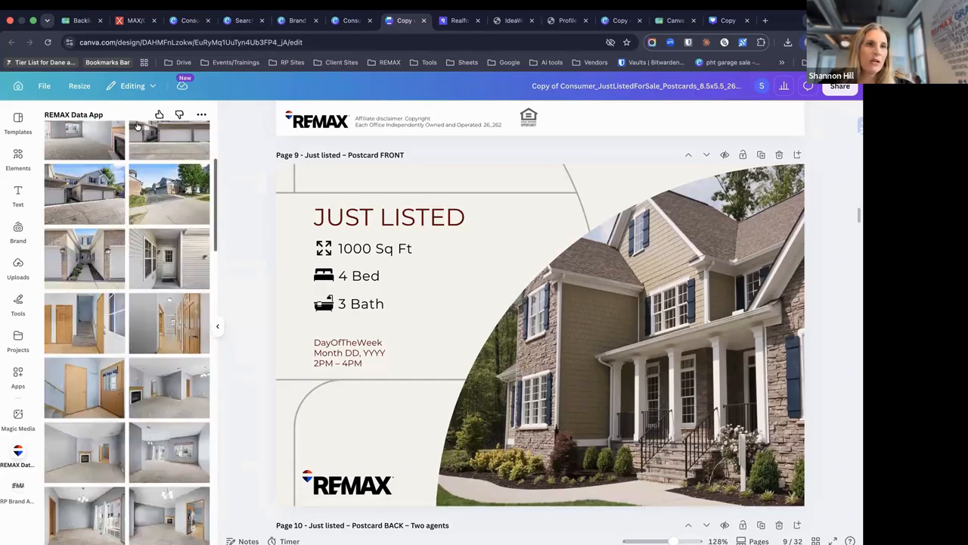
{"action": "scroll", "coordinate": [115, 219], "scroll_direction": "up", "scroll_amount": 5}
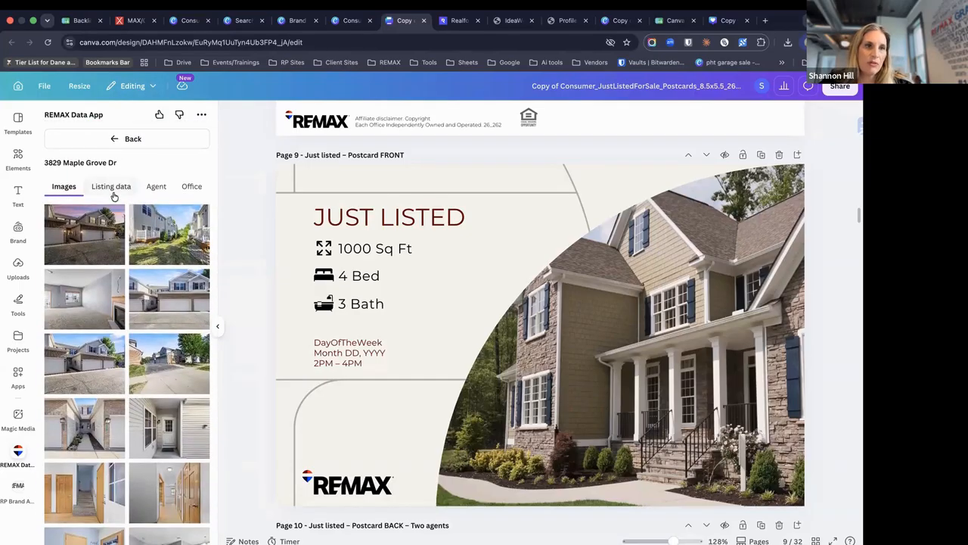
Drag the listing's Description field from Listing data onto postcard page 9
{"action": "left_click", "coordinate": [114, 192]}
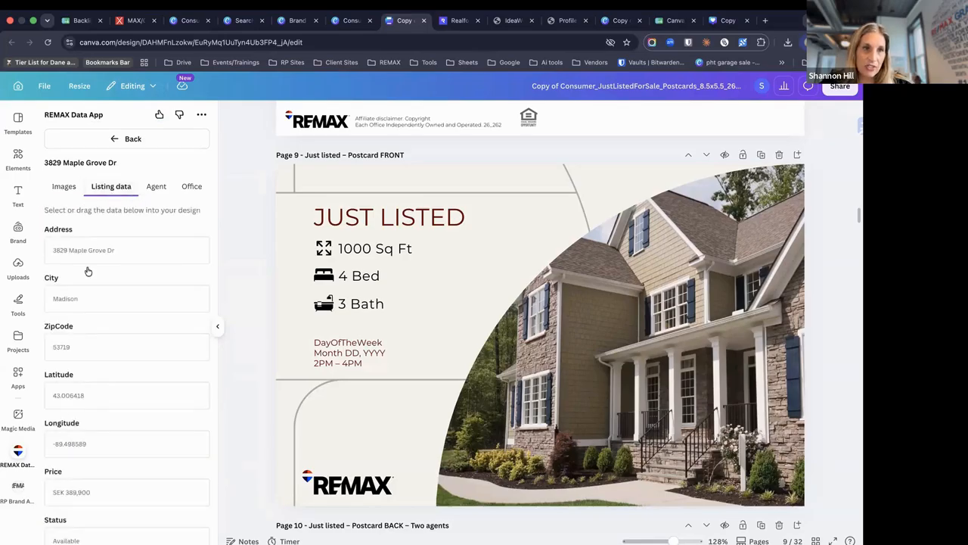
{"action": "scroll", "coordinate": [80, 300], "scroll_direction": "down", "scroll_amount": 3}
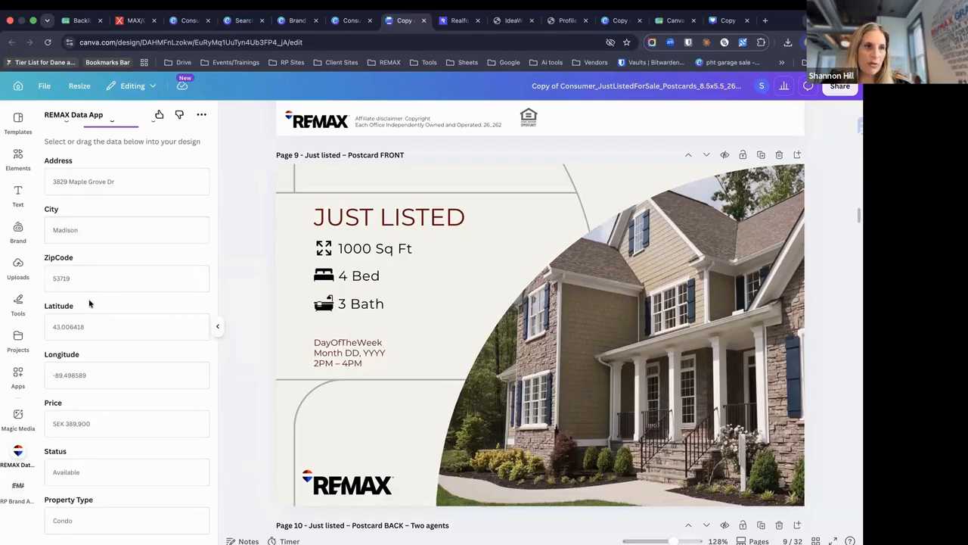
{"action": "scroll", "coordinate": [79, 363], "scroll_direction": "down", "scroll_amount": 5}
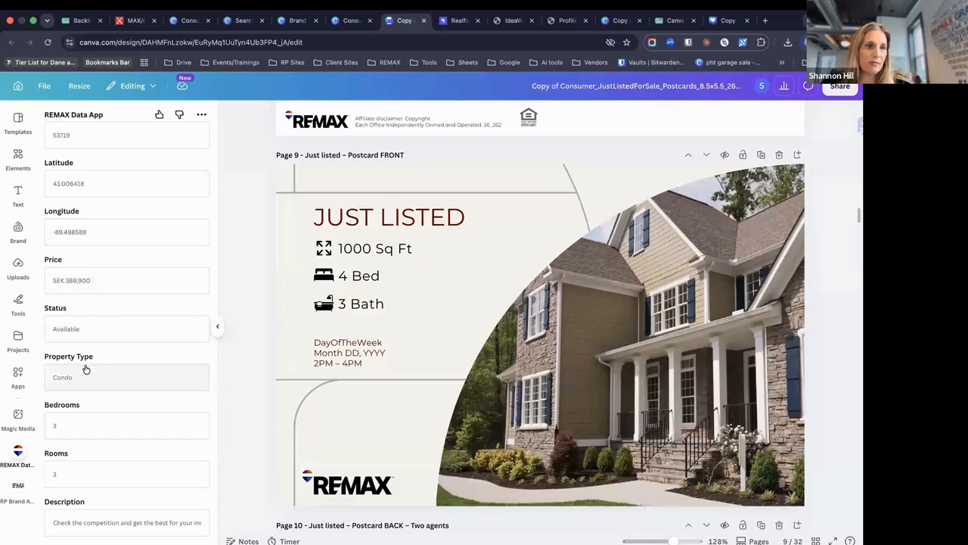
{"action": "scroll", "coordinate": [87, 369], "scroll_direction": "down", "scroll_amount": 1}
{"action": "scroll", "coordinate": [87, 370], "scroll_direction": "down", "scroll_amount": 3}
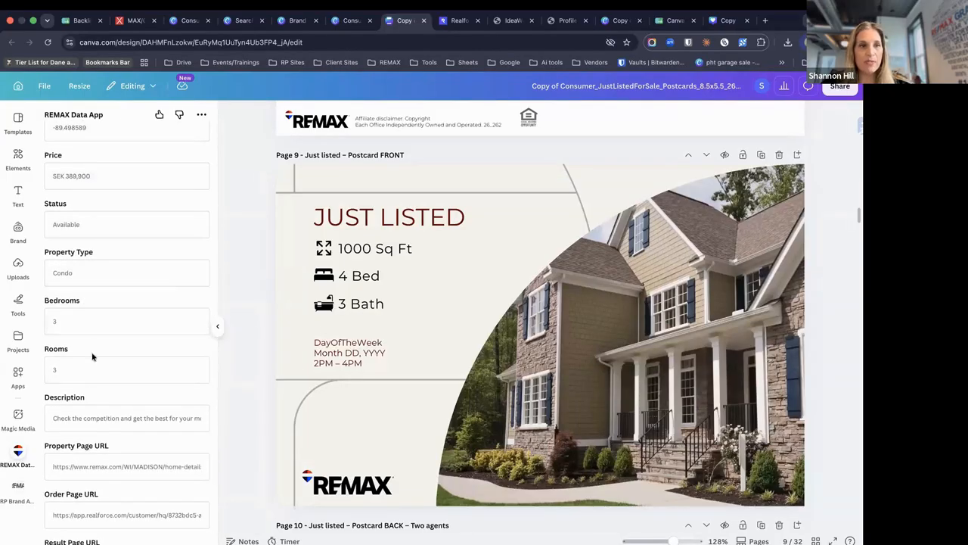
{"action": "scroll", "coordinate": [91, 368], "scroll_direction": "down", "scroll_amount": 1}
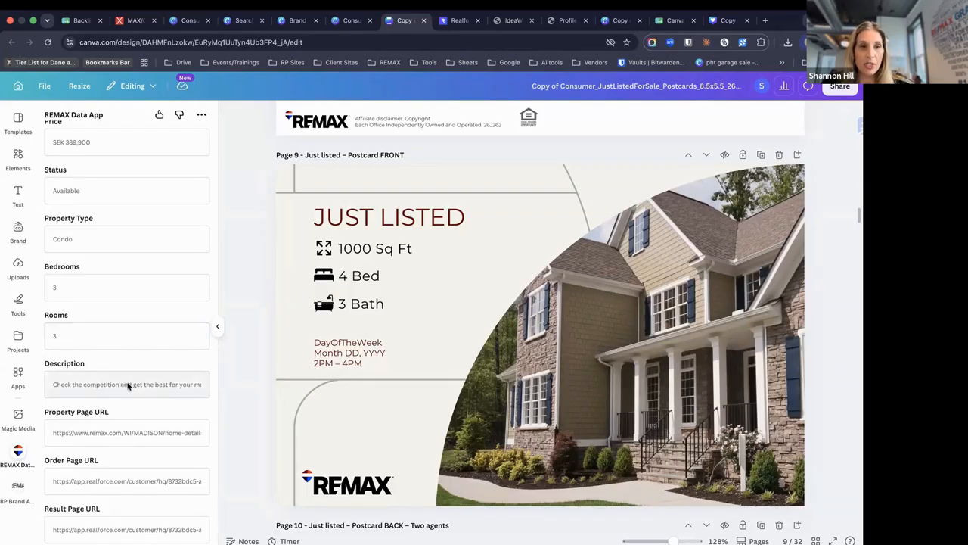
{"action": "left_click_drag", "start_coordinate": [127, 386], "coordinate": [445, 280]}
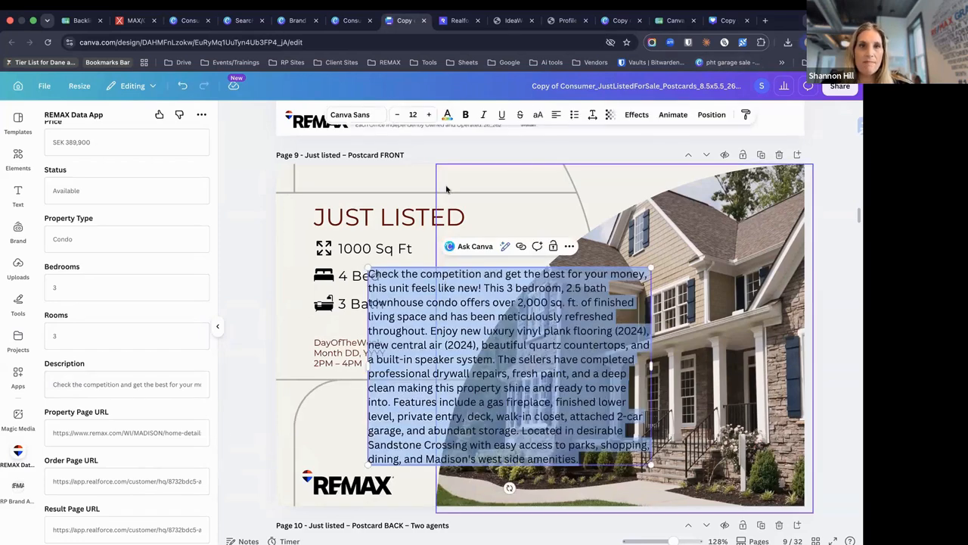
{"action": "left_click", "coordinate": [465, 247]}
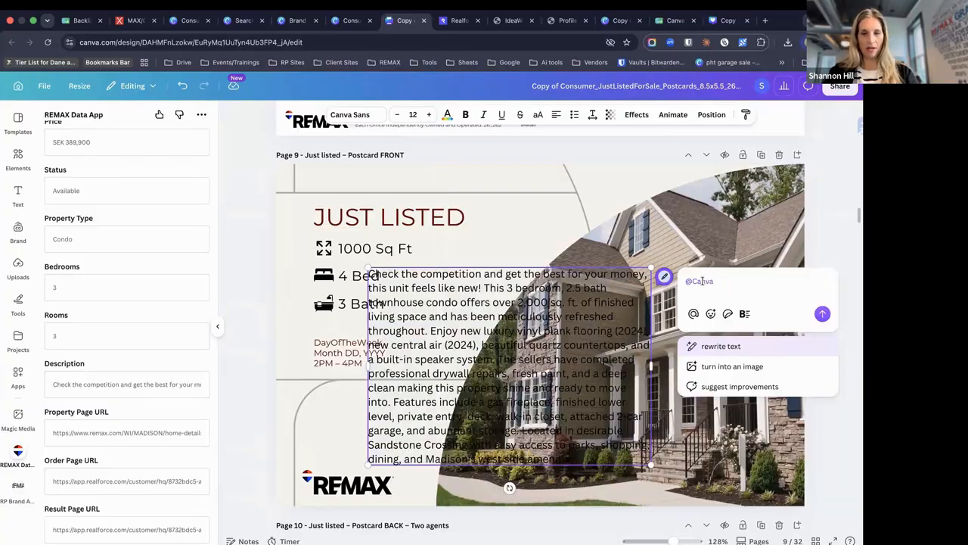
Ask Canva AI to 'make this a couple sentences' and apply its second shortened version
{"action": "type", "text": "make this a couple"}
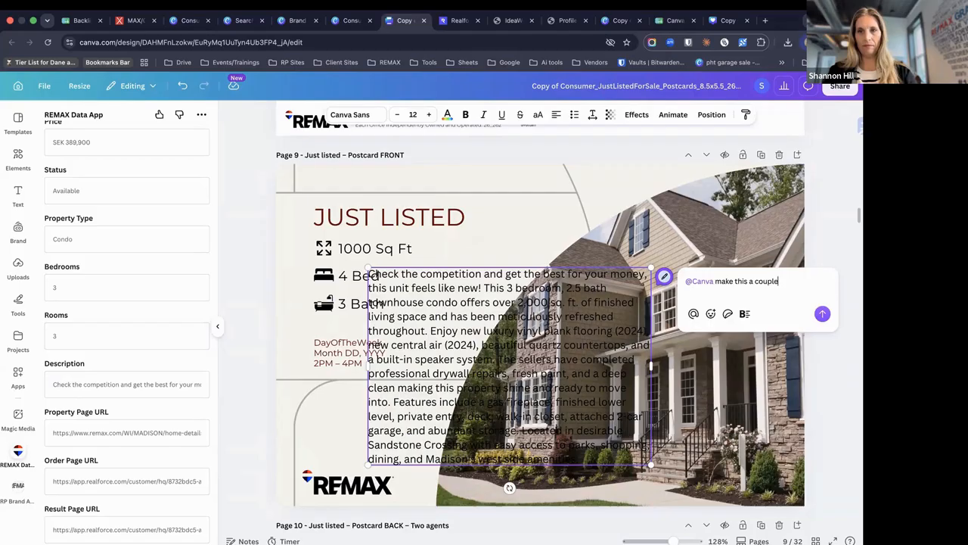
{"action": "type", "text": "tences"}
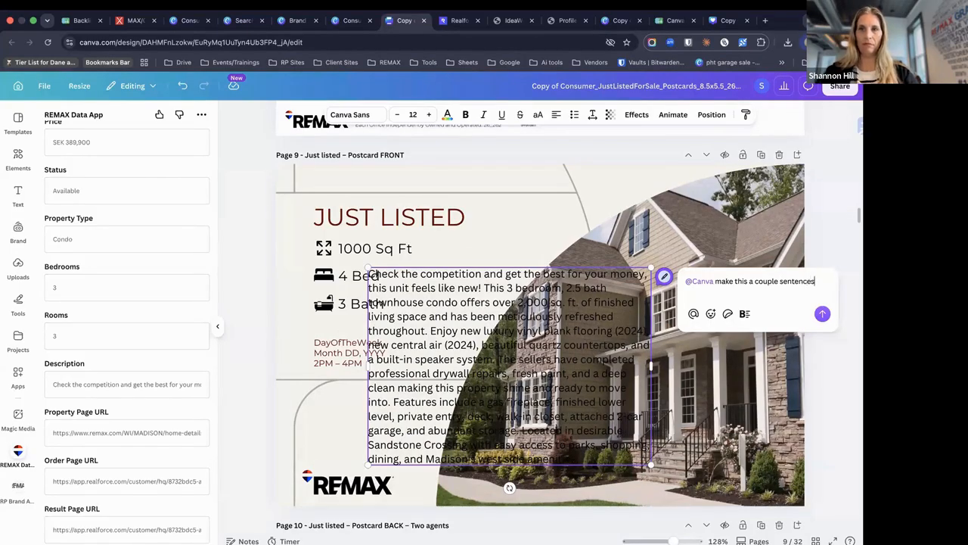
{"action": "left_click", "coordinate": [822, 314]}
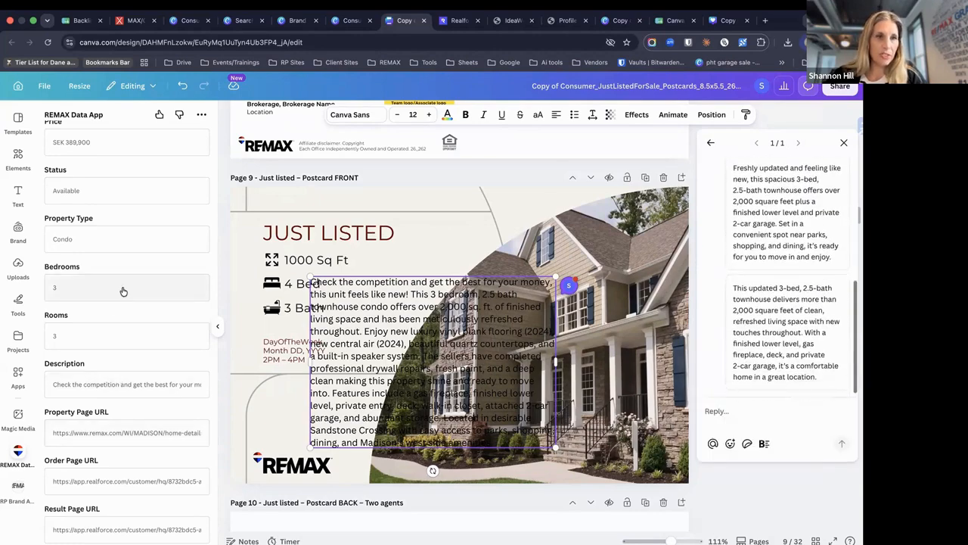
{"action": "scroll", "coordinate": [121, 291], "scroll_direction": "up", "scroll_amount": 2}
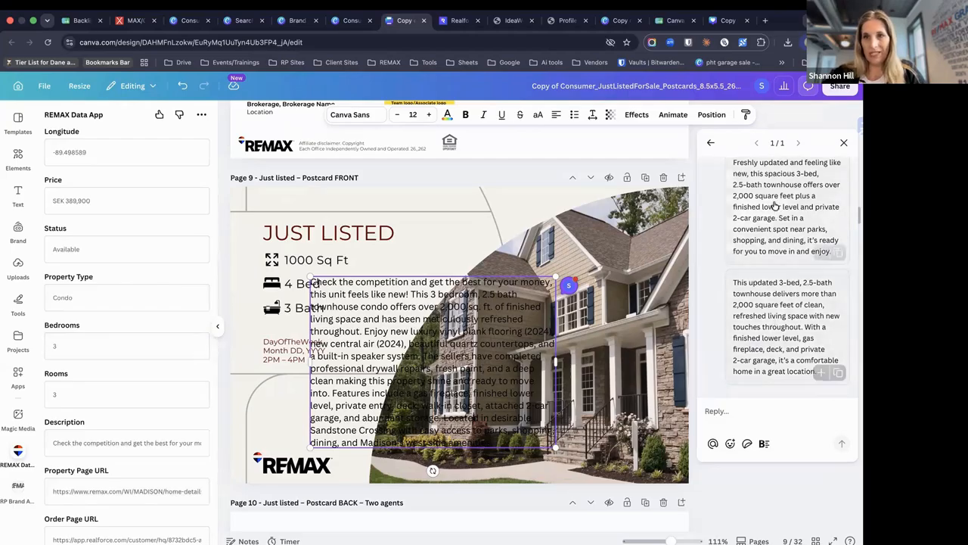
{"action": "left_click", "coordinate": [763, 366]}
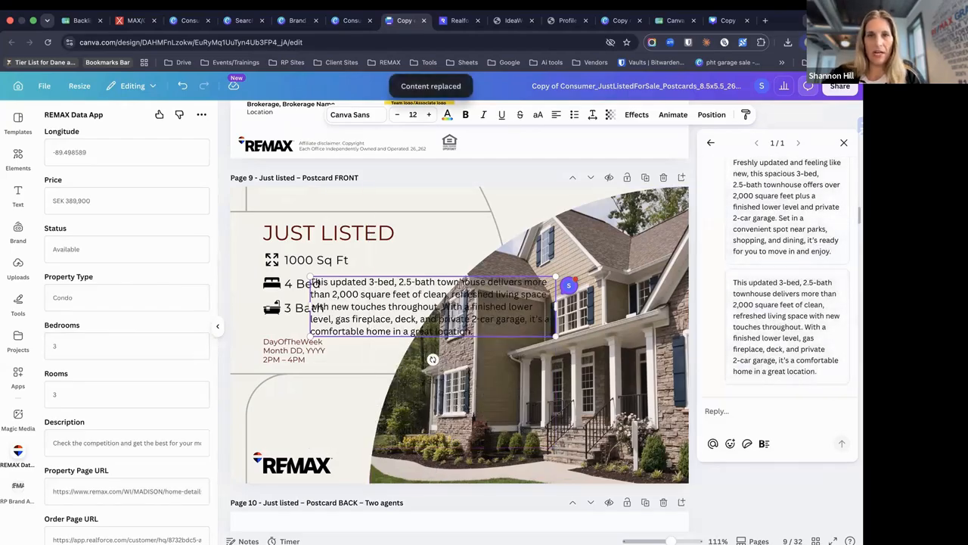
Nudge the house photo into place and move the description below the date lines
{"action": "left_click", "coordinate": [592, 350]}
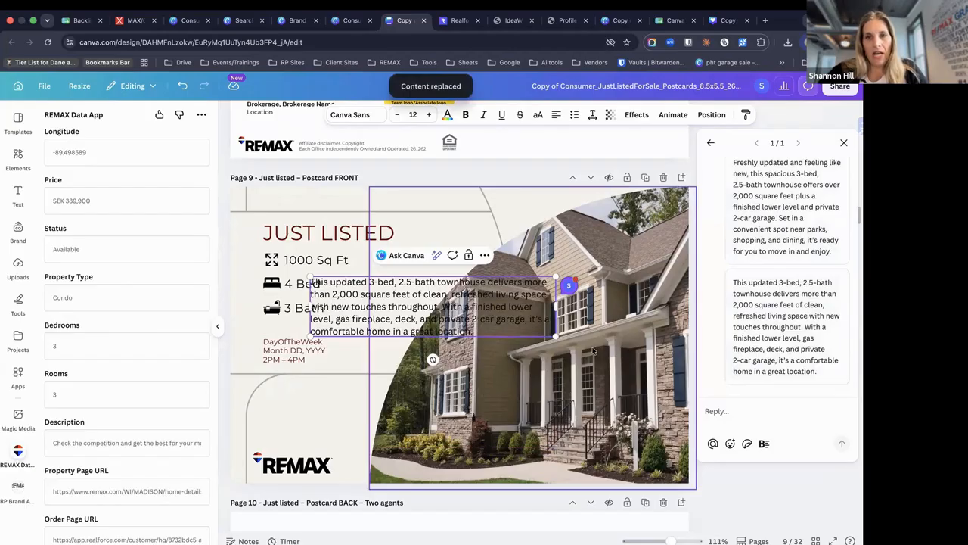
{"action": "mouse_move", "coordinate": [508, 358]}
{"action": "left_mouse_down"}
{"action": "mouse_move", "coordinate": [506, 404]}
{"action": "mouse_move", "coordinate": [509, 371]}
{"action": "left_mouse_up"}
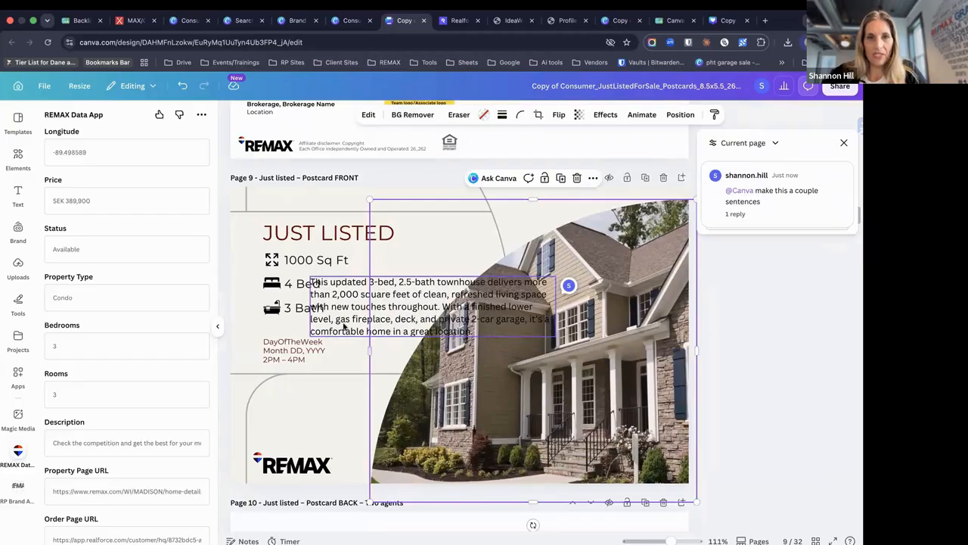
{"action": "left_click_drag", "start_coordinate": [327, 334], "coordinate": [280, 433]}
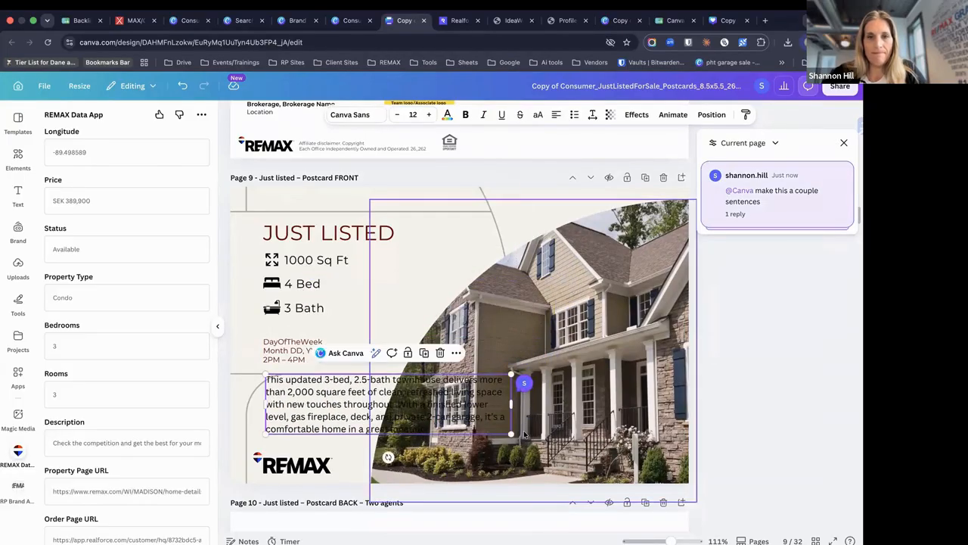
{"action": "mouse_move", "coordinate": [552, 441]}
{"action": "left_mouse_down"}
{"action": "mouse_move", "coordinate": [531, 429]}
{"action": "mouse_move", "coordinate": [540, 436]}
{"action": "left_mouse_up"}
Narrow the description text box and drag it up near the JUST LISTED heading
{"action": "left_click", "coordinate": [502, 406]}
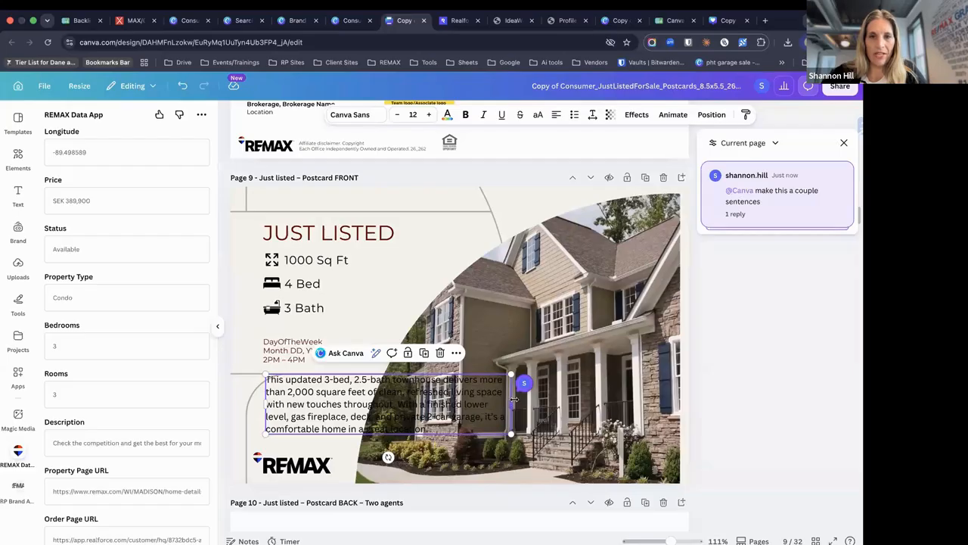
{"action": "left_click_drag", "start_coordinate": [511, 403], "coordinate": [479, 208]}
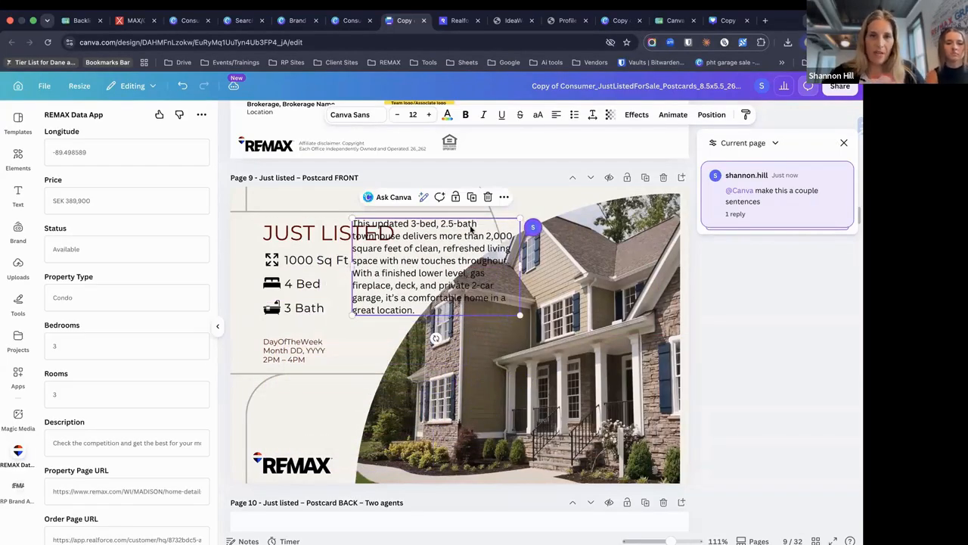
{"action": "scroll", "coordinate": [164, 197], "scroll_direction": "up", "scroll_amount": 5}
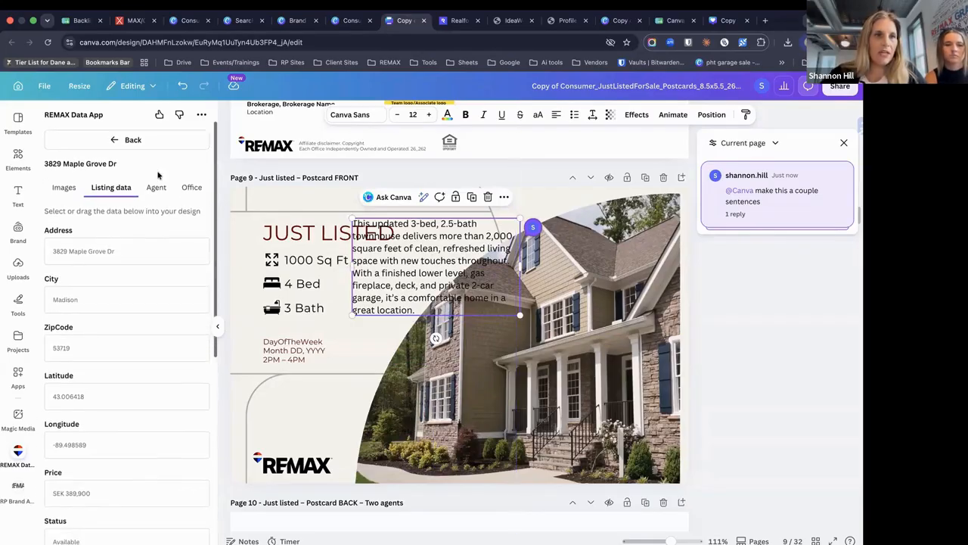
Review the listing's agent, office, address details and house photos in the REMAX Data App
{"action": "left_click", "coordinate": [159, 187]}
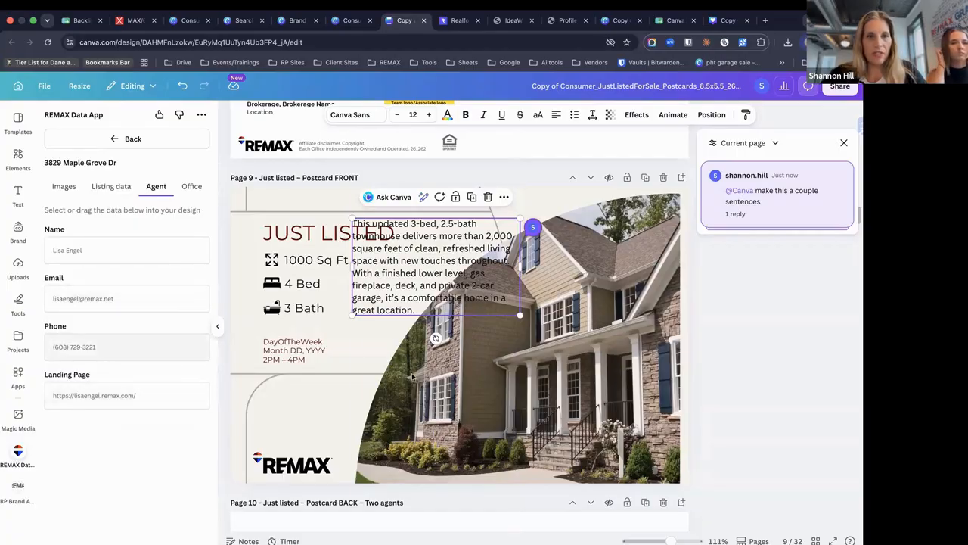
{"action": "left_click", "coordinate": [189, 186]}
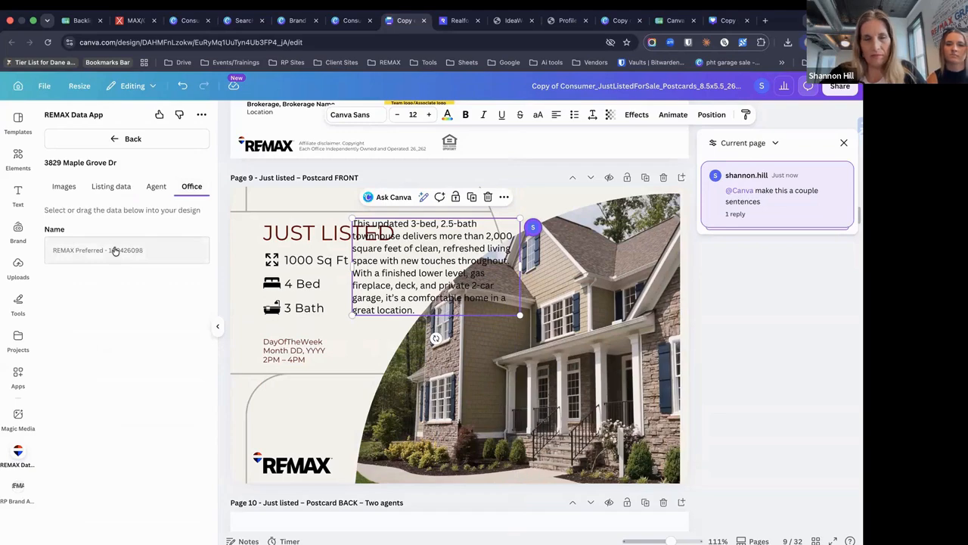
{"action": "left_click", "coordinate": [102, 187]}
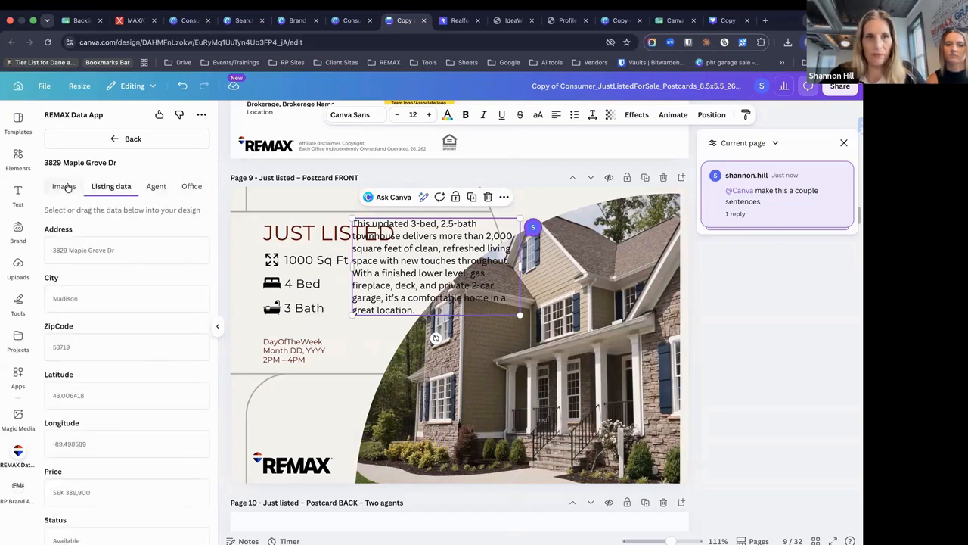
{"action": "left_click", "coordinate": [65, 186]}
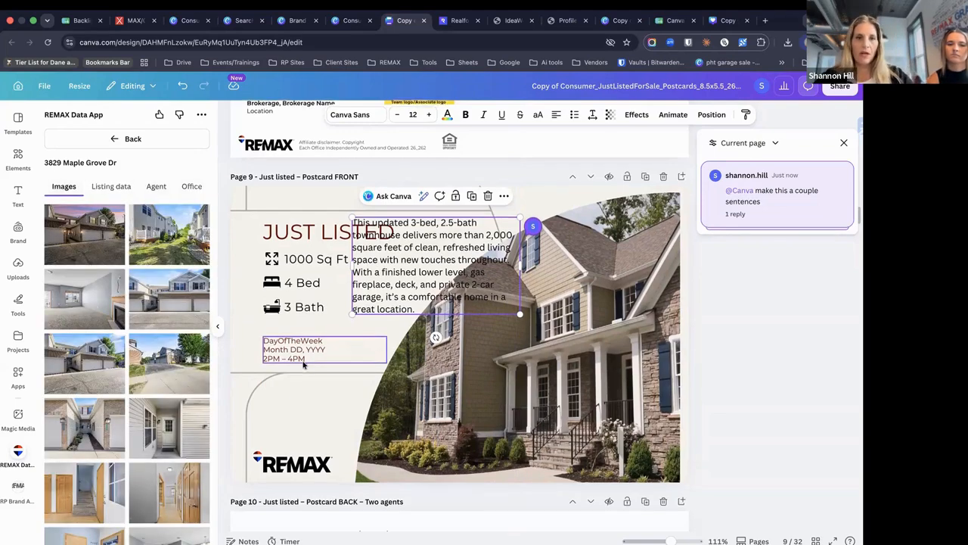
Scroll the postcard to its final page 32 and bring up the Brand kit panel
{"action": "scroll", "coordinate": [303, 363], "scroll_direction": "down", "scroll_amount": 15}
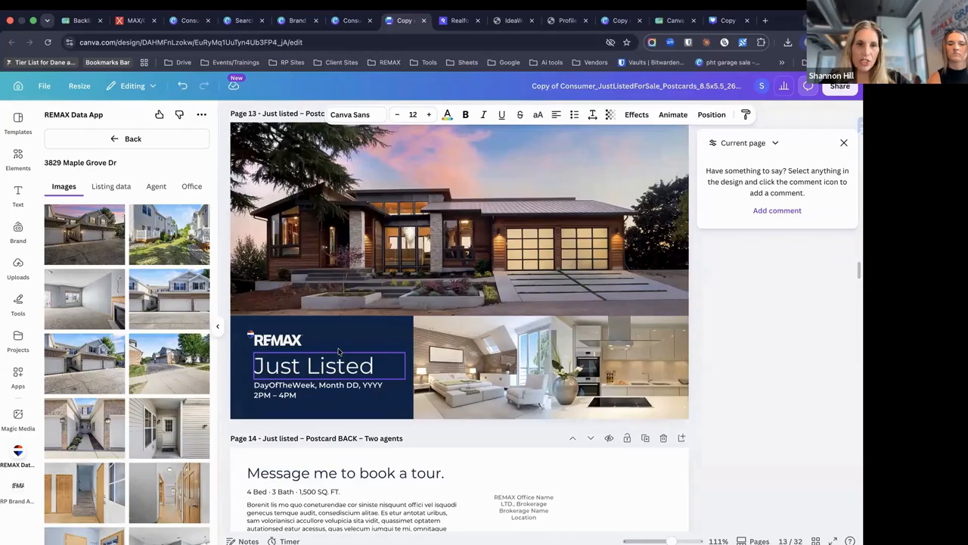
{"action": "scroll", "coordinate": [338, 350], "scroll_direction": "down", "scroll_amount": 5}
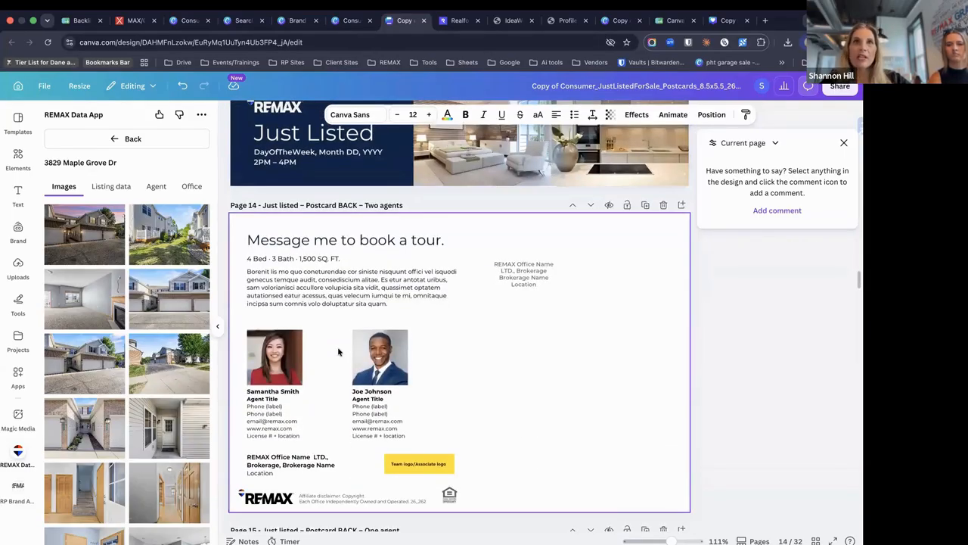
{"action": "scroll", "coordinate": [337, 347], "scroll_direction": "down", "scroll_amount": 20}
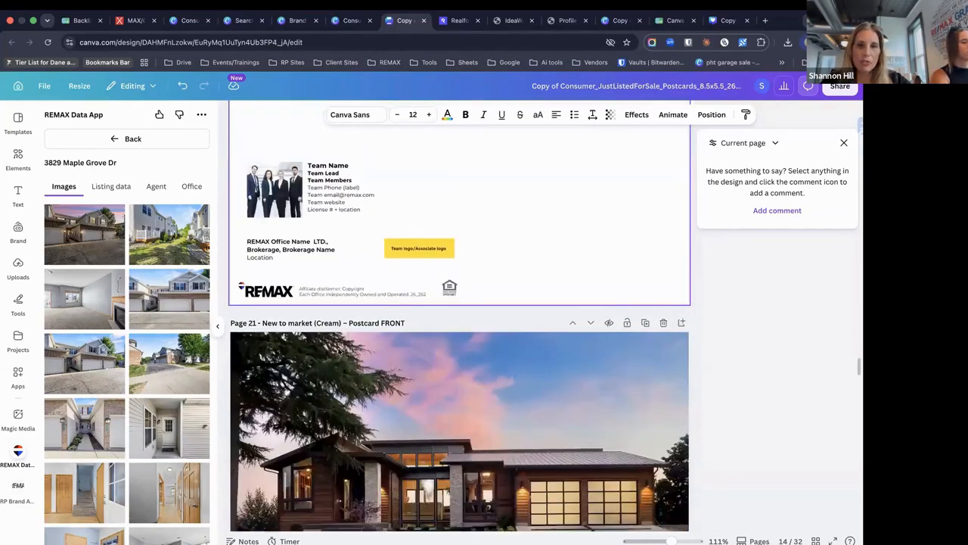
{"action": "scroll", "coordinate": [338, 350], "scroll_direction": "down", "scroll_amount": 20}
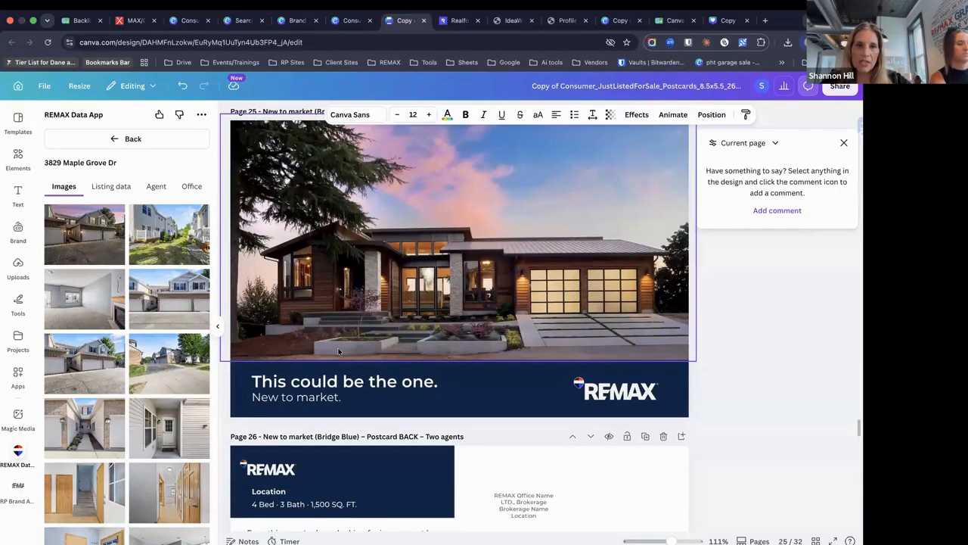
{"action": "scroll", "coordinate": [338, 350], "scroll_direction": "down", "scroll_amount": 18}
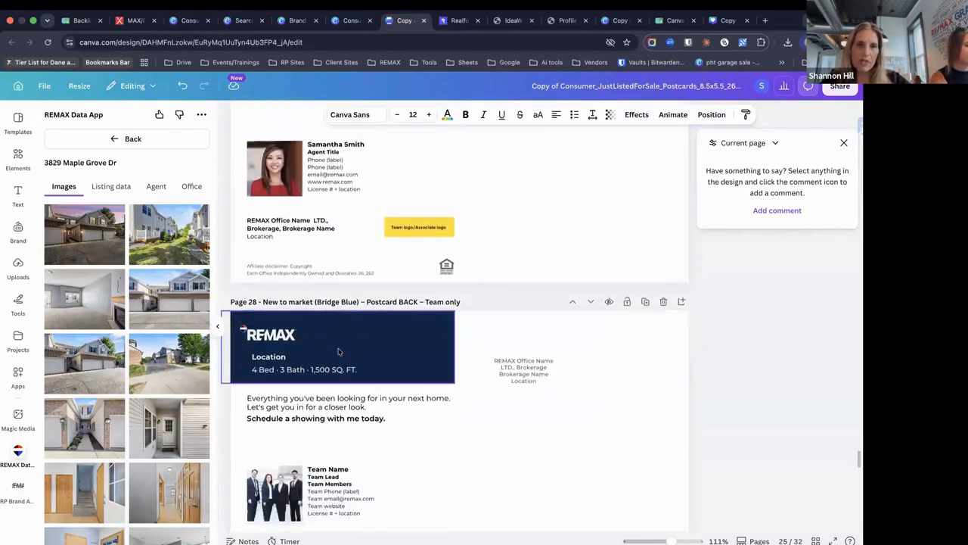
{"action": "scroll", "coordinate": [338, 350], "scroll_direction": "down", "scroll_amount": 5}
{"action": "scroll", "coordinate": [332, 317], "scroll_direction": "up", "scroll_amount": 7}
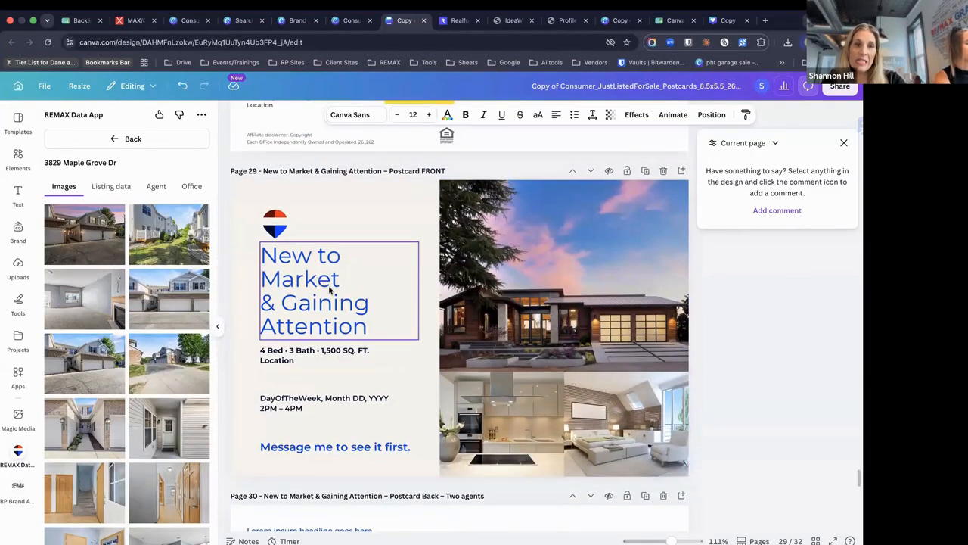
{"action": "scroll", "coordinate": [328, 285], "scroll_direction": "down", "scroll_amount": 10}
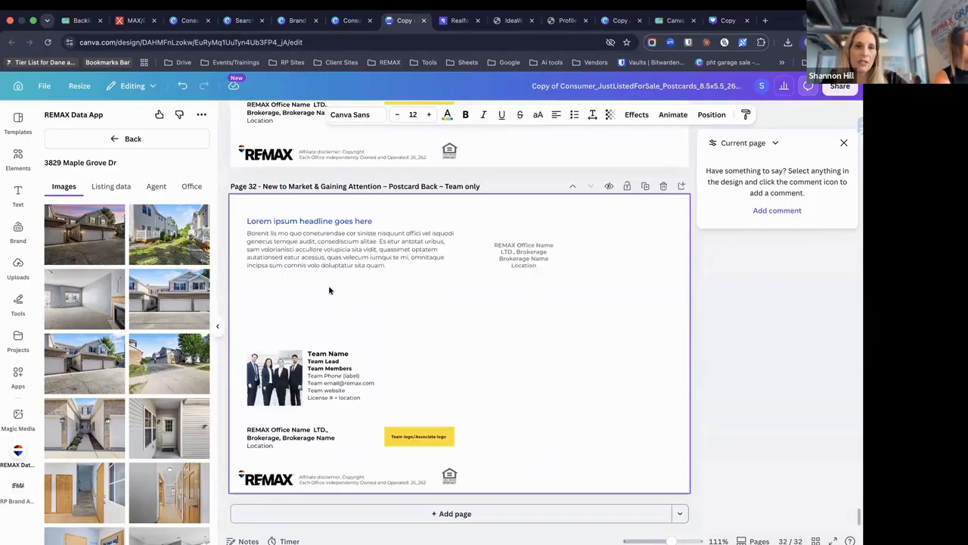
{"action": "left_click", "coordinate": [17, 231]}
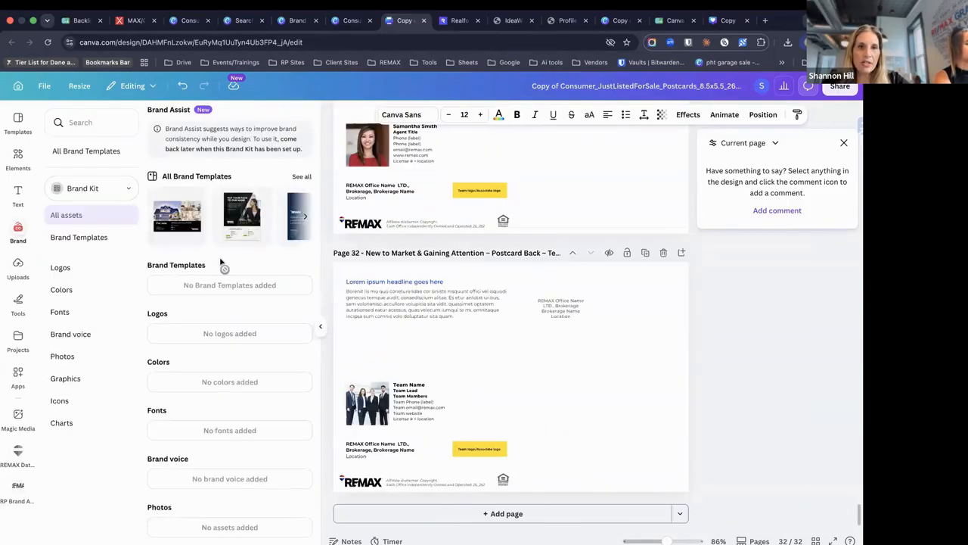
Collapse the Brand panel, return to Canva Home, and open All Brand Templates
{"action": "left_click", "coordinate": [19, 227]}
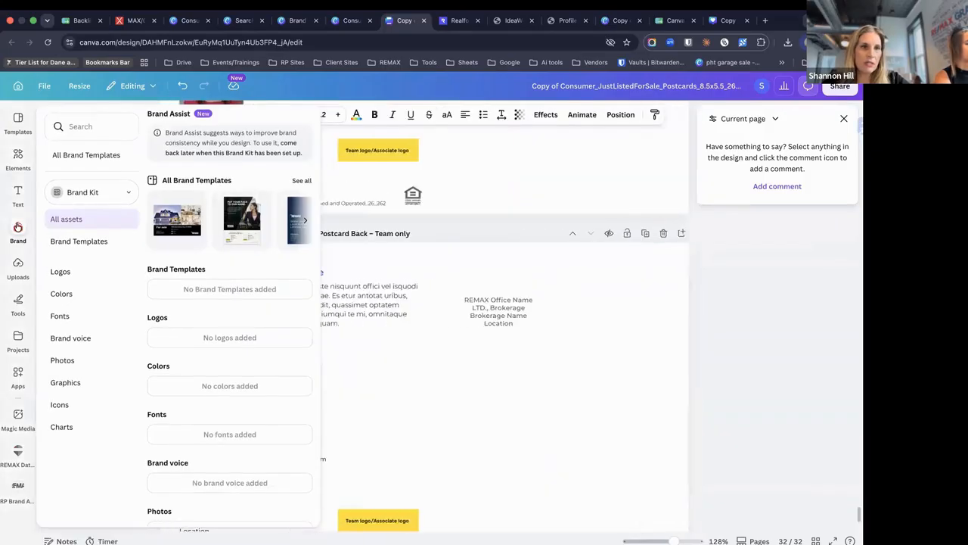
{"action": "left_click", "coordinate": [18, 87]}
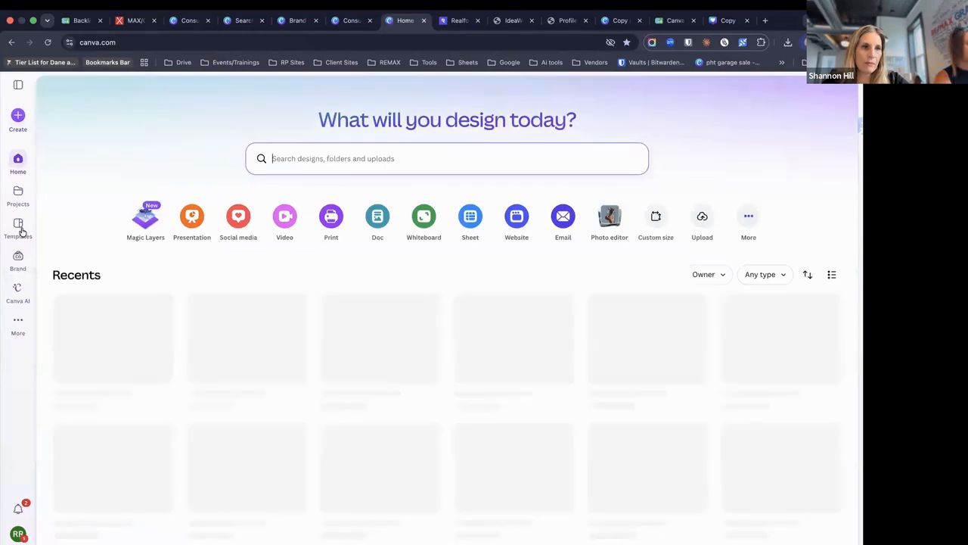
{"action": "left_click", "coordinate": [18, 257]}
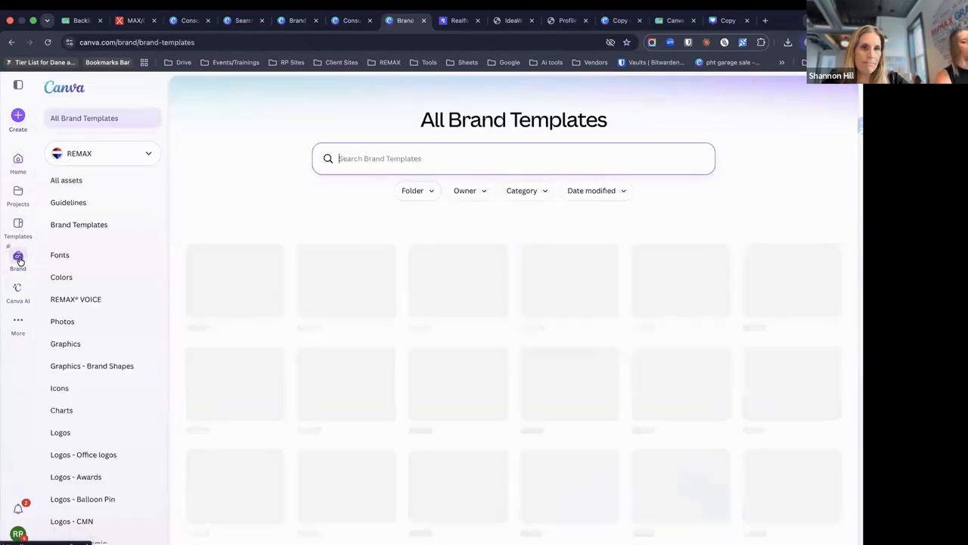
Find and open the Consumers_Residential SocialPost LocalExperts template in the brand template grid
{"action": "scroll", "coordinate": [693, 324], "scroll_direction": "down", "scroll_amount": 1}
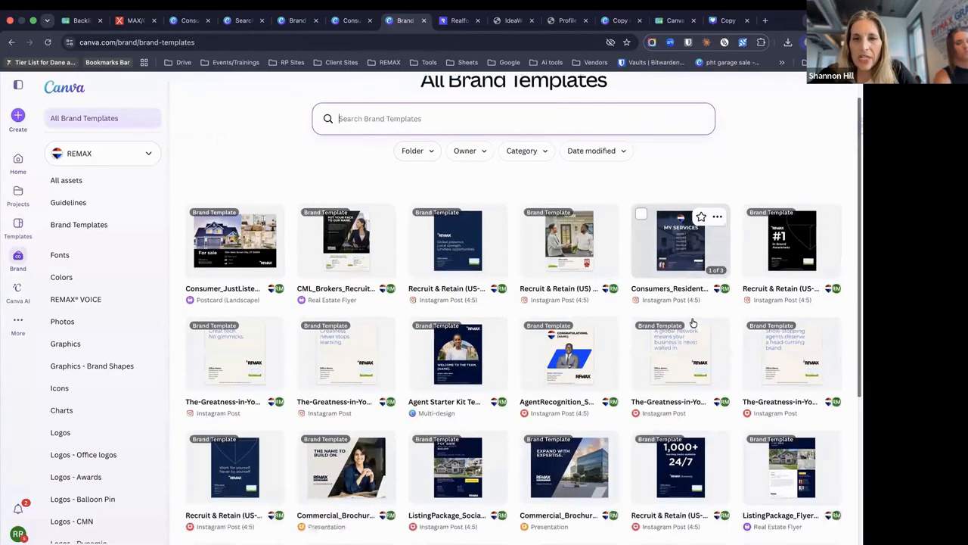
{"action": "scroll", "coordinate": [693, 324], "scroll_direction": "down", "scroll_amount": 4}
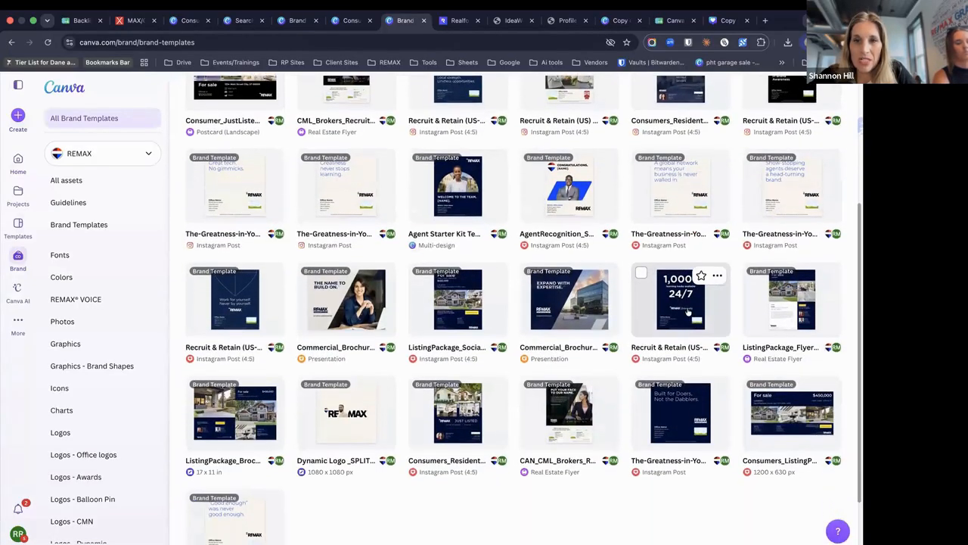
{"action": "scroll", "coordinate": [668, 337], "scroll_direction": "down", "scroll_amount": 6}
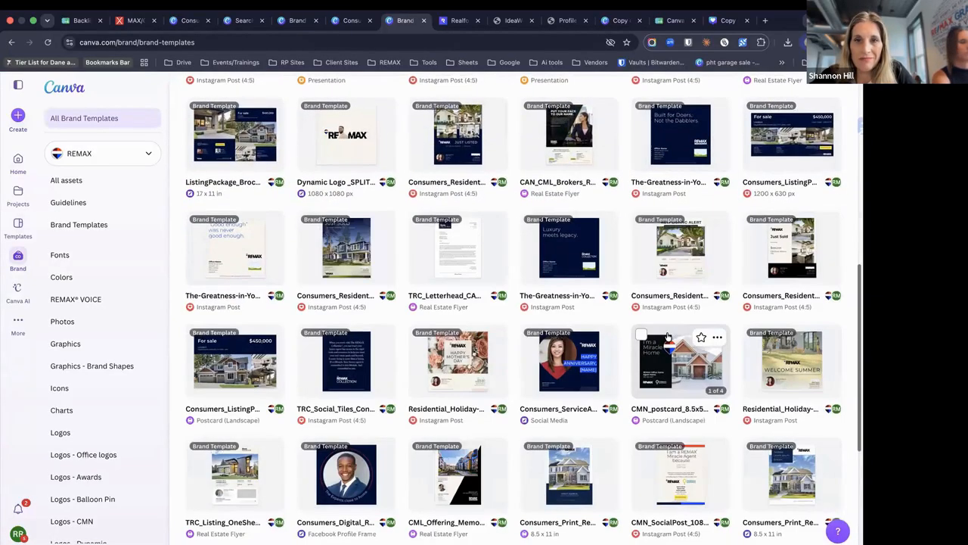
{"action": "scroll", "coordinate": [668, 337], "scroll_direction": "down", "scroll_amount": 10}
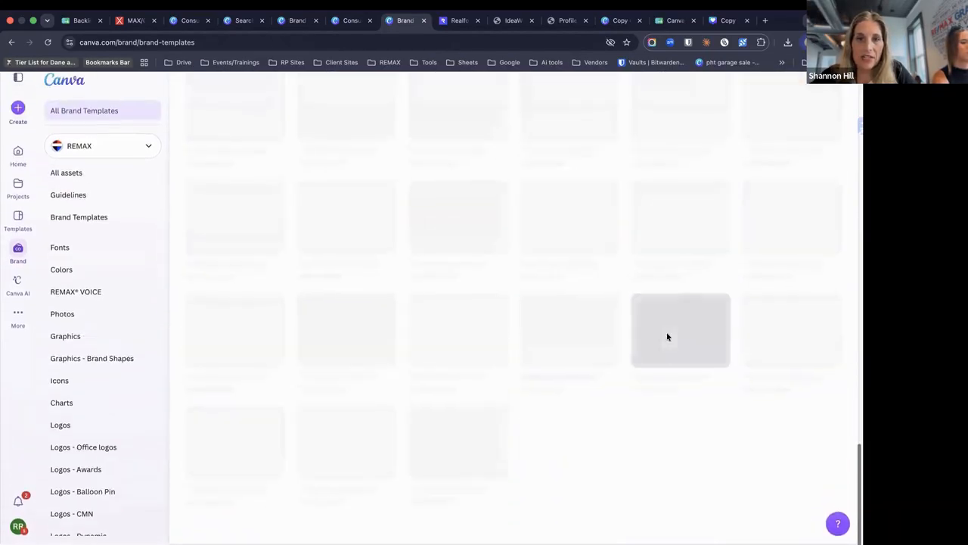
{"action": "scroll", "coordinate": [667, 336], "scroll_direction": "down", "scroll_amount": 10}
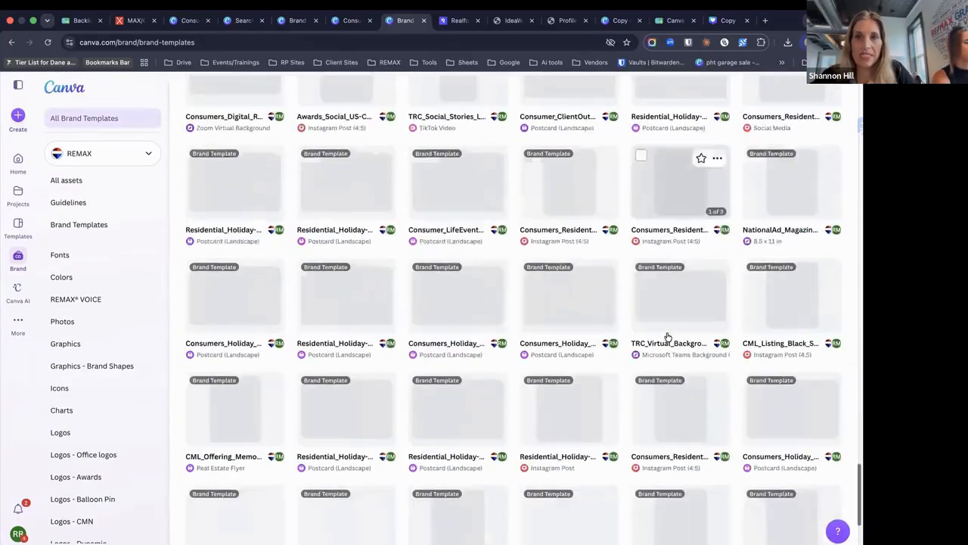
{"action": "scroll", "coordinate": [667, 337], "scroll_direction": "down", "scroll_amount": 5}
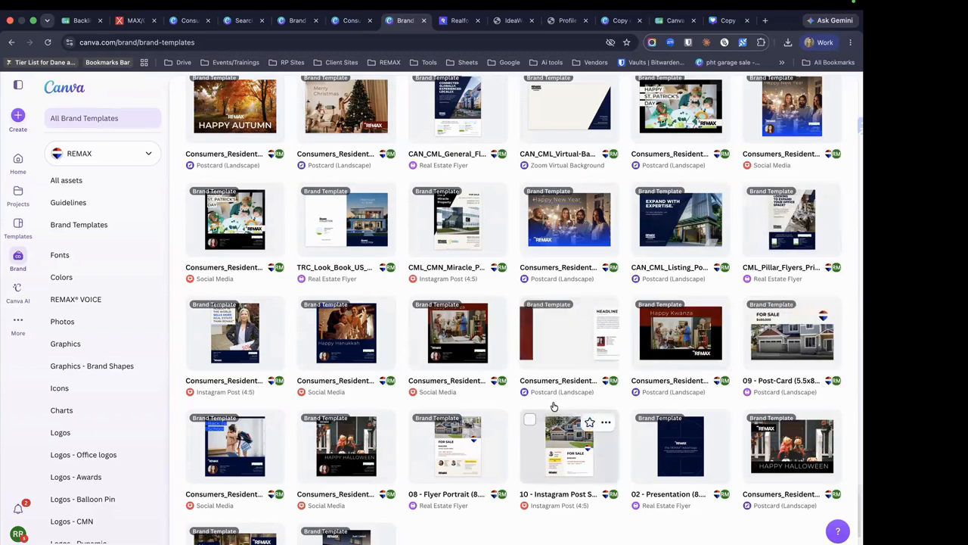
{"action": "scroll", "coordinate": [554, 409], "scroll_direction": "down", "scroll_amount": 2}
{"action": "scroll", "coordinate": [551, 416], "scroll_direction": "down", "scroll_amount": 3}
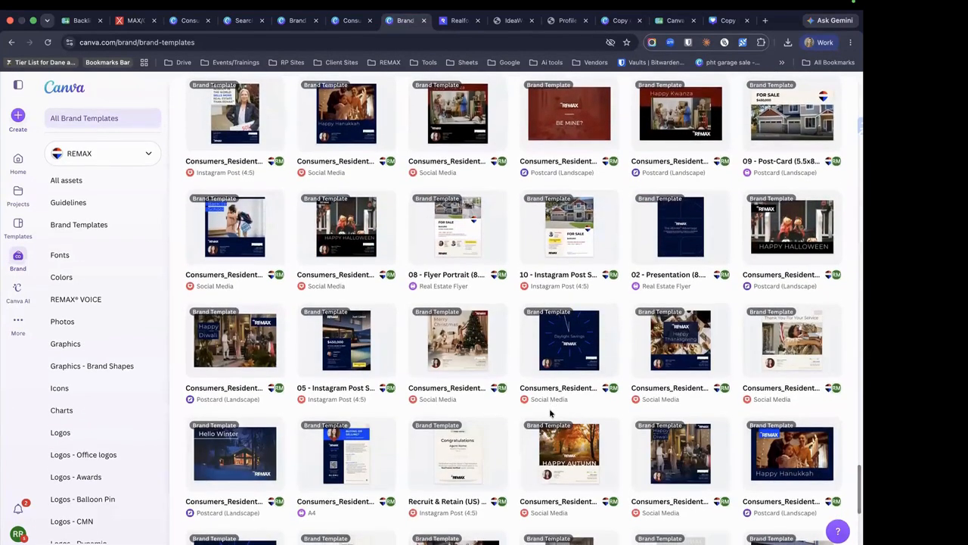
{"action": "scroll", "coordinate": [550, 413], "scroll_direction": "down", "scroll_amount": 3}
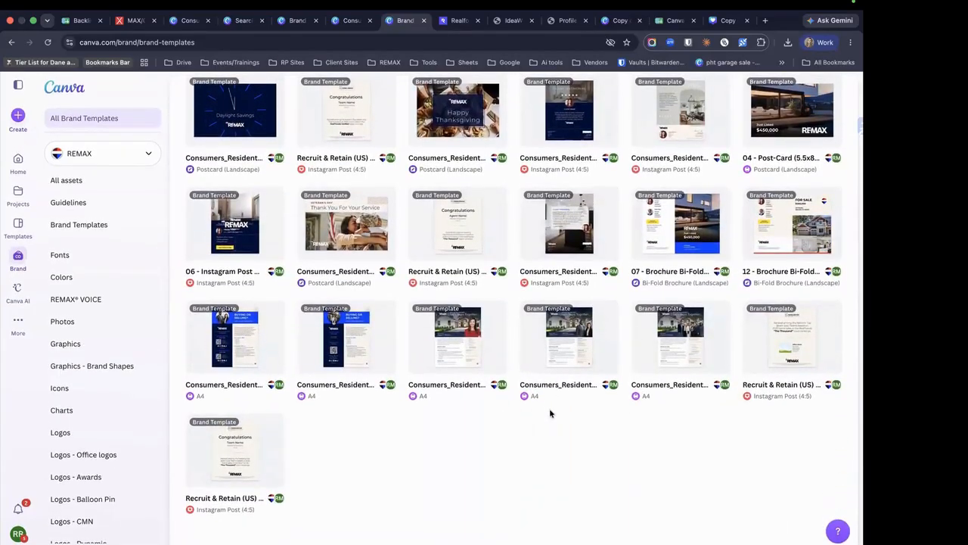
{"action": "scroll", "coordinate": [551, 413], "scroll_direction": "up", "scroll_amount": 10}
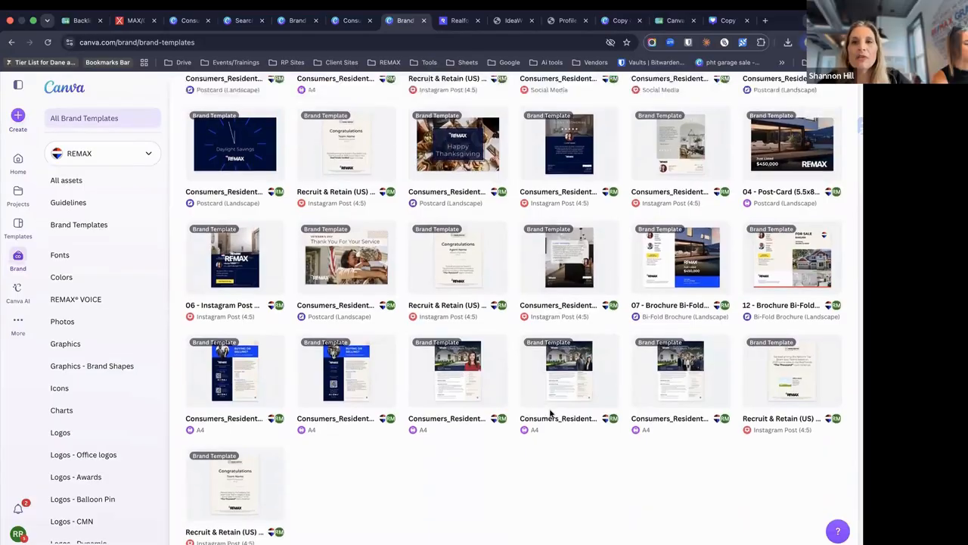
{"action": "scroll", "coordinate": [550, 412], "scroll_direction": "up", "scroll_amount": 5}
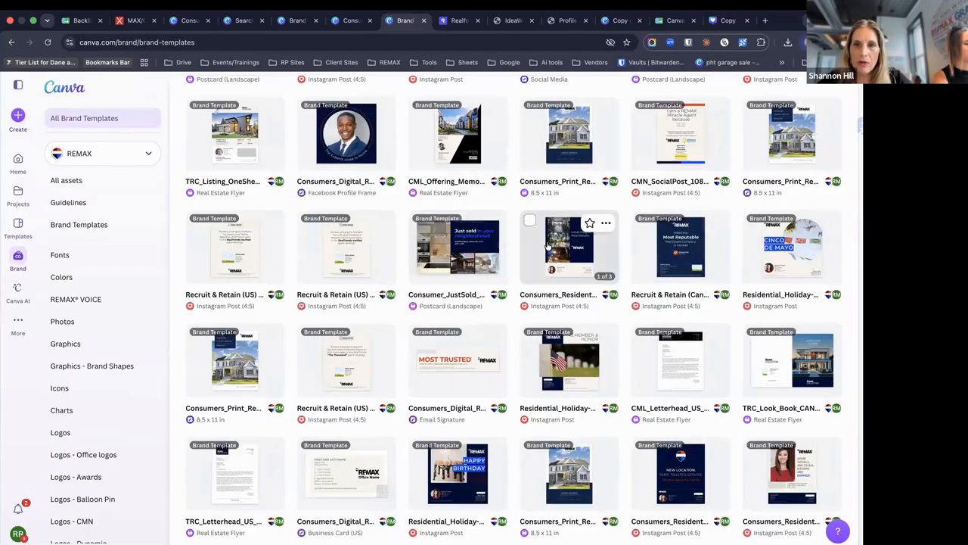
{"action": "left_click", "coordinate": [604, 247]}
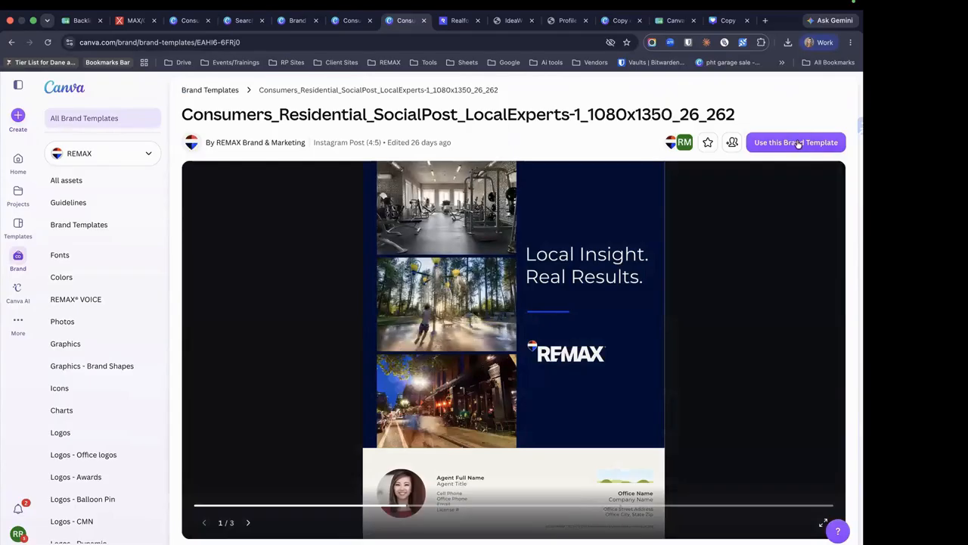
Make an editable copy of the Local Experts brand template and show its Share options
{"action": "left_click", "coordinate": [798, 144]}
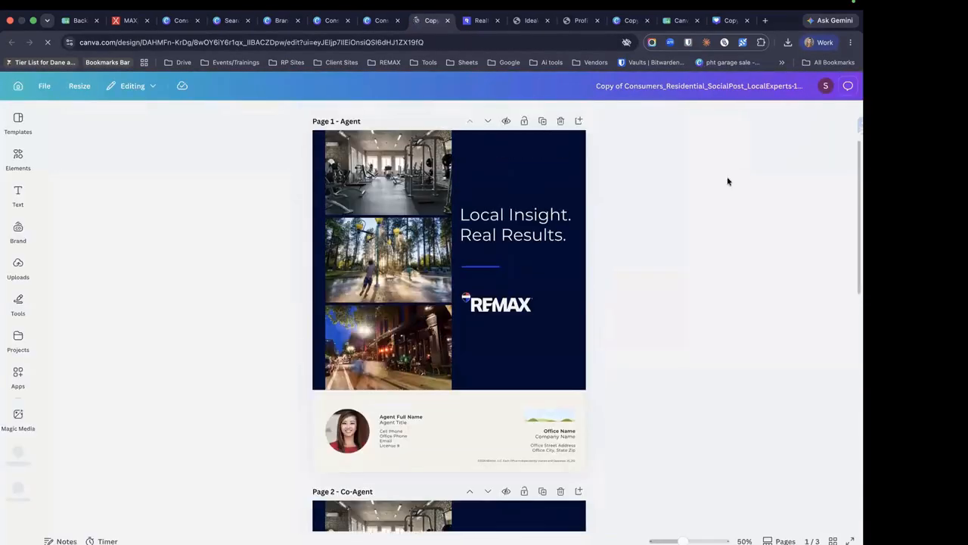
{"action": "left_click", "coordinate": [841, 87]}
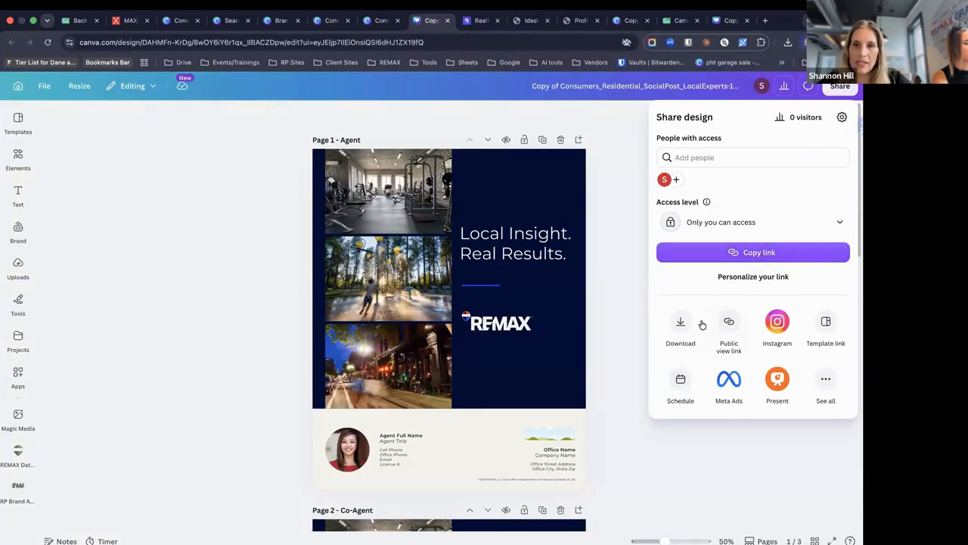
From Share's full list, choose Facebook under Social and open its publishing app
{"action": "left_click", "coordinate": [831, 380]}
{"action": "scroll", "coordinate": [831, 381], "scroll_direction": "down", "scroll_amount": 2}
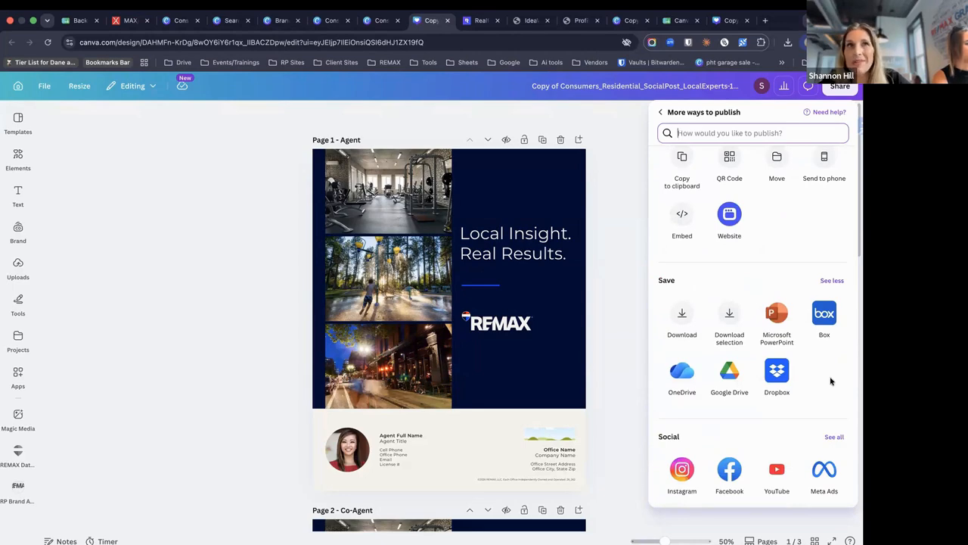
{"action": "scroll", "coordinate": [830, 381], "scroll_direction": "down", "scroll_amount": 4}
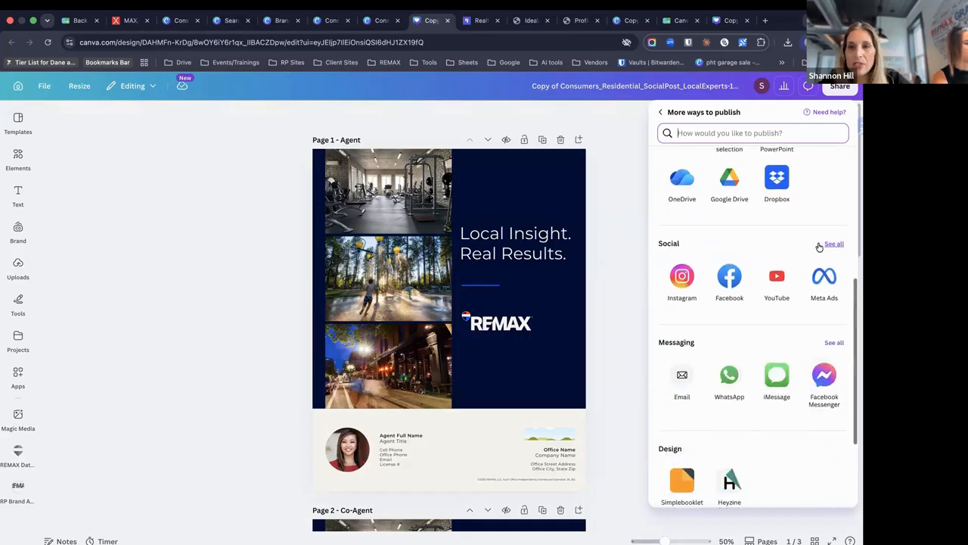
{"action": "left_click", "coordinate": [729, 278]}
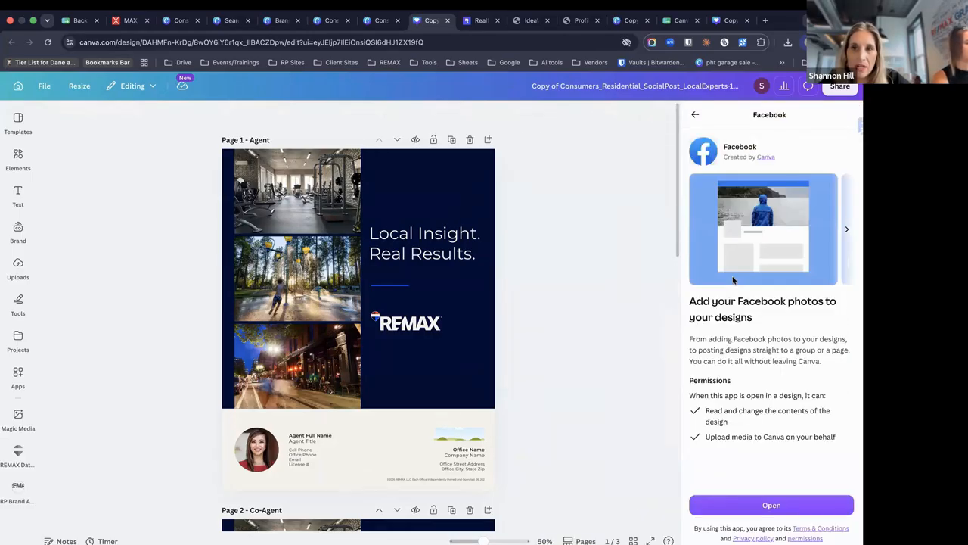
{"action": "left_click", "coordinate": [727, 502]}
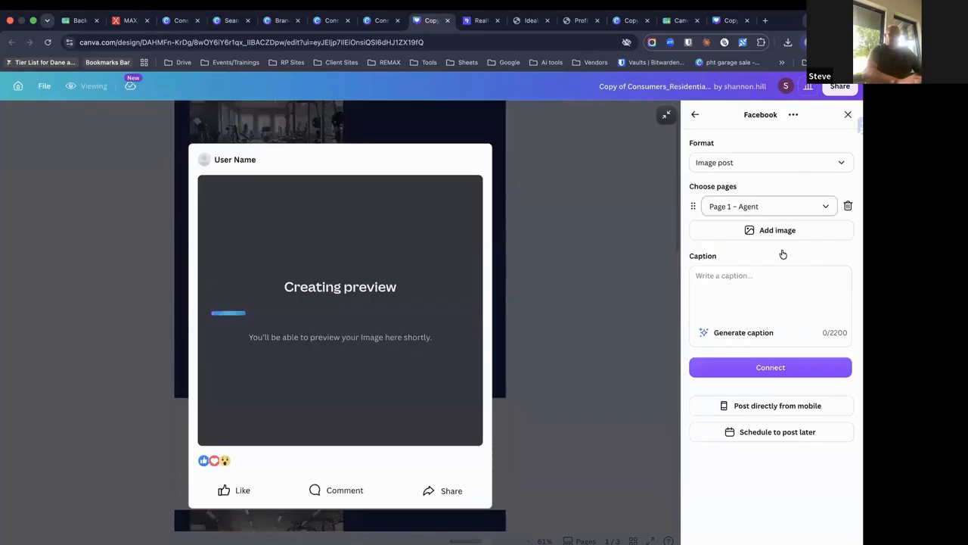
{"action": "left_click", "coordinate": [769, 163]}
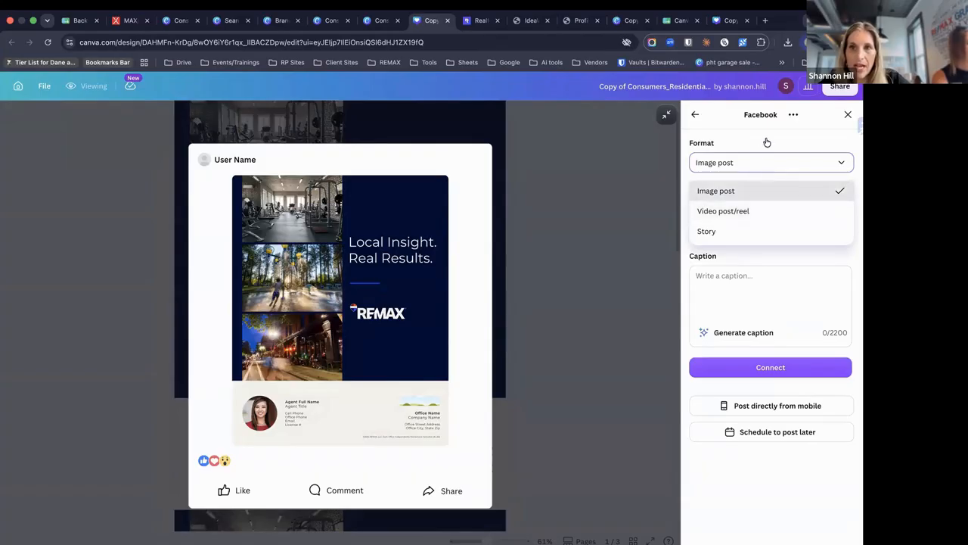
{"action": "left_click", "coordinate": [752, 191]}
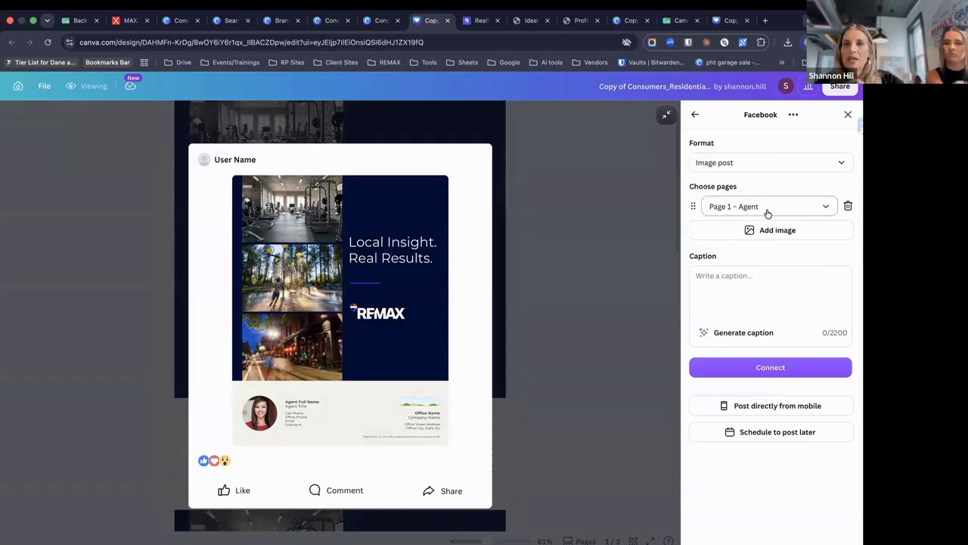
{"action": "left_click", "coordinate": [768, 212]}
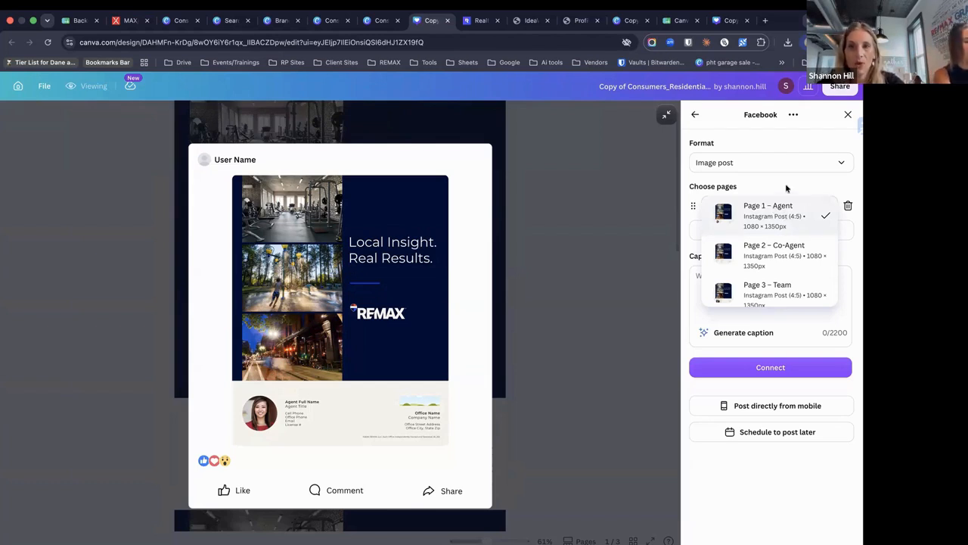
{"action": "left_click", "coordinate": [785, 190]}
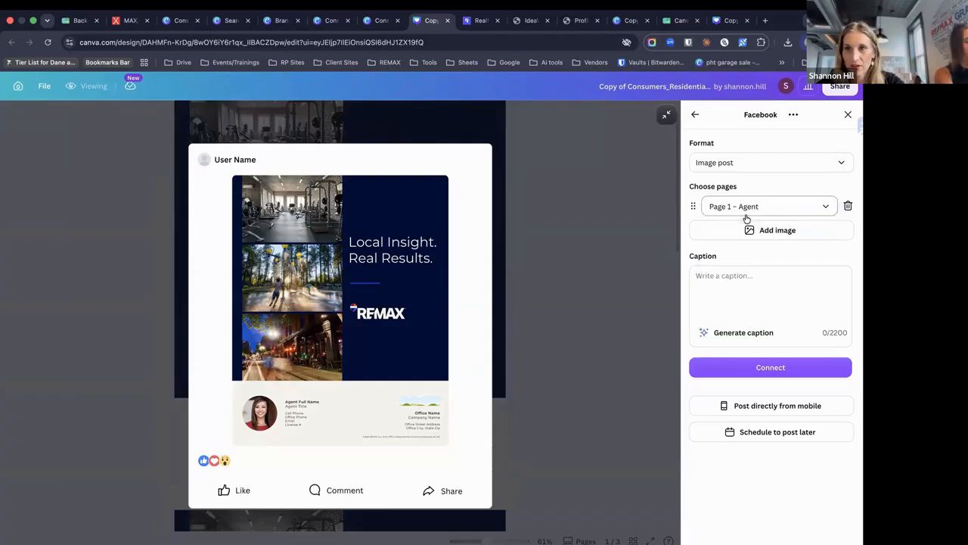
{"action": "left_click", "coordinate": [762, 234]}
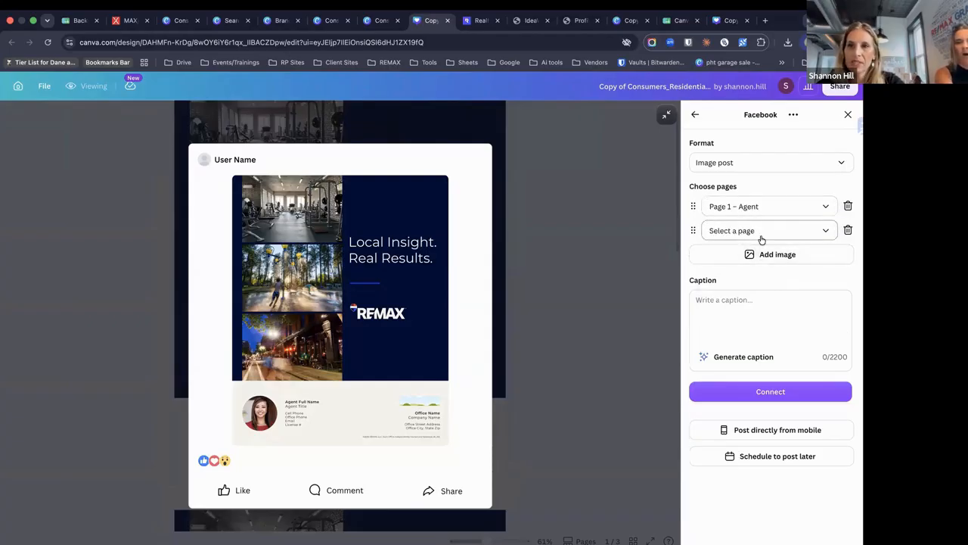
{"action": "left_click", "coordinate": [756, 234]}
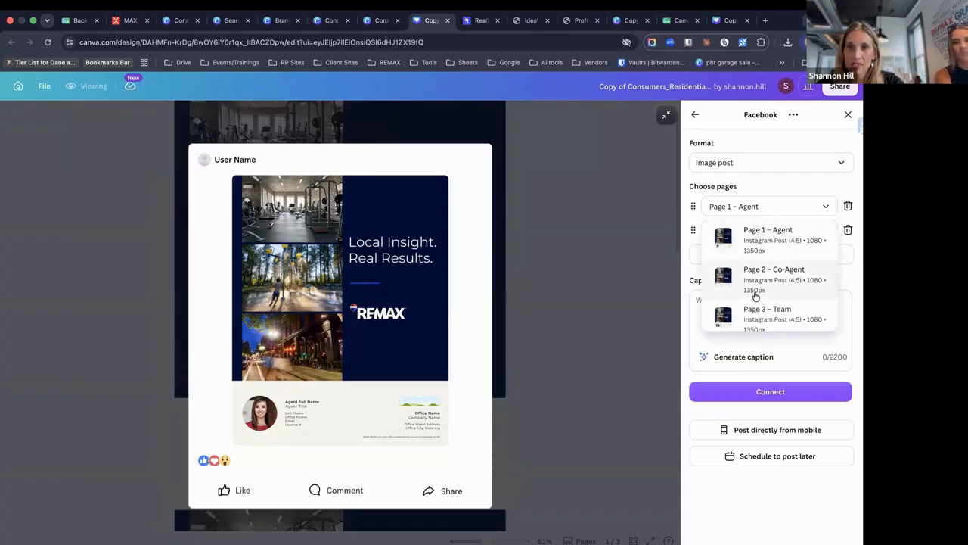
{"action": "scroll", "coordinate": [755, 297], "scroll_direction": "down", "scroll_amount": 1}
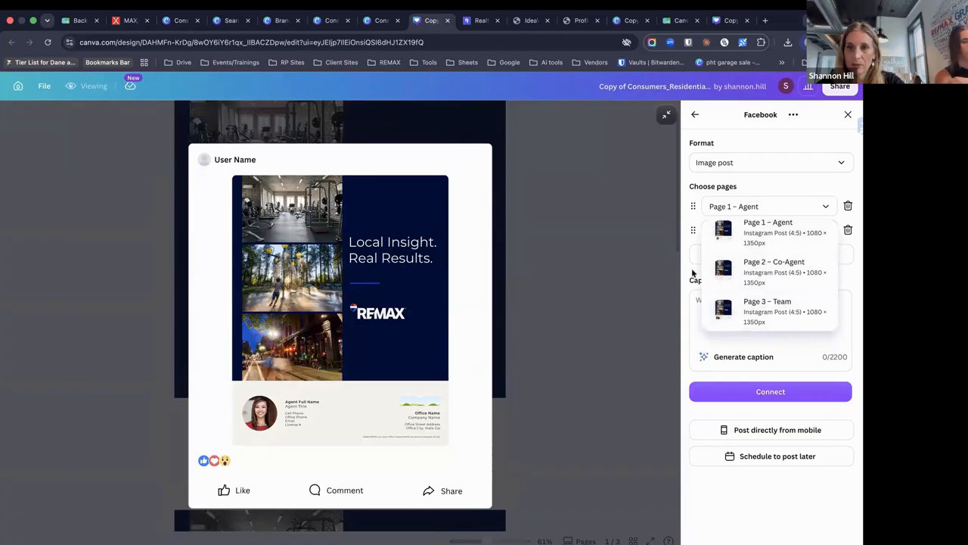
{"action": "left_click", "coordinate": [692, 273]}
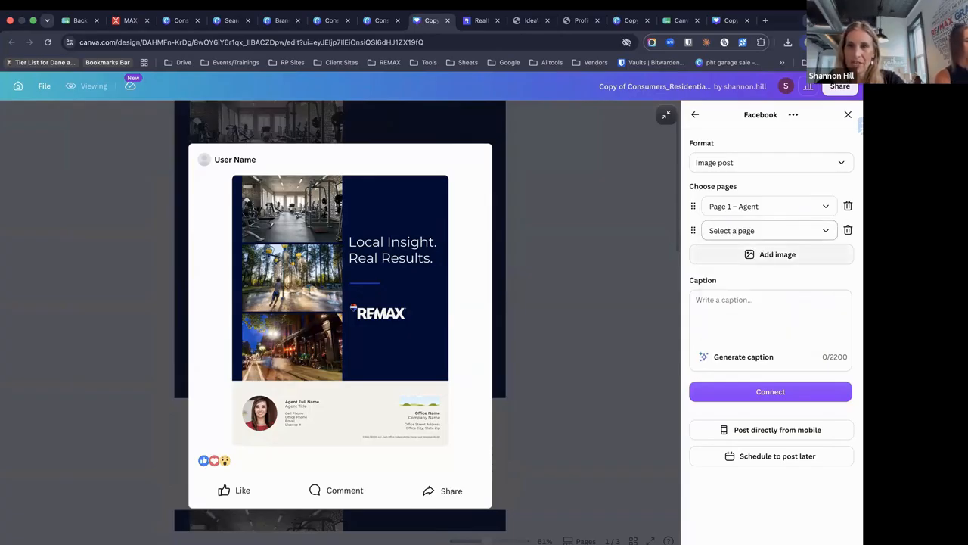
{"action": "left_click", "coordinate": [847, 230]}
{"action": "left_click", "coordinate": [753, 275]}
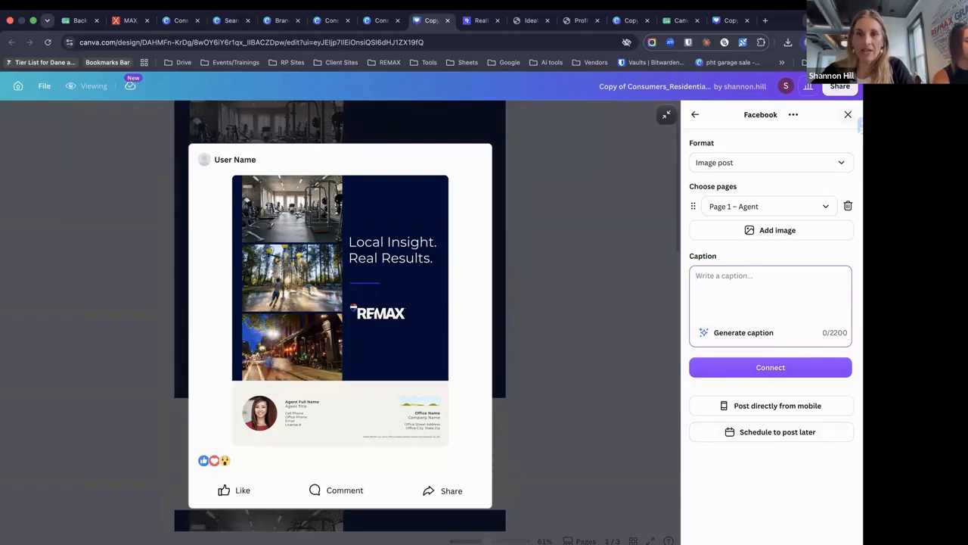
Back out of the Facebook preview, check the Instagram publishing option, then close the Share panel
{"action": "left_click", "coordinate": [697, 116]}
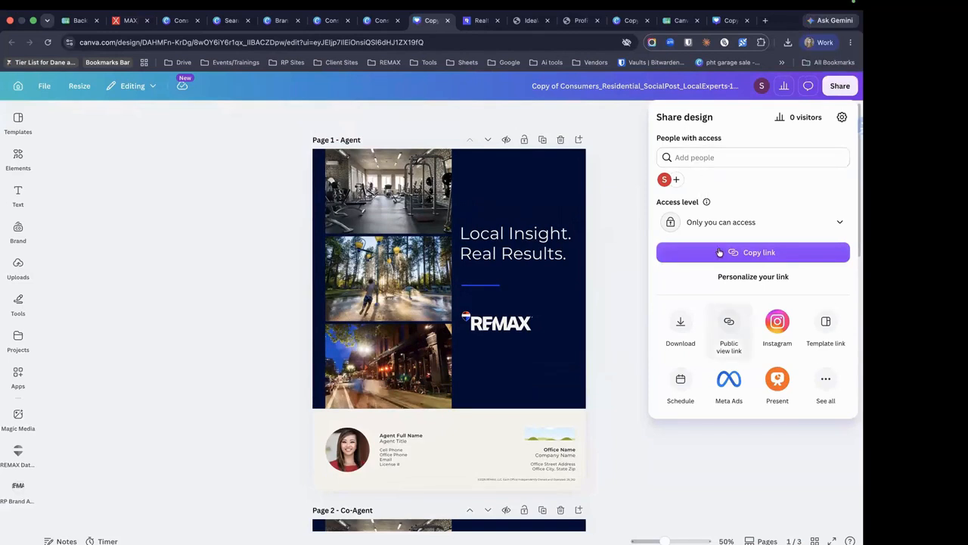
{"action": "left_click", "coordinate": [826, 382]}
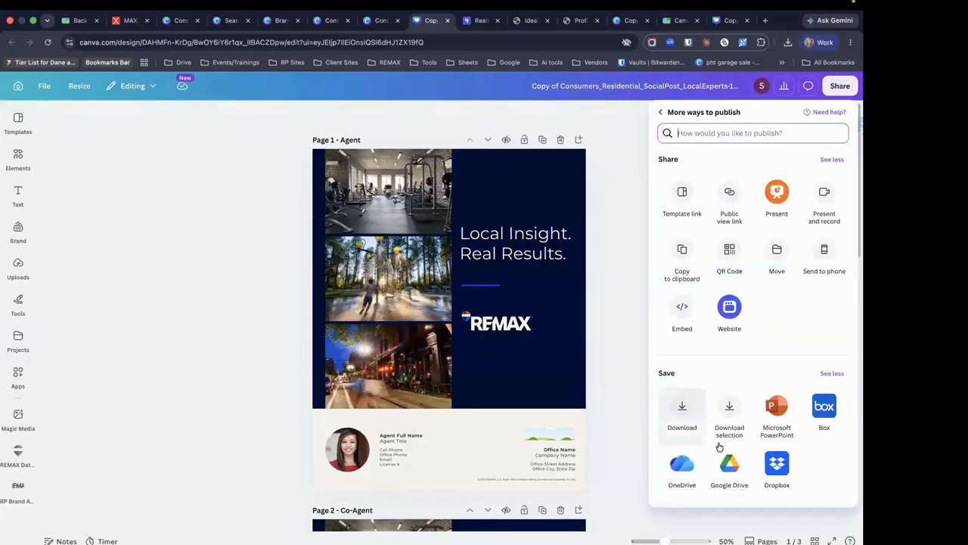
{"action": "scroll", "coordinate": [719, 444], "scroll_direction": "down", "scroll_amount": 3}
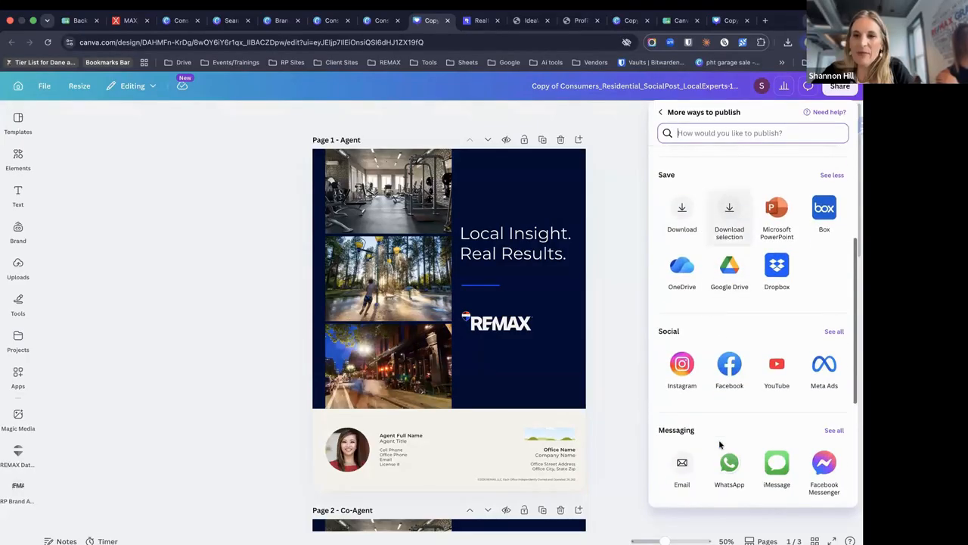
{"action": "left_click", "coordinate": [681, 365]}
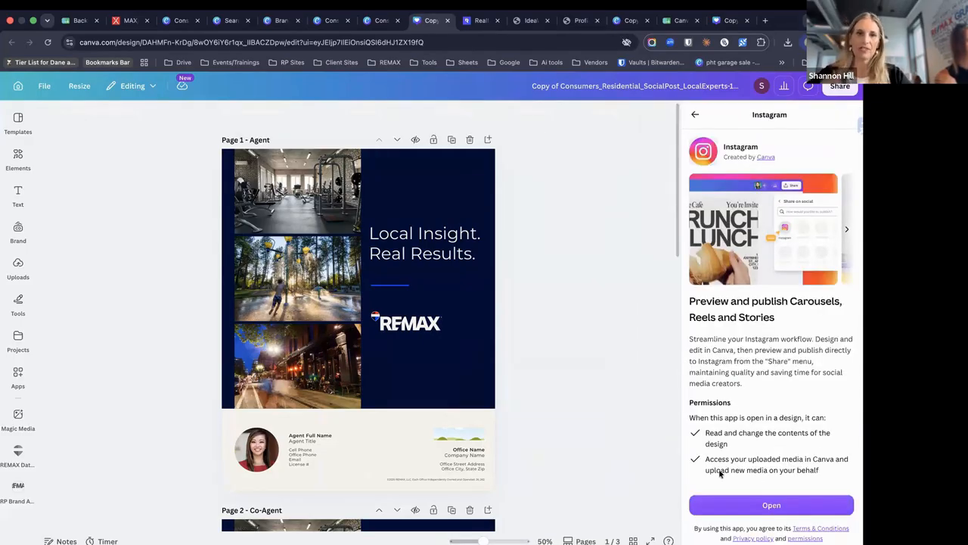
{"action": "left_click", "coordinate": [696, 116]}
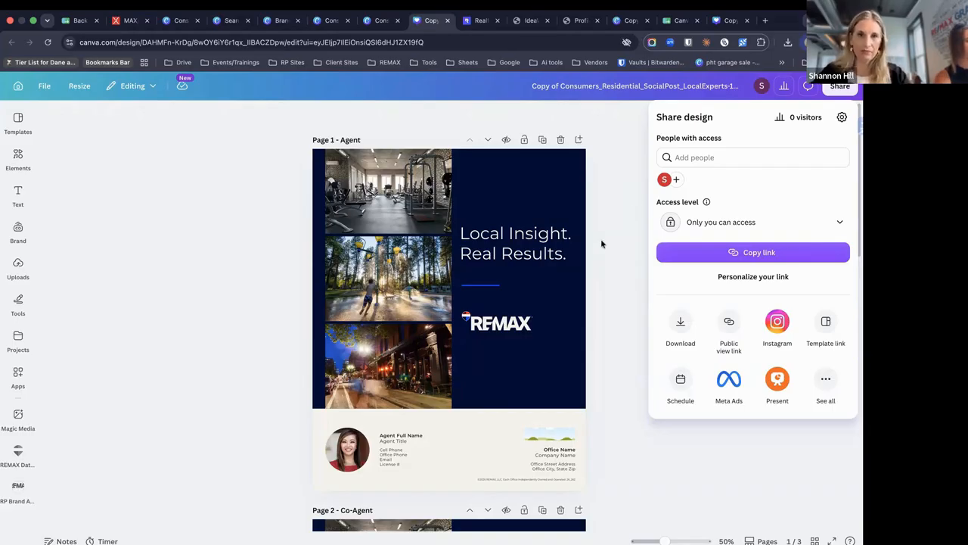
{"action": "left_click", "coordinate": [595, 310]}
Scroll through the Local Insight pages, toggle the Brand panel, and return to Canva Home
{"action": "scroll", "coordinate": [595, 310], "scroll_direction": "down", "scroll_amount": 5}
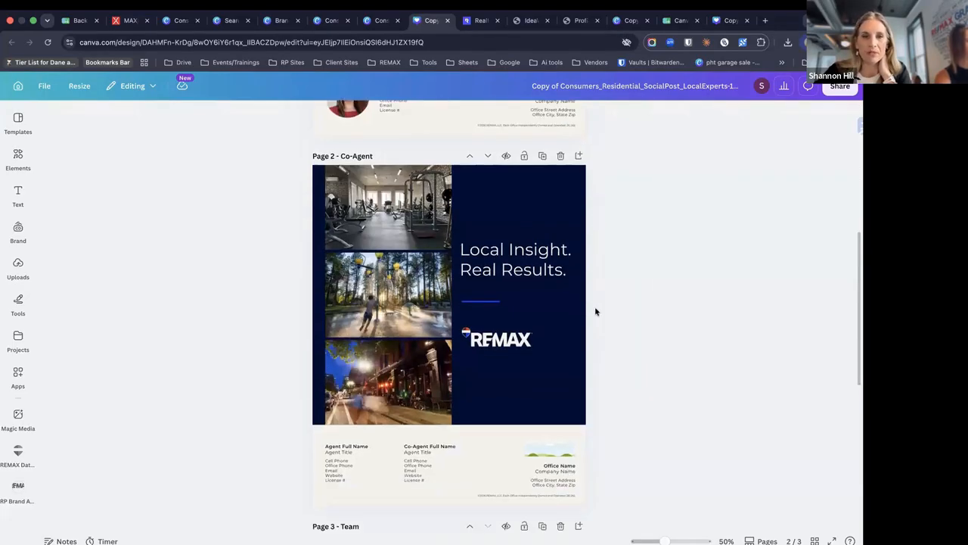
{"action": "scroll", "coordinate": [595, 310], "scroll_direction": "down", "scroll_amount": 5}
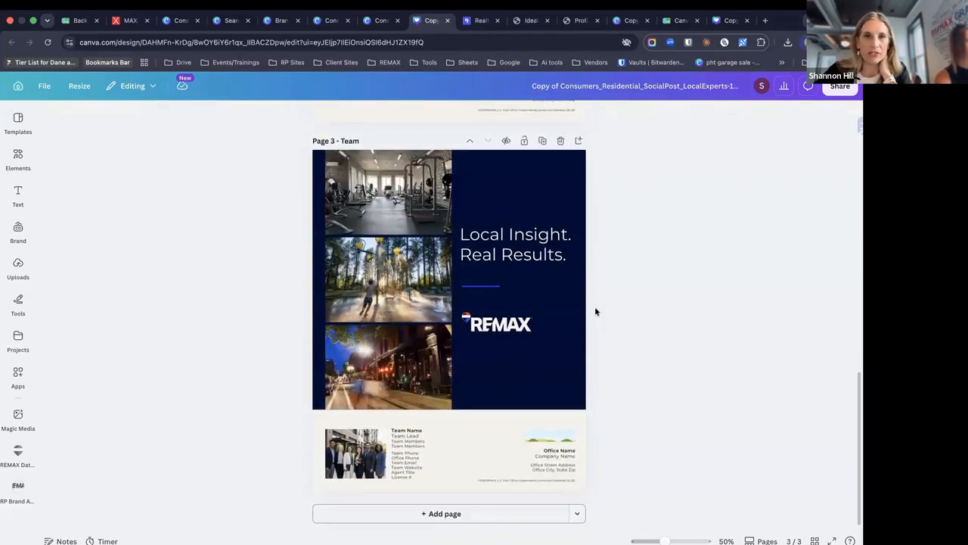
{"action": "scroll", "coordinate": [594, 306], "scroll_direction": "up", "scroll_amount": 15}
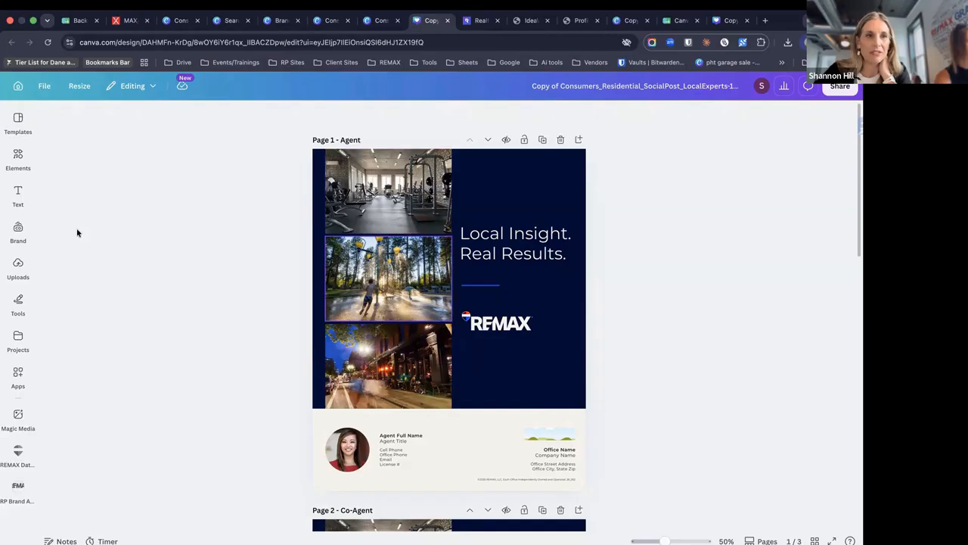
{"action": "left_click", "coordinate": [18, 229]}
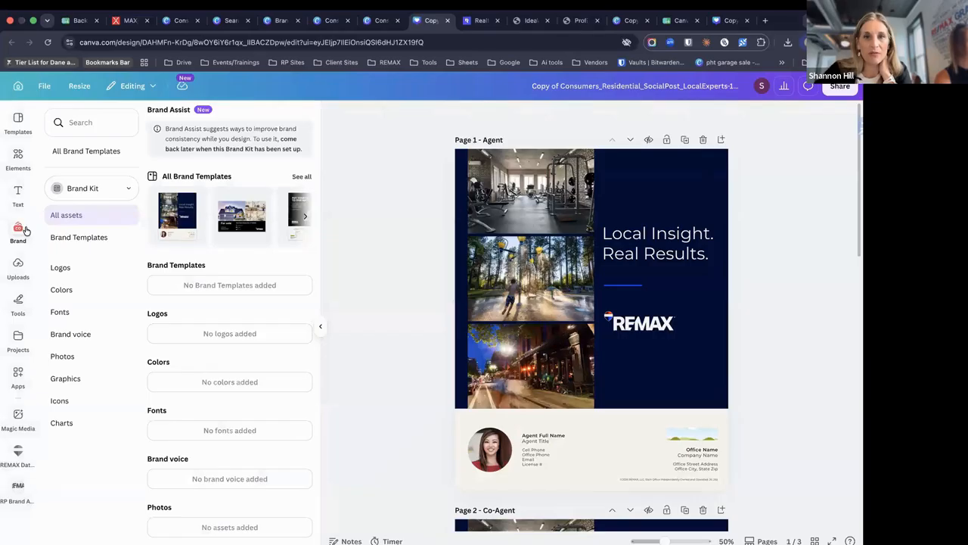
{"action": "left_click", "coordinate": [18, 231]}
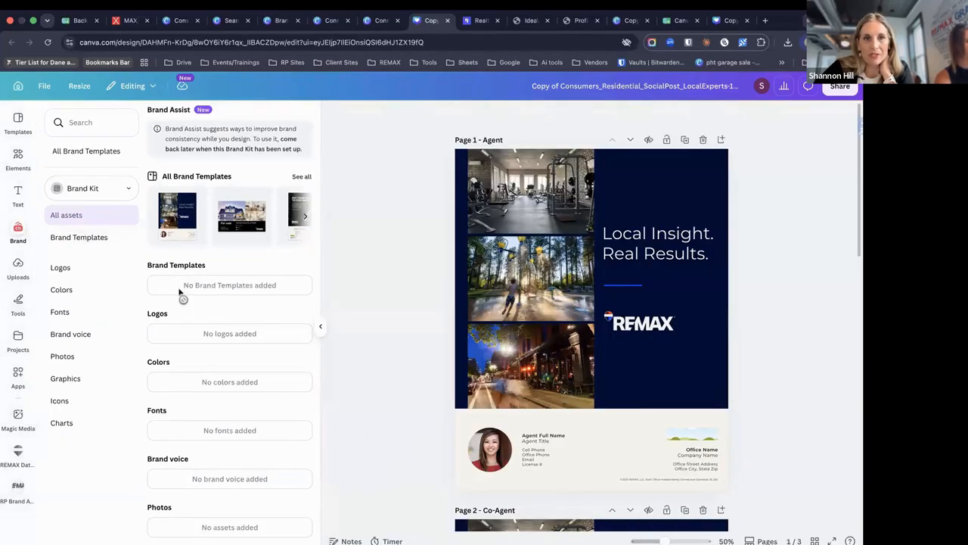
{"action": "left_click", "coordinate": [321, 326]}
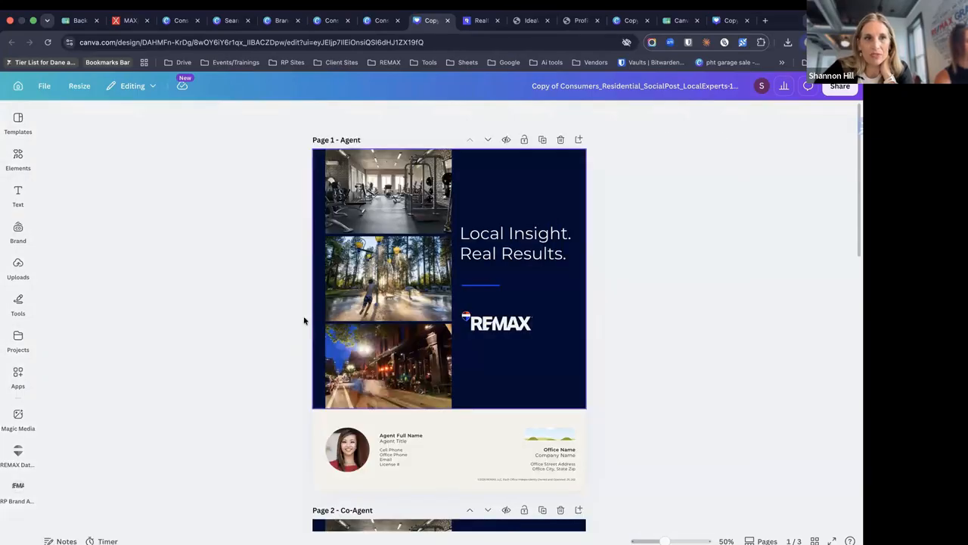
{"action": "left_click", "coordinate": [18, 87]}
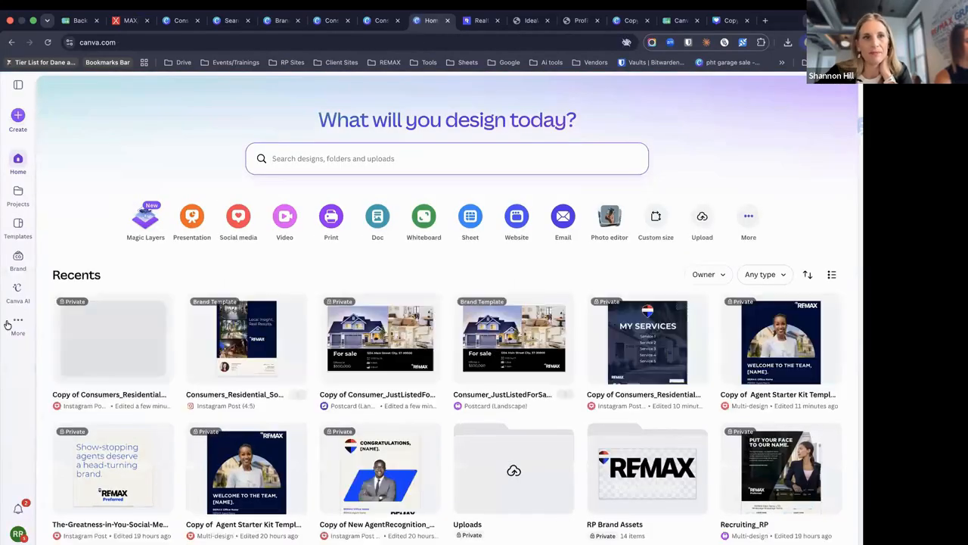
{"action": "mouse_move", "coordinate": [9, 325]}
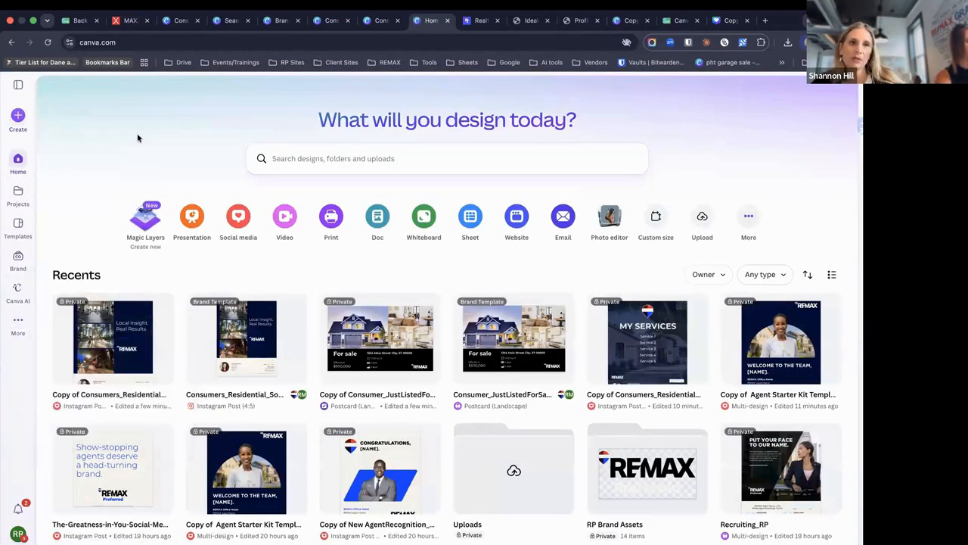
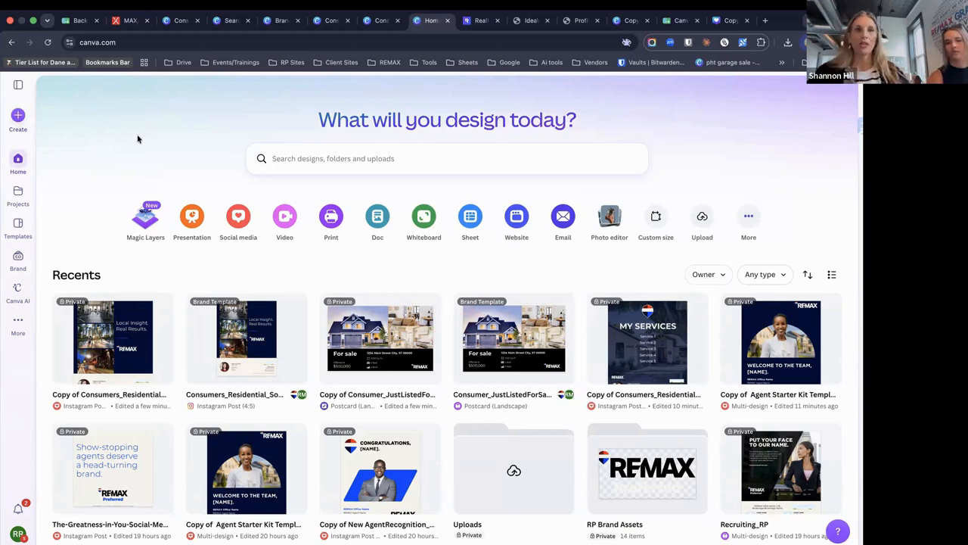
Launch the REMAX + Canva app from MAXCENTER's Apps & Tools page, retrying after a reload
{"action": "left_click", "coordinate": [125, 22]}
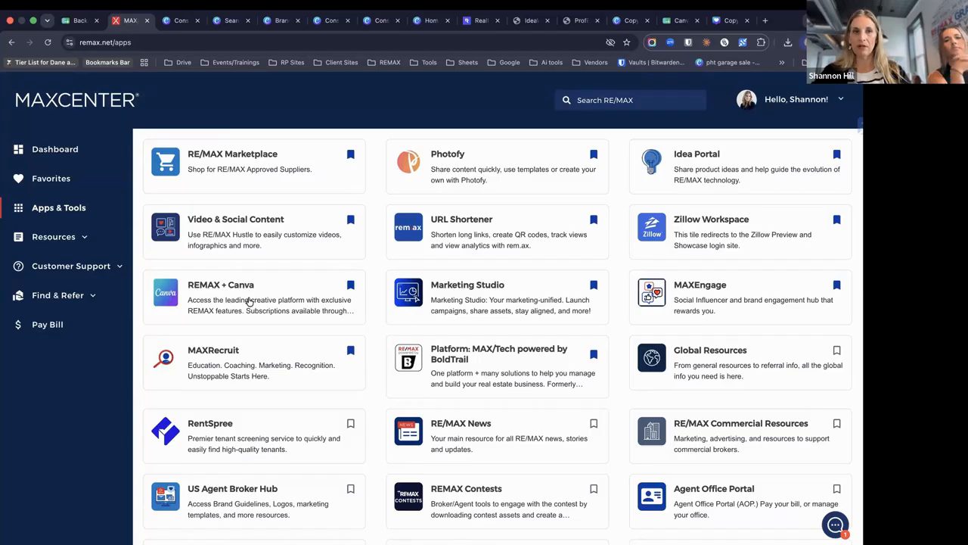
{"action": "left_click", "coordinate": [248, 301]}
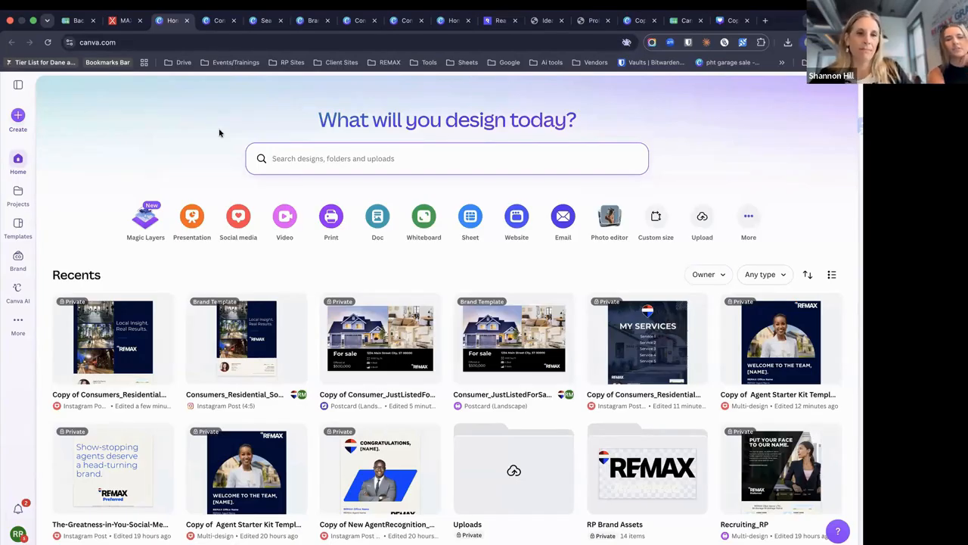
{"action": "left_click", "coordinate": [121, 21]}
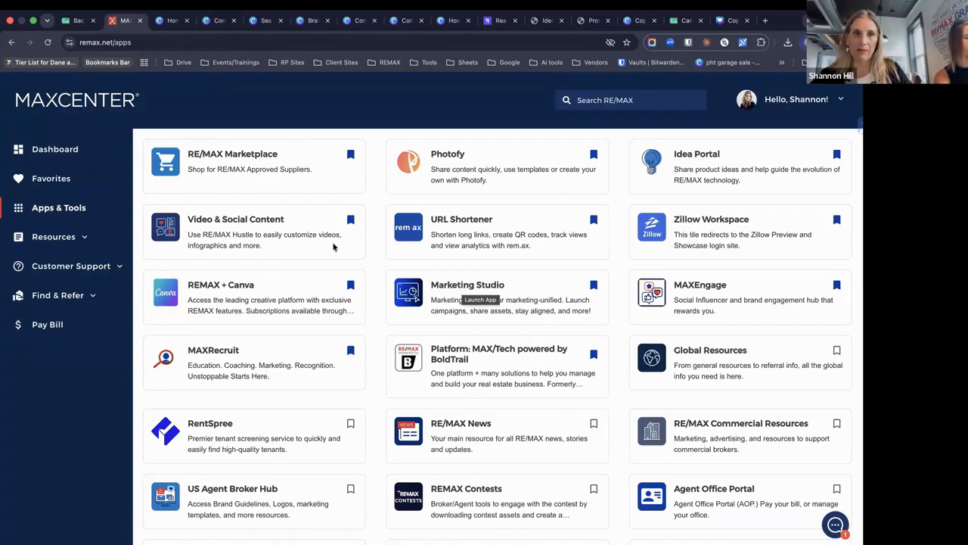
{"action": "left_click", "coordinate": [41, 215]}
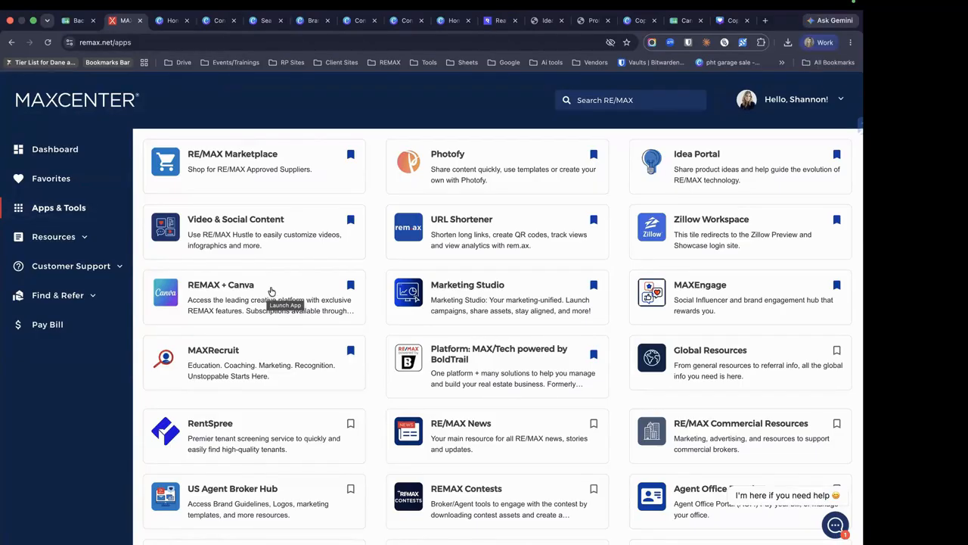
{"action": "left_click", "coordinate": [271, 291]}
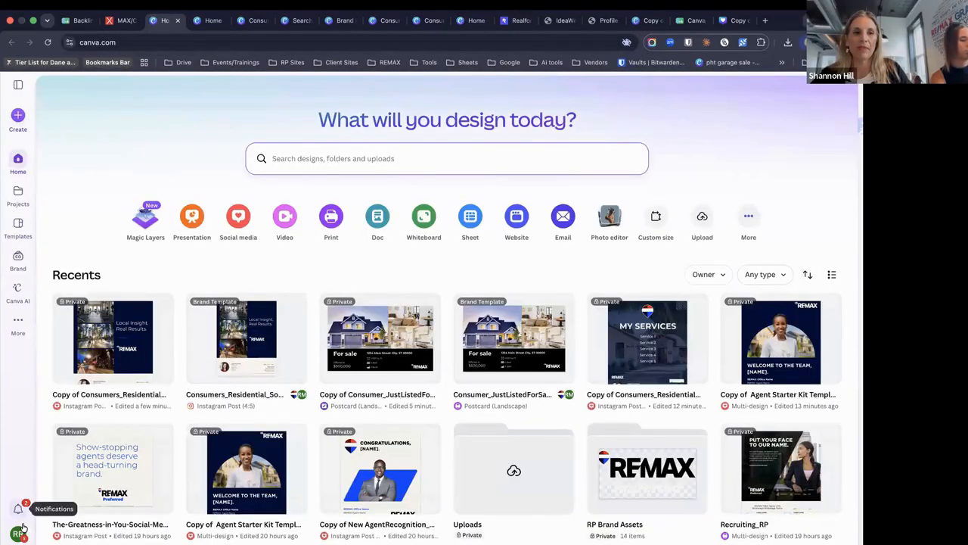
Switch the Canva workspace to the REMAX Agent team
{"action": "left_click", "coordinate": [19, 533]}
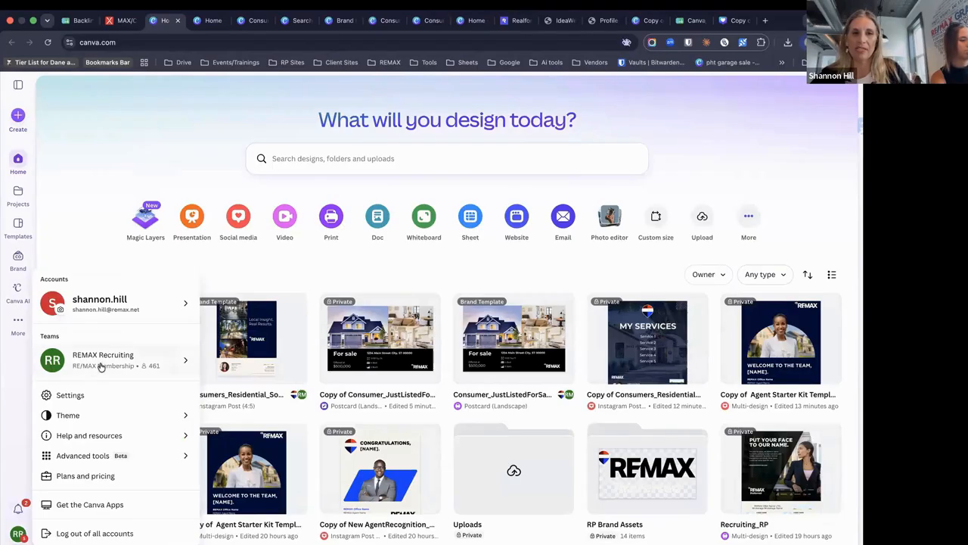
{"action": "mouse_move", "coordinate": [109, 368]}
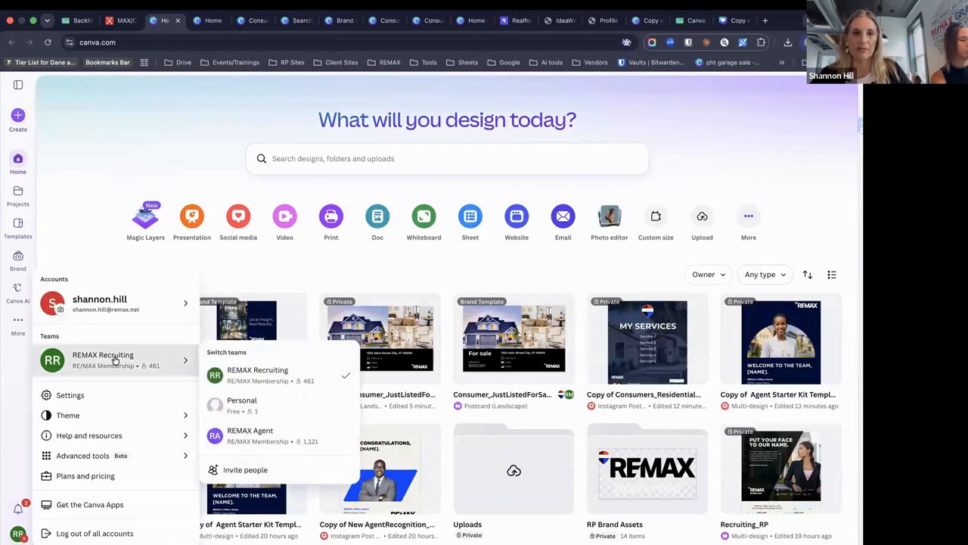
{"action": "left_click", "coordinate": [277, 440]}
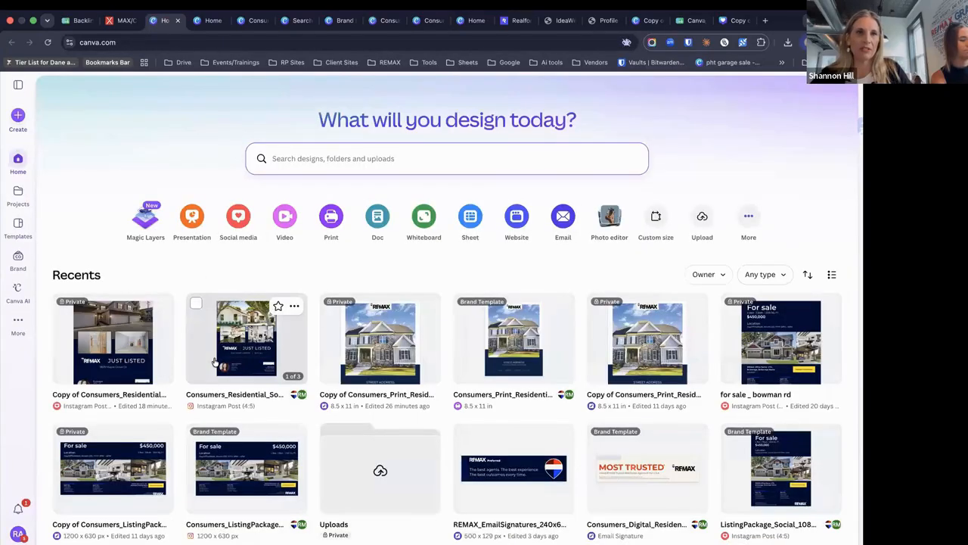
Browse the REMAX Brand Templates library, including Consumers_Print and TRC_Social_Stories
{"action": "left_click", "coordinate": [18, 258]}
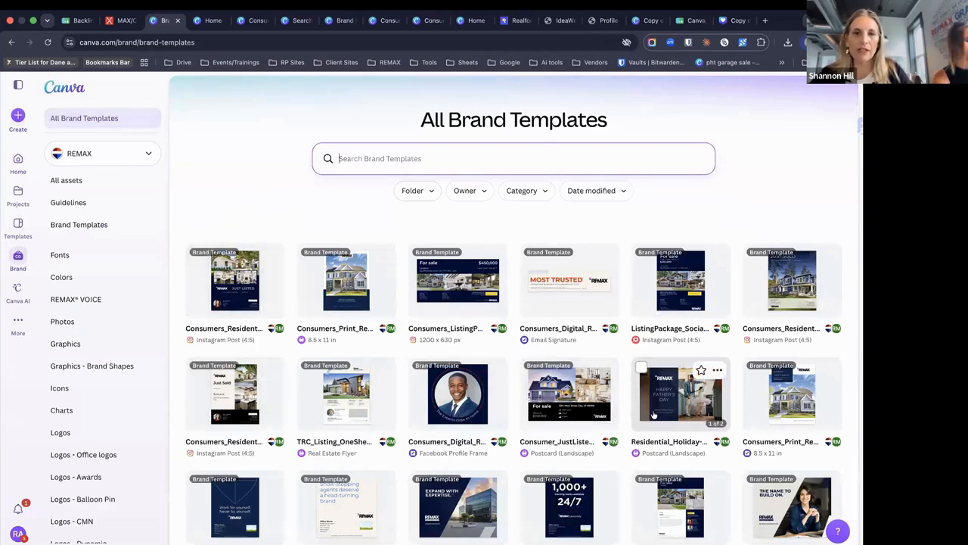
{"action": "scroll", "coordinate": [653, 414], "scroll_direction": "down", "scroll_amount": 1}
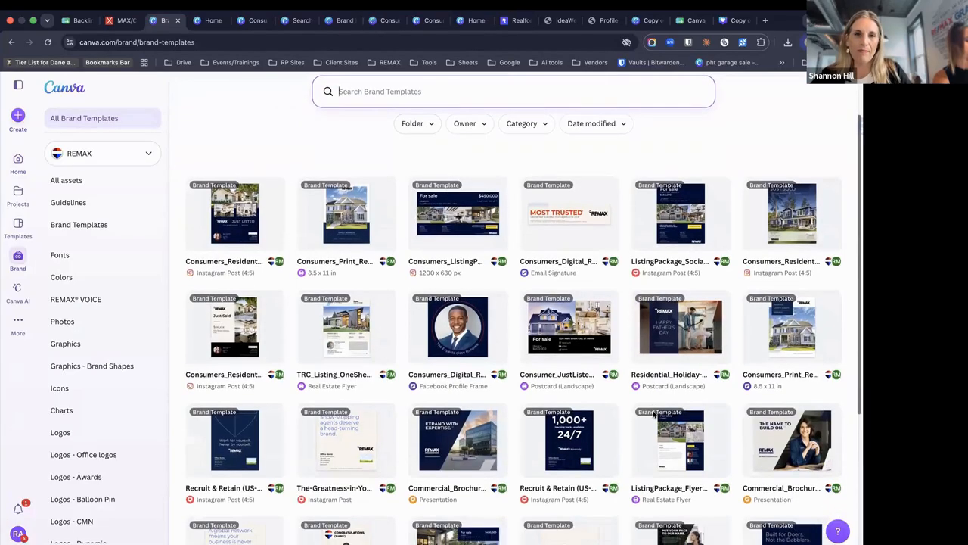
{"action": "scroll", "coordinate": [654, 414], "scroll_direction": "down", "scroll_amount": 10}
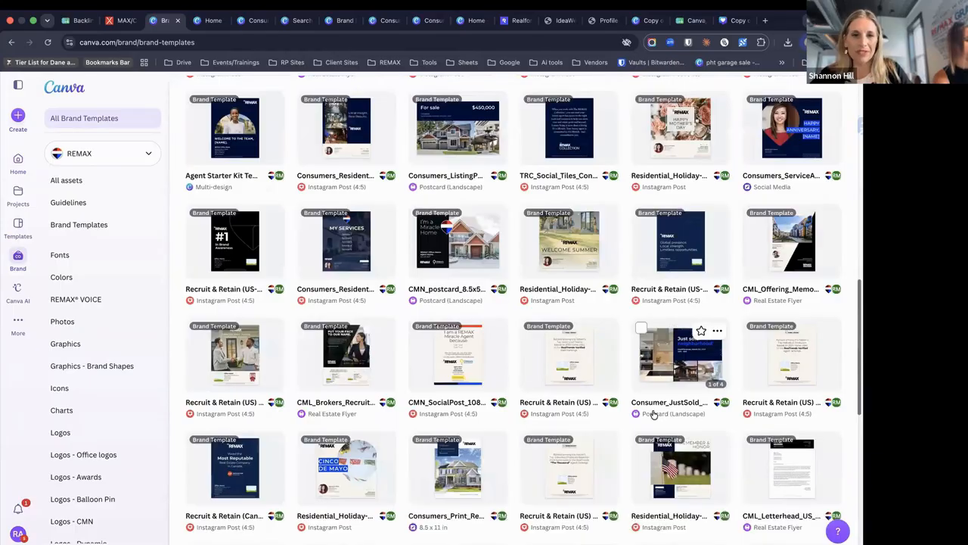
{"action": "scroll", "coordinate": [654, 415], "scroll_direction": "down", "scroll_amount": 1}
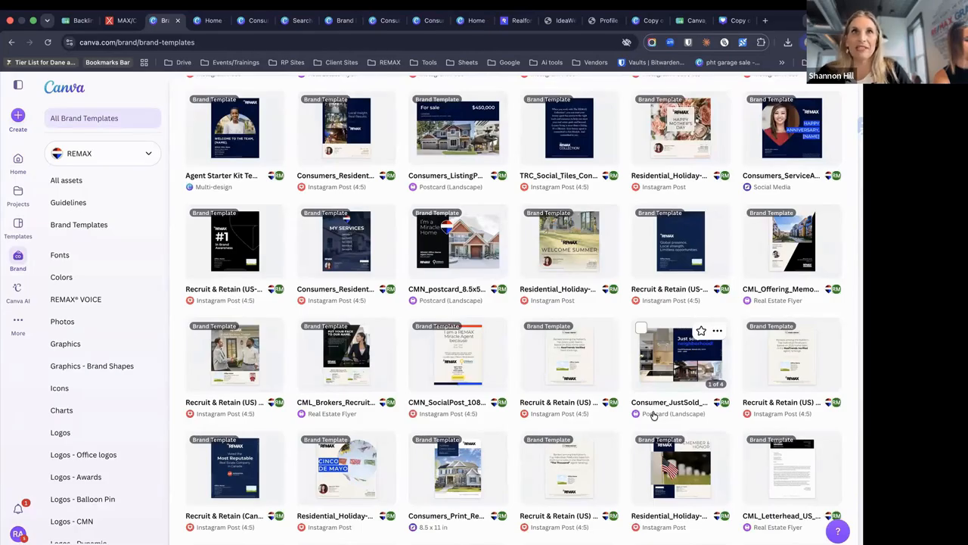
{"action": "scroll", "coordinate": [654, 414], "scroll_direction": "down", "scroll_amount": 1}
{"action": "scroll", "coordinate": [653, 415], "scroll_direction": "down", "scroll_amount": 1}
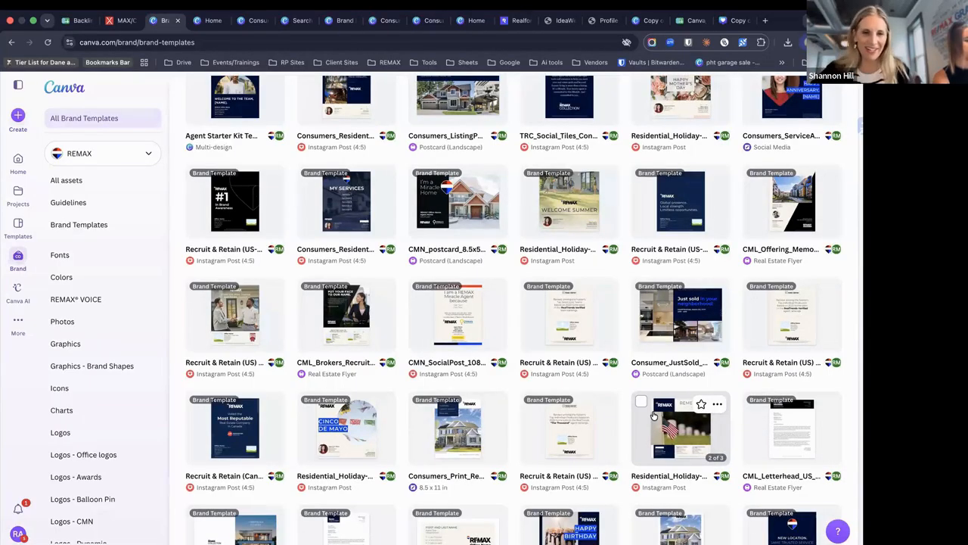
{"action": "scroll", "coordinate": [665, 430], "scroll_direction": "down", "scroll_amount": 5}
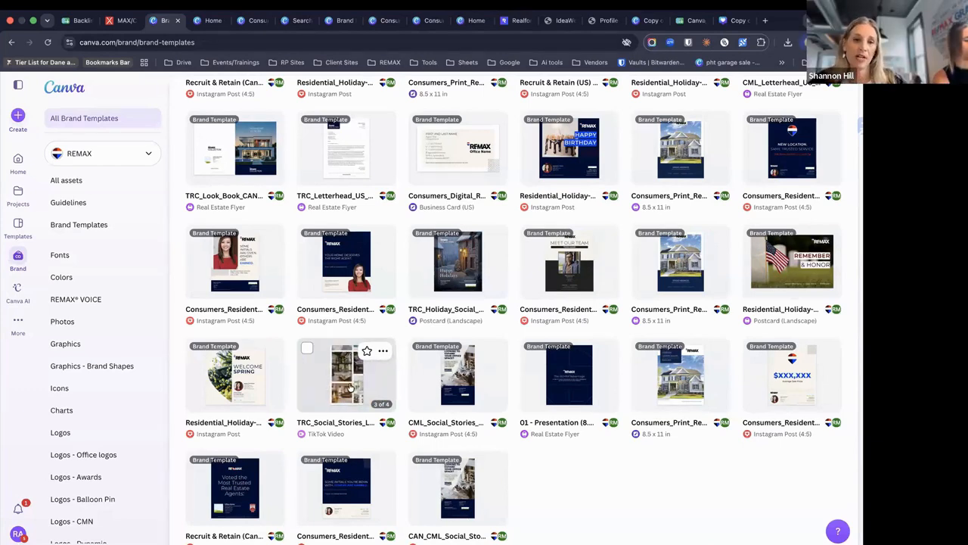
Switch to the Marketing account and return to Home showing designs like Flyers_May 2026
{"action": "left_click", "coordinate": [18, 533]}
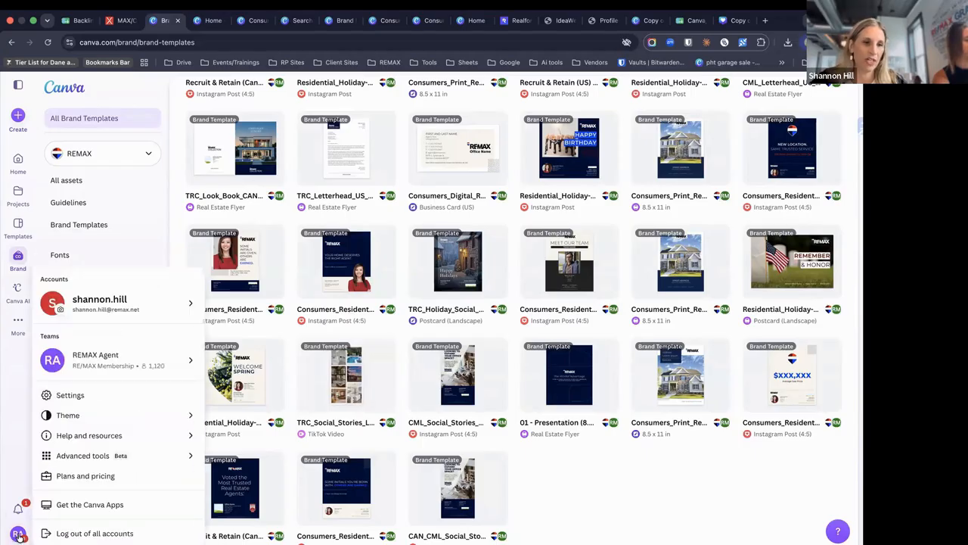
{"action": "left_click", "coordinate": [149, 304]}
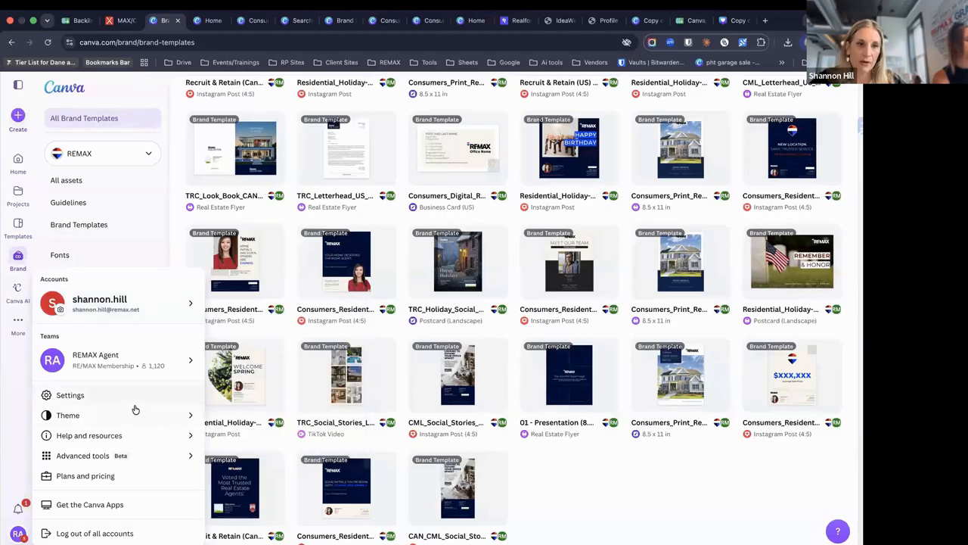
{"action": "left_click", "coordinate": [141, 365]}
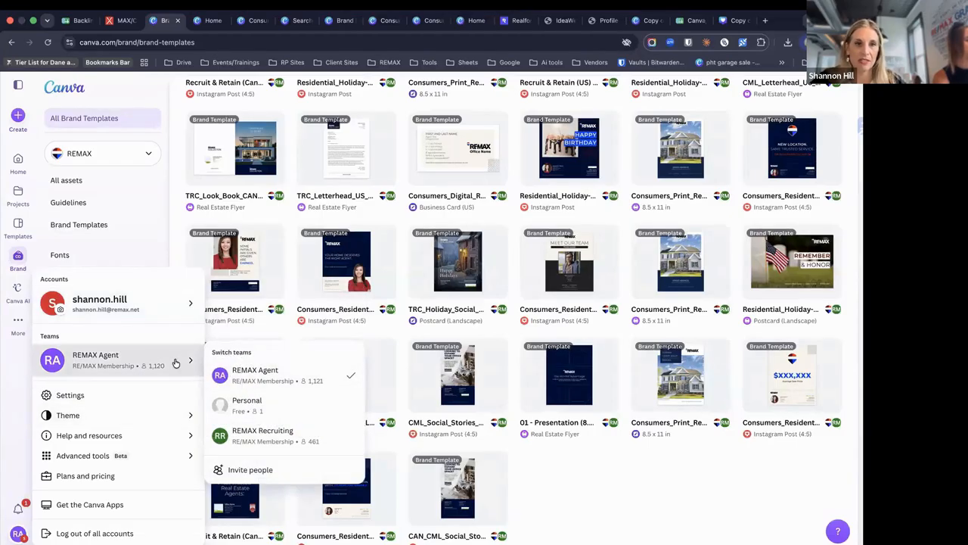
{"action": "mouse_move", "coordinate": [165, 309]}
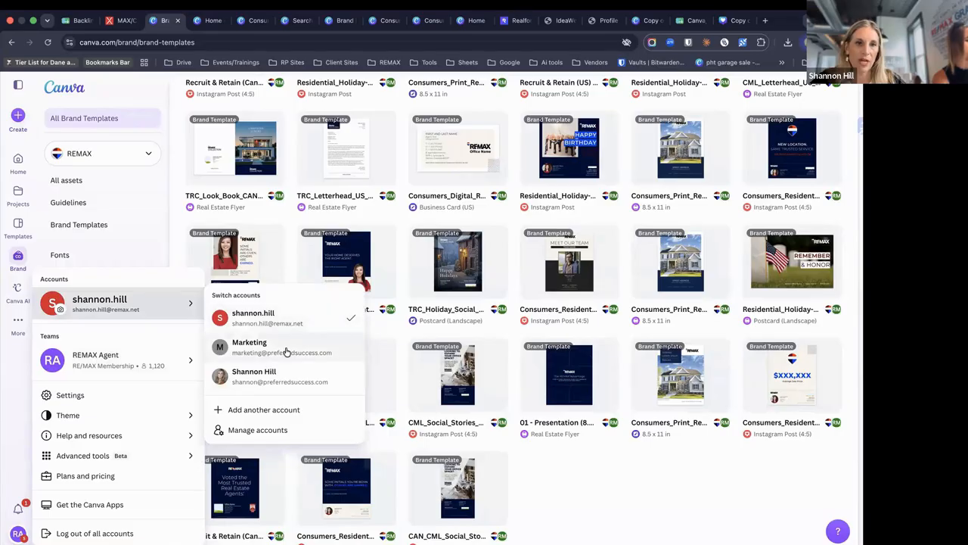
{"action": "left_click", "coordinate": [286, 351]}
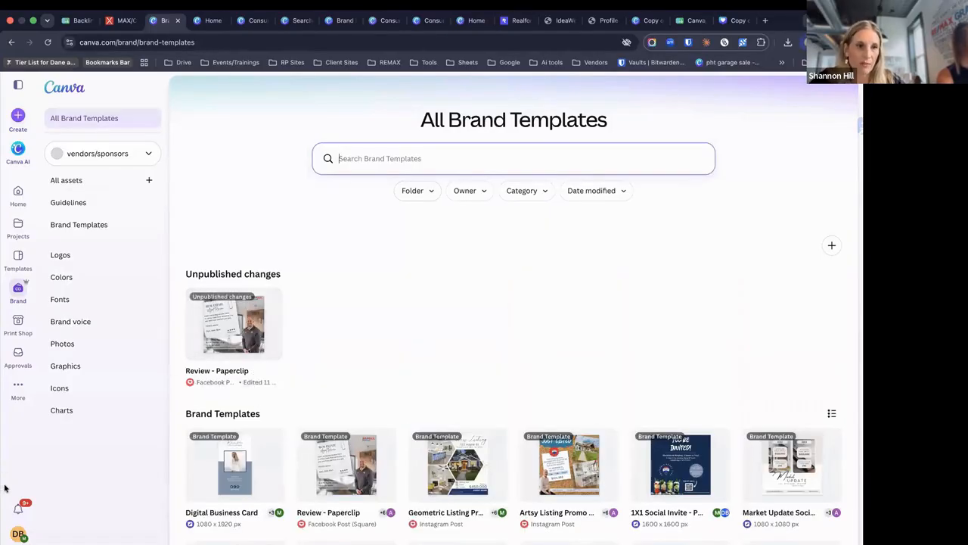
{"action": "left_click", "coordinate": [19, 534]}
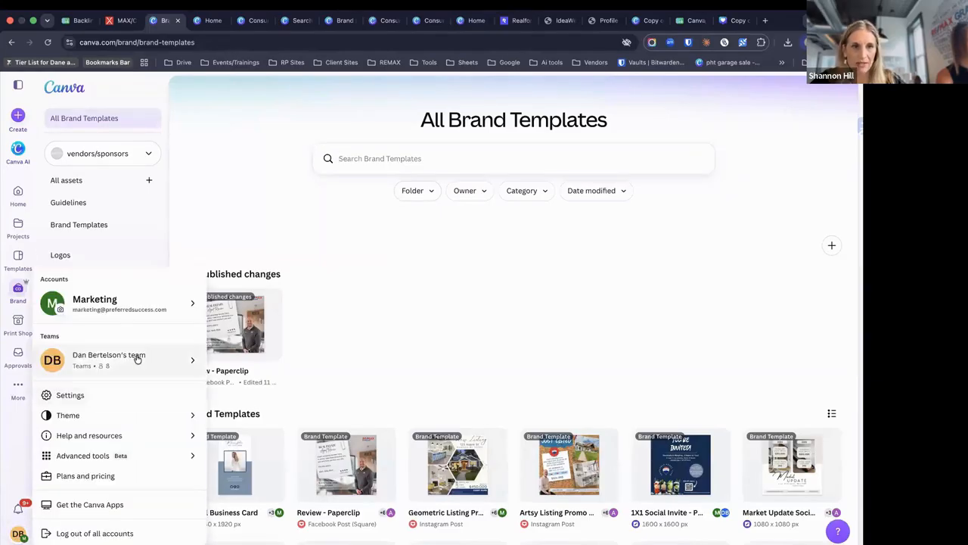
{"action": "mouse_move", "coordinate": [167, 344]}
{"action": "left_click", "coordinate": [248, 255]}
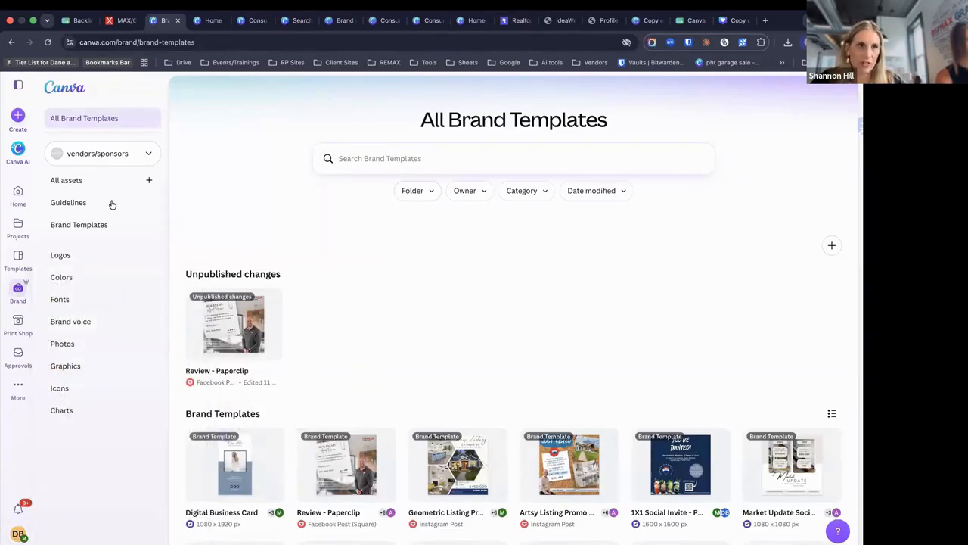
{"action": "left_click", "coordinate": [17, 193]}
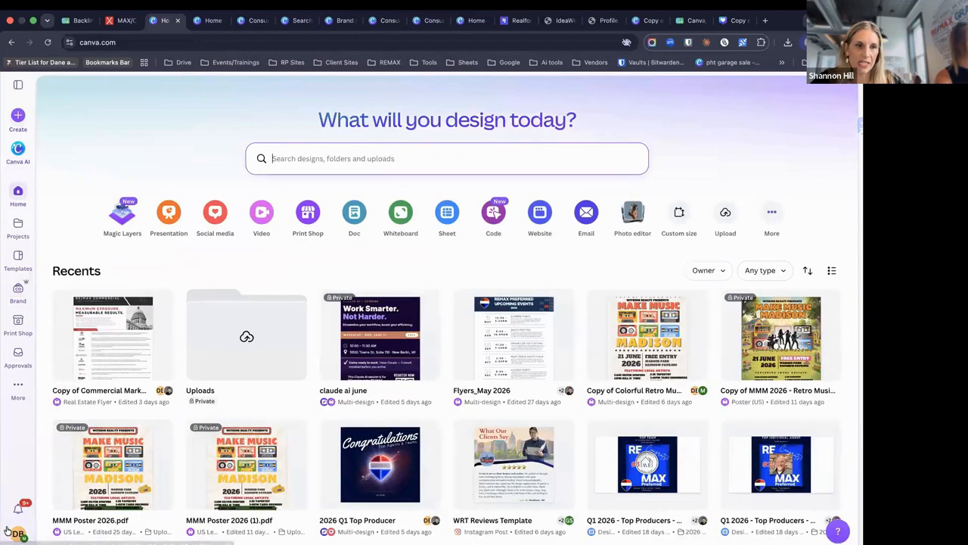
{"action": "left_click", "coordinate": [16, 532]}
{"action": "mouse_move", "coordinate": [140, 369]}
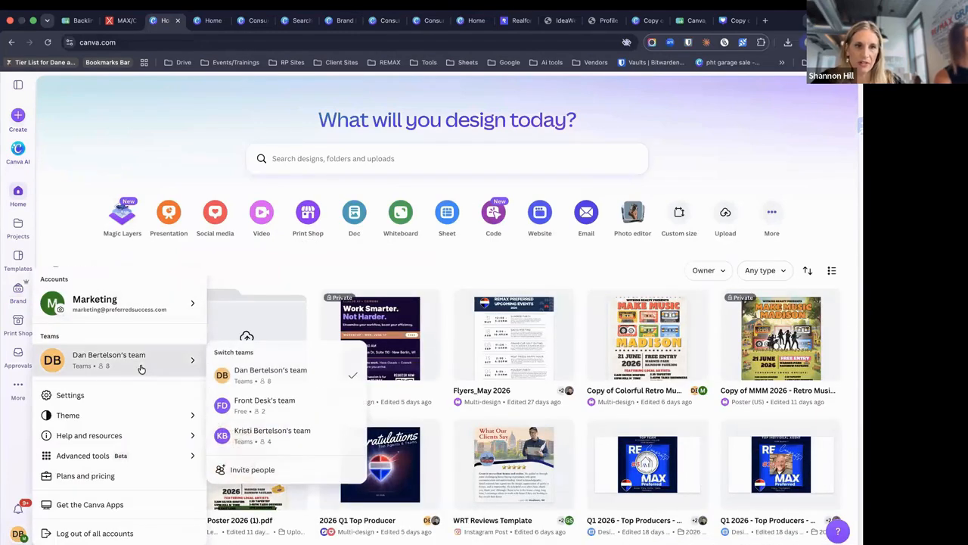
{"action": "left_click", "coordinate": [392, 265]}
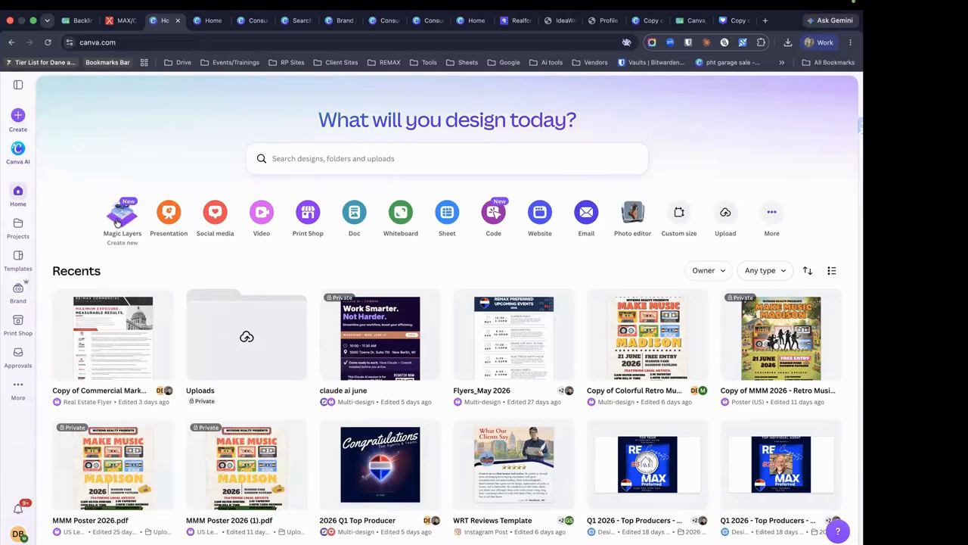
{"action": "left_click", "coordinate": [15, 538]}
{"action": "mouse_move", "coordinate": [115, 304]}
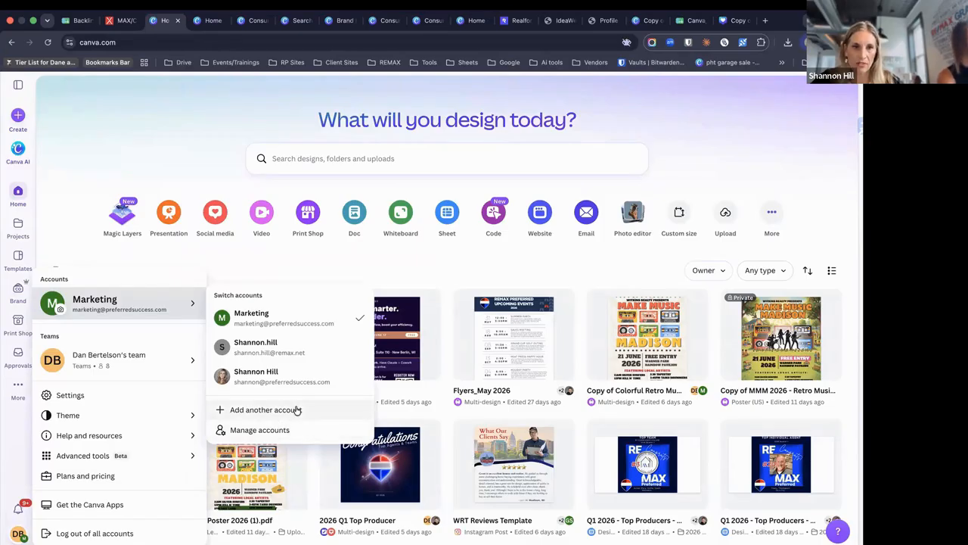
{"action": "left_click", "coordinate": [296, 353]}
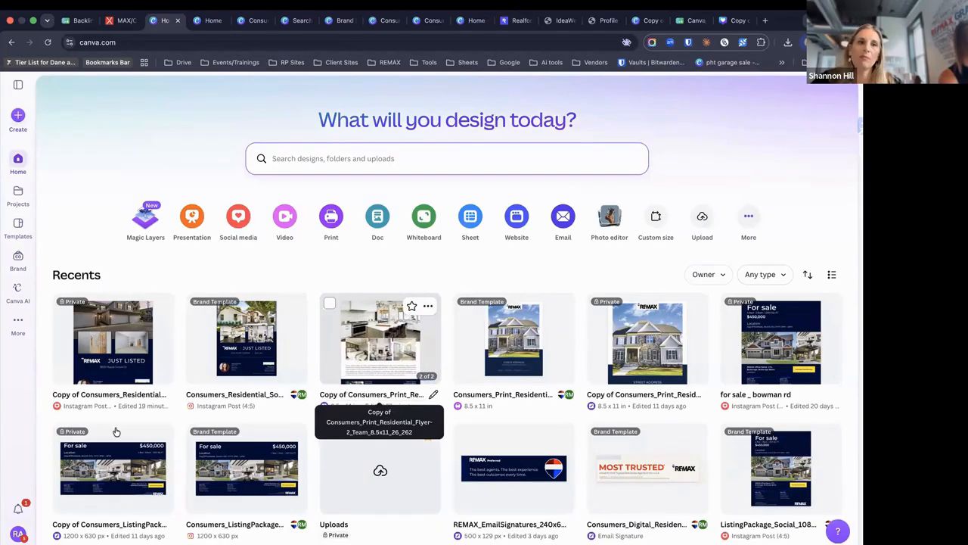
{"action": "left_click", "coordinate": [19, 533]}
{"action": "left_click", "coordinate": [146, 300]}
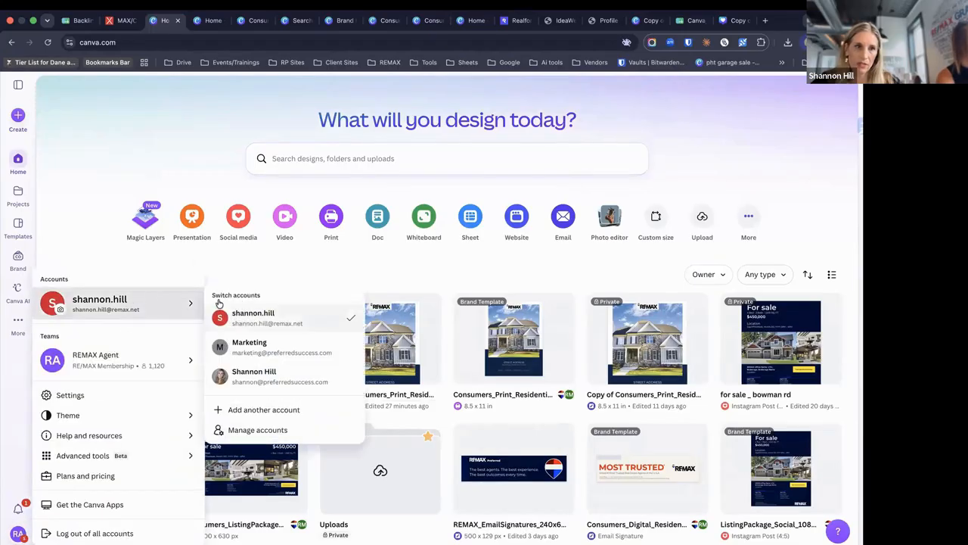
{"action": "left_click", "coordinate": [272, 346]}
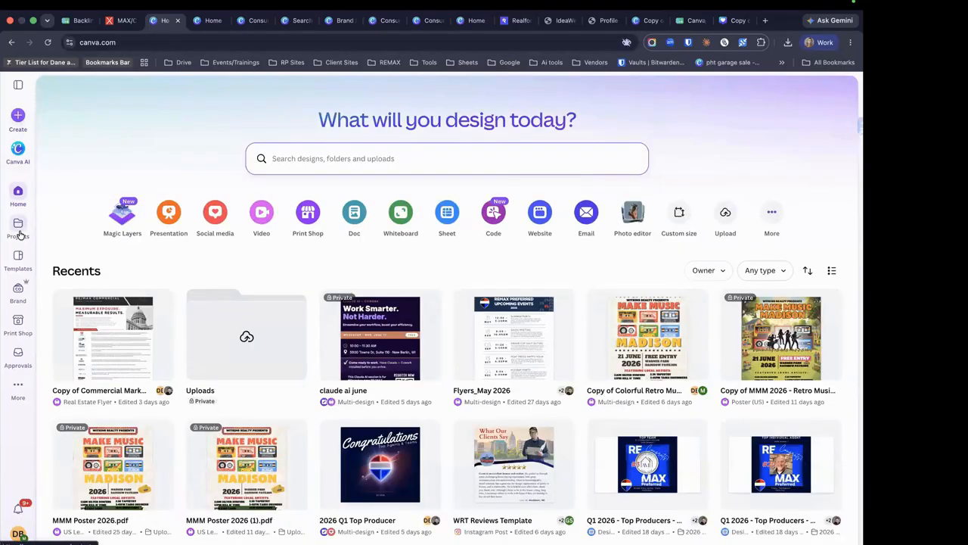
{"action": "left_click", "coordinate": [18, 226]}
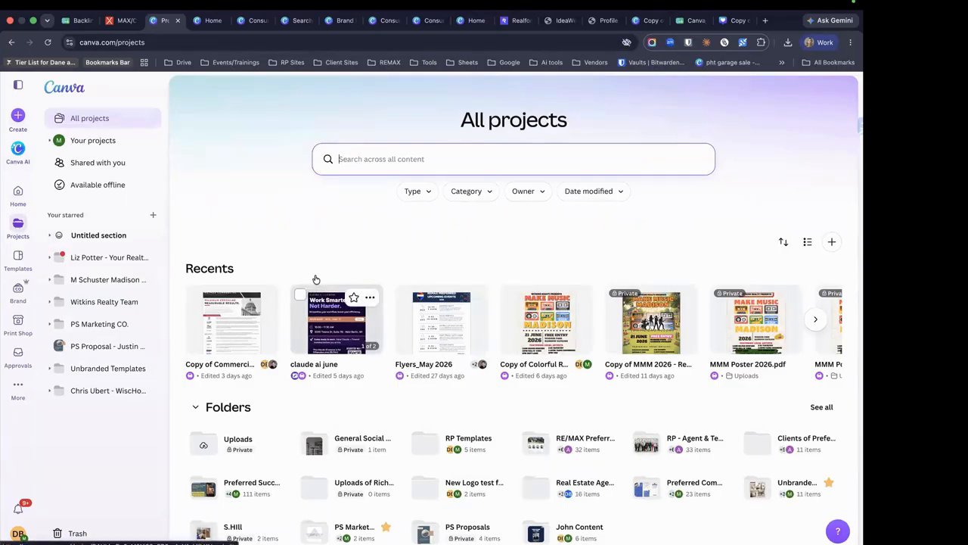
Scroll the Projects page and expand the Folders section to show every folder
{"action": "scroll", "coordinate": [315, 277], "scroll_direction": "down", "scroll_amount": 1}
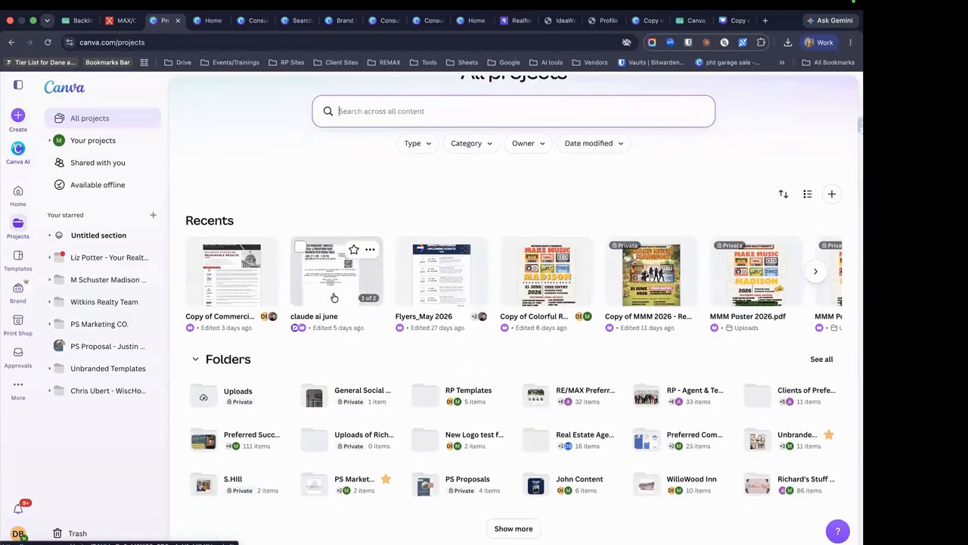
{"action": "scroll", "coordinate": [318, 296], "scroll_direction": "down", "scroll_amount": 1}
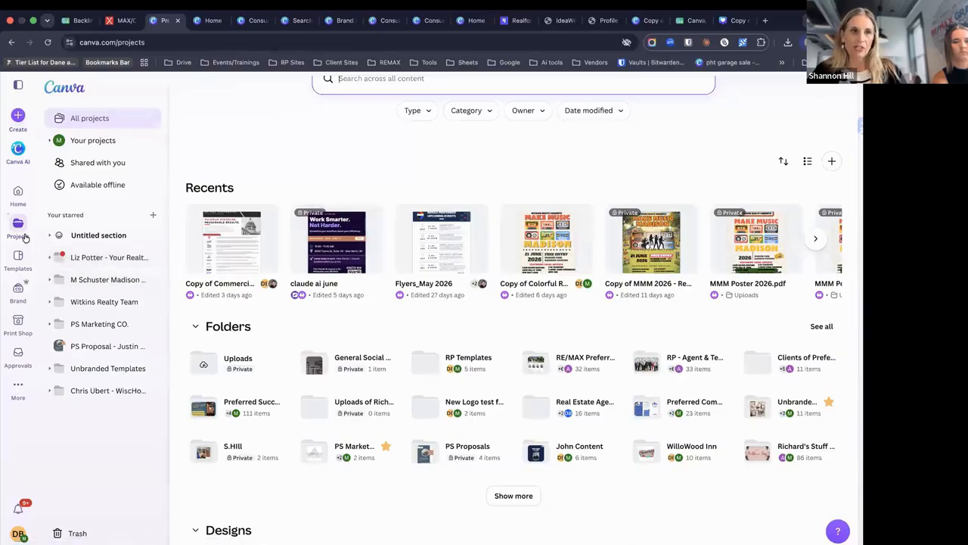
{"action": "scroll", "coordinate": [454, 318], "scroll_direction": "up", "scroll_amount": 2}
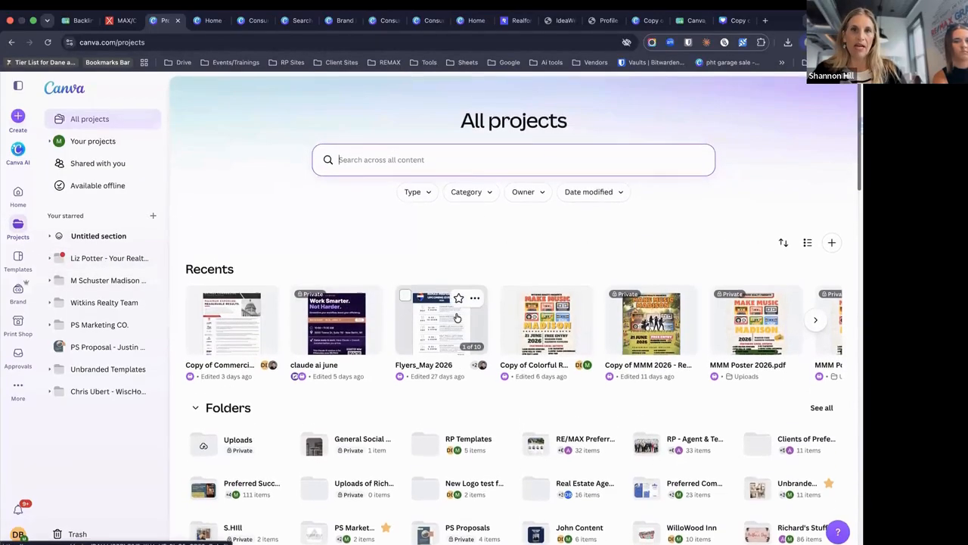
{"action": "scroll", "coordinate": [456, 318], "scroll_direction": "down", "scroll_amount": 5}
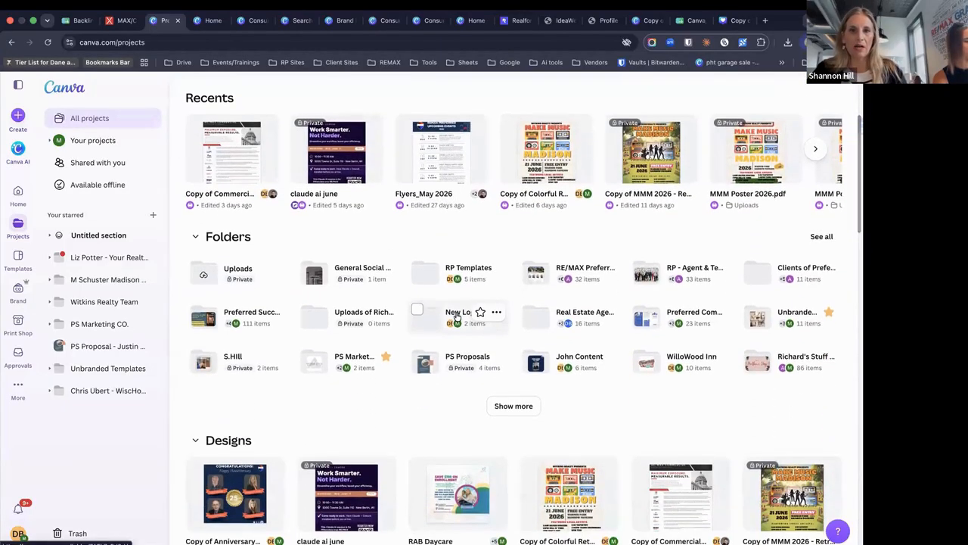
{"action": "scroll", "coordinate": [456, 317], "scroll_direction": "down", "scroll_amount": 1}
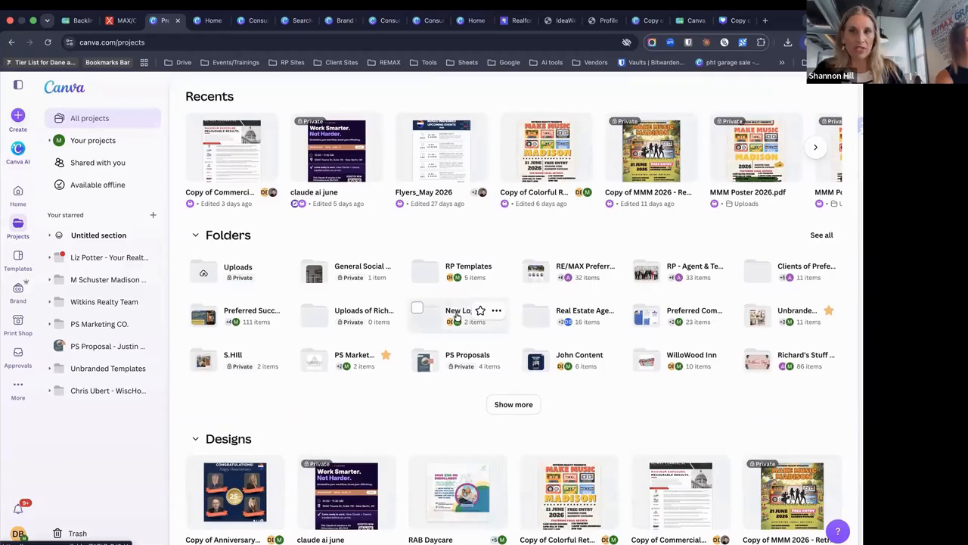
{"action": "left_click", "coordinate": [820, 235]}
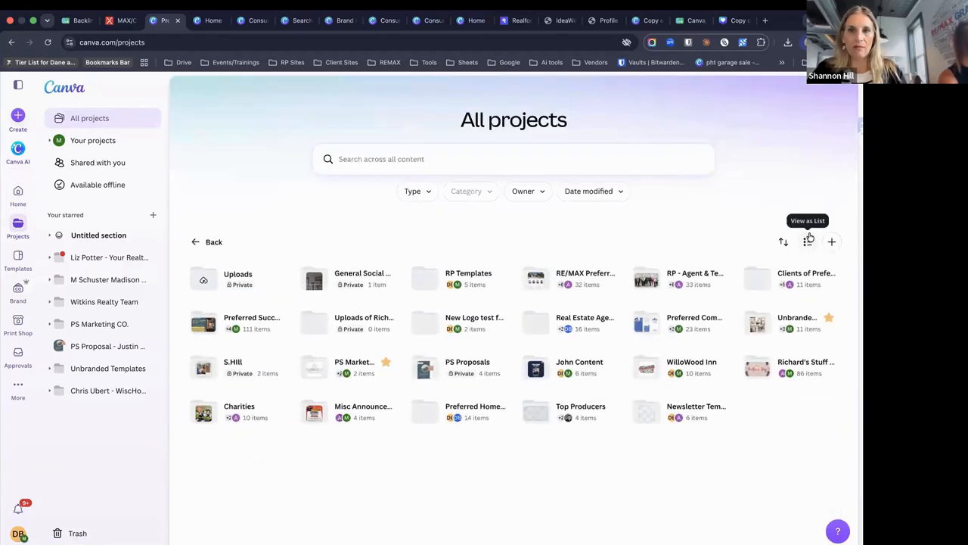
Select and deselect the Clients and RP - Agent & Team Folders folders
{"action": "left_click", "coordinate": [750, 271]}
{"action": "left_click", "coordinate": [750, 270]}
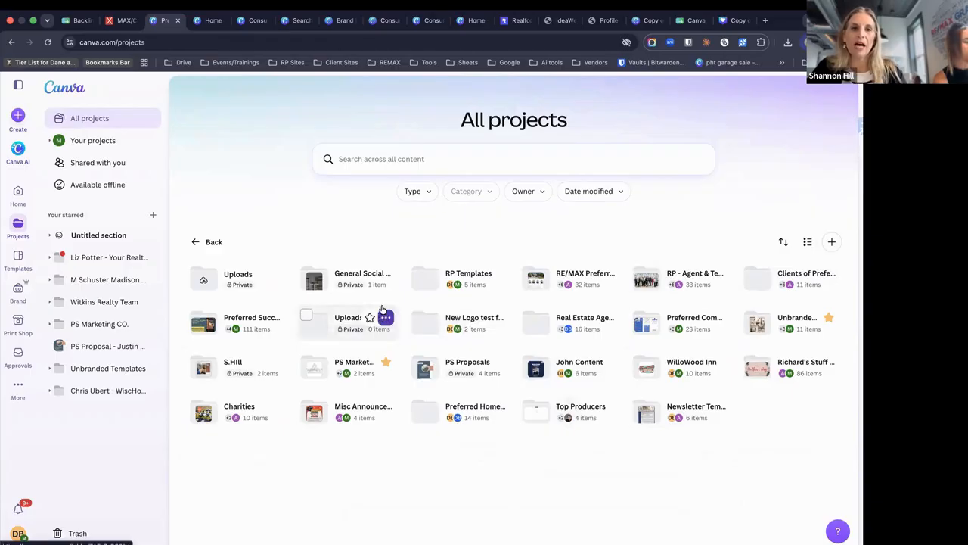
{"action": "left_click", "coordinate": [640, 271]}
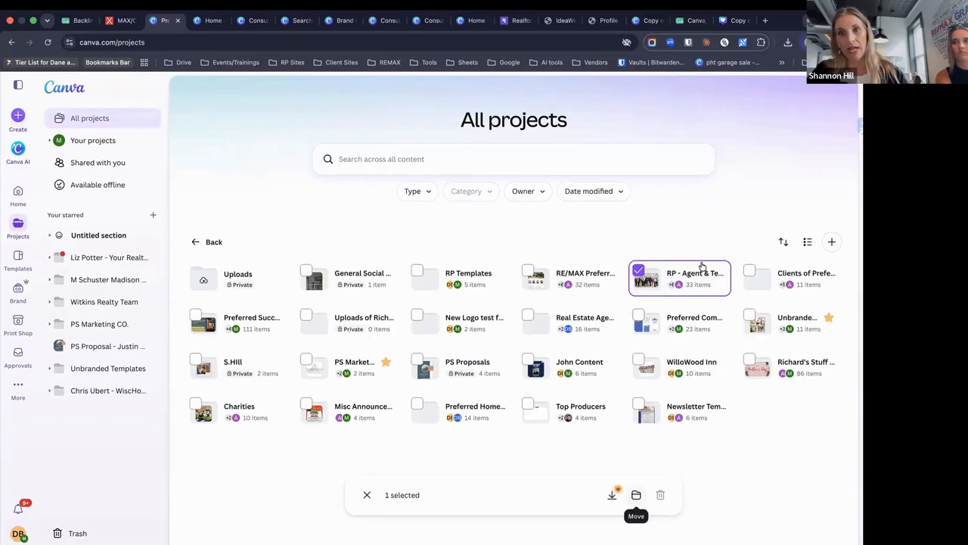
{"action": "left_click", "coordinate": [639, 270]}
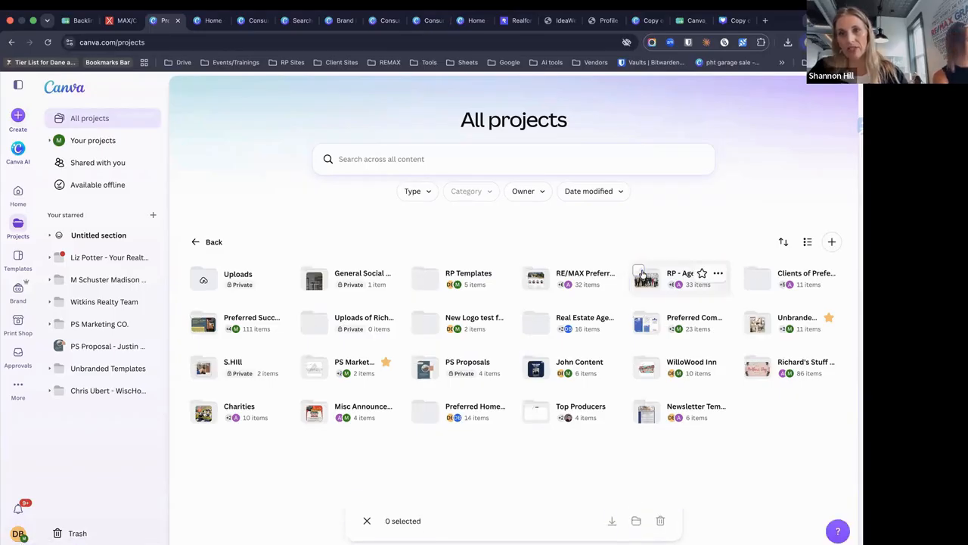
{"action": "left_click", "coordinate": [719, 274]}
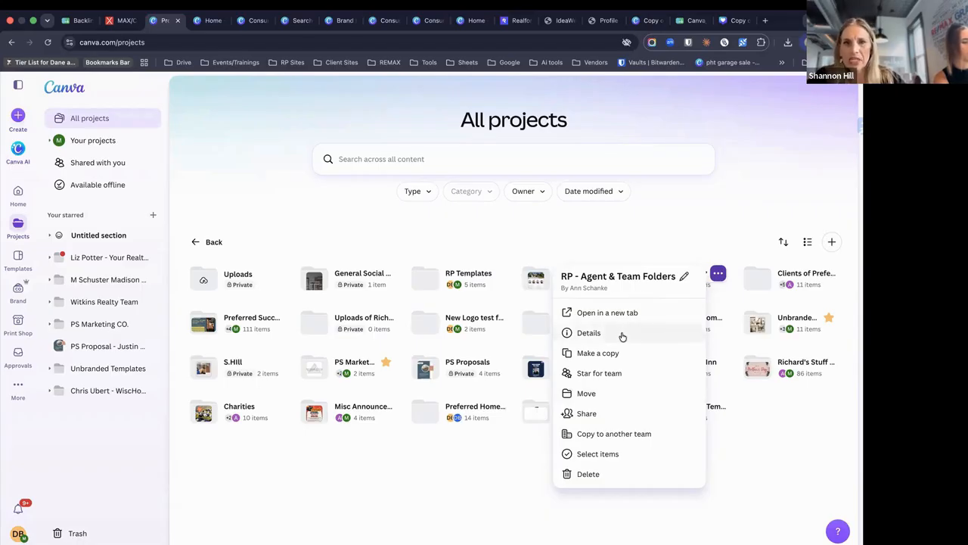
{"action": "left_click", "coordinate": [588, 413]}
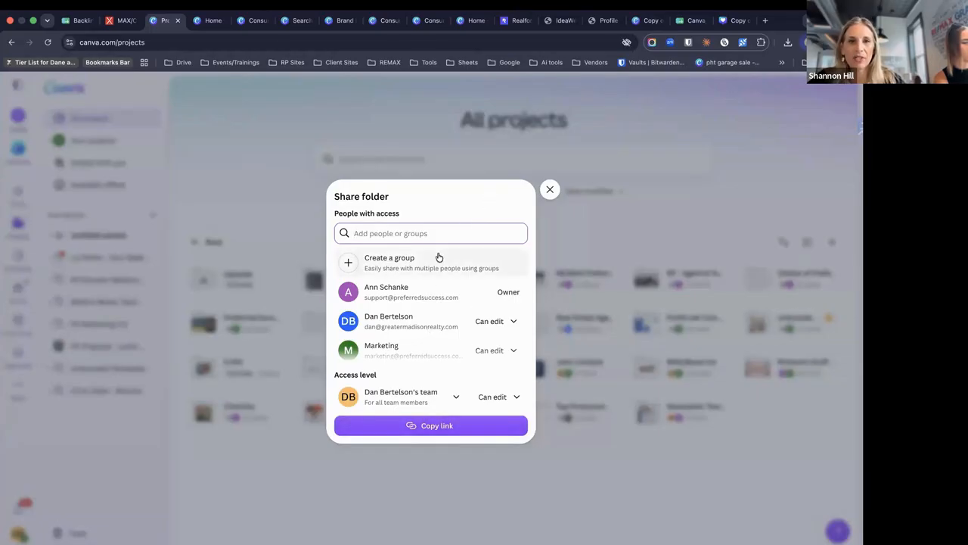
{"action": "left_click", "coordinate": [550, 190]}
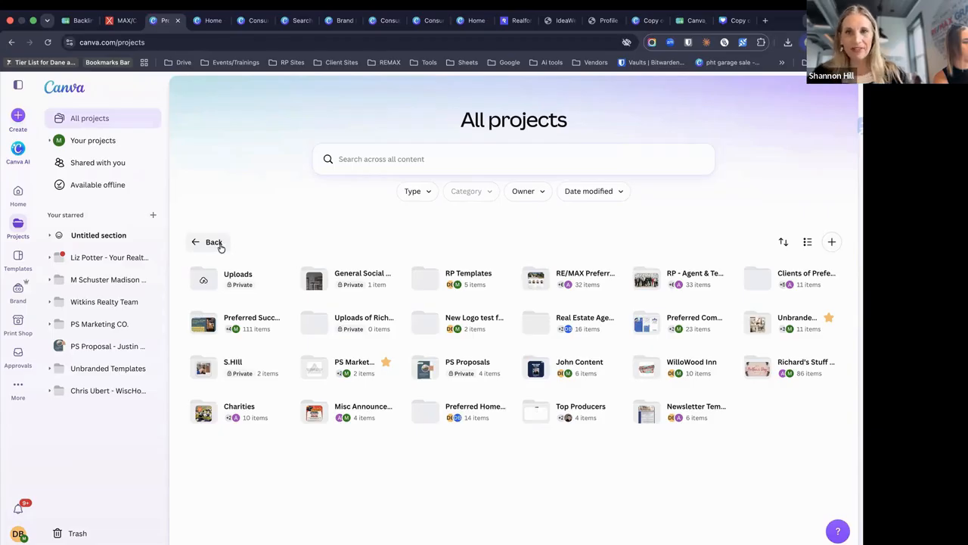
{"action": "left_click", "coordinate": [214, 242]}
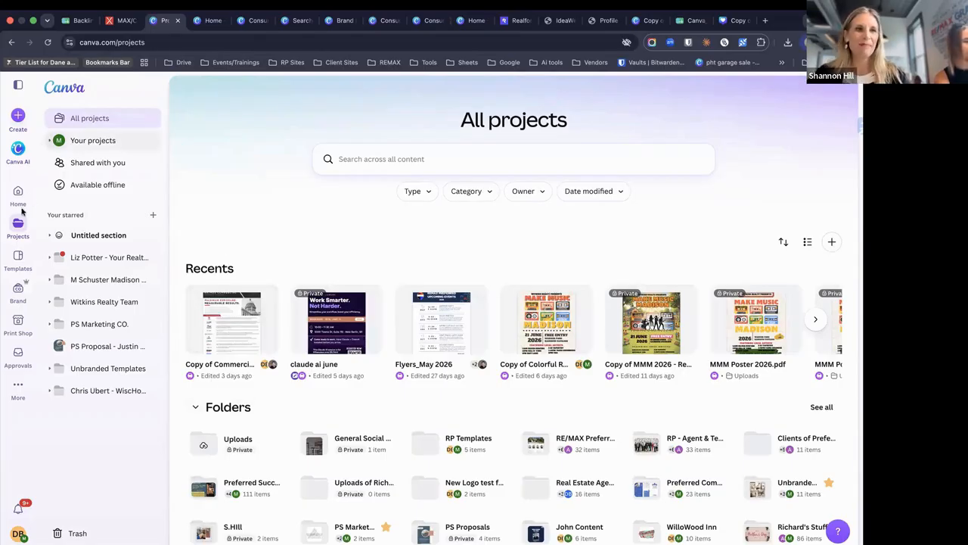
Try moving the commercial marketing flyer copy twice, closing the Move dialog without moving it
{"action": "left_click", "coordinate": [266, 298]}
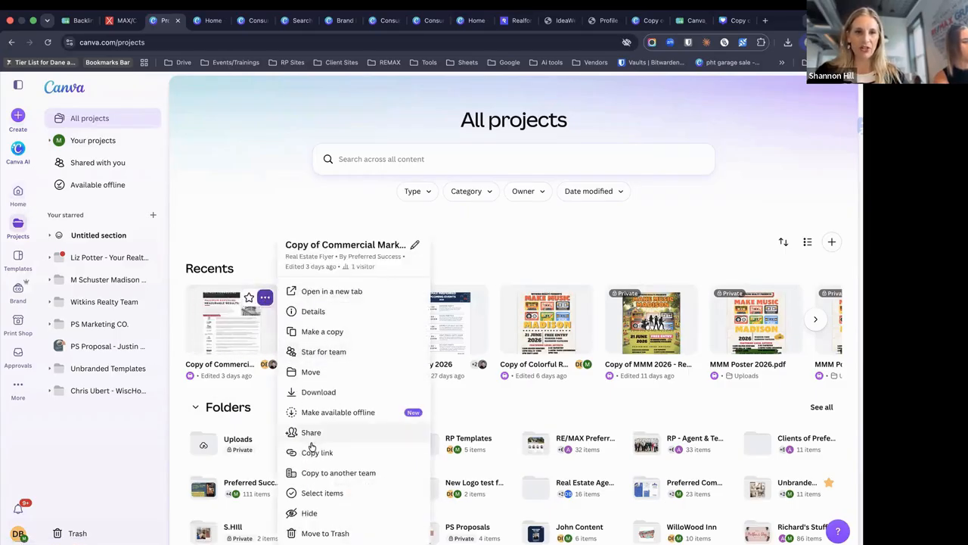
{"action": "left_click", "coordinate": [321, 373]}
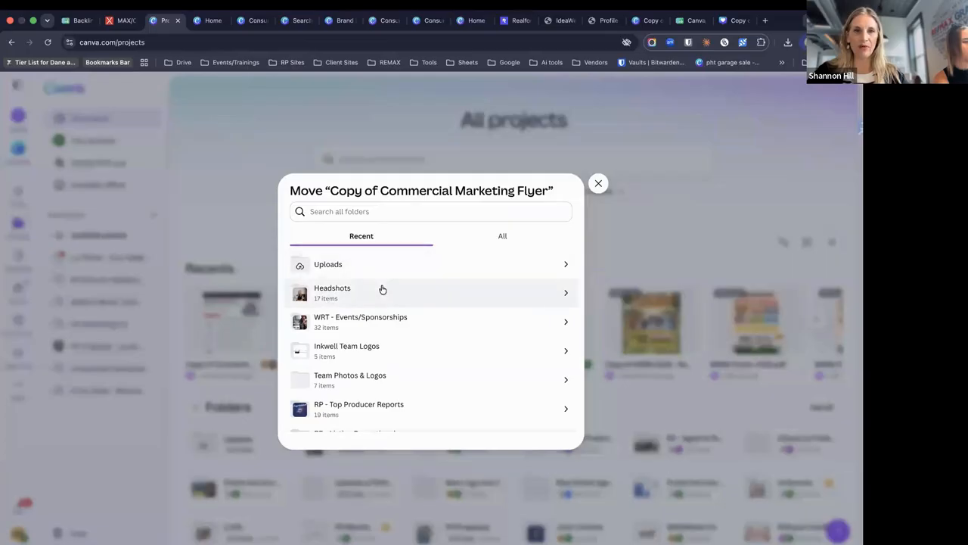
{"action": "left_click", "coordinate": [599, 183]}
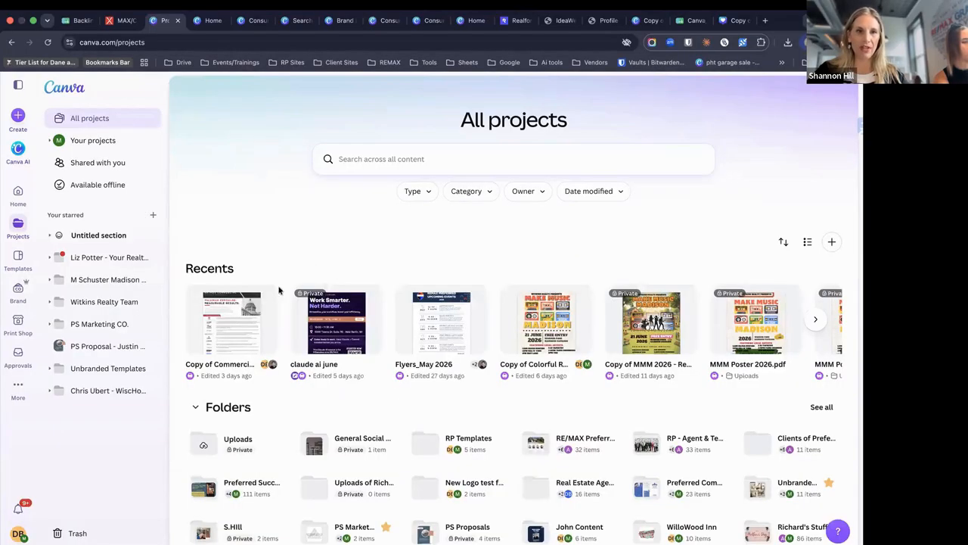
{"action": "left_click", "coordinate": [265, 297]}
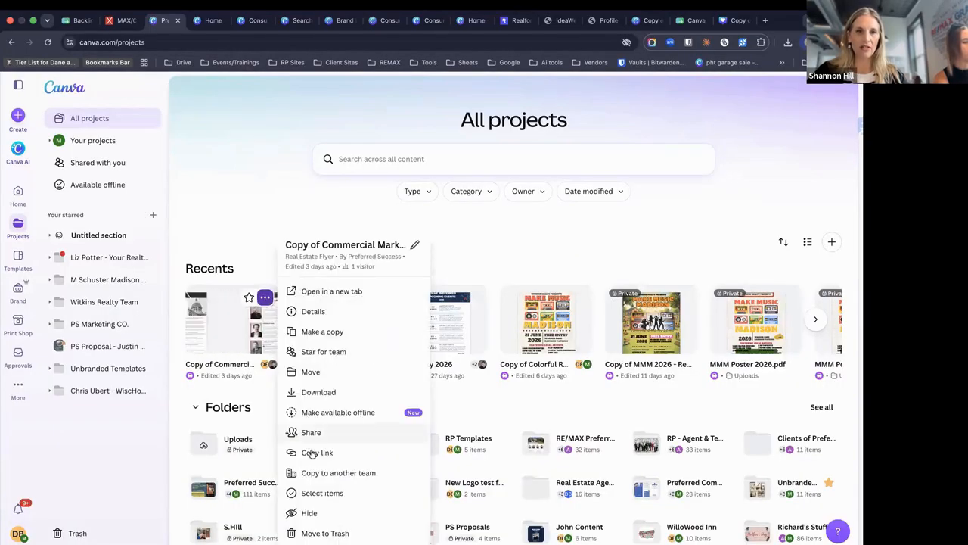
{"action": "left_click", "coordinate": [310, 373]}
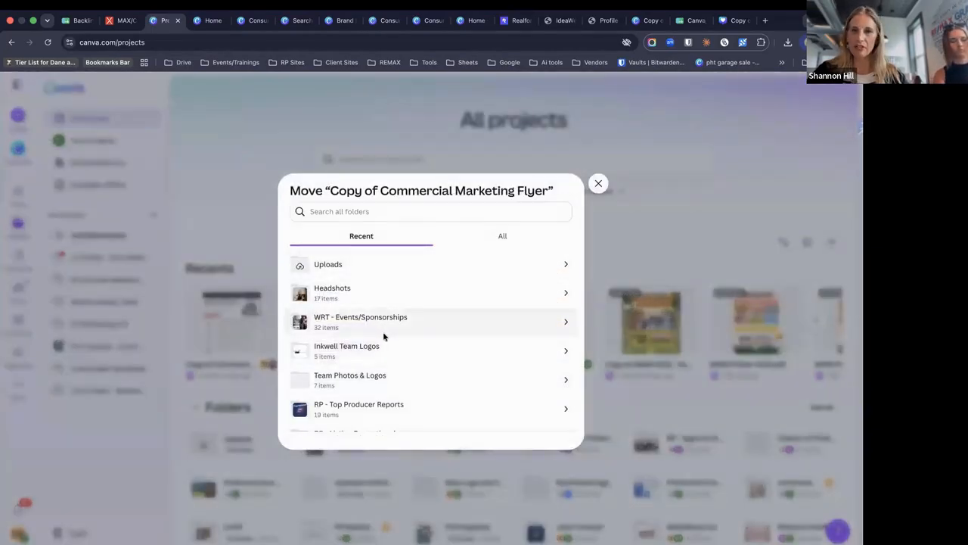
{"action": "left_click", "coordinate": [598, 185]}
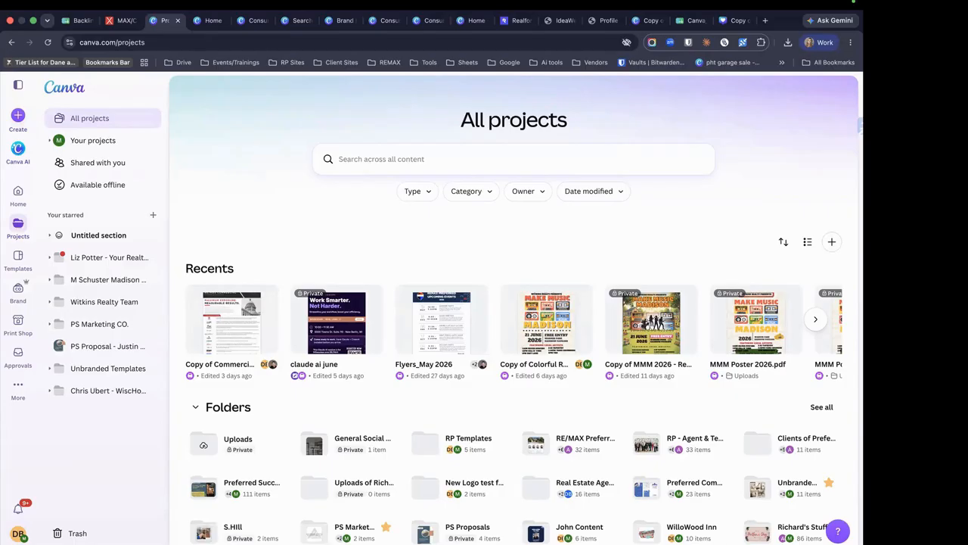
Switch to the other Canva account holding the RE/MAX listing and brand-template designs
{"action": "left_click", "coordinate": [19, 534]}
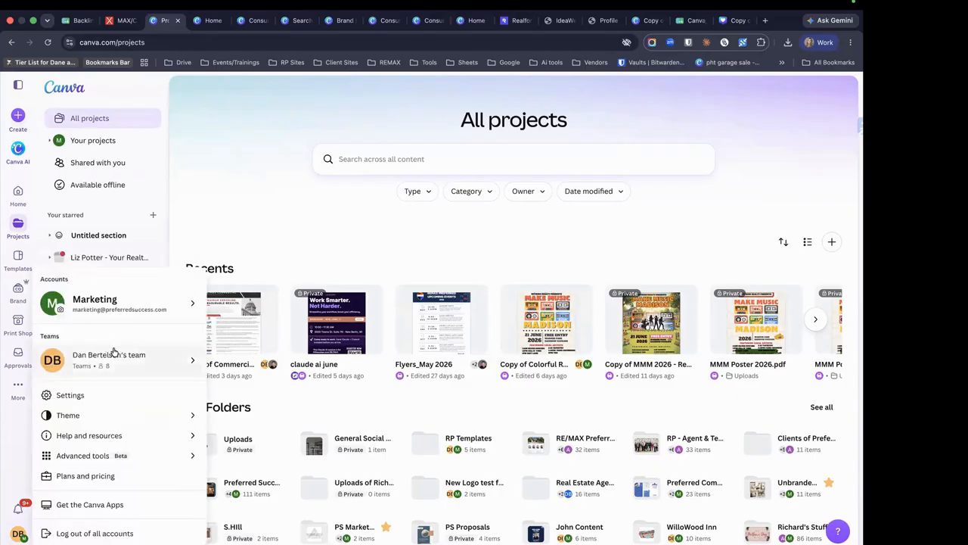
{"action": "mouse_move", "coordinate": [203, 366]}
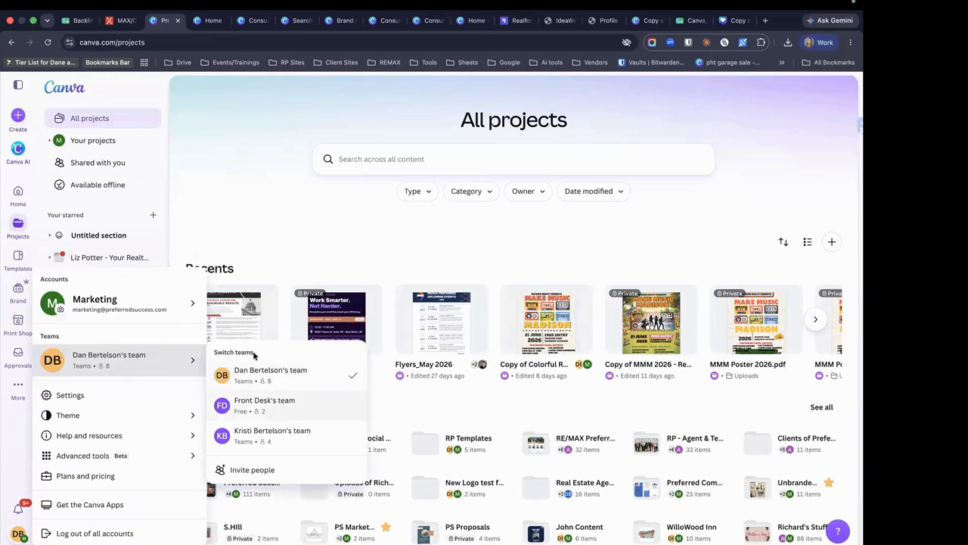
{"action": "mouse_move", "coordinate": [151, 316]}
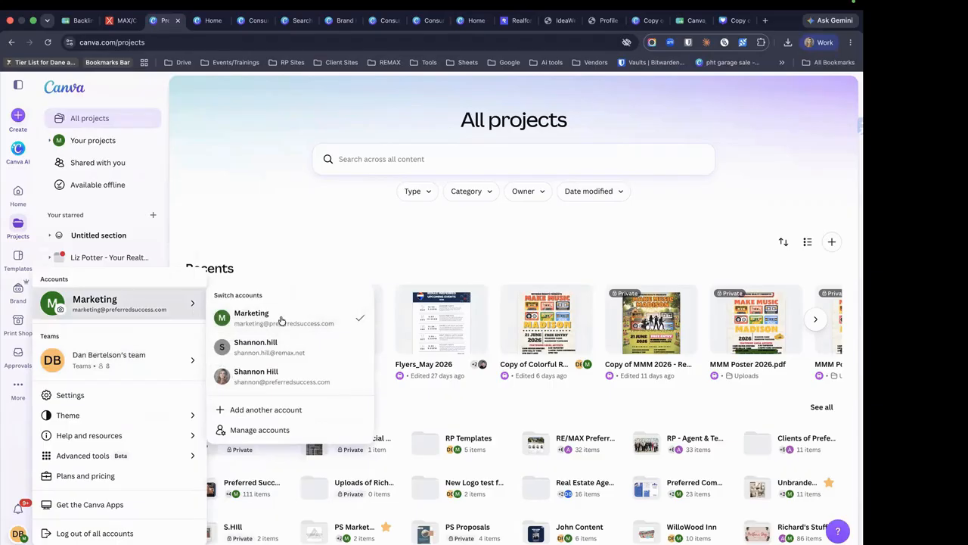
{"action": "left_click", "coordinate": [275, 350]}
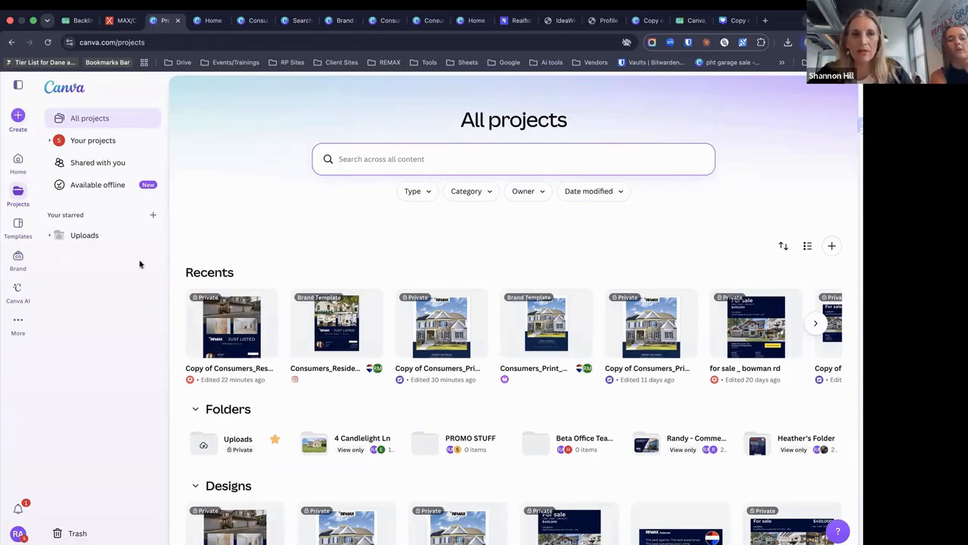
Search designs for 'event', finding 2026 REMAX Monthly and the Consumer_LifeEvent template
{"action": "left_click", "coordinate": [23, 157]}
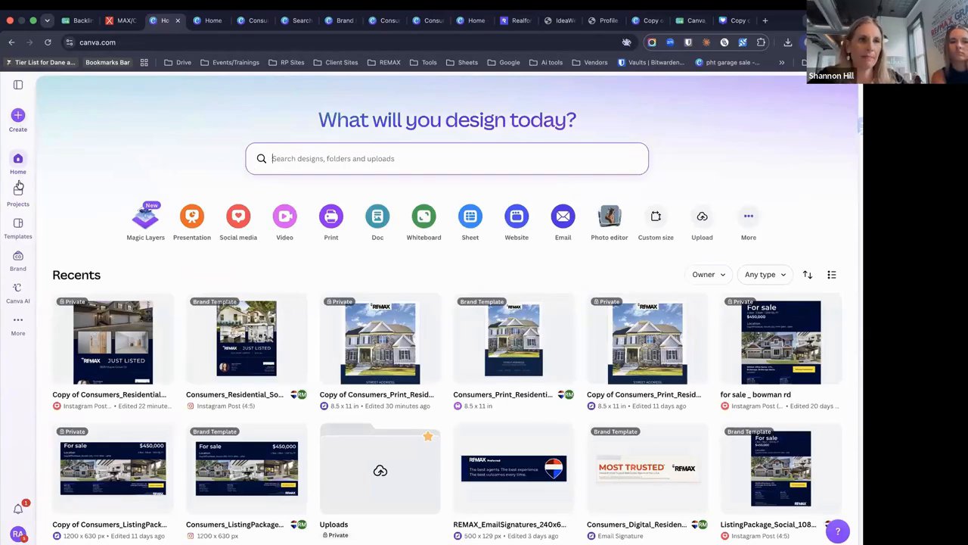
{"action": "left_click", "coordinate": [19, 87]}
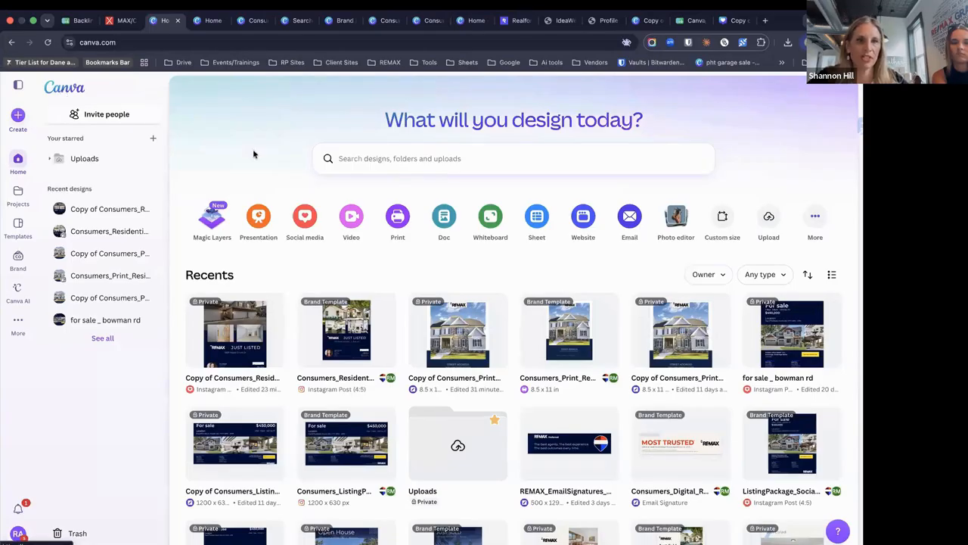
{"action": "left_click", "coordinate": [432, 159]}
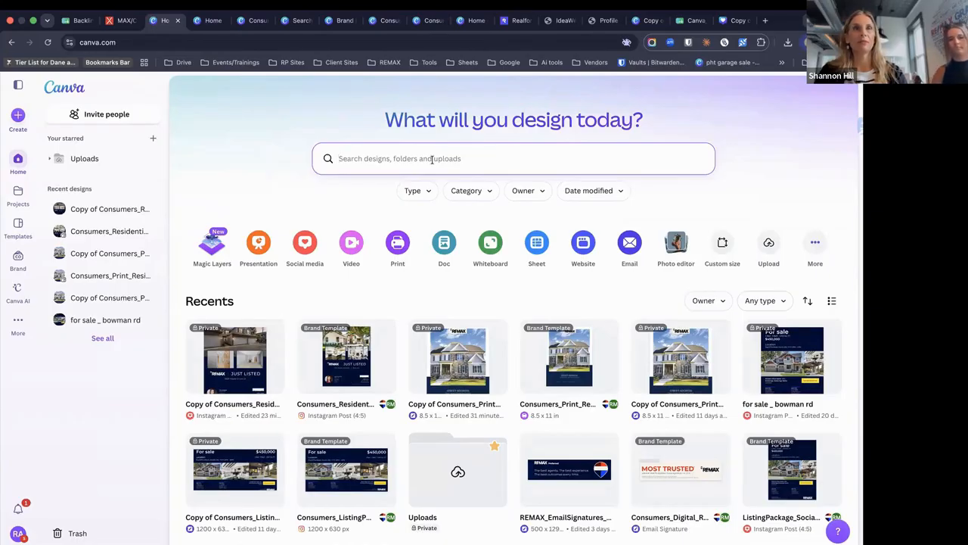
{"action": "type", "text": "event"}
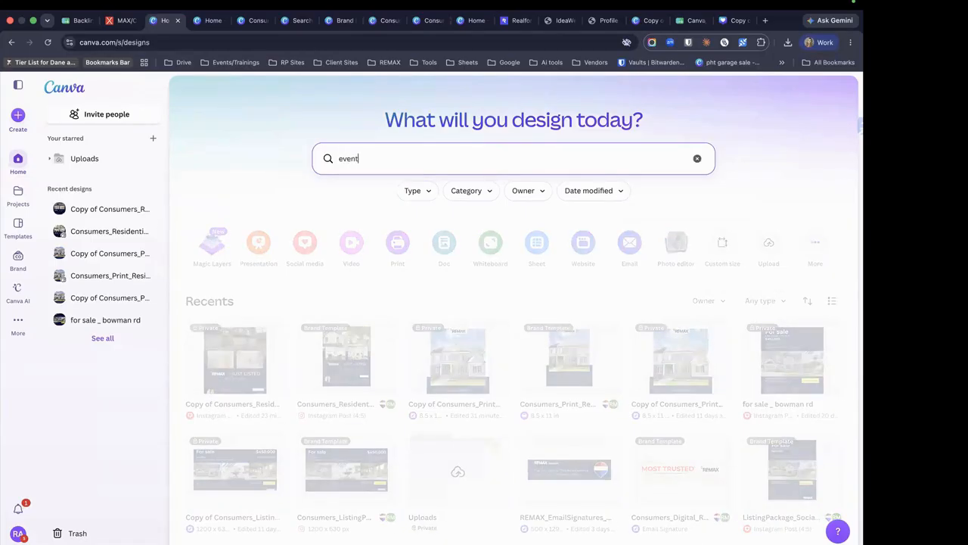
{"action": "key", "text": "Return"}
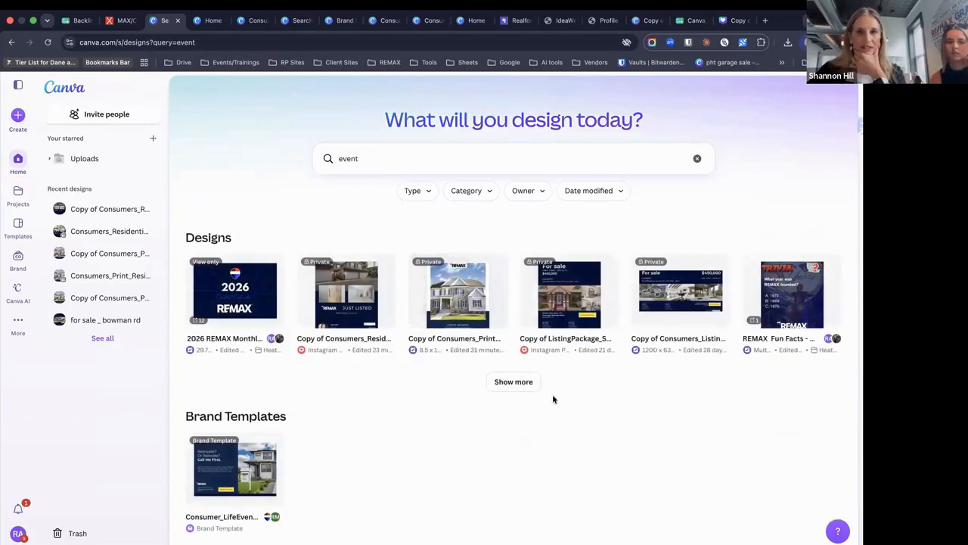
Bring up the account and team menu to review available teams
{"action": "left_click", "coordinate": [22, 534]}
{"action": "mouse_move", "coordinate": [167, 300]}
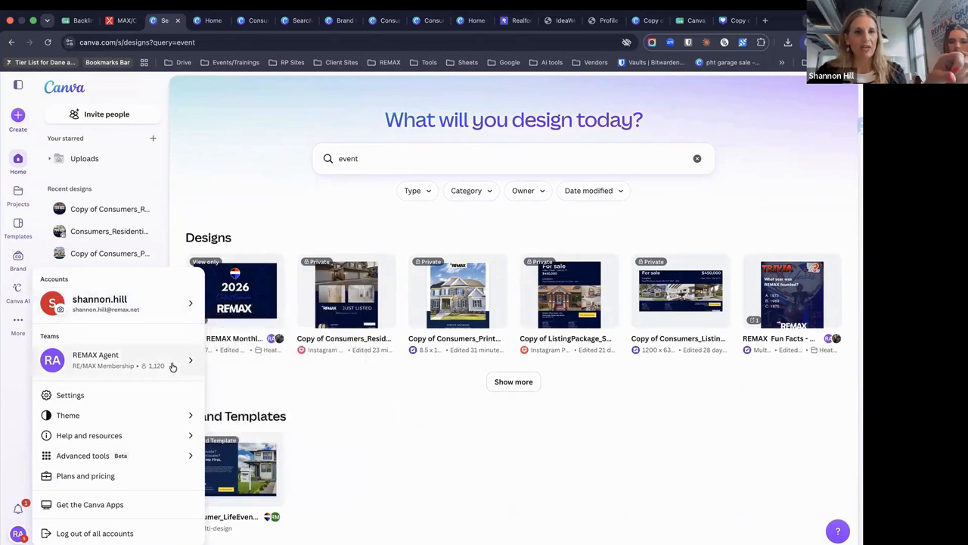
{"action": "mouse_move", "coordinate": [172, 367]}
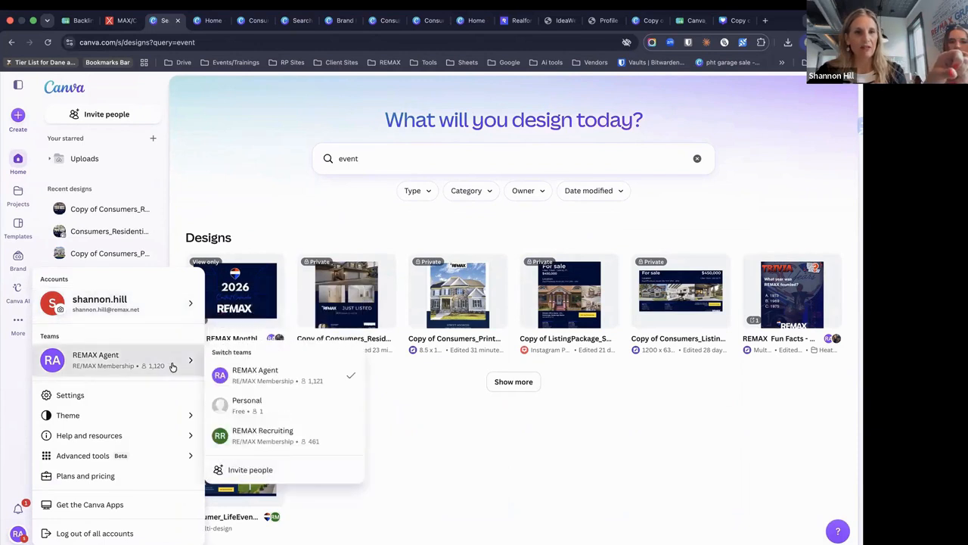
Switch to the Personal team, dismiss the Business trial offer, then return to REMAX Agent's Home
{"action": "left_click", "coordinate": [278, 403]}
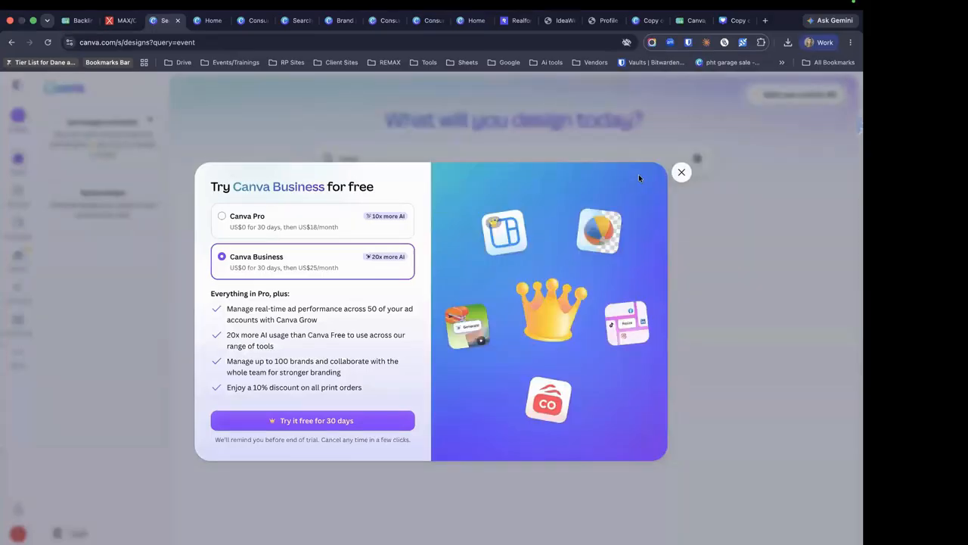
{"action": "left_click", "coordinate": [682, 174]}
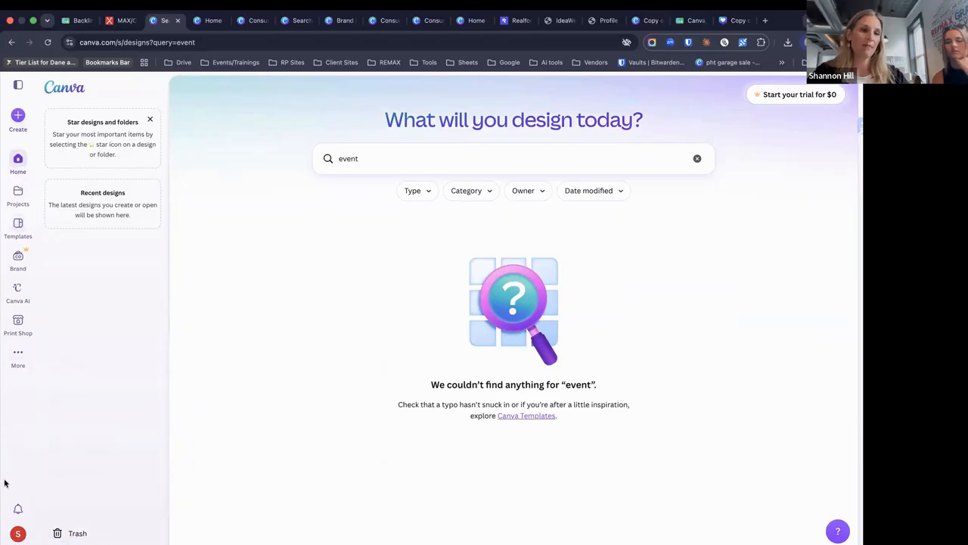
{"action": "left_click", "coordinate": [18, 533]}
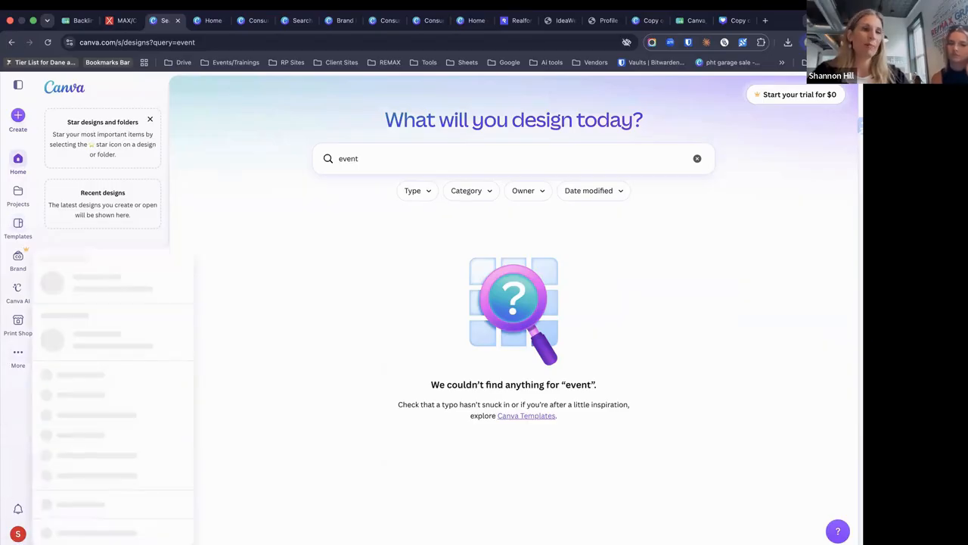
{"action": "mouse_move", "coordinate": [158, 336]}
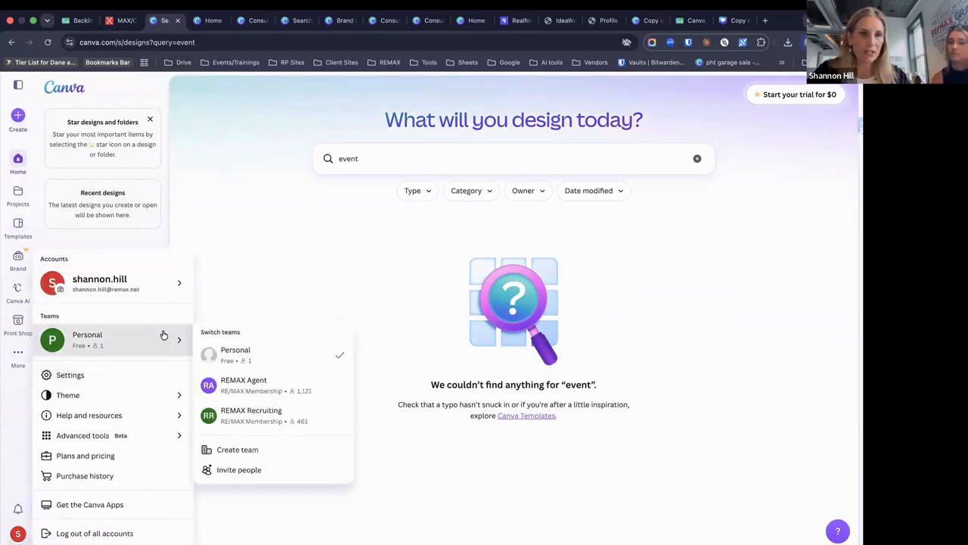
{"action": "left_click", "coordinate": [267, 381]}
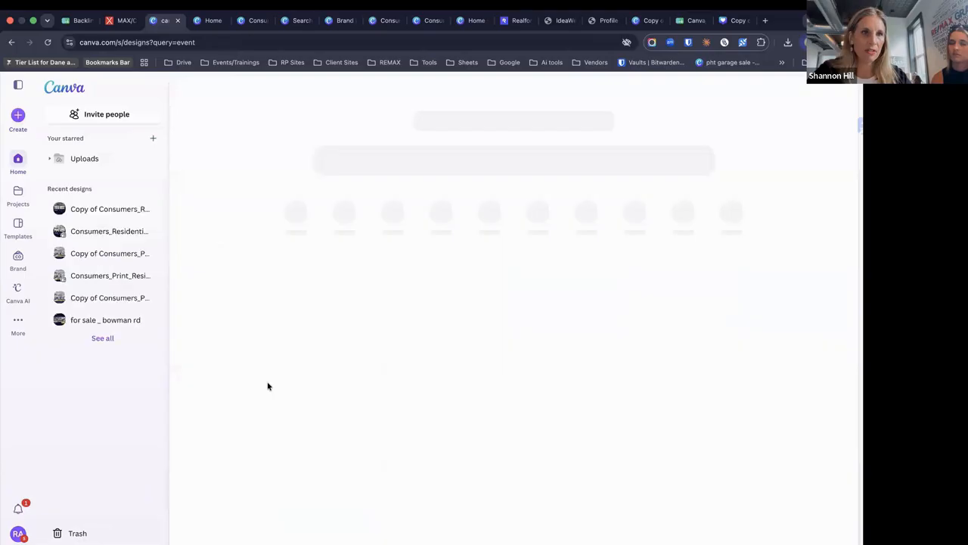
{"action": "left_click", "coordinate": [76, 90]}
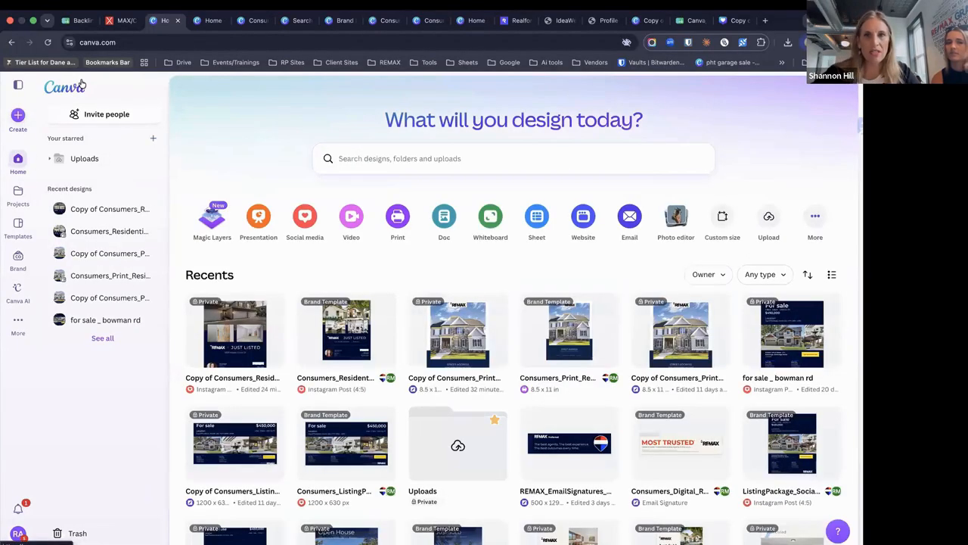
Search templates for 'birthday' and customize the Gray and White Playful Birthday Instagram Post
{"action": "left_click", "coordinate": [19, 227]}
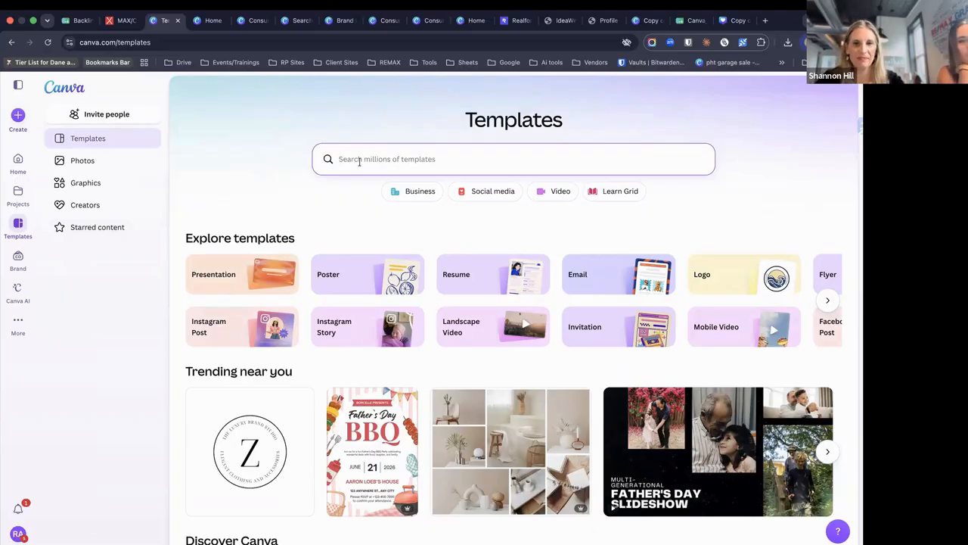
{"action": "type", "text": "b"}
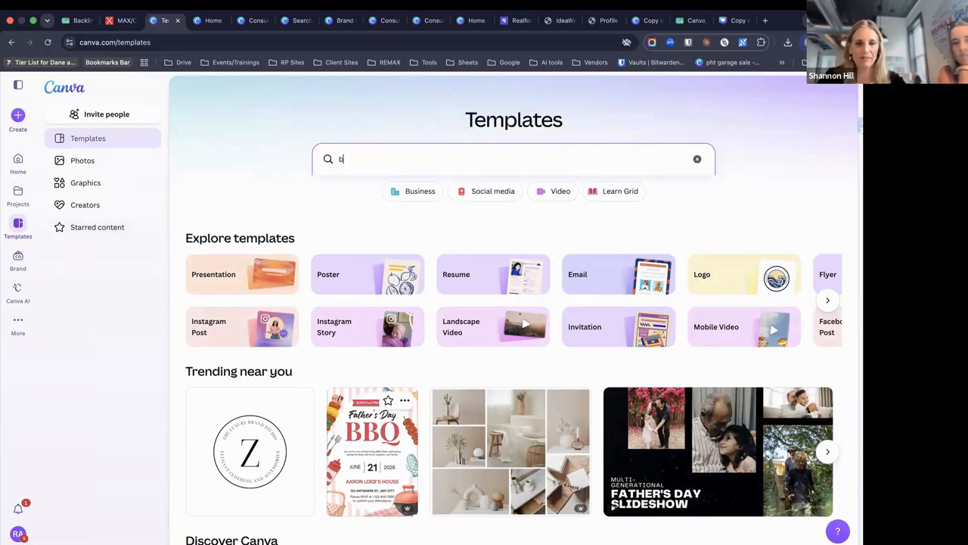
{"action": "type", "text": "irthday"}
{"action": "key", "text": "Return"}
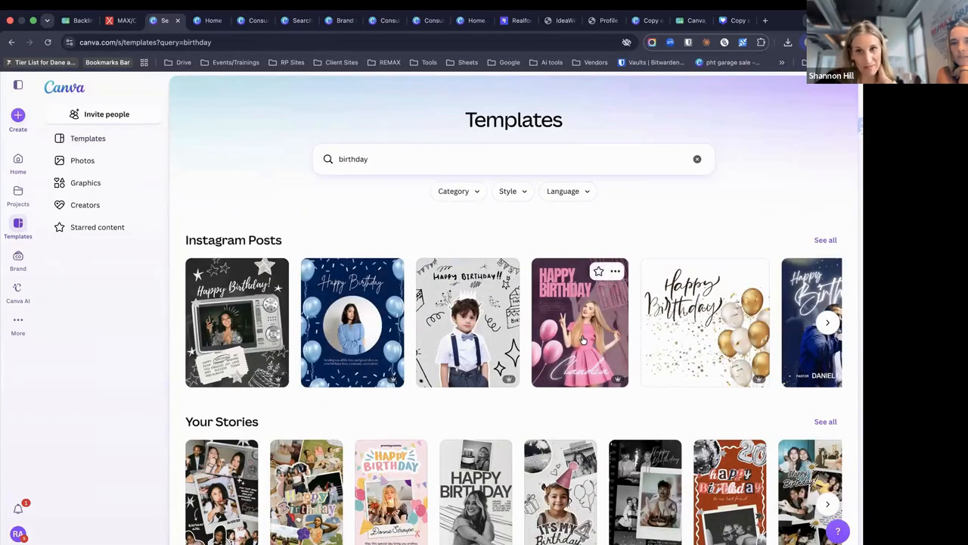
{"action": "scroll", "coordinate": [580, 335], "scroll_direction": "down", "scroll_amount": 6}
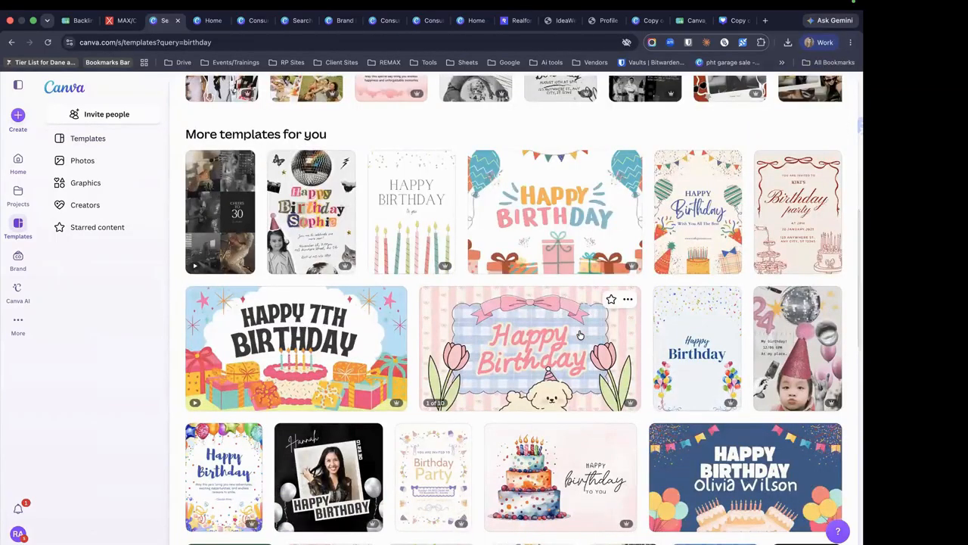
{"action": "scroll", "coordinate": [579, 335], "scroll_direction": "up", "scroll_amount": 5}
{"action": "scroll", "coordinate": [580, 335], "scroll_direction": "up", "scroll_amount": 2}
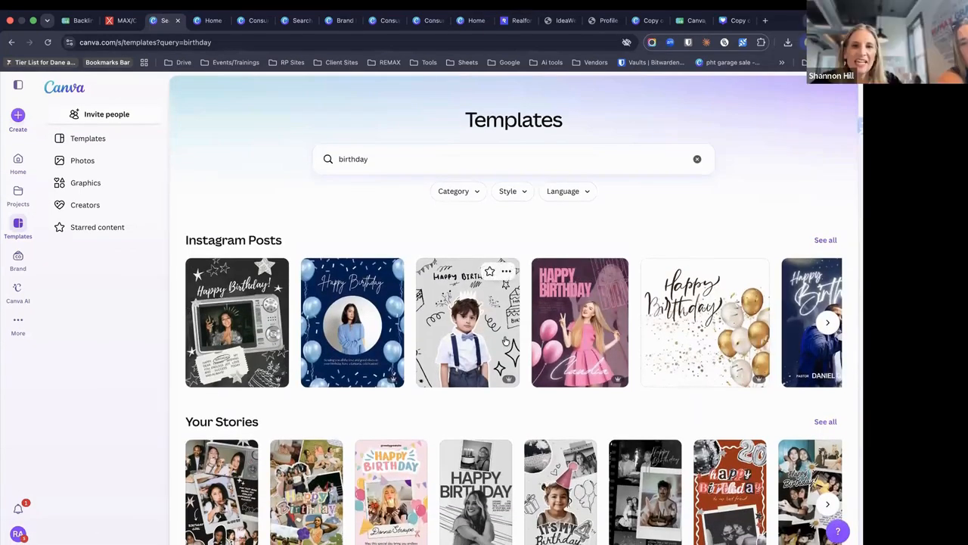
{"action": "left_click", "coordinate": [492, 340]}
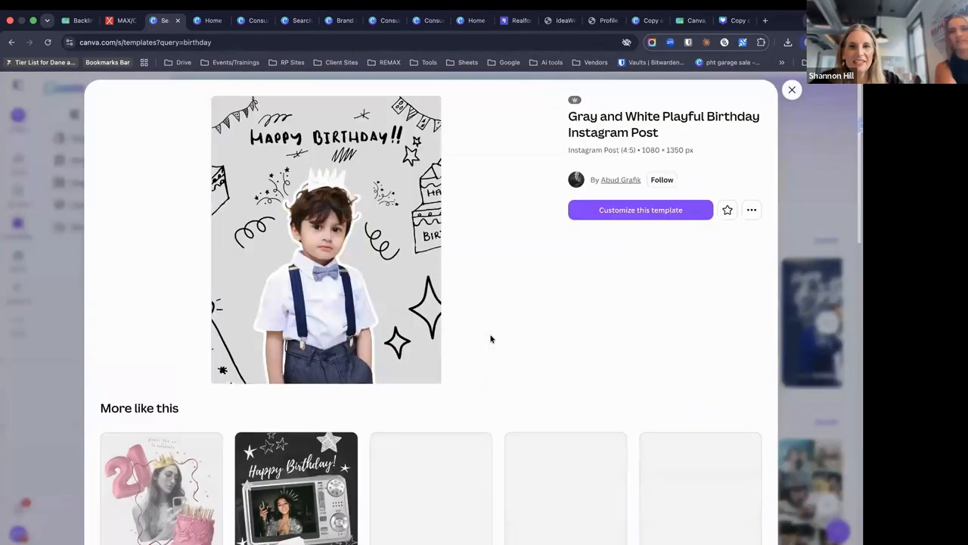
{"action": "left_click", "coordinate": [676, 210]}
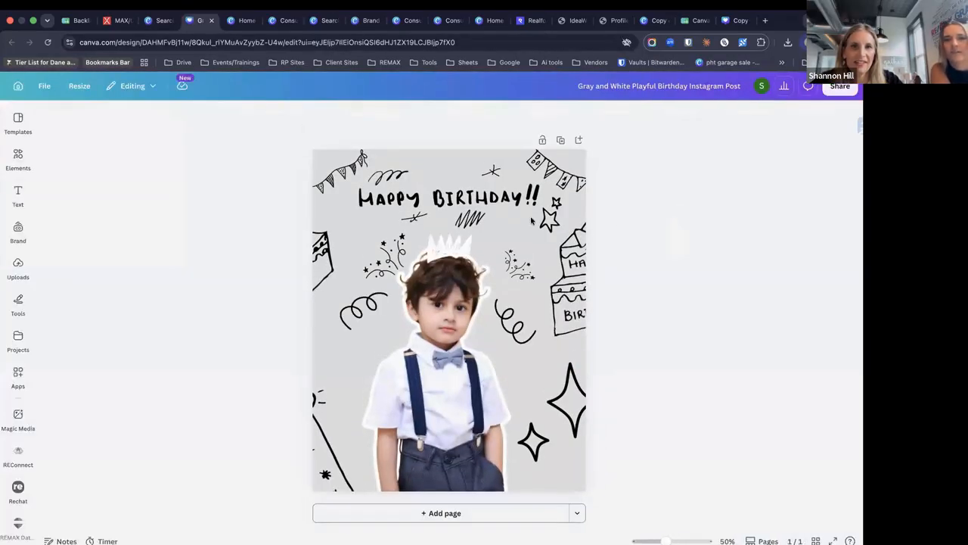
Search Elements for 'cake' graphics, then bring up the Heading, Subheading and Body text styles
{"action": "left_click", "coordinate": [501, 211]}
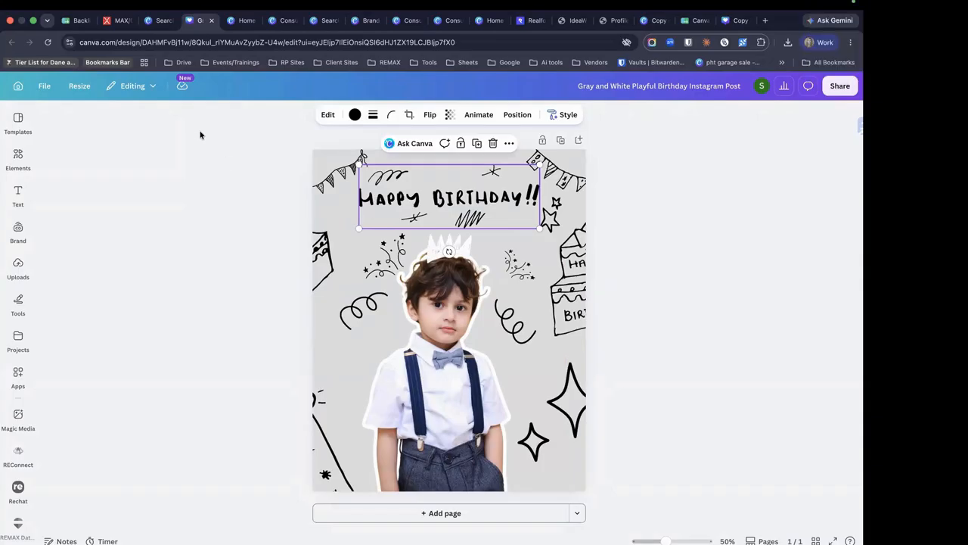
{"action": "left_click", "coordinate": [19, 195]}
{"action": "left_click", "coordinate": [18, 158]}
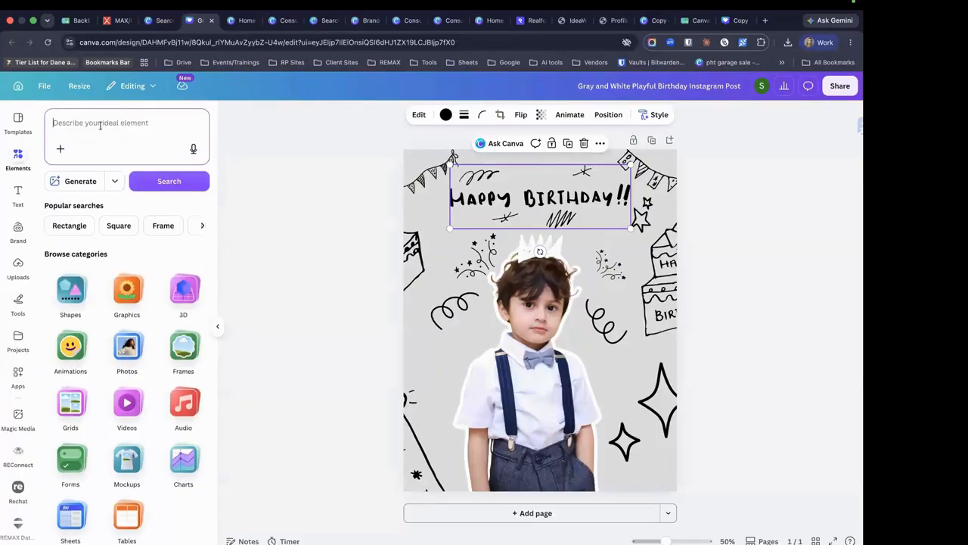
{"action": "type", "text": "cake"}
{"action": "key", "text": "Return"}
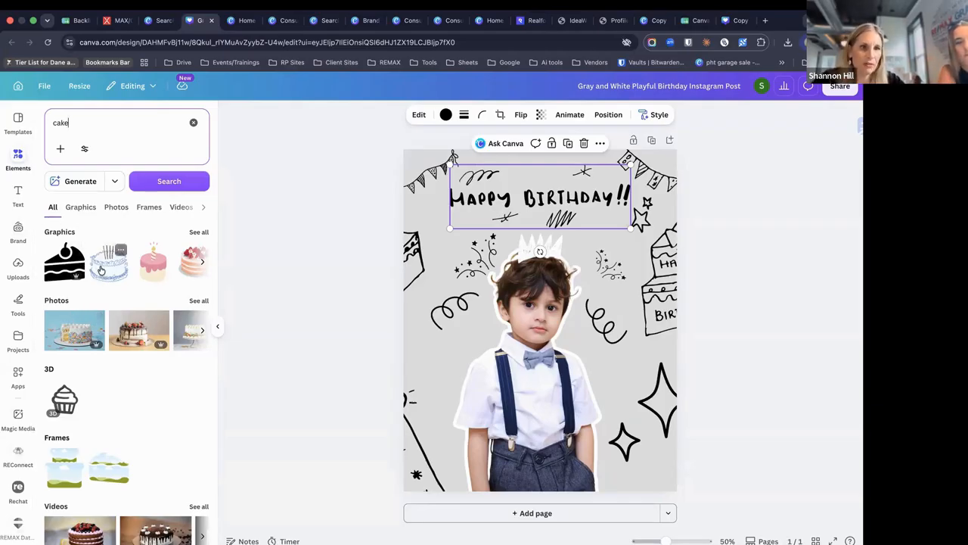
{"action": "left_click", "coordinate": [18, 193]}
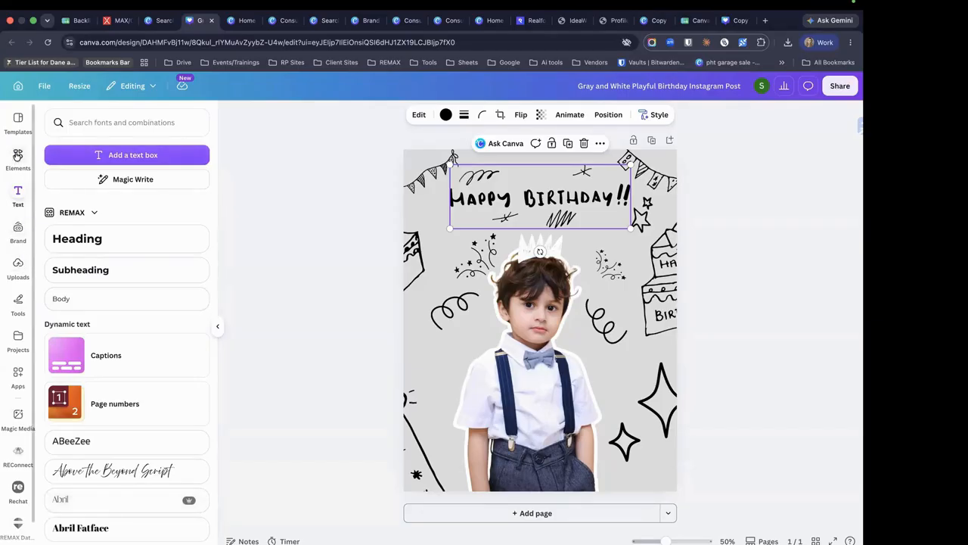
Add the black cake-slice graphic from the cake results to the post's lower left beside the boy
{"action": "left_click", "coordinate": [17, 155]}
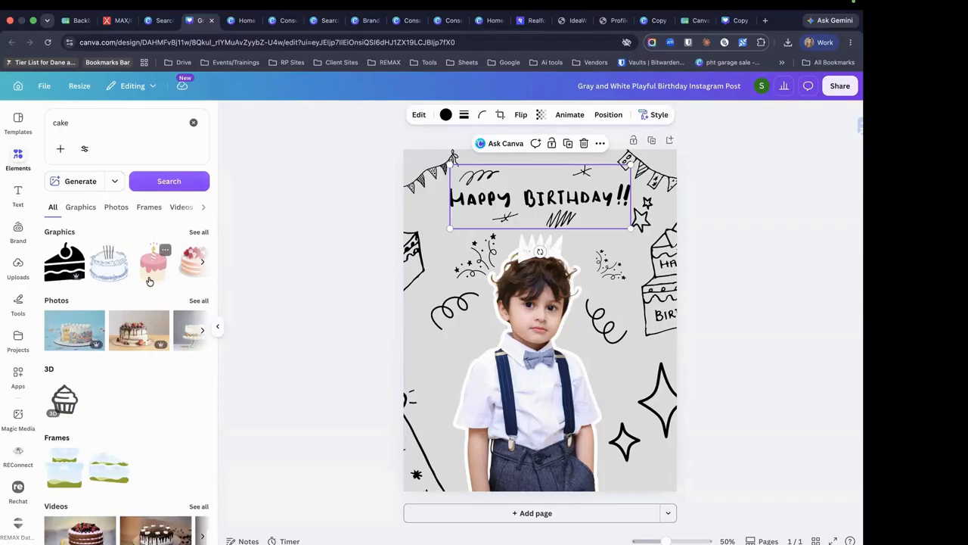
{"action": "left_click", "coordinate": [78, 272]}
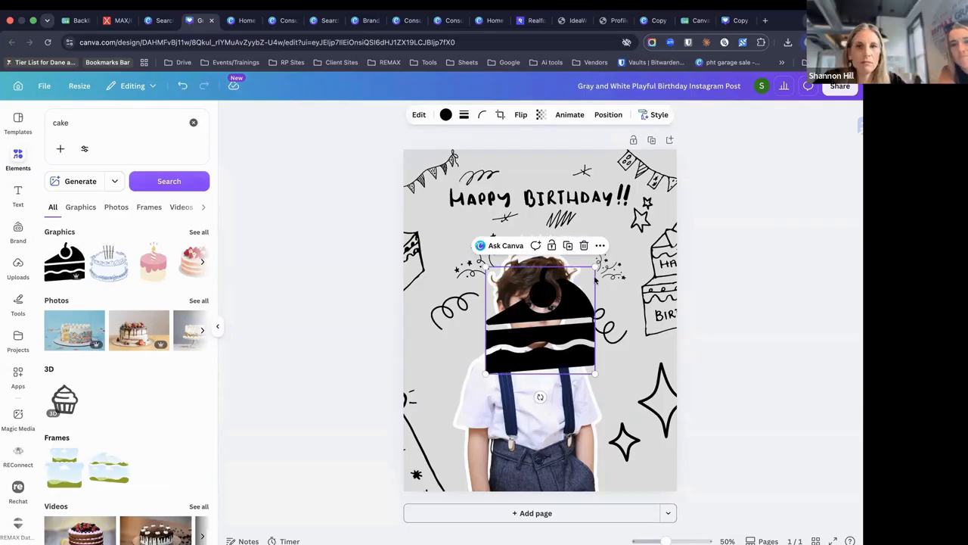
{"action": "left_click_drag", "start_coordinate": [586, 279], "coordinate": [465, 365]}
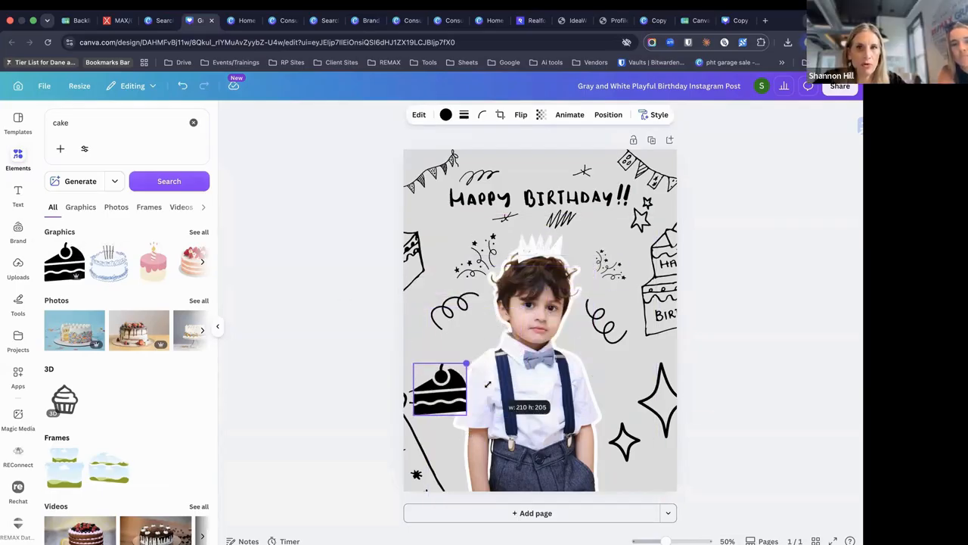
{"action": "left_click", "coordinate": [835, 87]}
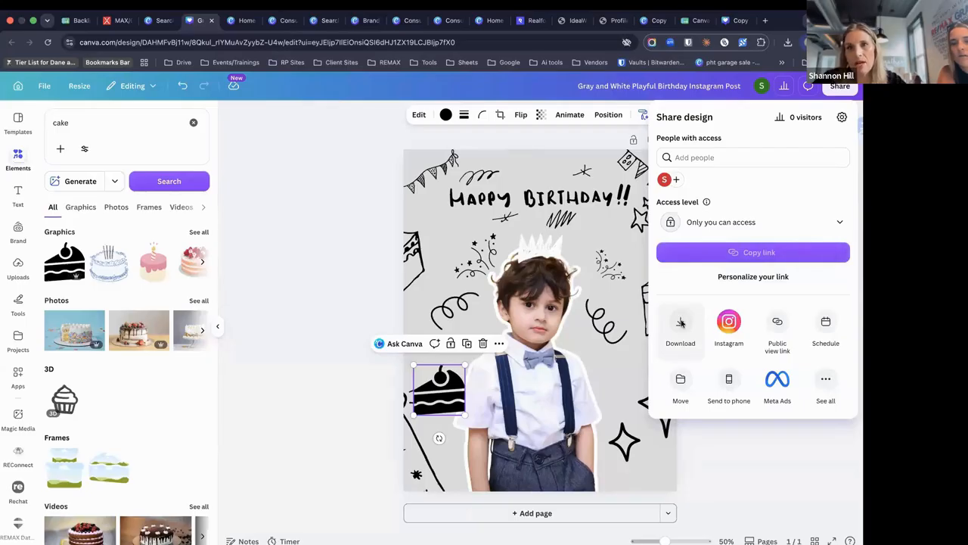
Download the Gray and White Playful Birthday design as a PNG, cancelling the Save As dialog
{"action": "left_click", "coordinate": [681, 323]}
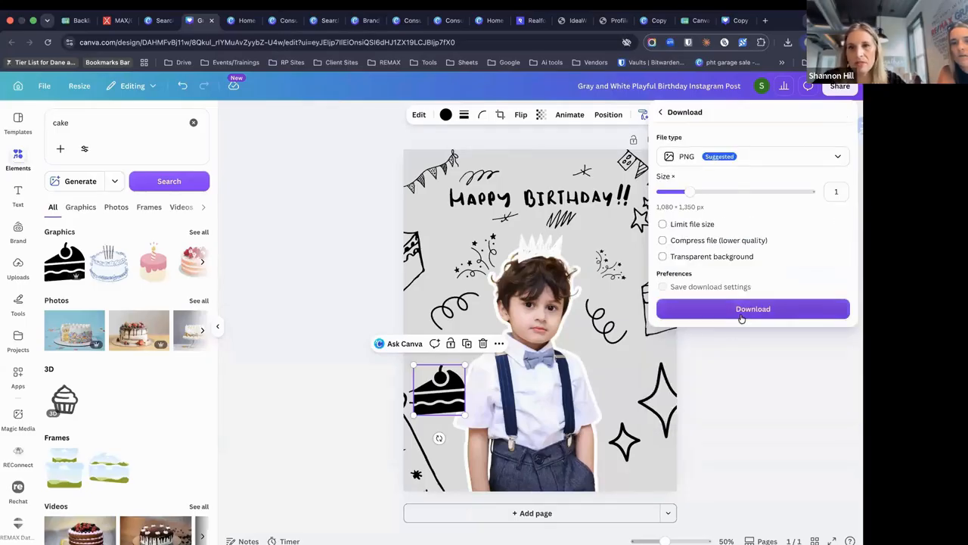
{"action": "left_click", "coordinate": [740, 311]}
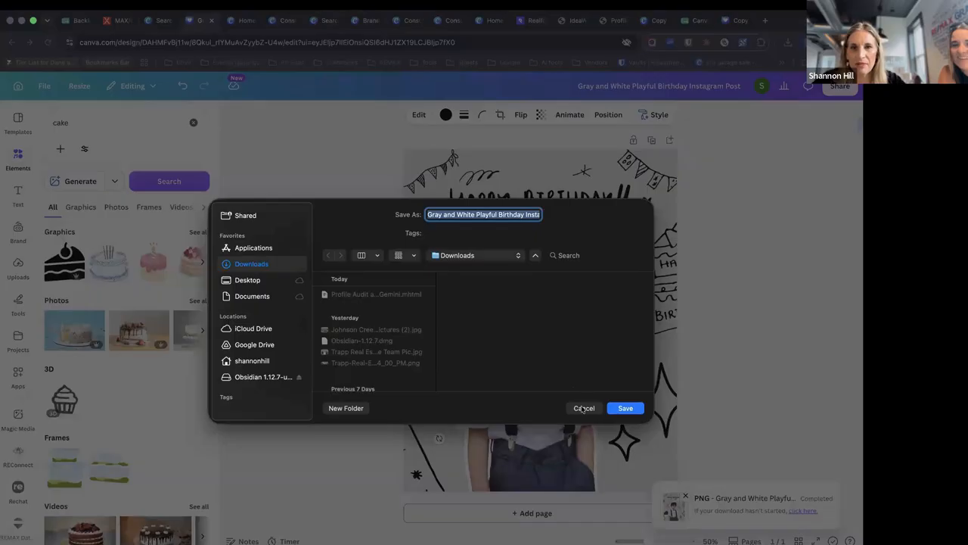
{"action": "left_click", "coordinate": [584, 407]}
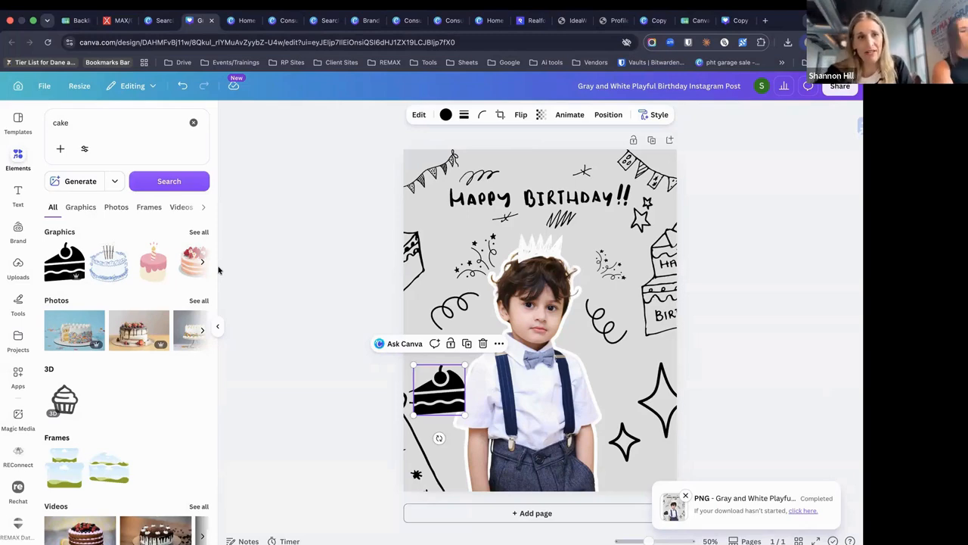
{"action": "left_click", "coordinate": [17, 234]}
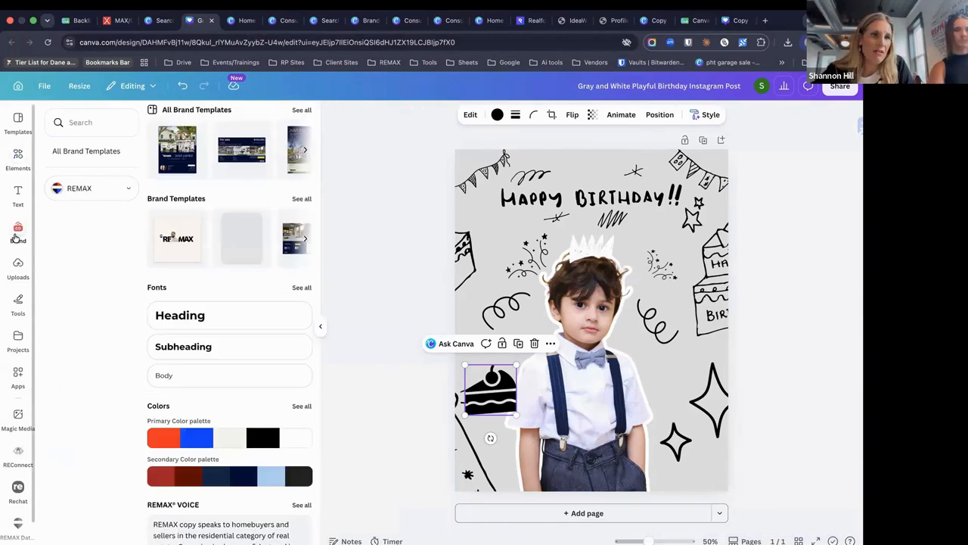
Switch to the brand kit named Brand Kit and check its Brand Templates, finding none
{"action": "left_click", "coordinate": [128, 193]}
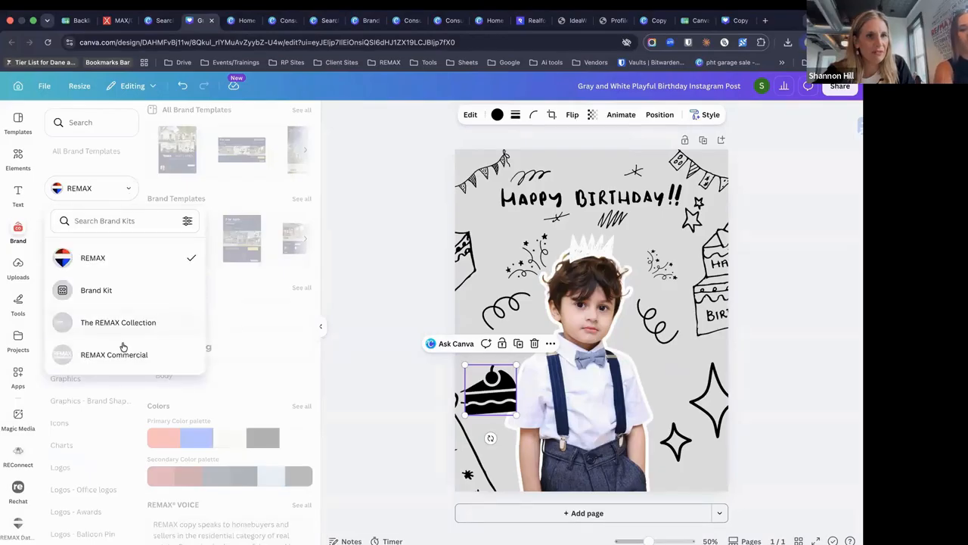
{"action": "left_click", "coordinate": [115, 290]}
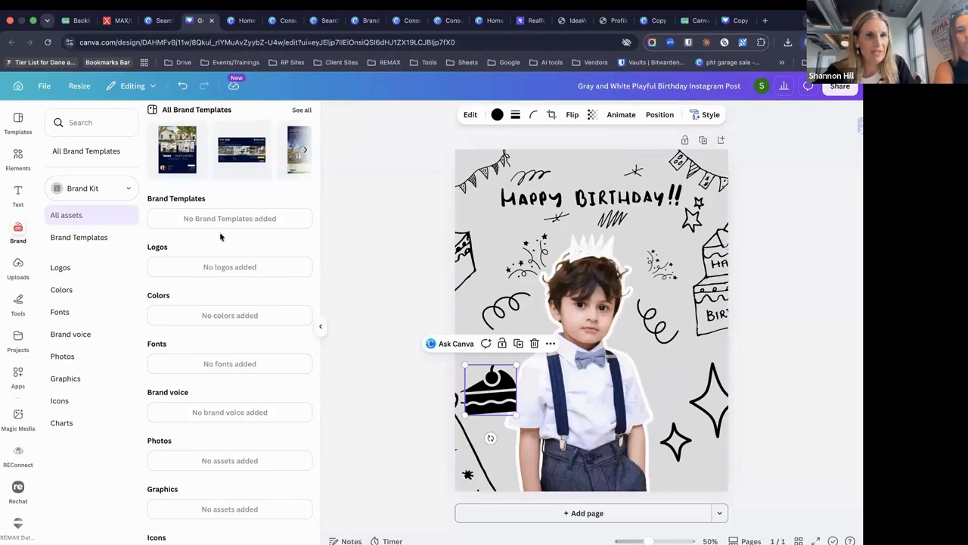
{"action": "left_click", "coordinate": [104, 239]}
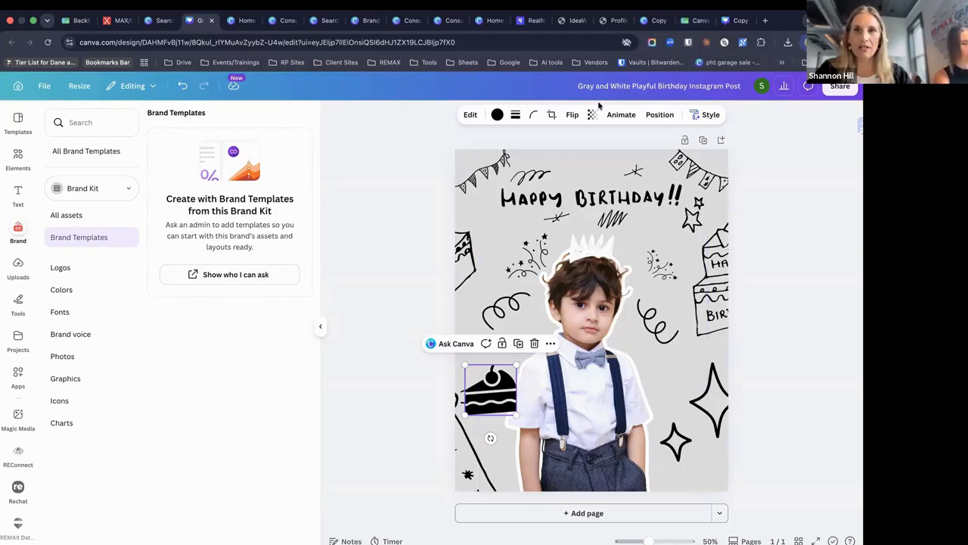
Bring the Real Estate Profile Audit Tracker spreadsheet window forward from the Dock
{"action": "mouse_move", "coordinate": [722, 534]}
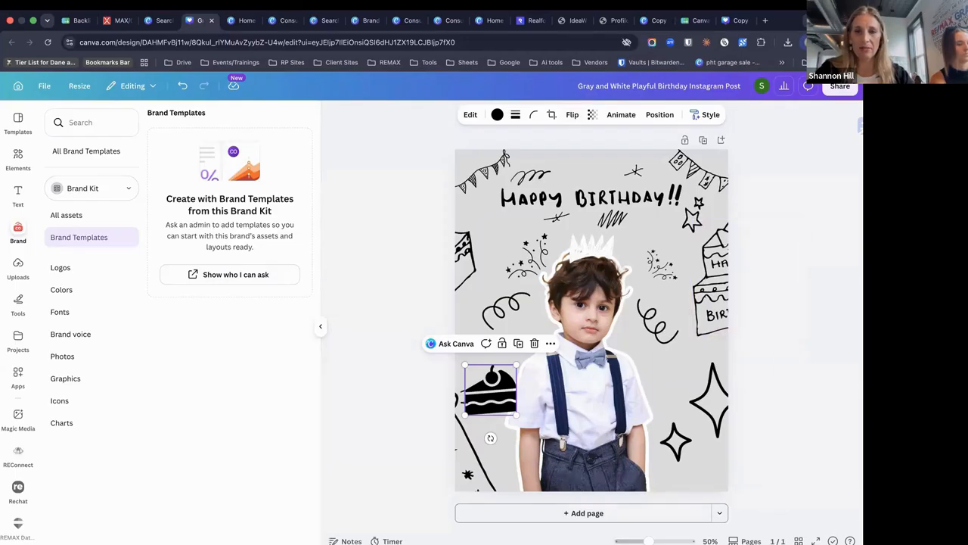
{"action": "mouse_move", "coordinate": [670, 534]}
{"action": "left_click", "coordinate": [634, 535]}
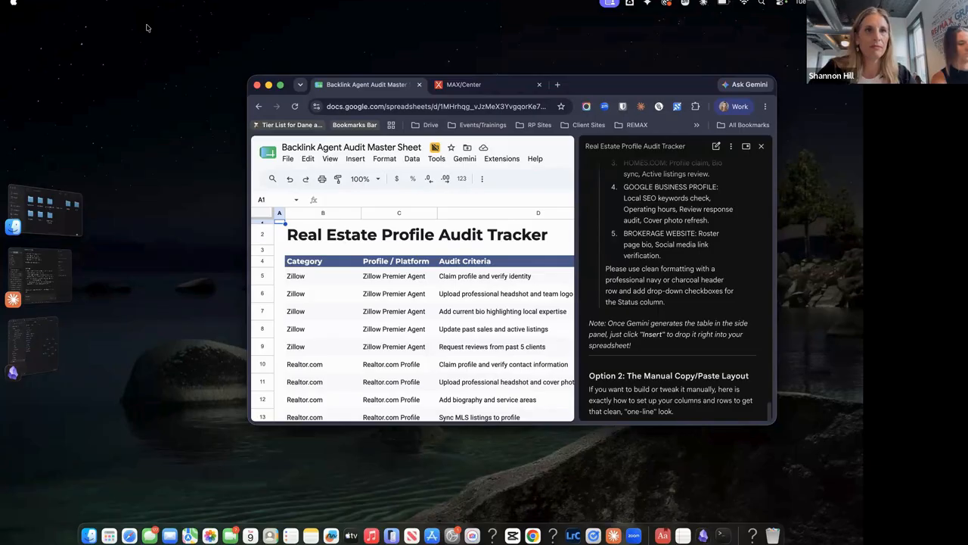
Show the Backlink Agent Audit Master Sheet tab in the main Chrome window on another desktop space
{"action": "key", "text": "ctrl+Right"}
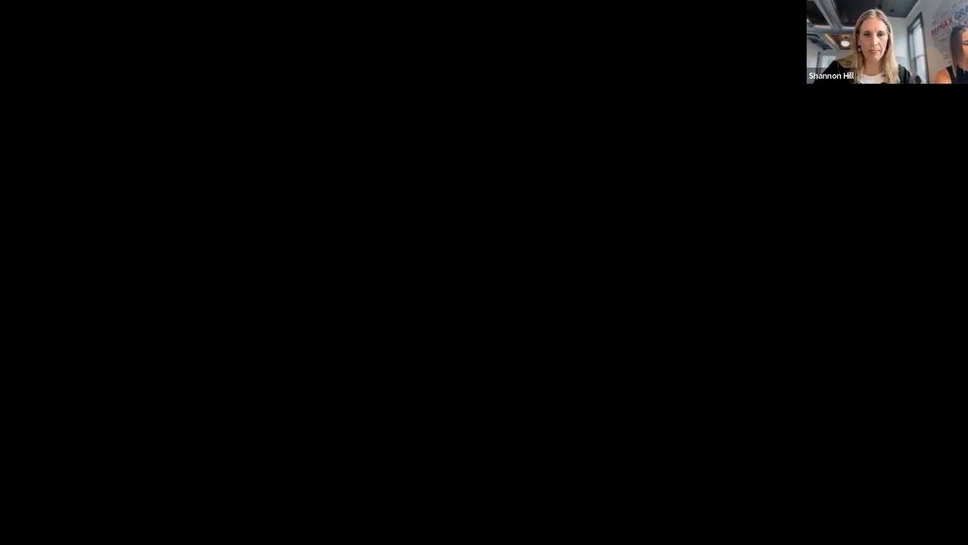
{"action": "left_click", "coordinate": [532, 535]}
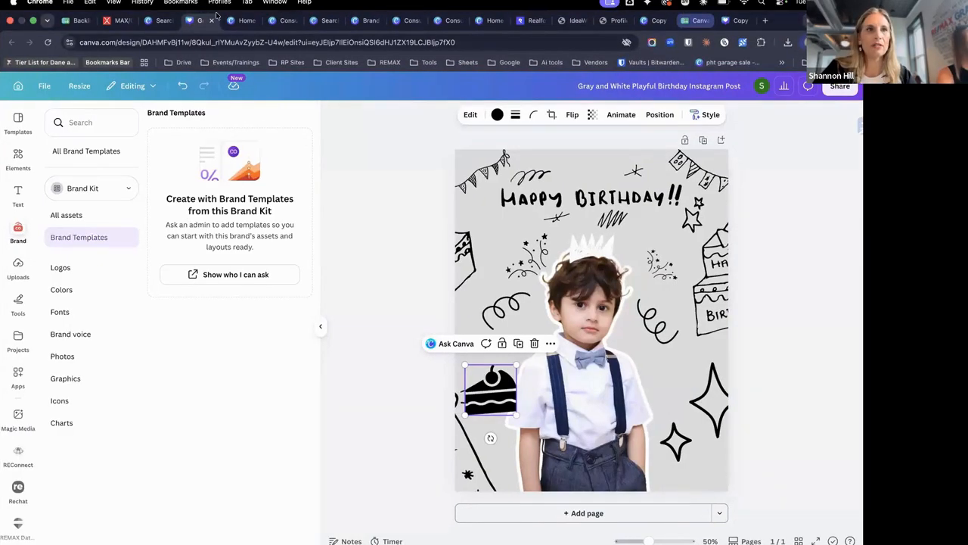
{"action": "left_click", "coordinate": [70, 22]}
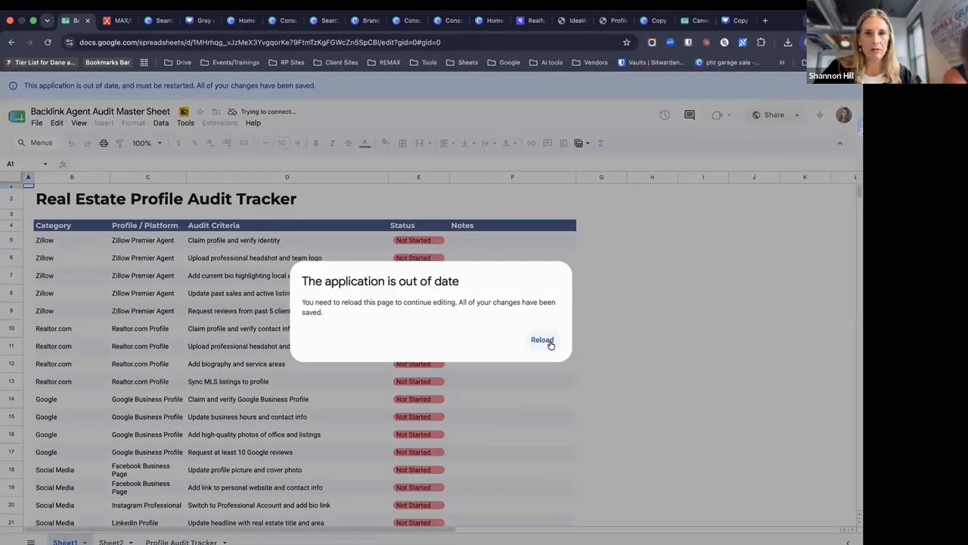
{"action": "left_click", "coordinate": [542, 340]}
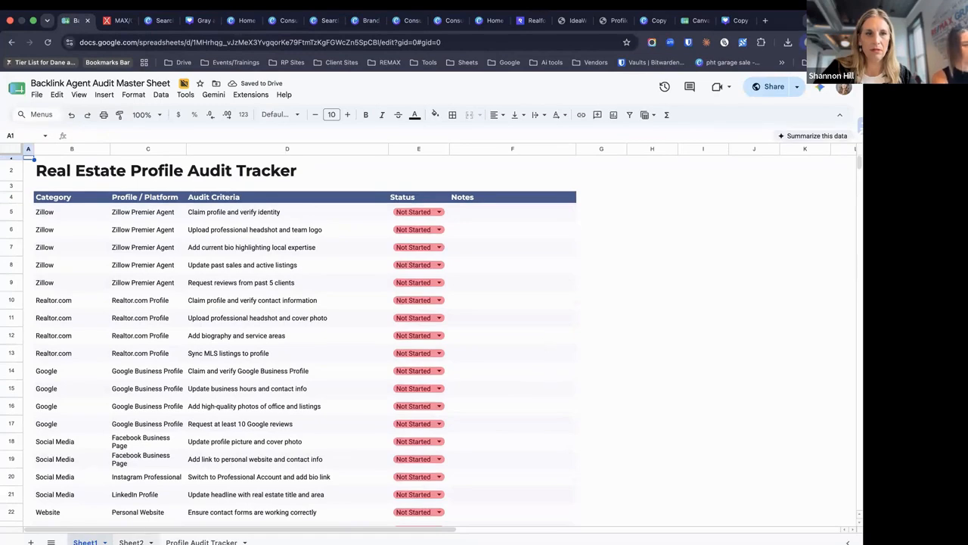
Open the Profile Audit Tracker sheet tab in the reloaded spreadsheet
{"action": "left_click", "coordinate": [203, 541]}
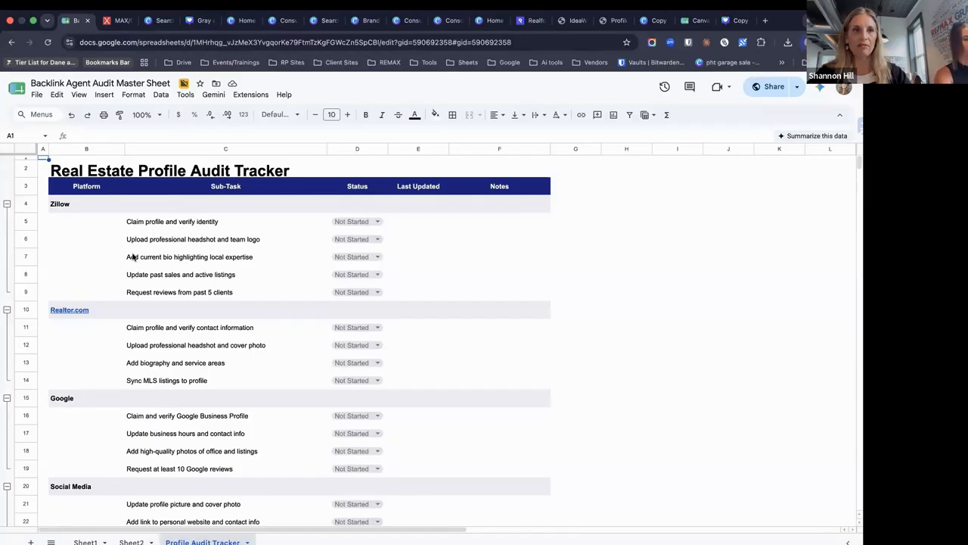
Review the Zillow sub-tasks and the Google Business Profile tasks in the Profile Audit Tracker
{"action": "scroll", "coordinate": [96, 344], "scroll_direction": "down", "scroll_amount": 5}
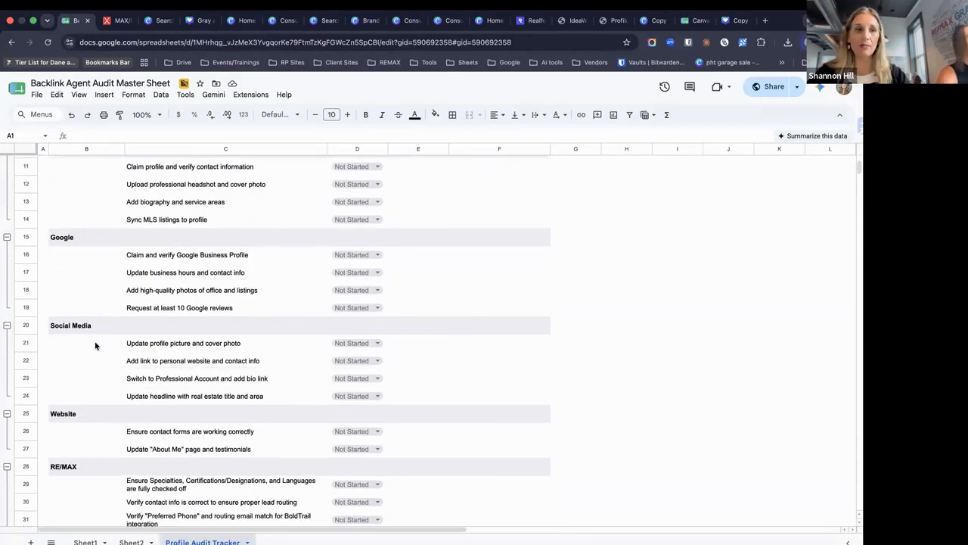
{"action": "scroll", "coordinate": [96, 345], "scroll_direction": "up", "scroll_amount": 5}
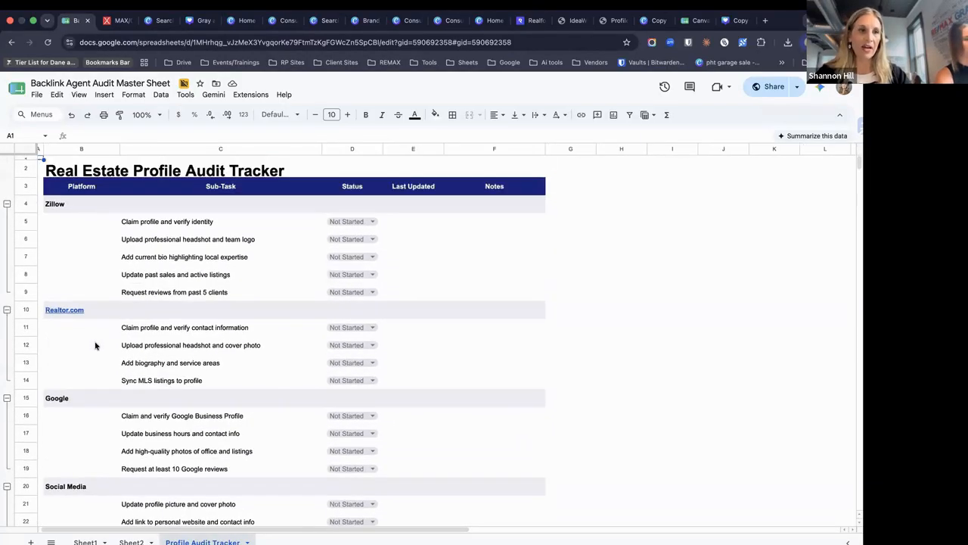
{"action": "left_click", "coordinate": [83, 205]}
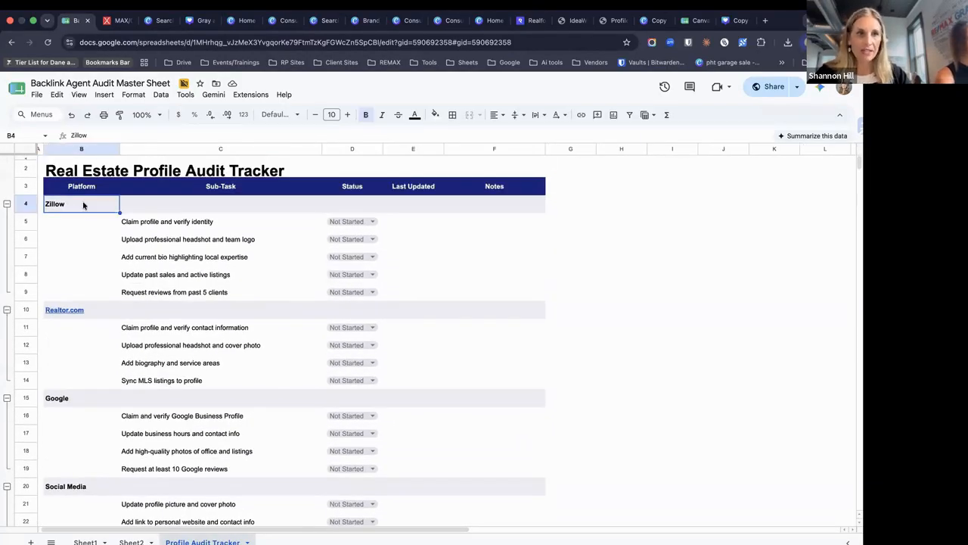
{"action": "left_click", "coordinate": [224, 211]}
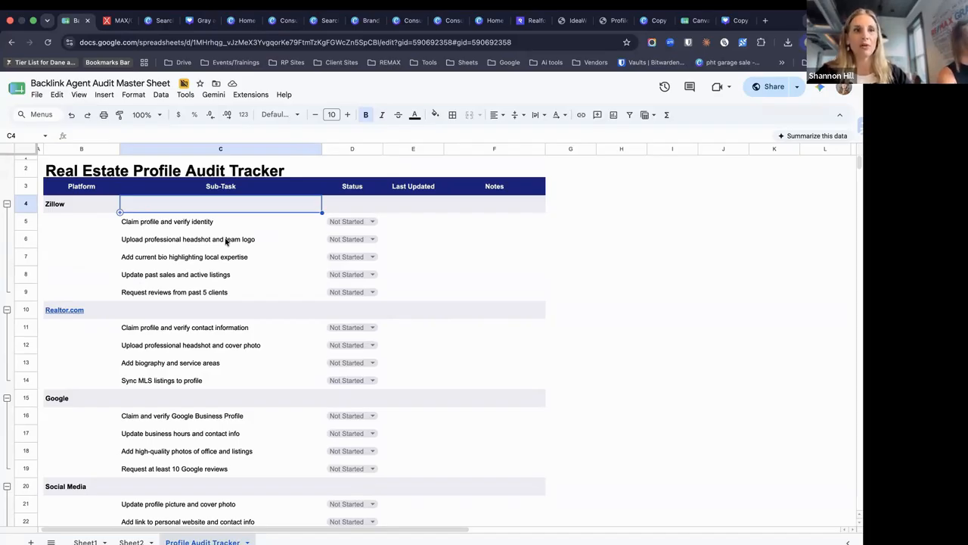
{"action": "left_click", "coordinate": [174, 419]}
{"action": "left_click", "coordinate": [171, 437]}
Scroll through the Social Media, Website and RE/MAX sections, then go to the MAXCENTER Apps & Tools page
{"action": "scroll", "coordinate": [172, 437], "scroll_direction": "down", "scroll_amount": 1}
{"action": "scroll", "coordinate": [171, 436], "scroll_direction": "down", "scroll_amount": 3}
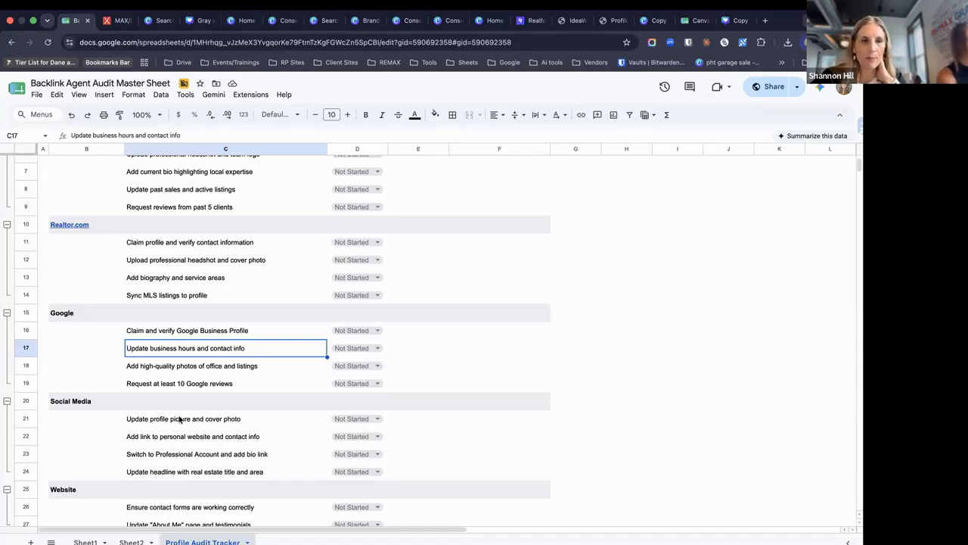
{"action": "scroll", "coordinate": [217, 384], "scroll_direction": "down", "scroll_amount": 6}
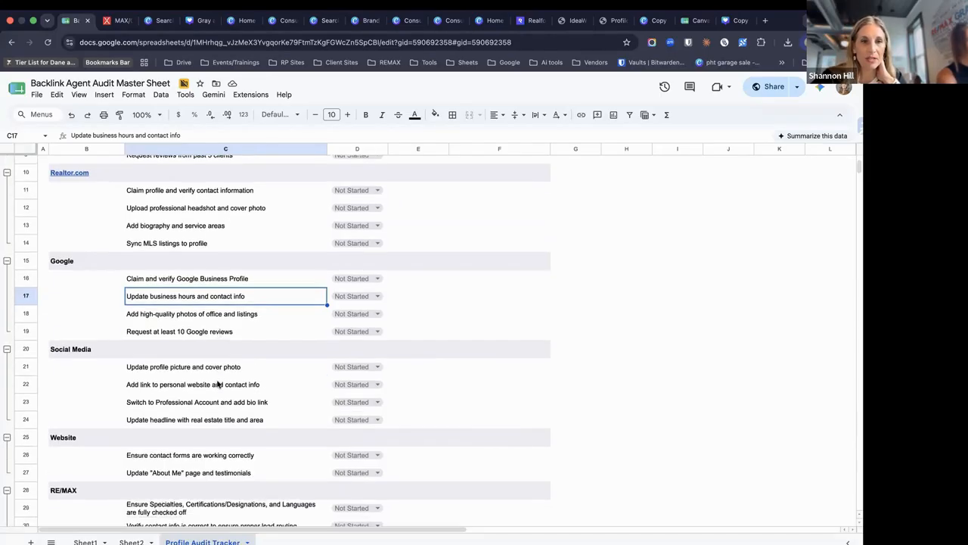
{"action": "scroll", "coordinate": [216, 385], "scroll_direction": "up", "scroll_amount": 2}
{"action": "scroll", "coordinate": [216, 379], "scroll_direction": "up", "scroll_amount": 1}
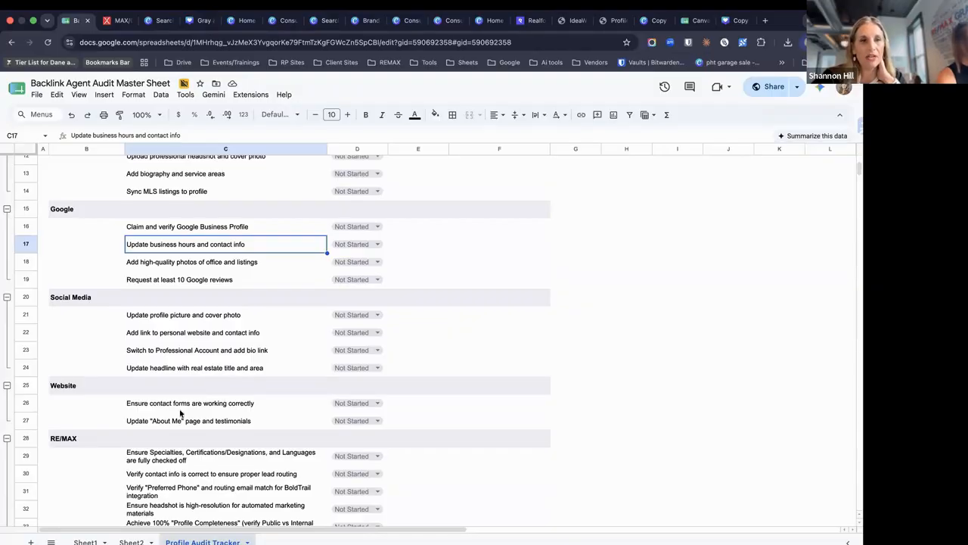
{"action": "scroll", "coordinate": [177, 457], "scroll_direction": "down", "scroll_amount": 3}
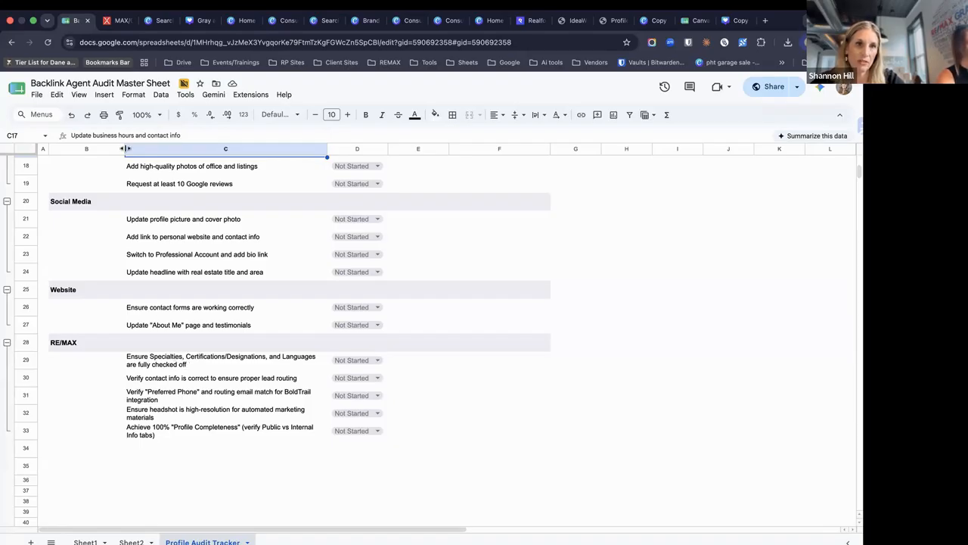
{"action": "left_click", "coordinate": [124, 21]}
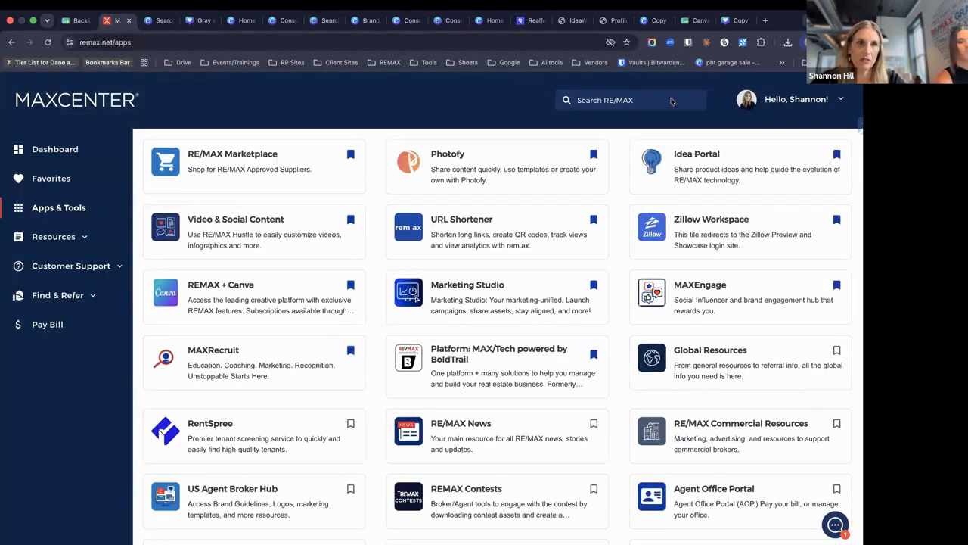
Go to Update Profile from the Hello menu and open the Photo page showing the agent's headshot
{"action": "left_click", "coordinate": [813, 101]}
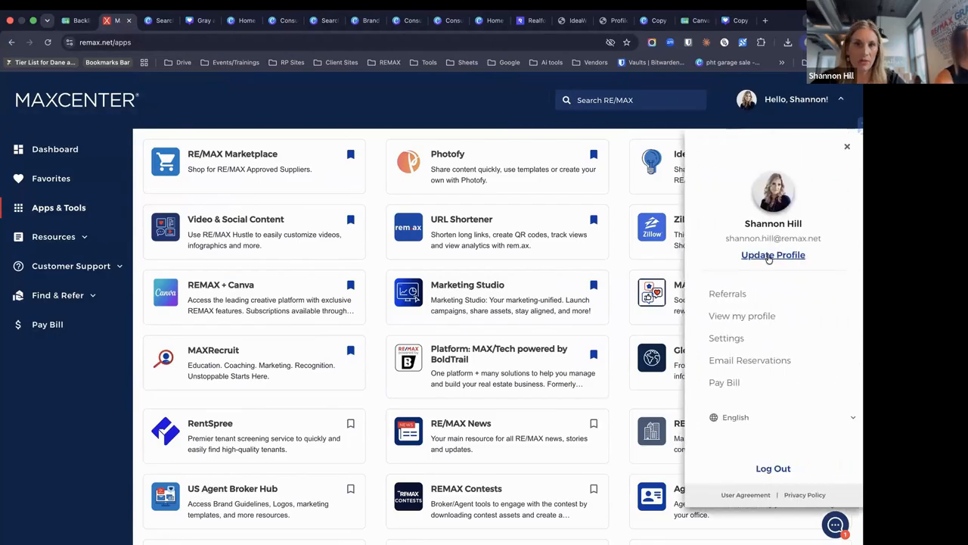
{"action": "left_click", "coordinate": [768, 255]}
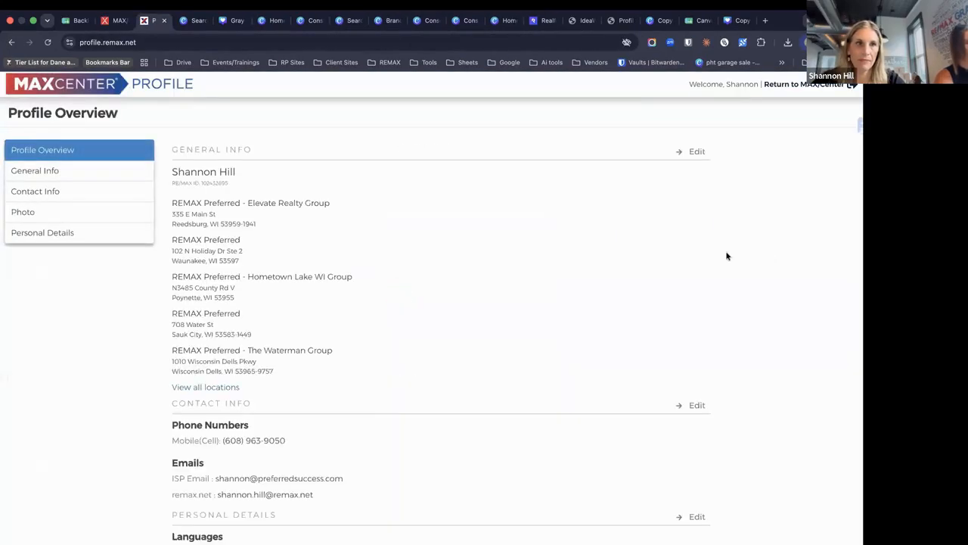
{"action": "scroll", "coordinate": [340, 271], "scroll_direction": "down", "scroll_amount": 3}
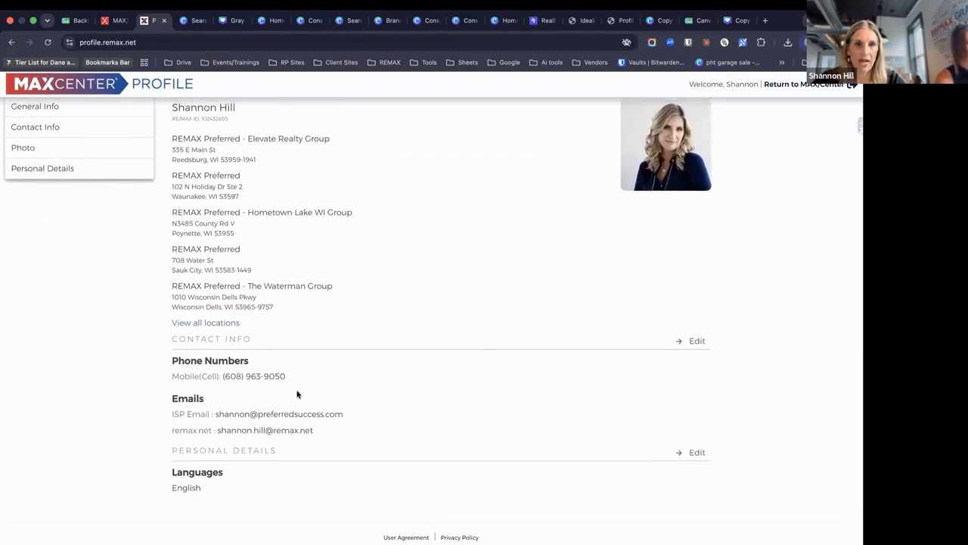
{"action": "scroll", "coordinate": [368, 421], "scroll_direction": "up", "scroll_amount": 3}
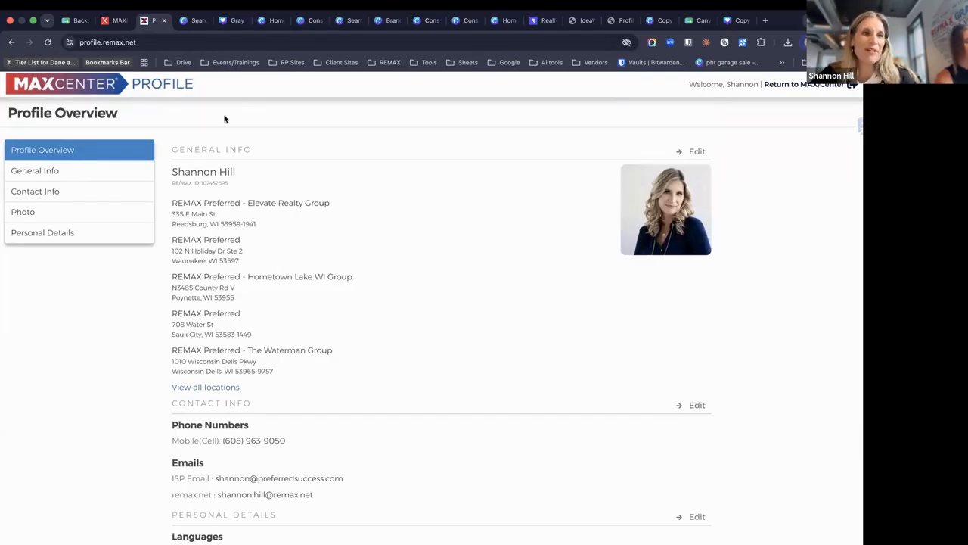
{"action": "left_click", "coordinate": [63, 212]}
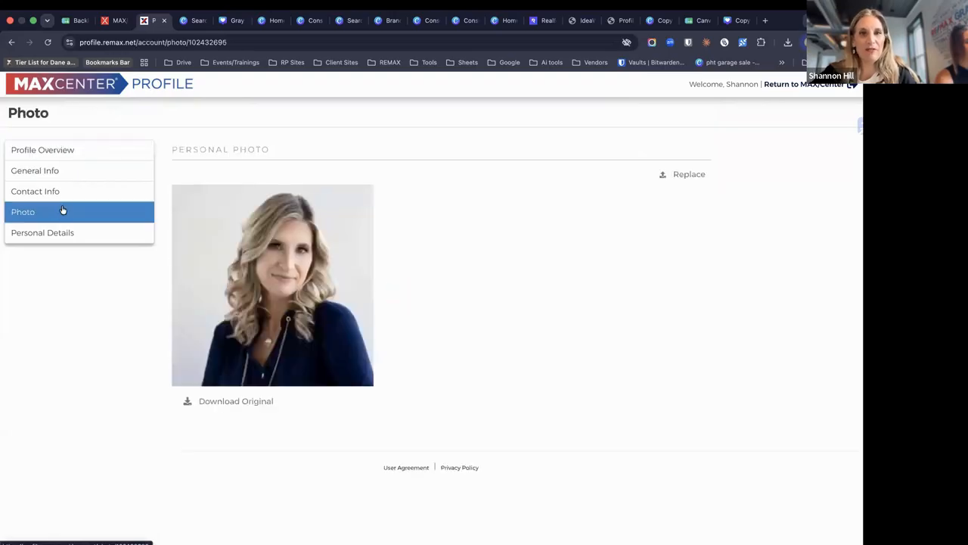
Browse the profile's Contact Info, General Info and Personal Details pages
{"action": "left_click", "coordinate": [64, 192]}
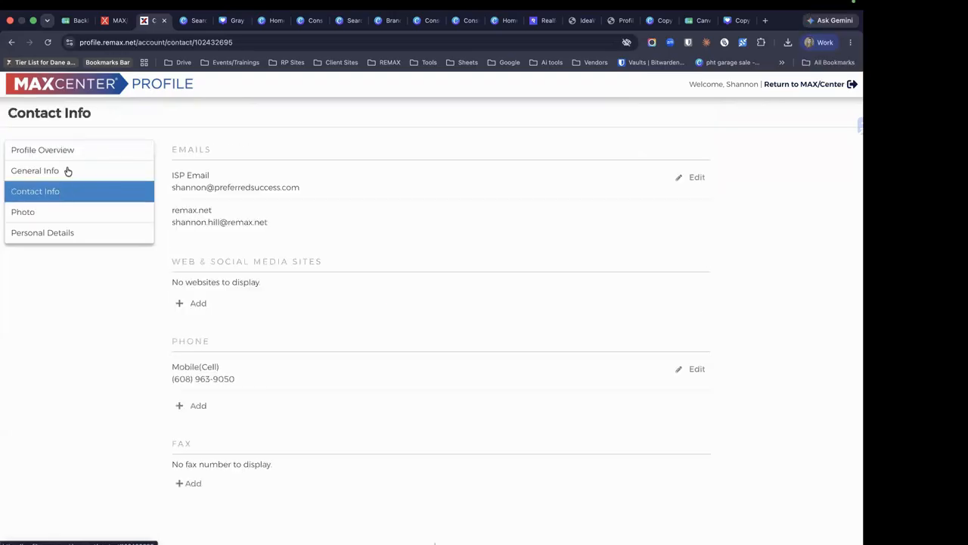
{"action": "left_click", "coordinate": [70, 177]}
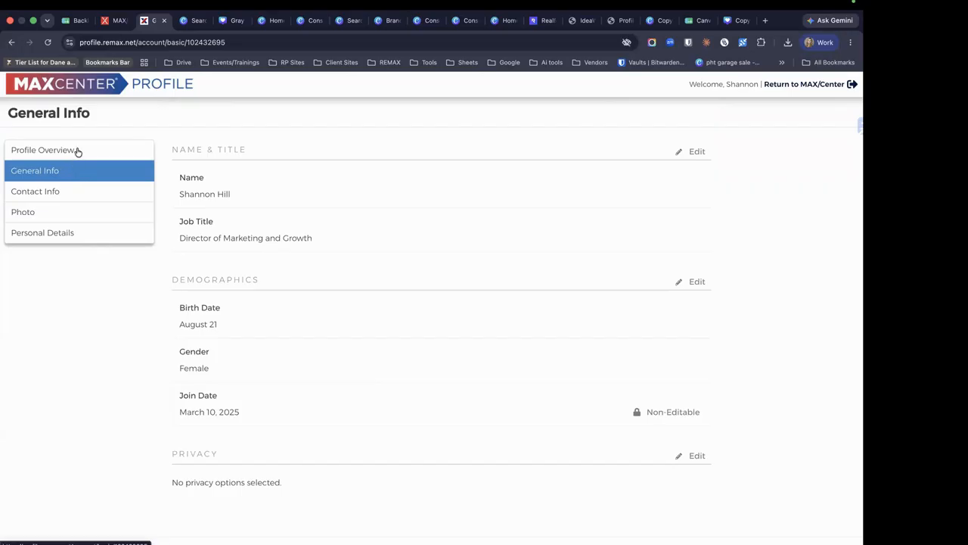
{"action": "left_click", "coordinate": [78, 152]}
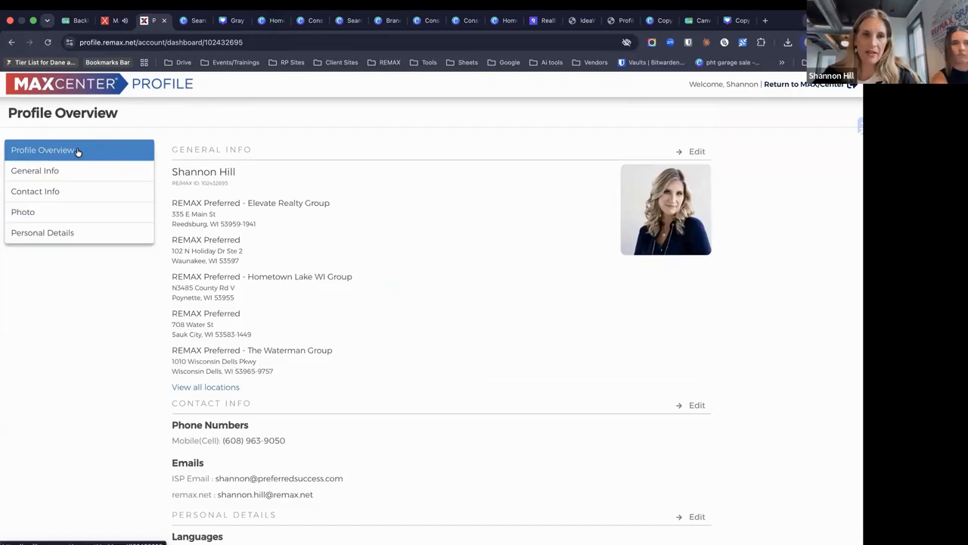
{"action": "left_click", "coordinate": [66, 237]}
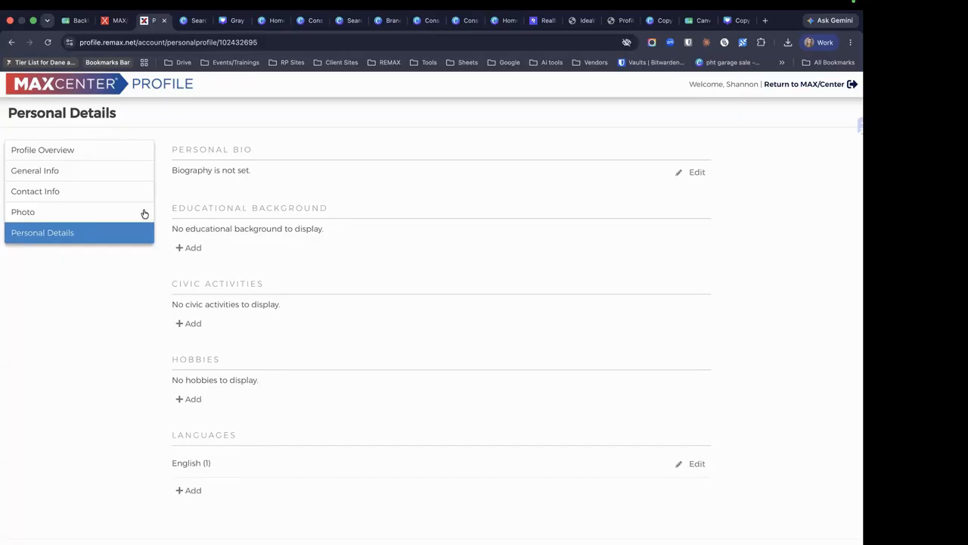
{"action": "left_click", "coordinate": [108, 156]}
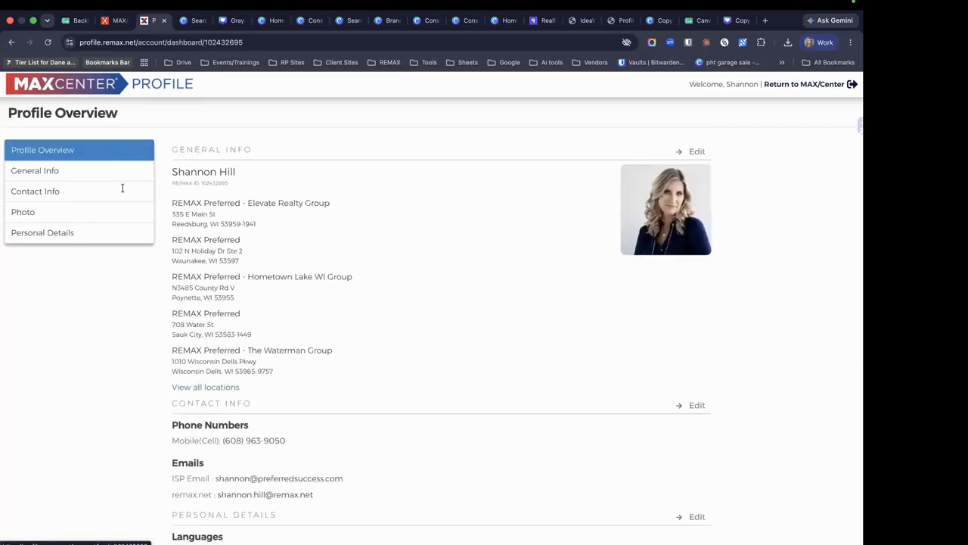
Scroll the Profile Overview, open Contact Info for editing, then start a new Google tab
{"action": "scroll", "coordinate": [357, 482], "scroll_direction": "down", "scroll_amount": 1}
{"action": "scroll", "coordinate": [357, 482], "scroll_direction": "down", "scroll_amount": 1}
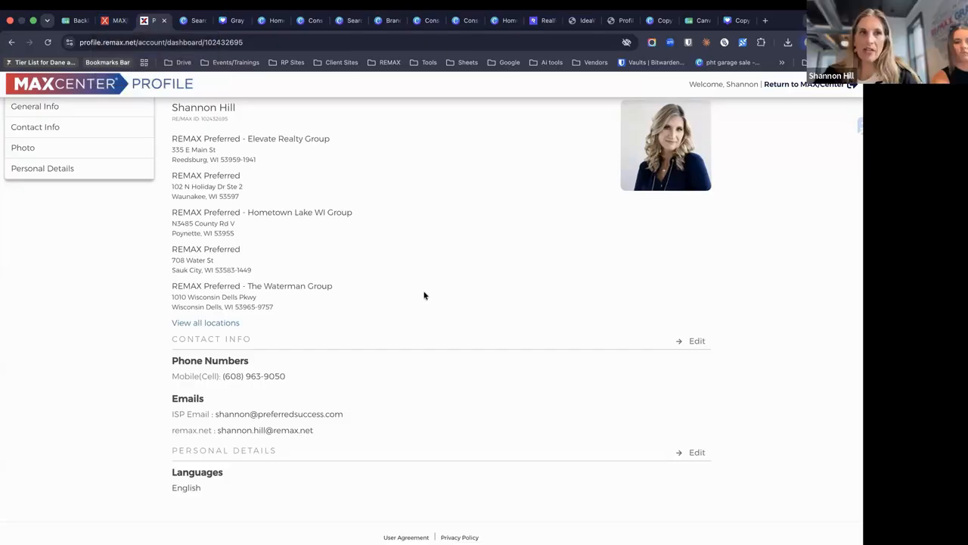
{"action": "scroll", "coordinate": [310, 397], "scroll_direction": "up", "scroll_amount": 2}
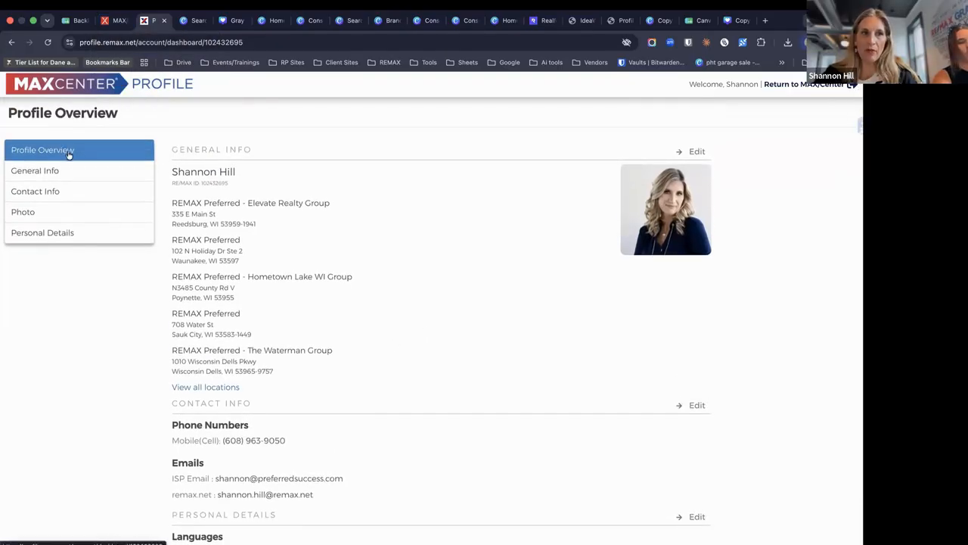
{"action": "scroll", "coordinate": [558, 367], "scroll_direction": "down", "scroll_amount": 2}
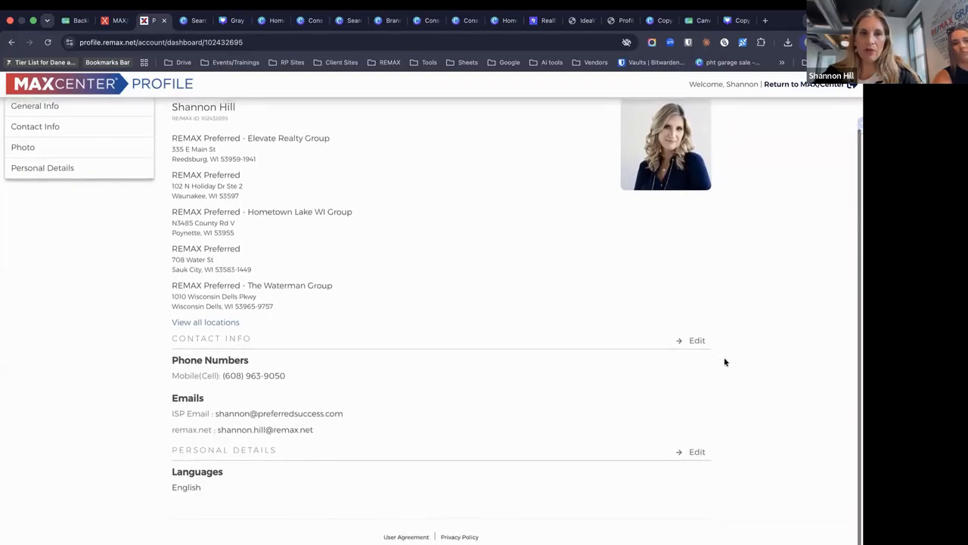
{"action": "left_click", "coordinate": [696, 341]}
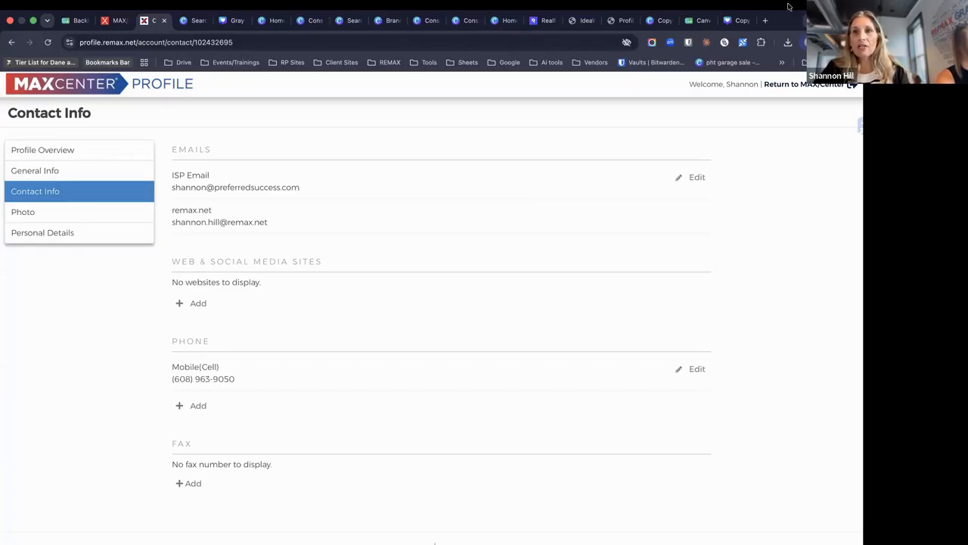
{"action": "left_click", "coordinate": [768, 21]}
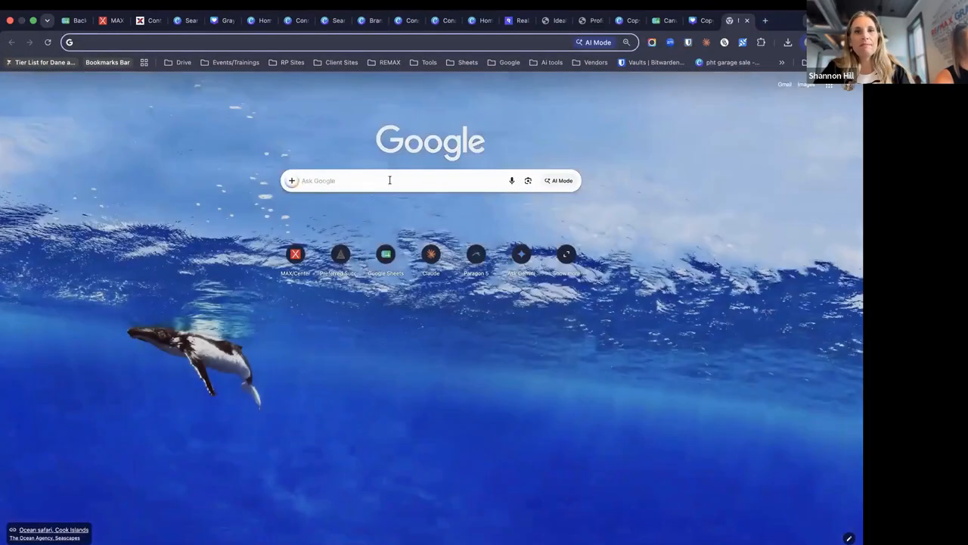
Search Google for the local RE/MAX agent's full name, then open a new private window
{"action": "left_click", "coordinate": [390, 181]}
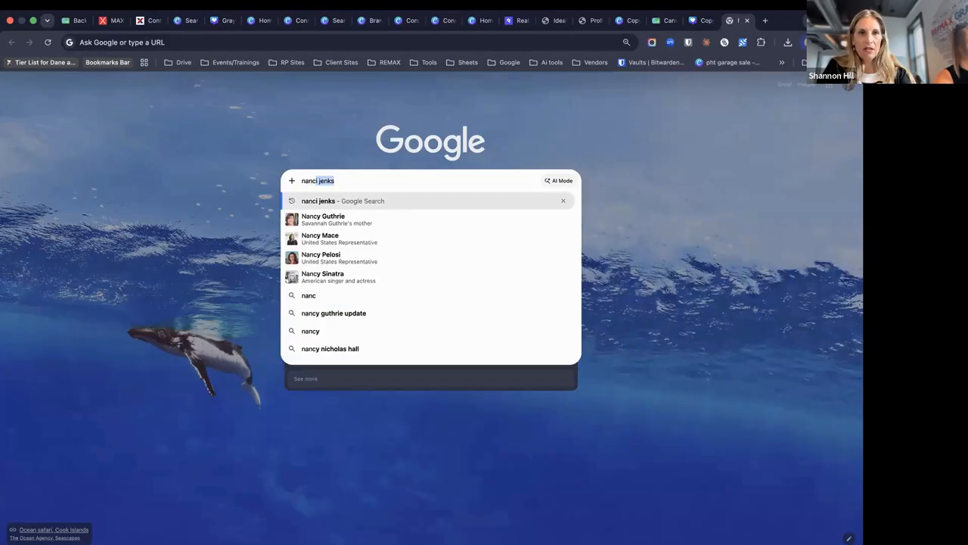
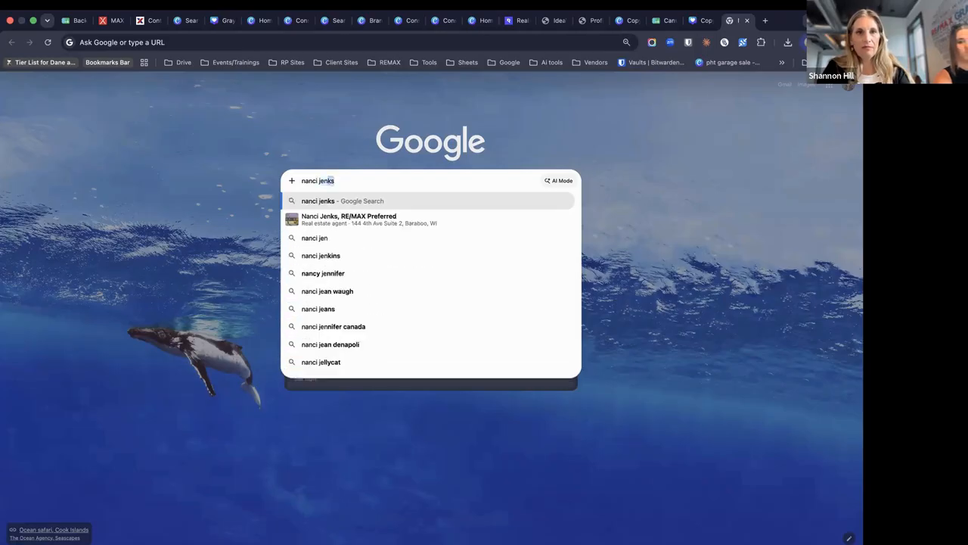
{"action": "key", "text": "Return"}
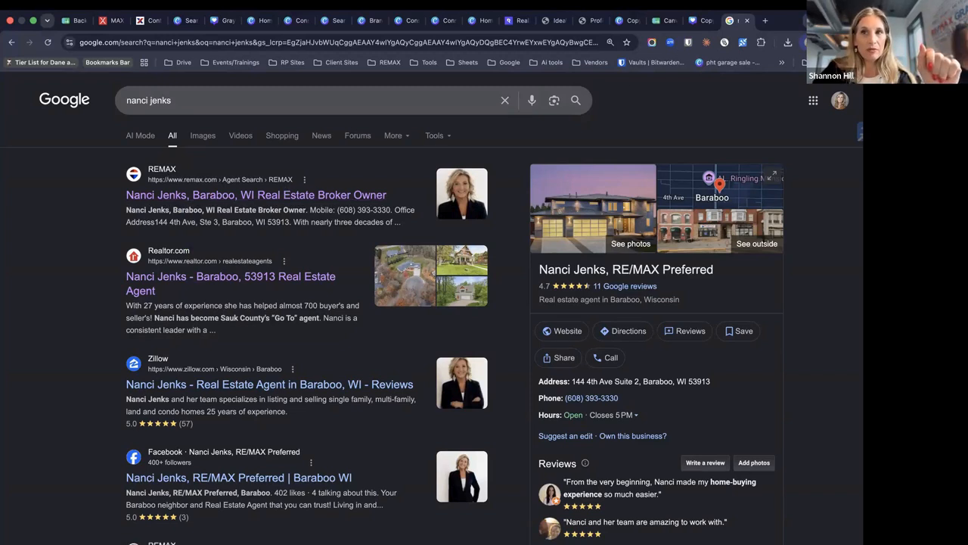
{"action": "left_click", "coordinate": [852, 42]}
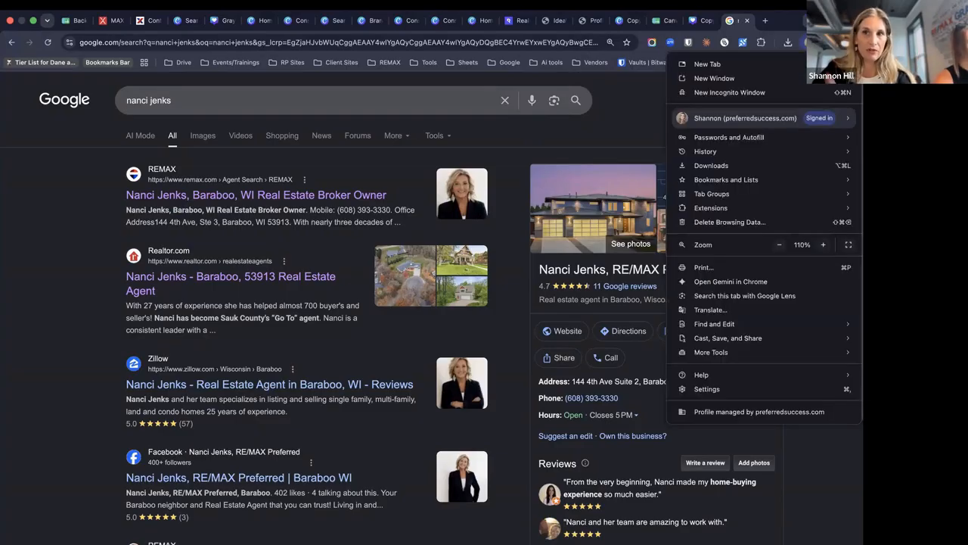
{"action": "left_click", "coordinate": [753, 92]}
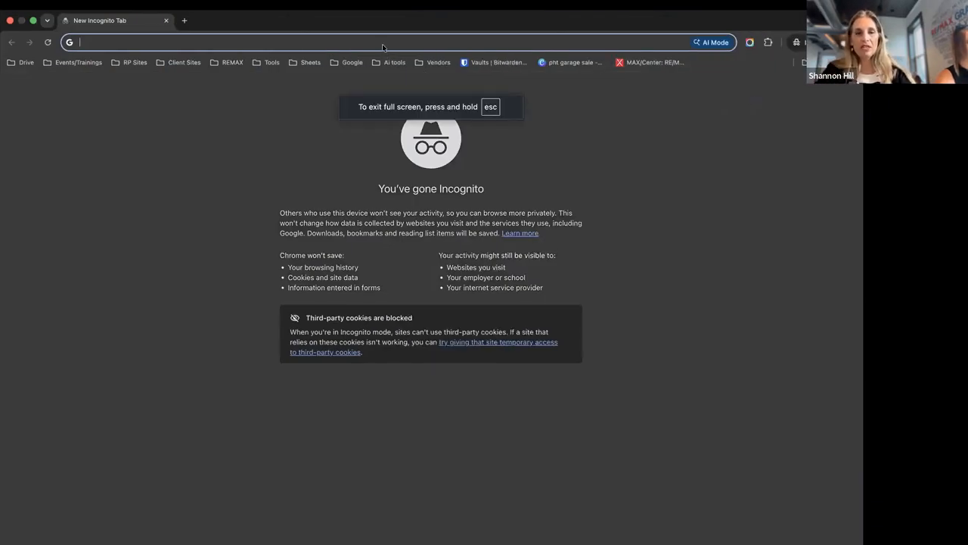
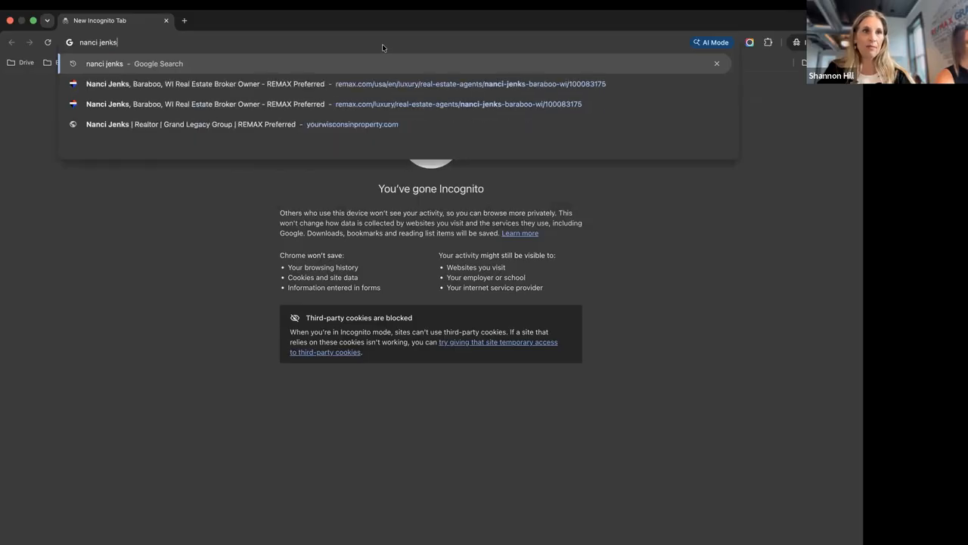
{"action": "key", "text": "Return"}
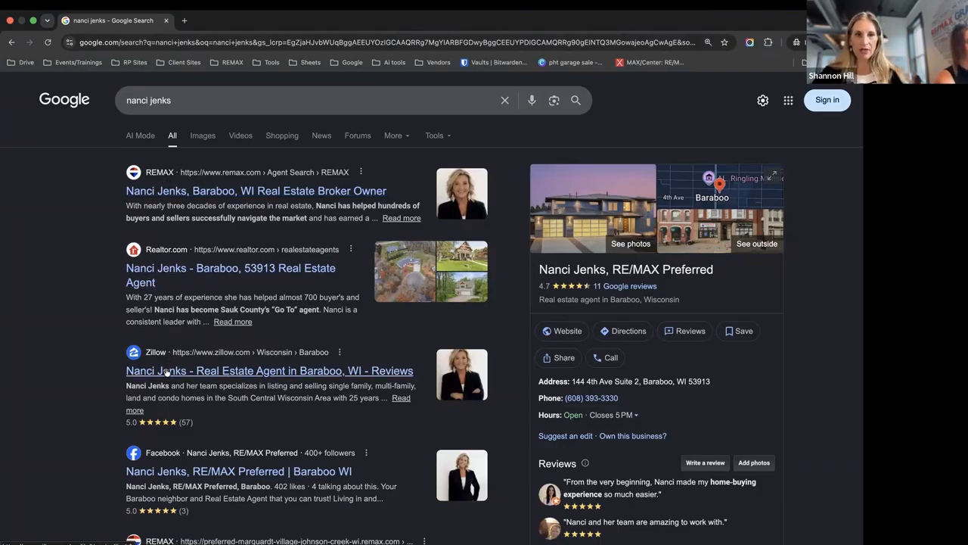
{"action": "scroll", "coordinate": [163, 462], "scroll_direction": "down", "scroll_amount": 3}
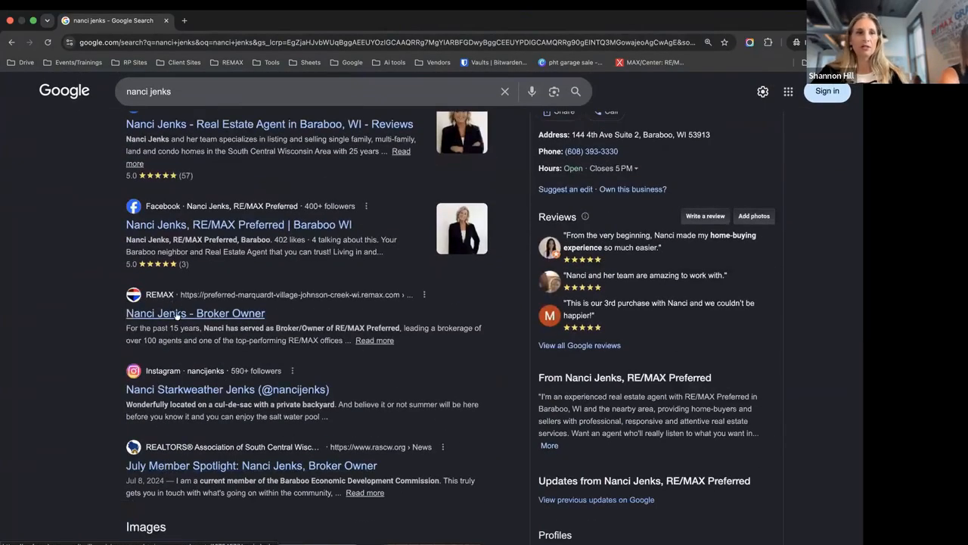
{"action": "scroll", "coordinate": [154, 269], "scroll_direction": "up", "scroll_amount": 3}
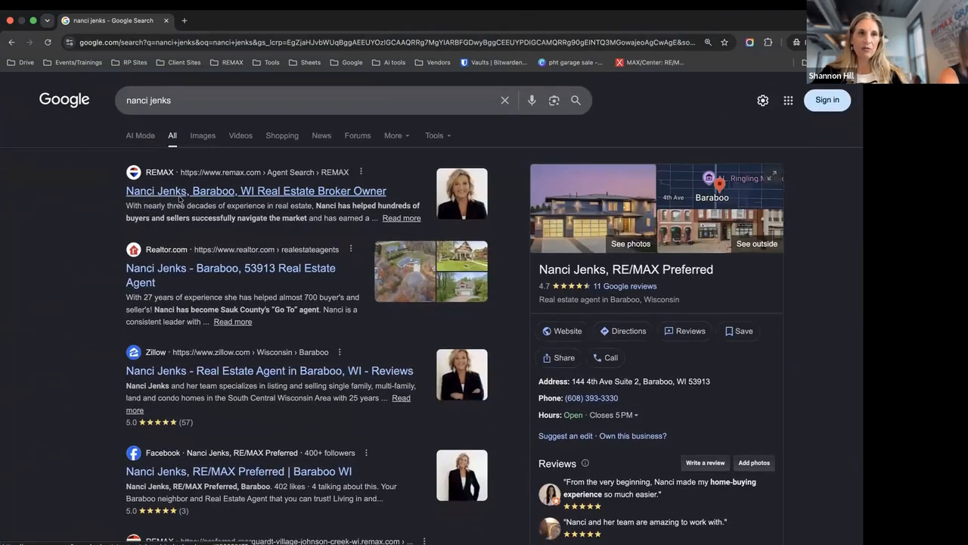
{"action": "left_click", "coordinate": [180, 193]}
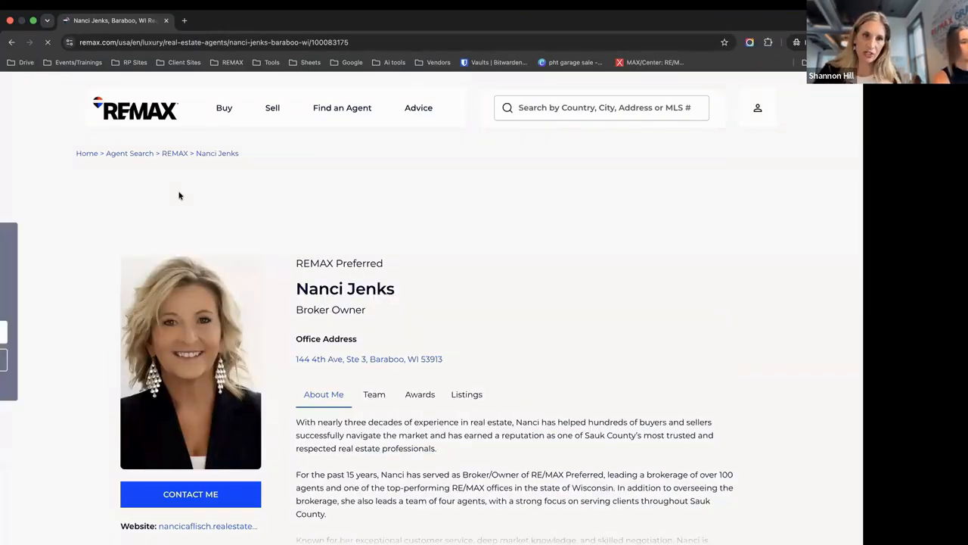
Check the agent's Team, Awards, Listings and About Me tabs on her REMAX.com profile
{"action": "scroll", "coordinate": [250, 305], "scroll_direction": "down", "scroll_amount": 1}
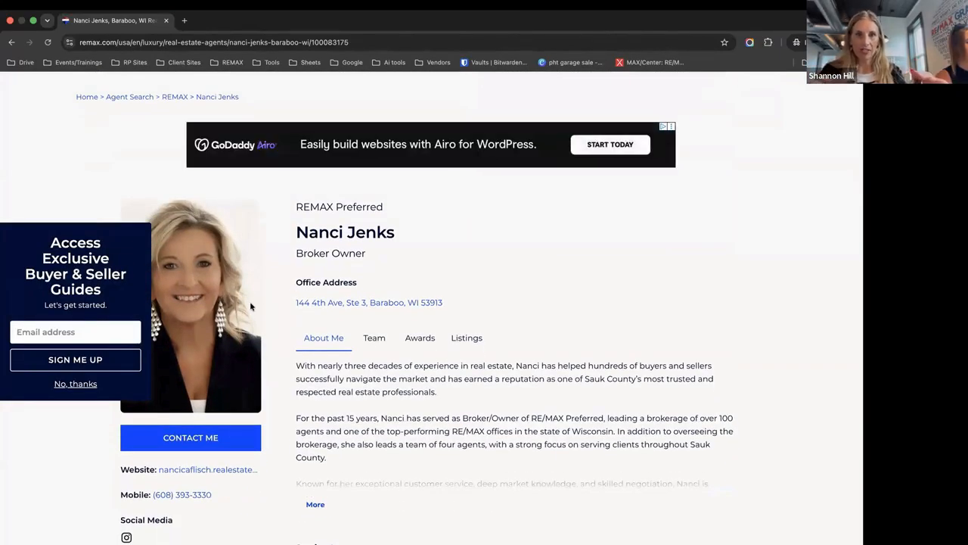
{"action": "left_click", "coordinate": [376, 338]}
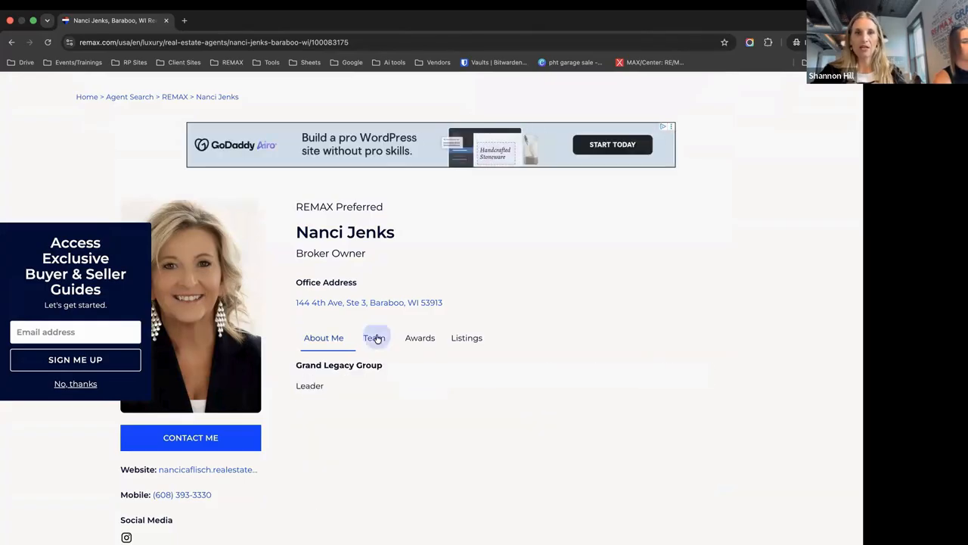
{"action": "left_click", "coordinate": [416, 341]}
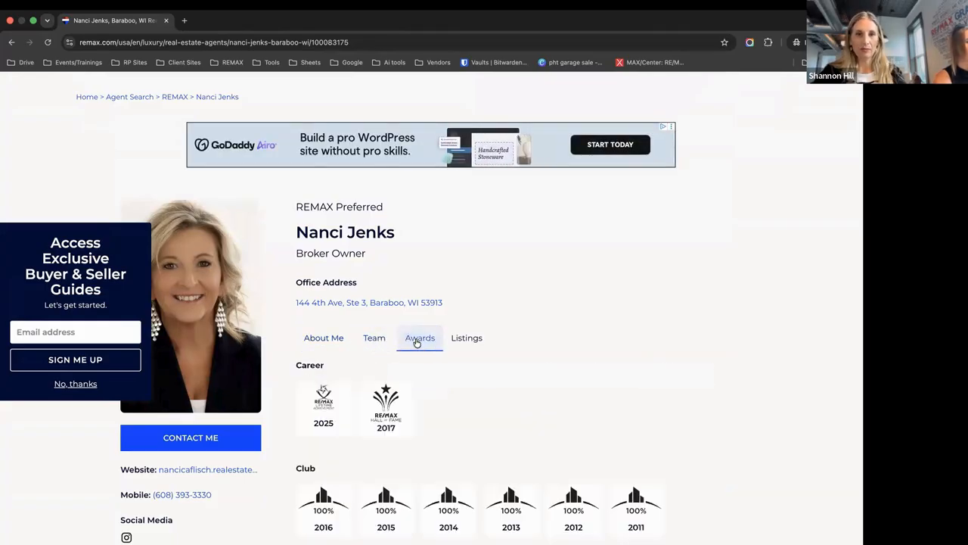
{"action": "left_click", "coordinate": [376, 341]}
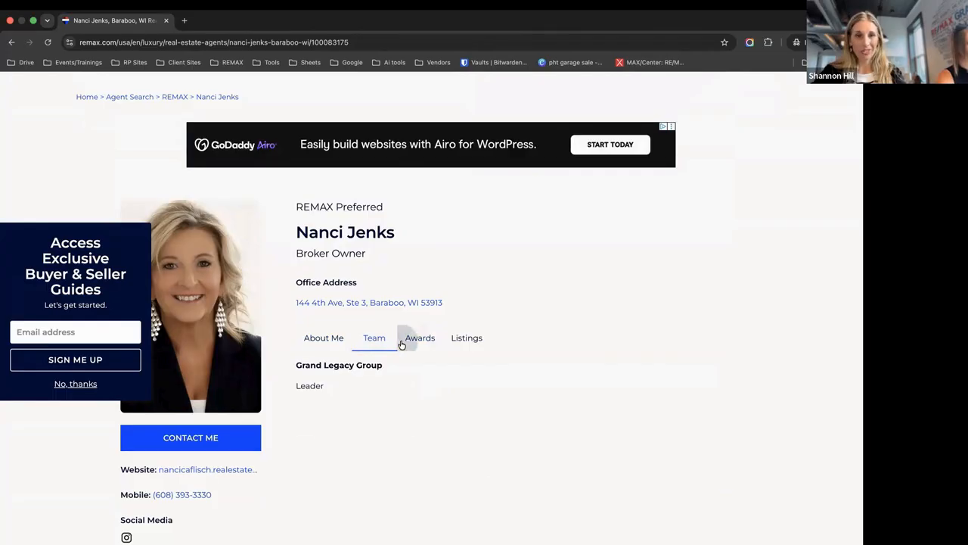
{"action": "left_click", "coordinate": [405, 340]}
{"action": "left_click", "coordinate": [466, 340]}
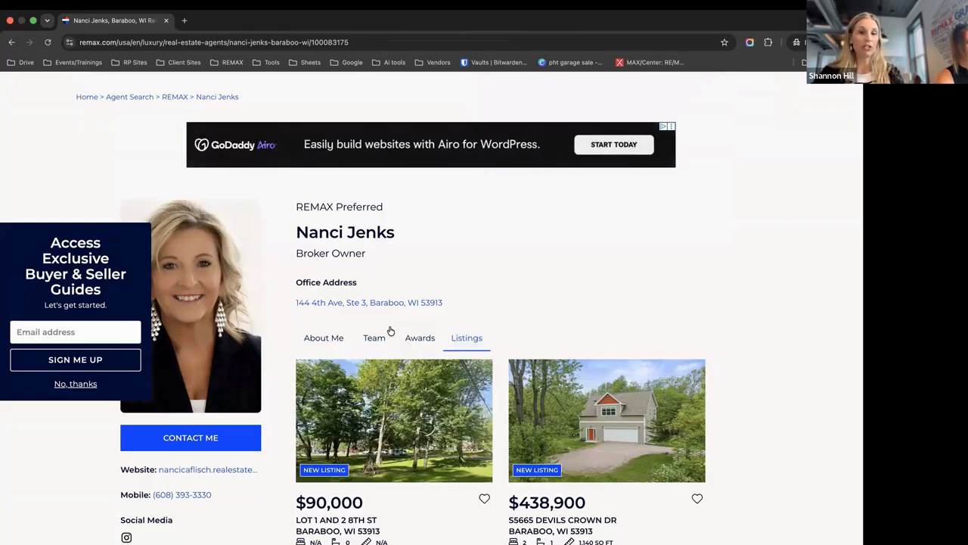
{"action": "left_click", "coordinate": [326, 344]}
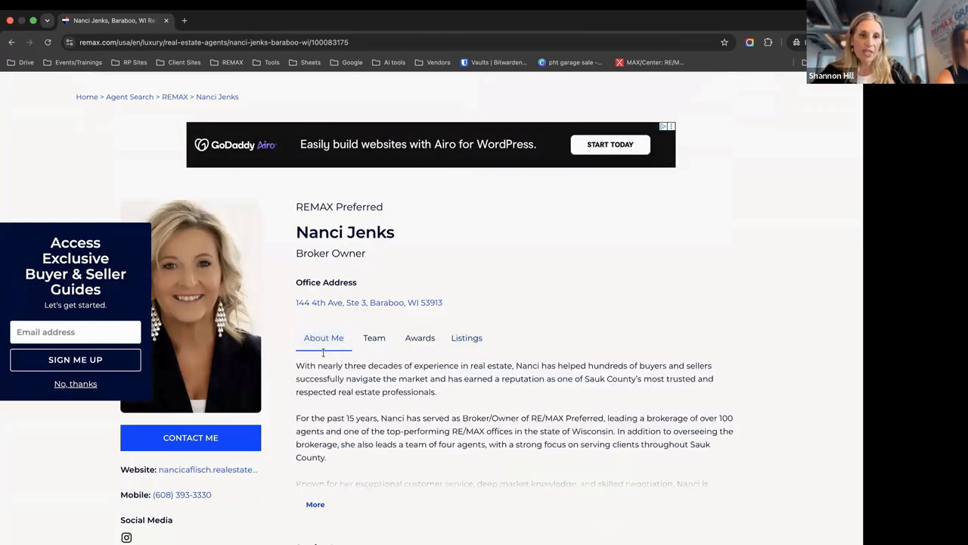
Decline the buyer and seller guides signup and open the agent's Instagram profile
{"action": "scroll", "coordinate": [316, 398], "scroll_direction": "down", "scroll_amount": 3}
{"action": "scroll", "coordinate": [310, 397], "scroll_direction": "up", "scroll_amount": 2}
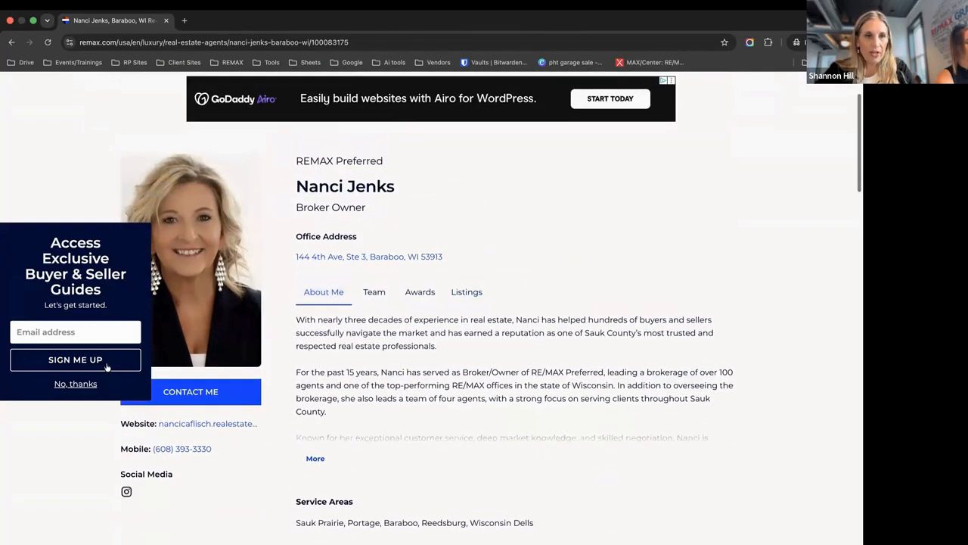
{"action": "left_click", "coordinate": [76, 383]}
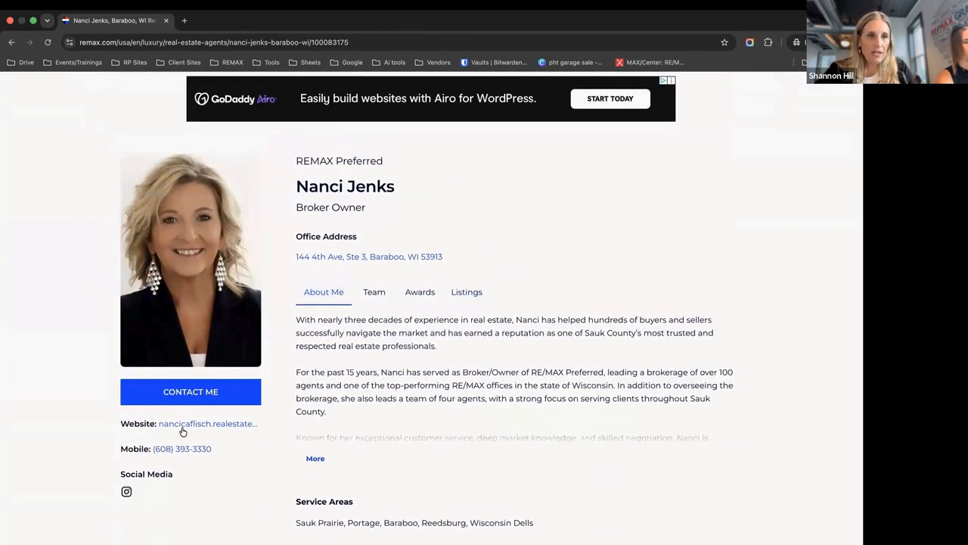
{"action": "left_click", "coordinate": [127, 492]}
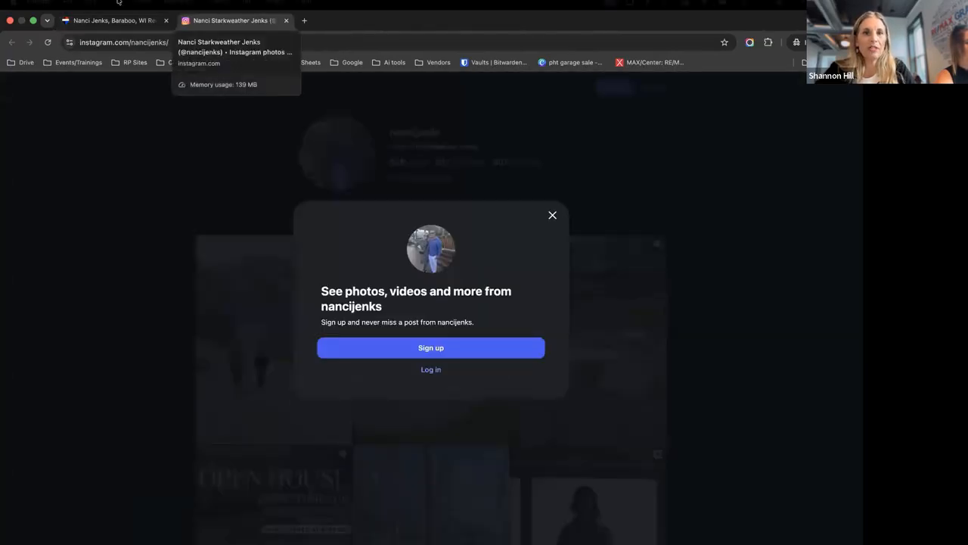
Dismiss the REMAX newsletter signup and open the agent's personal website in its own tab
{"action": "left_click", "coordinate": [97, 23]}
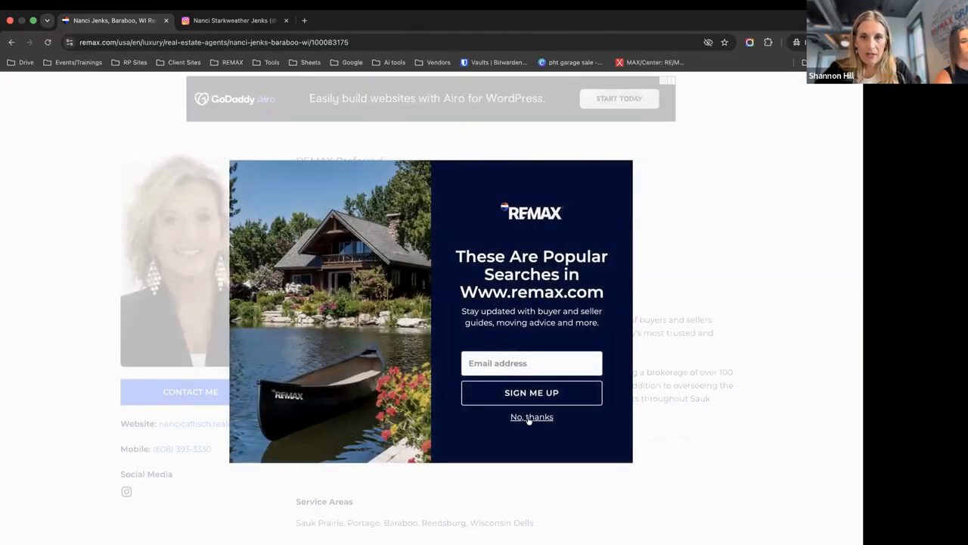
{"action": "left_click", "coordinate": [527, 417]}
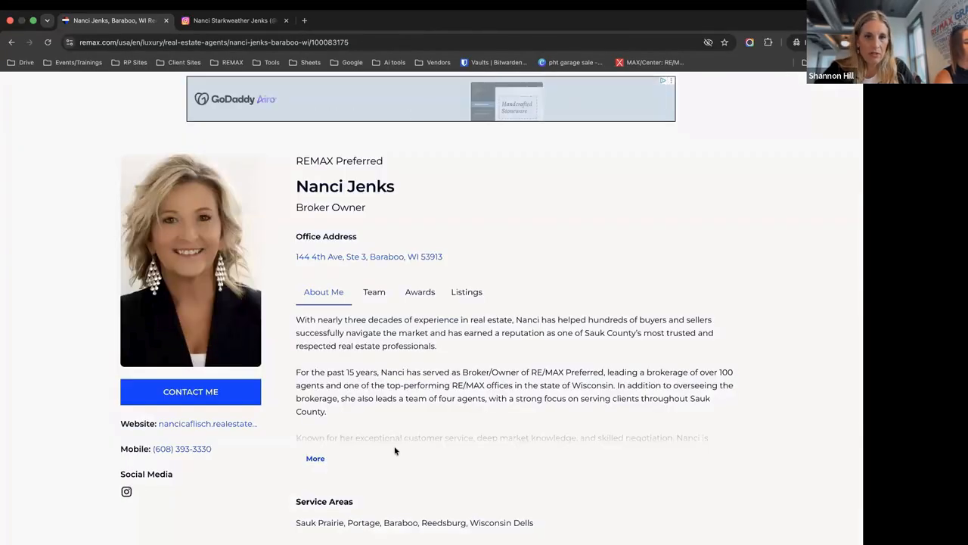
{"action": "left_click", "coordinate": [196, 425]}
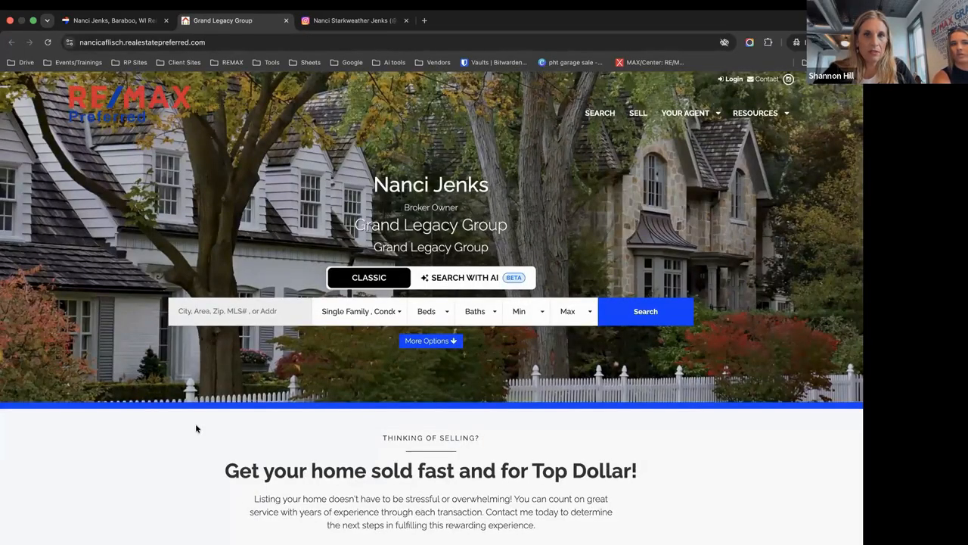
Return to the agent's RE/MAX.com profile and take the browser out of full screen
{"action": "left_click", "coordinate": [143, 19]}
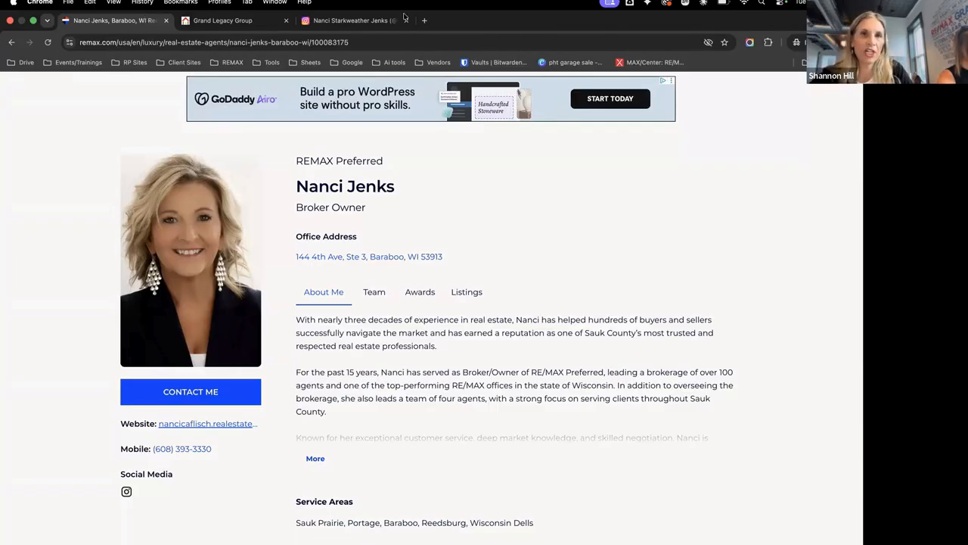
{"action": "left_click", "coordinate": [31, 22]}
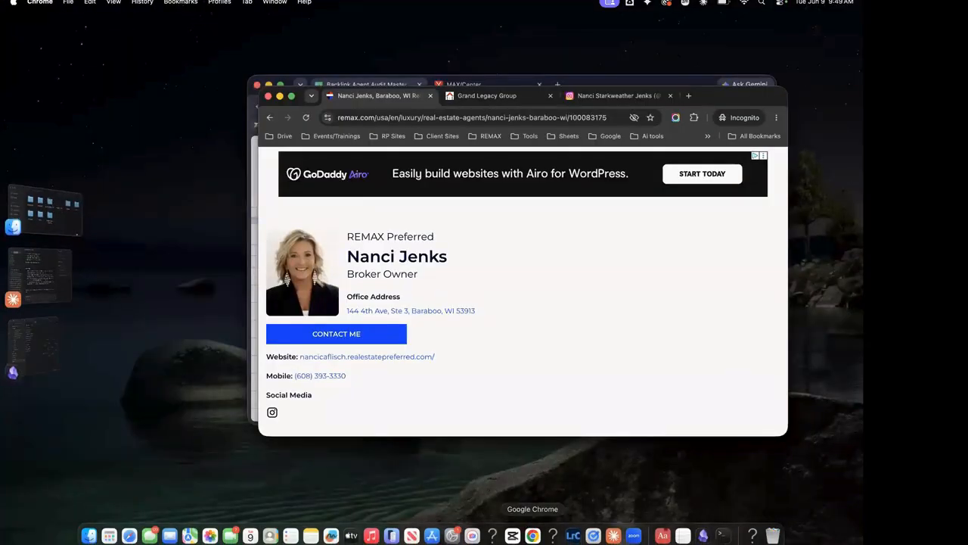
{"action": "left_click", "coordinate": [532, 535]}
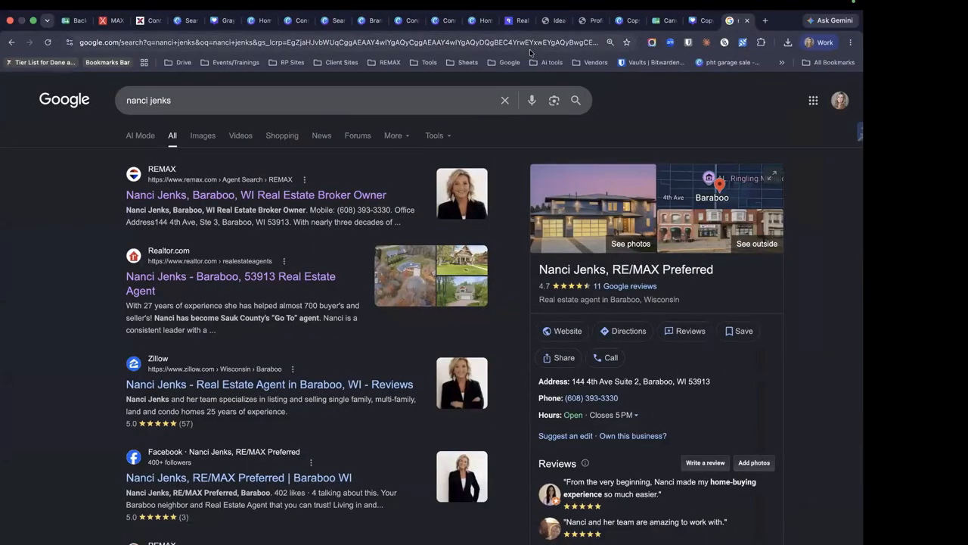
Review the audit tracker in the Backlink Agent Audit Master Sheet, then return to MAXCENTER Apps & Tools
{"action": "left_click", "coordinate": [115, 21]}
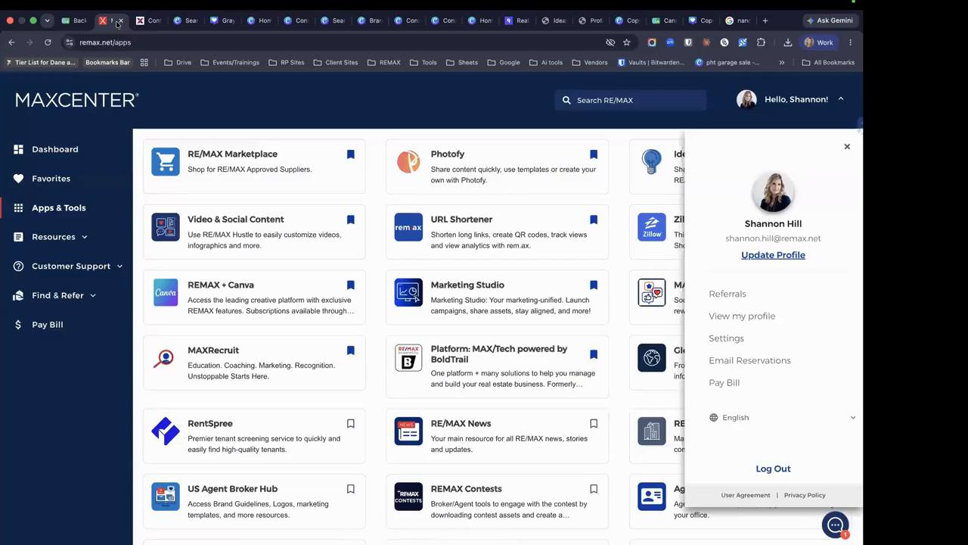
{"action": "left_click", "coordinate": [72, 21]}
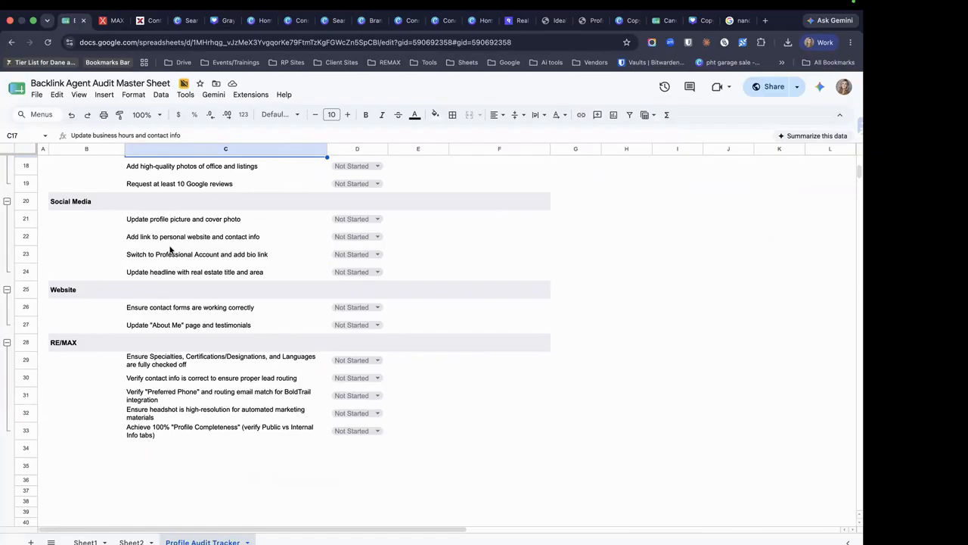
{"action": "scroll", "coordinate": [170, 249], "scroll_direction": "up", "scroll_amount": 5}
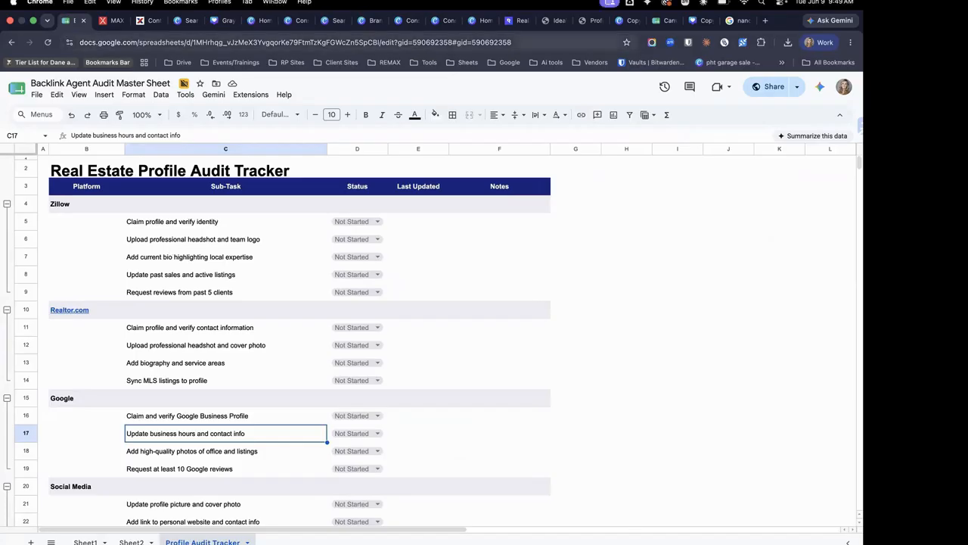
{"action": "left_click", "coordinate": [112, 20]}
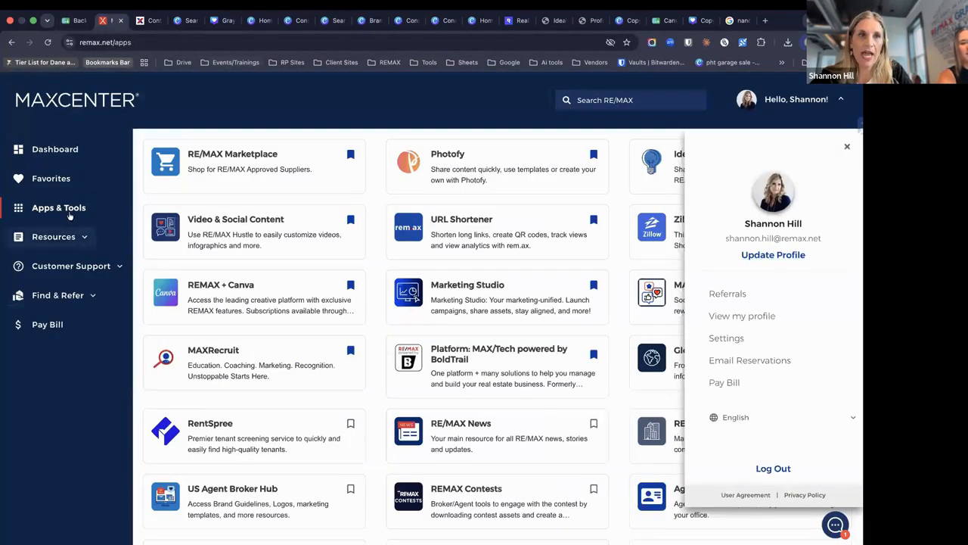
Search MAX/Center for 'canva' to find REMAX + Canva, then go to Canva's home page
{"action": "left_click", "coordinate": [69, 212]}
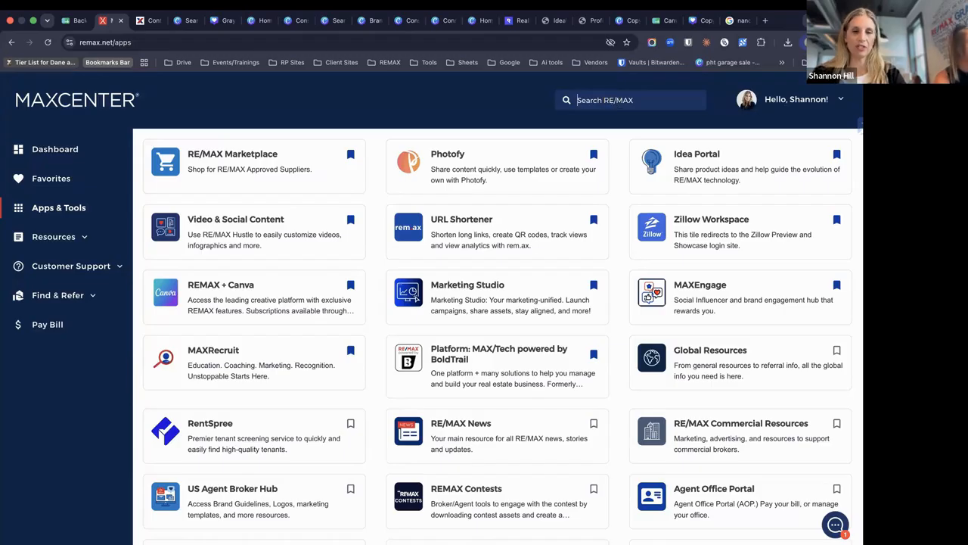
{"action": "left_click", "coordinate": [609, 101]}
{"action": "type", "text": "canva"}
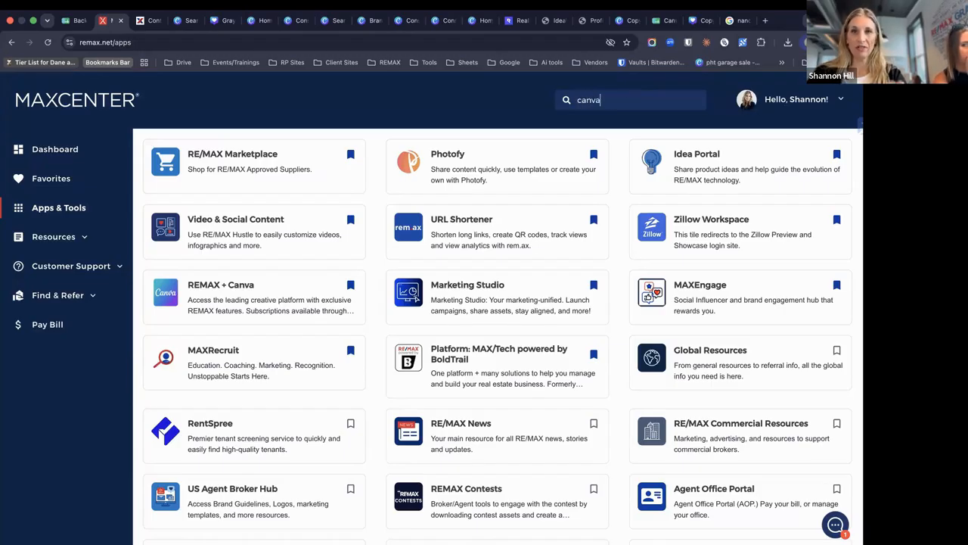
{"action": "key", "text": "Return"}
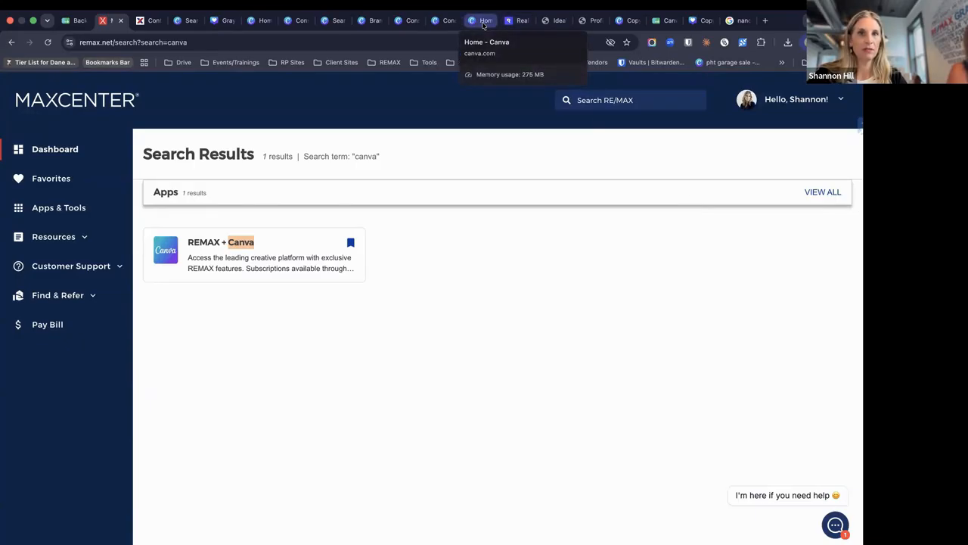
{"action": "left_click", "coordinate": [483, 22]}
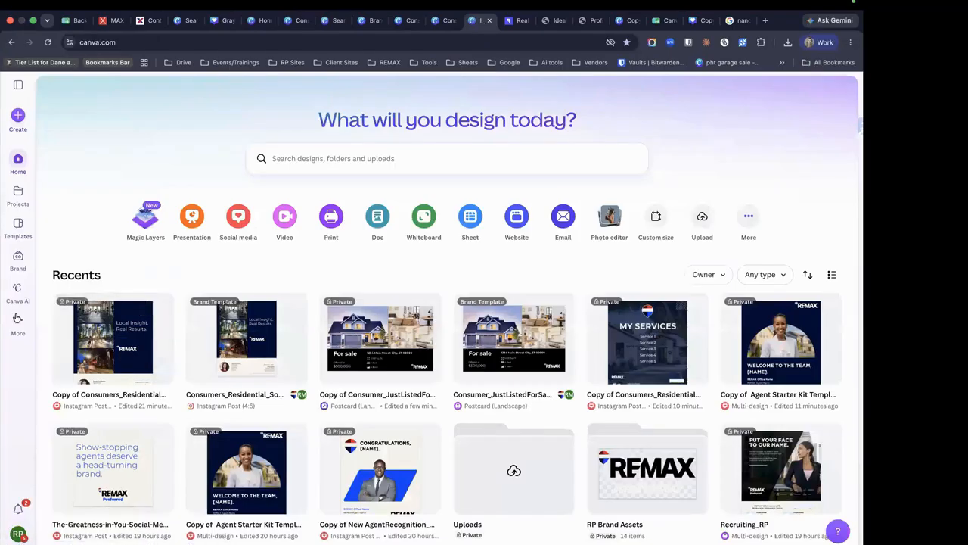
{"action": "left_click", "coordinate": [17, 318]}
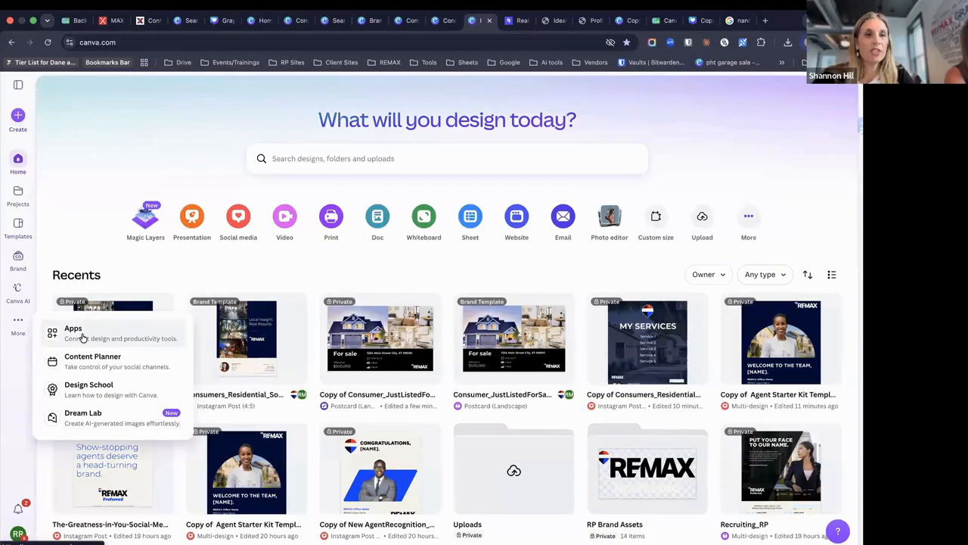
Search Canva apps for 'remax', view and close REMAX Data App details, then open All Brand Templates
{"action": "left_click", "coordinate": [81, 336]}
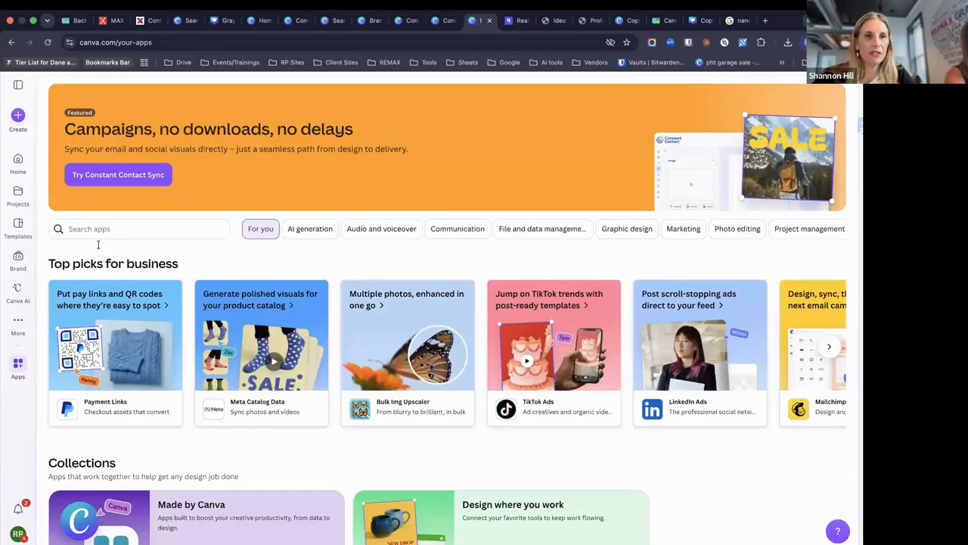
{"action": "left_click", "coordinate": [111, 229]}
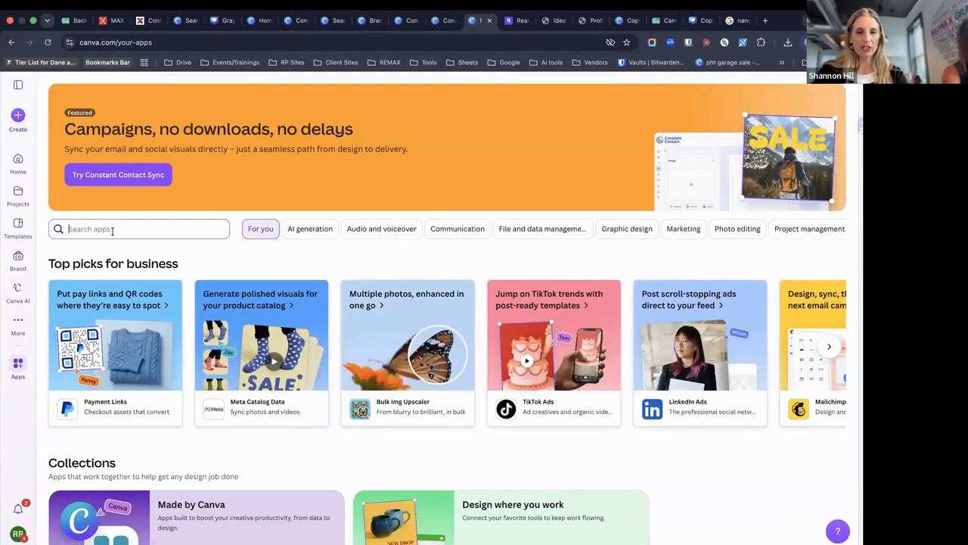
{"action": "type", "text": "rema"}
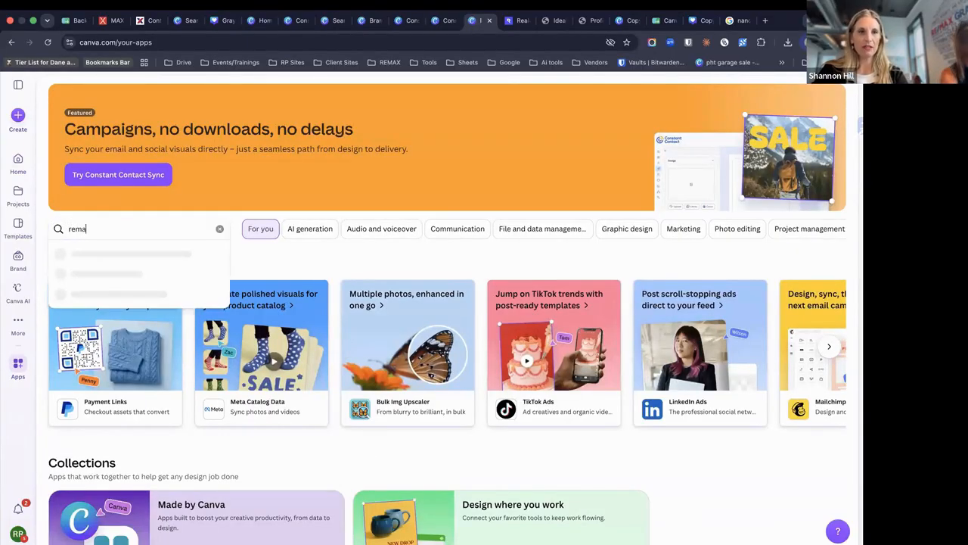
{"action": "type", "text": "x"}
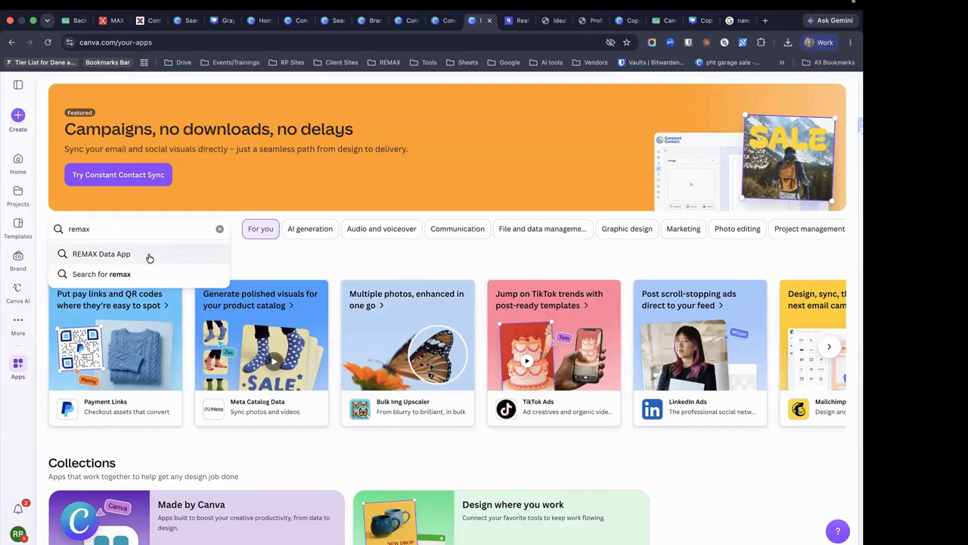
{"action": "left_click", "coordinate": [149, 258]}
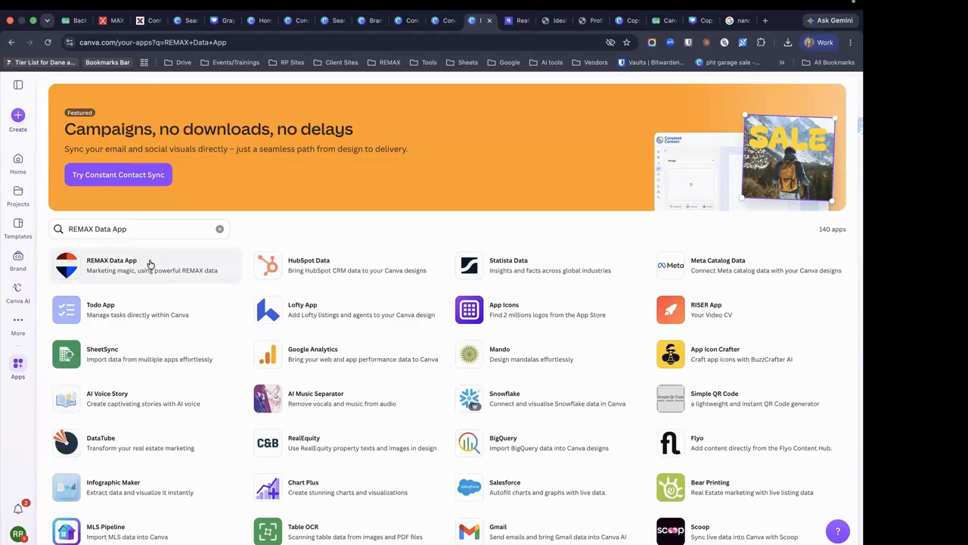
{"action": "left_click", "coordinate": [149, 262]}
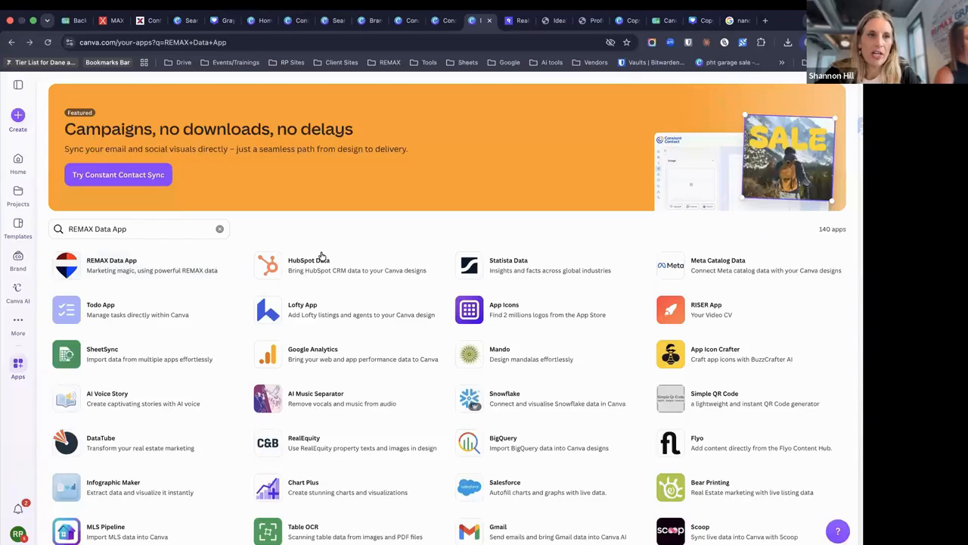
{"action": "left_click", "coordinate": [746, 162]}
{"action": "left_click", "coordinate": [18, 261]}
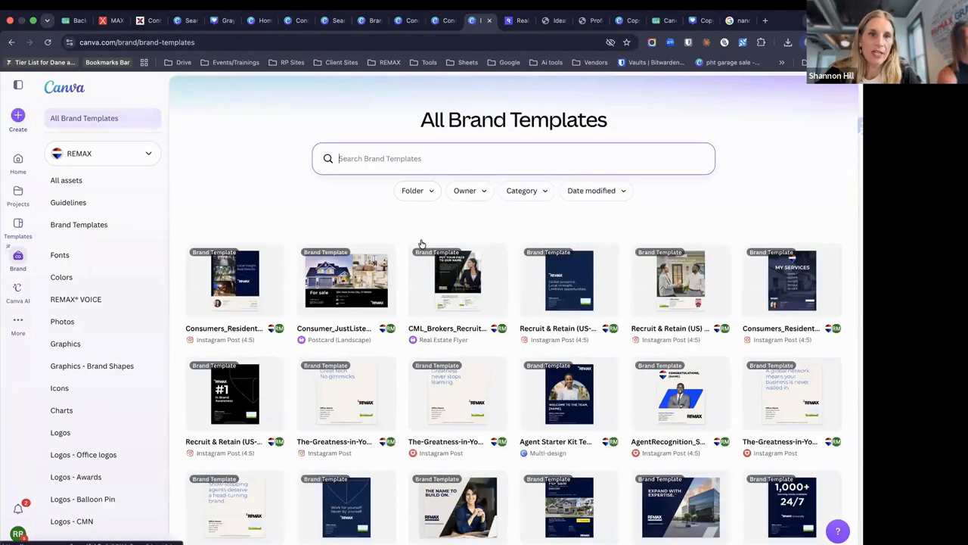
Start an editable copy of the Consumer_JustListedForSale_Postcards_8.5x5.5 brand template
{"action": "left_click", "coordinate": [353, 282]}
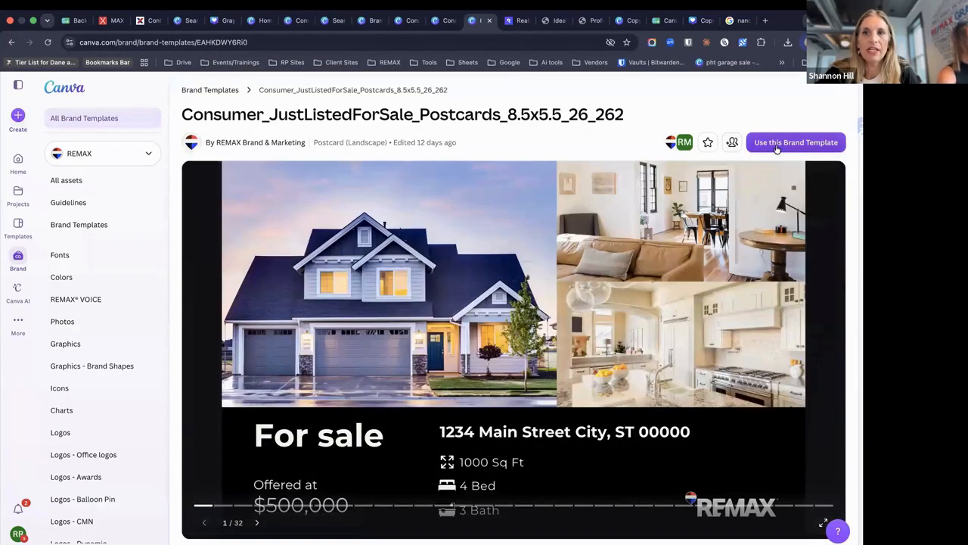
{"action": "left_click", "coordinate": [821, 141]}
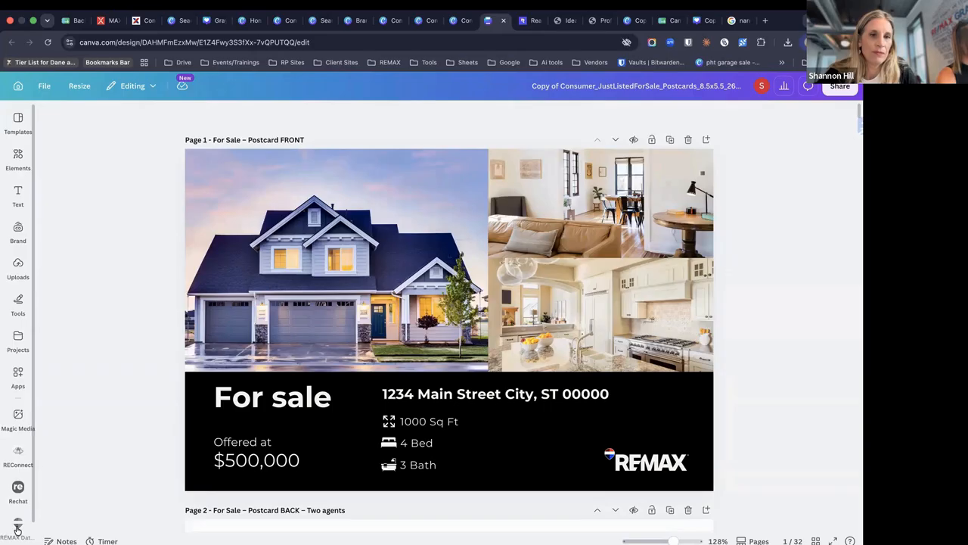
Search Canva apps for 'remax', load REMAX Data App's property list, then open a new Google tab
{"action": "left_click", "coordinate": [17, 527]}
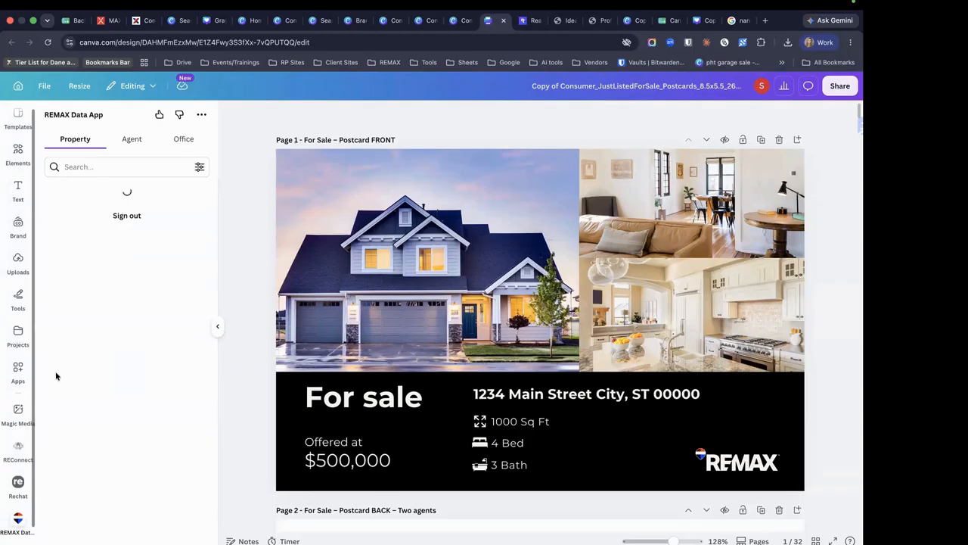
{"action": "left_click", "coordinate": [17, 371]}
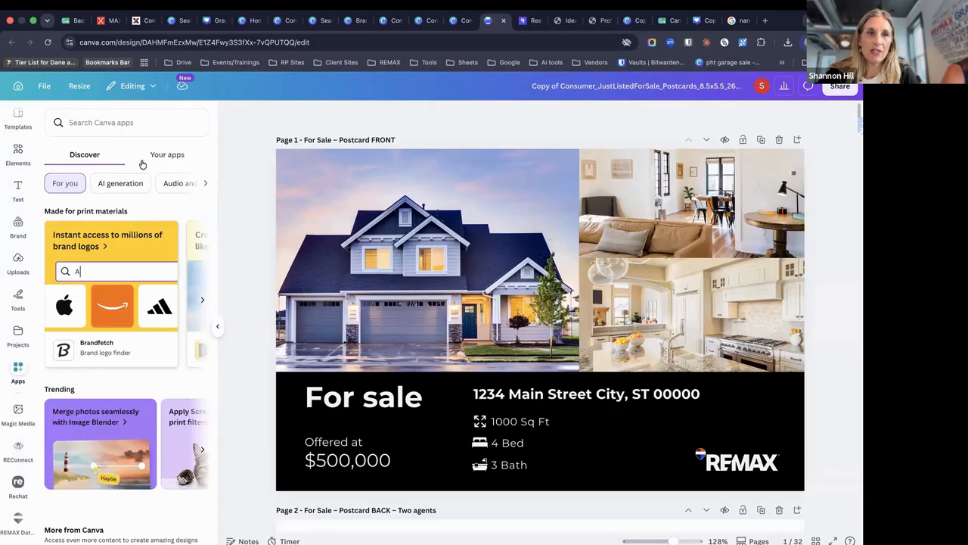
{"action": "left_click", "coordinate": [169, 158]}
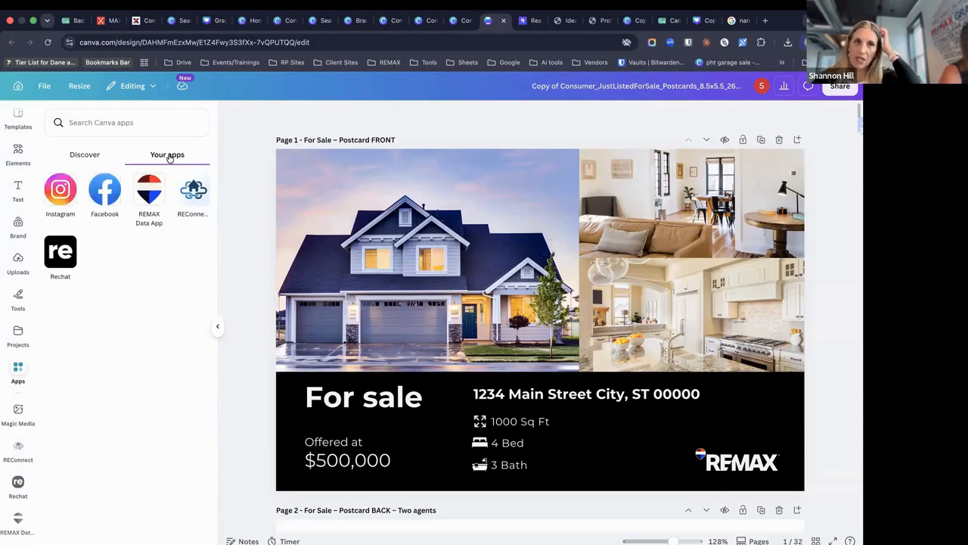
{"action": "left_click", "coordinate": [88, 156]}
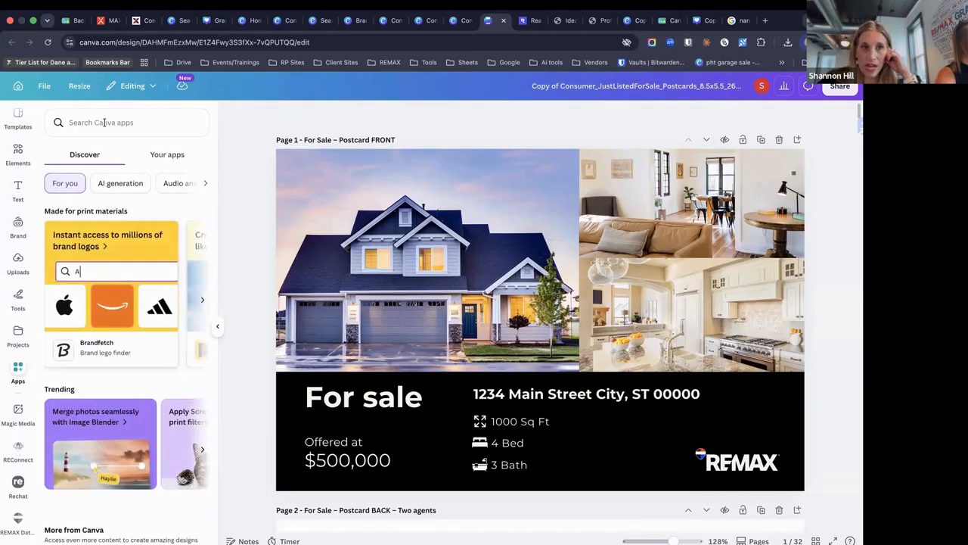
{"action": "left_click", "coordinate": [104, 123]}
{"action": "type", "text": "re"}
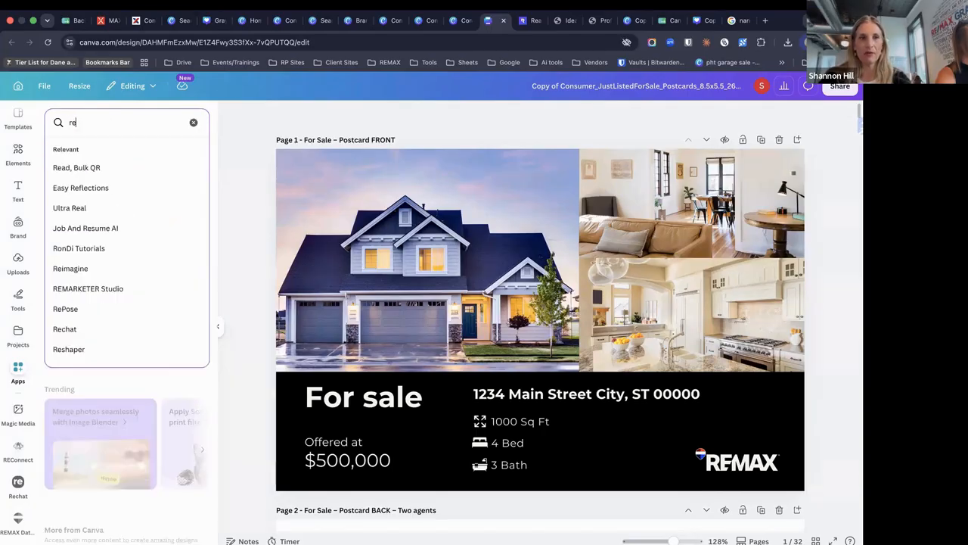
{"action": "type", "text": "max"}
{"action": "left_click", "coordinate": [89, 166]}
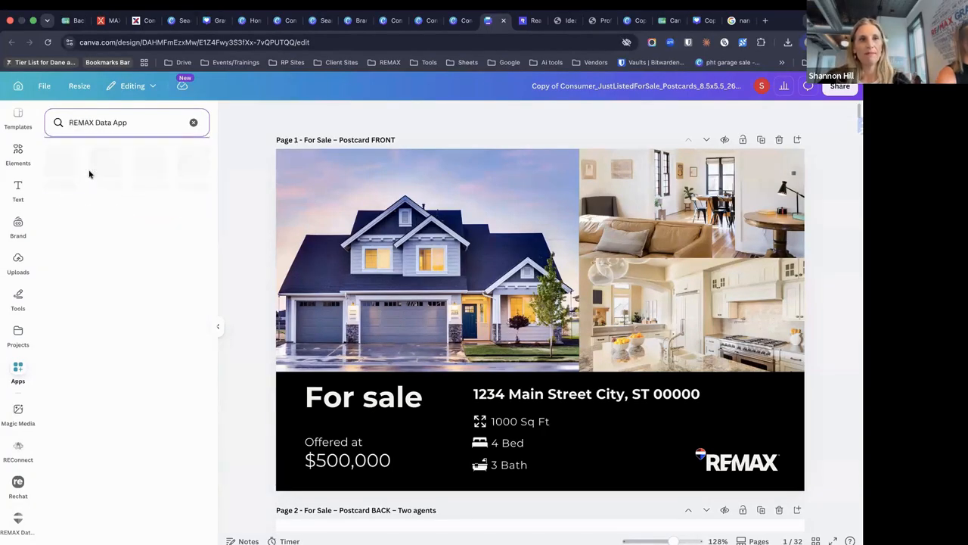
{"action": "left_click", "coordinate": [58, 168]}
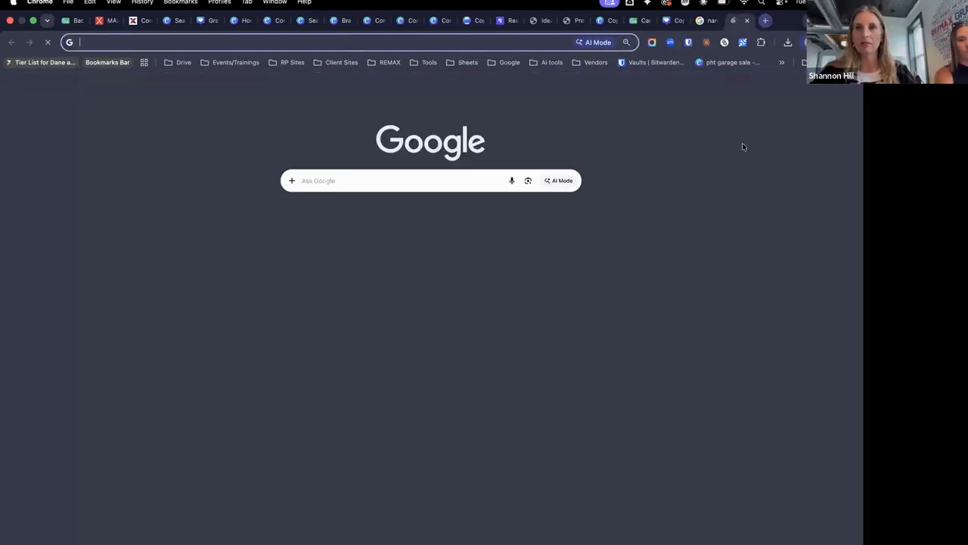
{"action": "left_click", "coordinate": [764, 20]}
{"action": "left_click", "coordinate": [829, 84]}
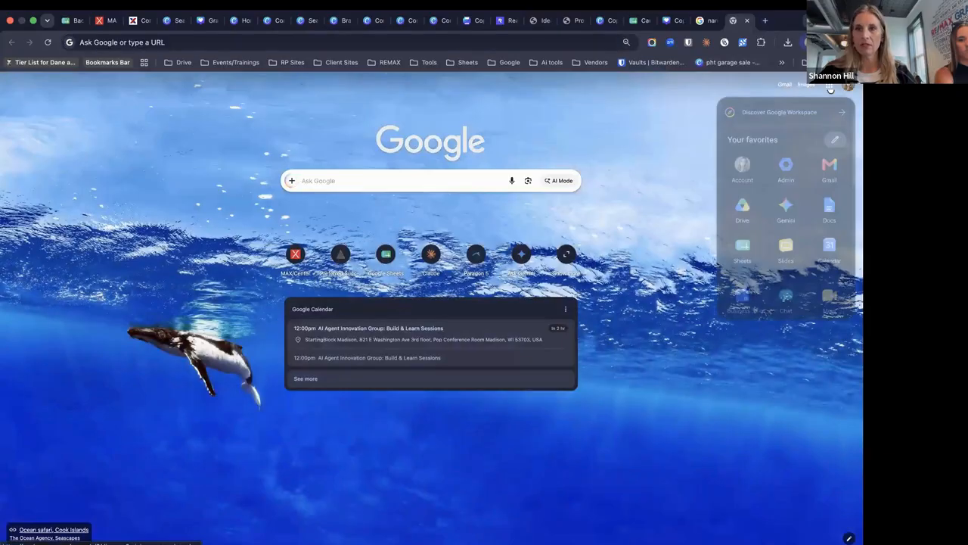
Open Google Sheets home from the apps grid and glance through the birthday and postcard Canva tabs
{"action": "left_click", "coordinate": [742, 246]}
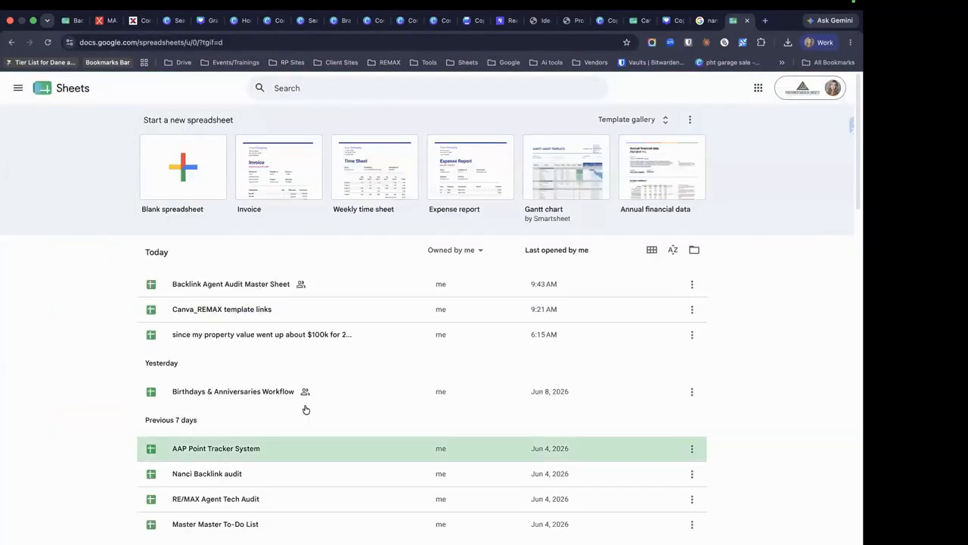
{"action": "scroll", "coordinate": [305, 407], "scroll_direction": "down", "scroll_amount": 1}
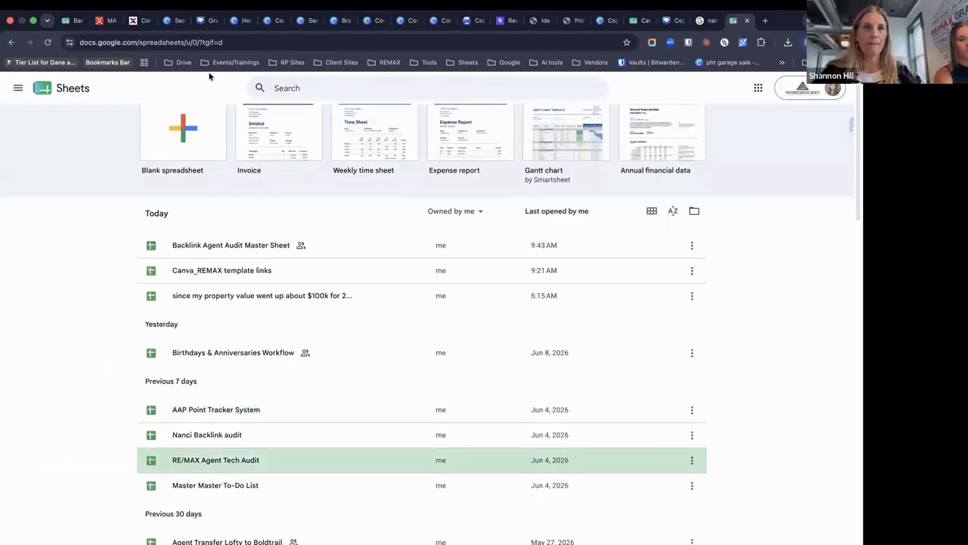
{"action": "left_click", "coordinate": [198, 22]}
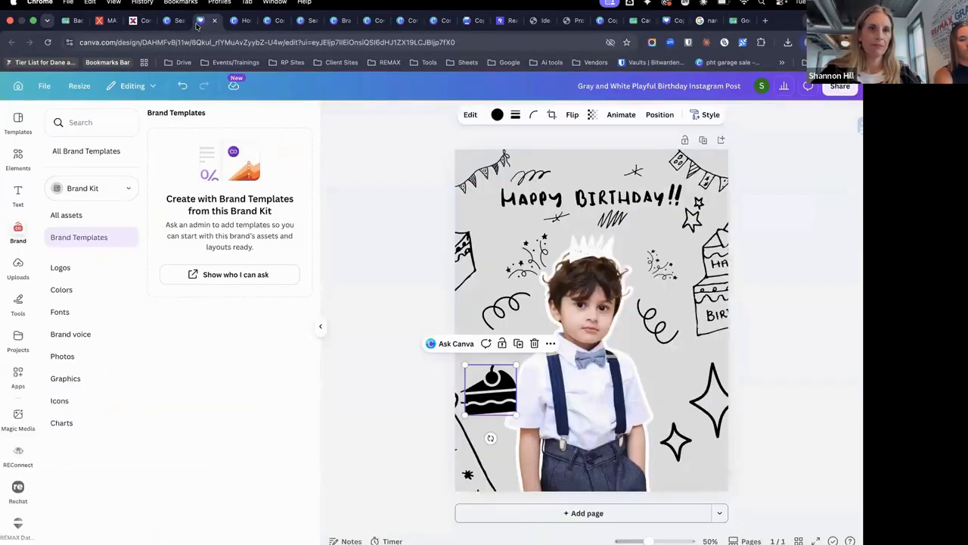
{"action": "left_click", "coordinate": [168, 23]}
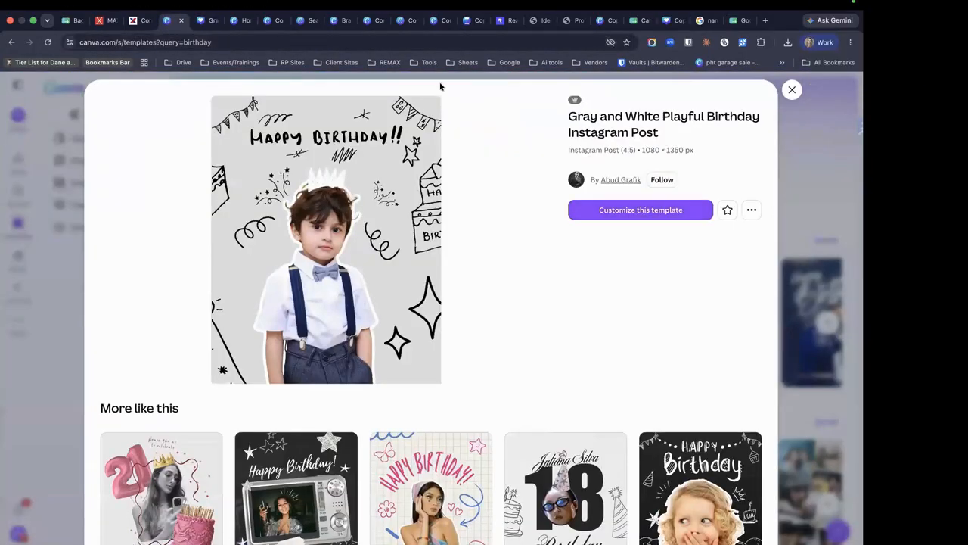
{"action": "left_click", "coordinate": [376, 21]}
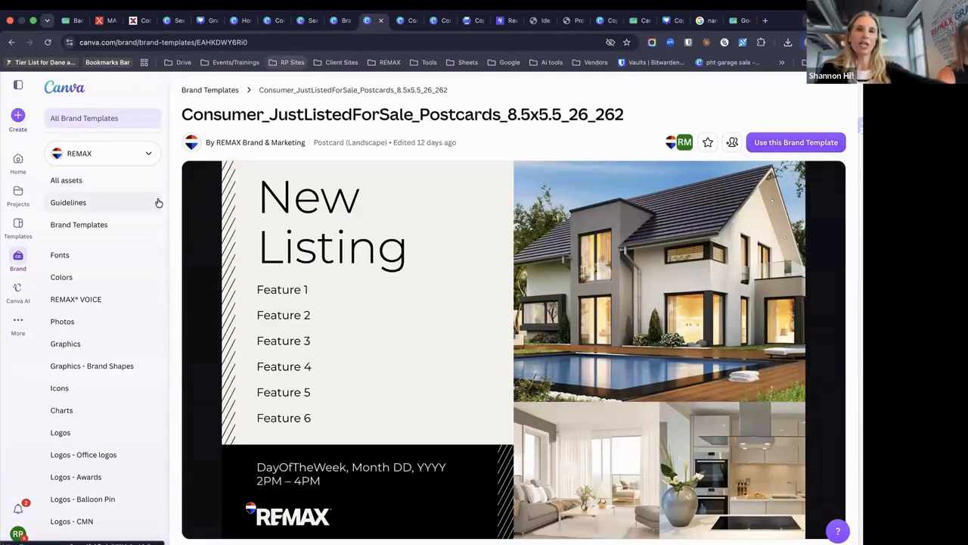
Back on Google Sheets home, search the spreadsheet files for 'tips'
{"action": "left_click", "coordinate": [737, 20]}
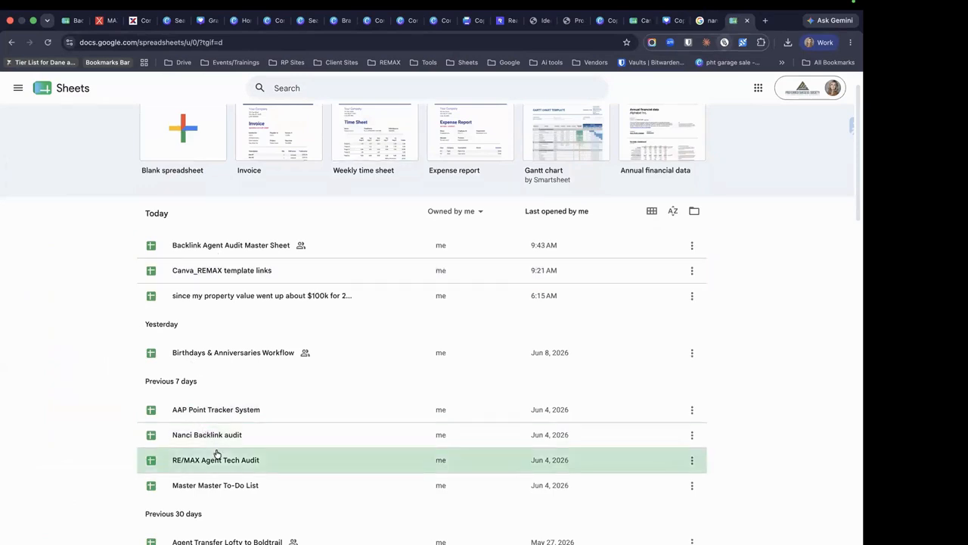
{"action": "scroll", "coordinate": [217, 454], "scroll_direction": "down", "scroll_amount": 3}
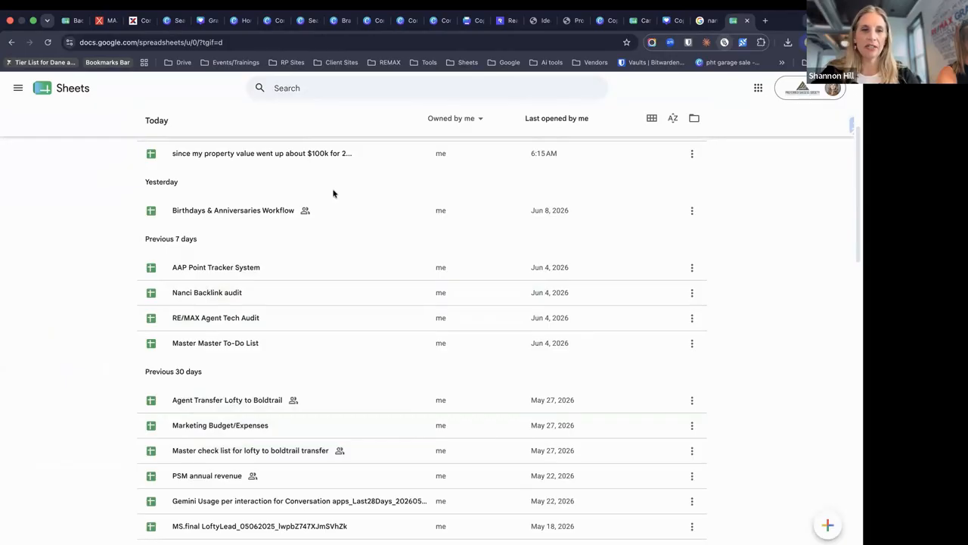
{"action": "scroll", "coordinate": [332, 194], "scroll_direction": "up", "scroll_amount": 1}
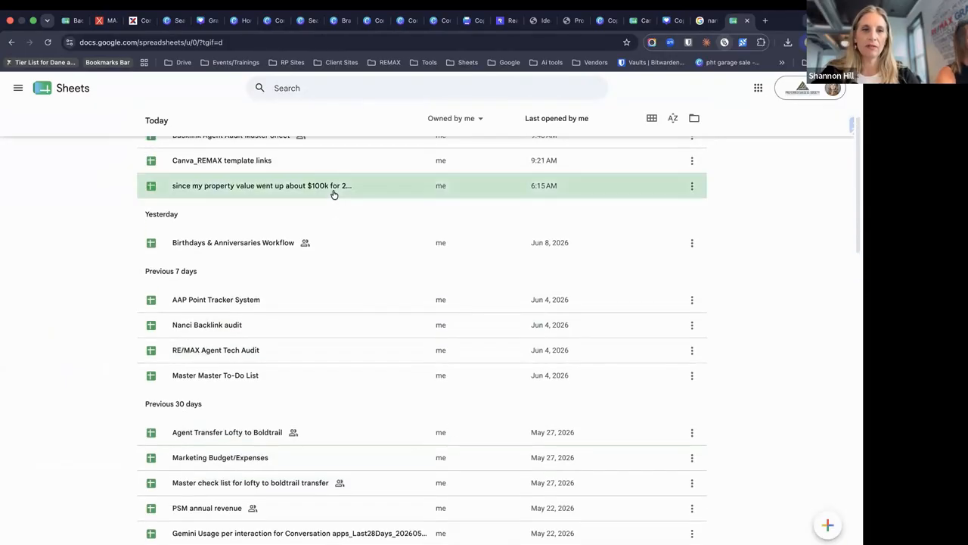
{"action": "scroll", "coordinate": [332, 192], "scroll_direction": "up", "scroll_amount": 3}
{"action": "left_click", "coordinate": [327, 95]}
{"action": "type", "text": "tips"}
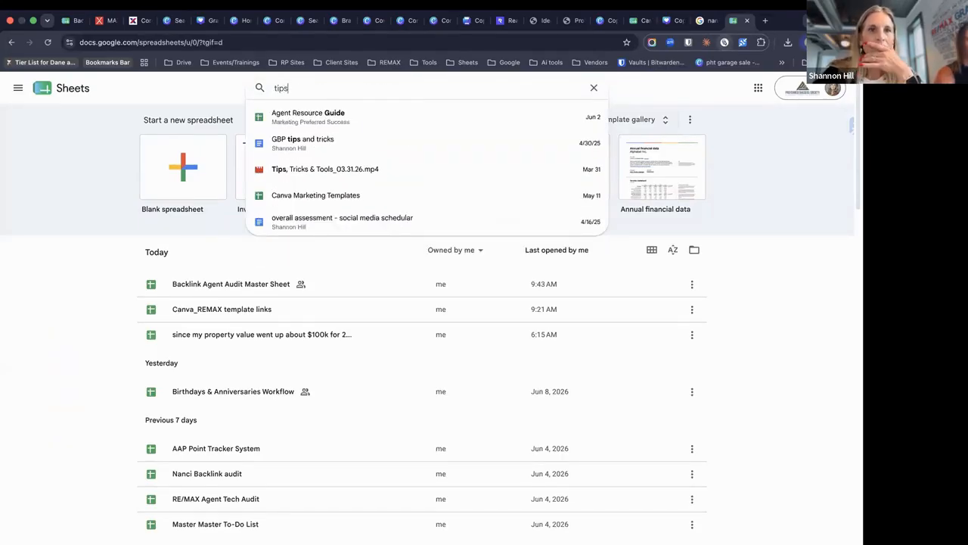
Open the Agent Resource Guide, check the links in C4, C7 and C6, then switch to Zoom
{"action": "left_click", "coordinate": [332, 114]}
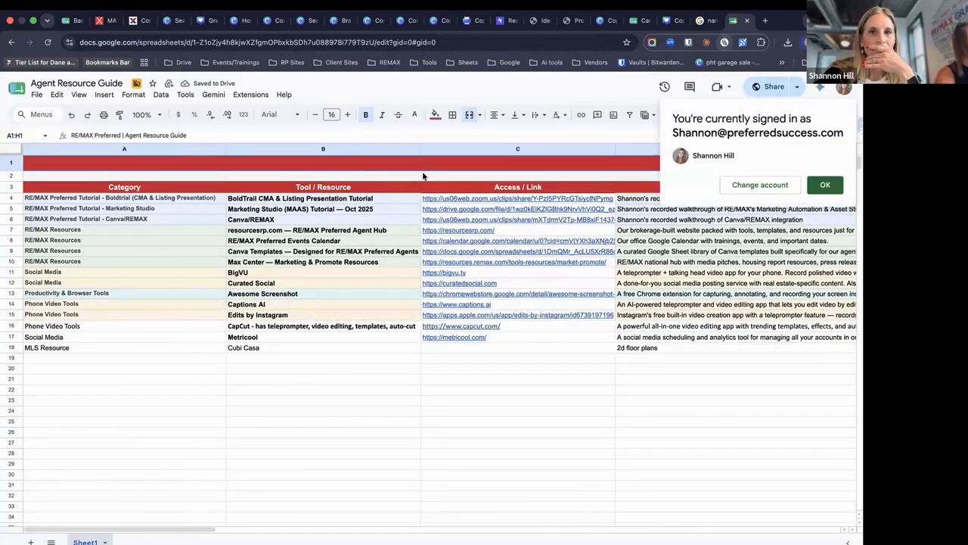
{"action": "left_click", "coordinate": [824, 184]}
{"action": "mouse_move", "coordinate": [496, 266]}
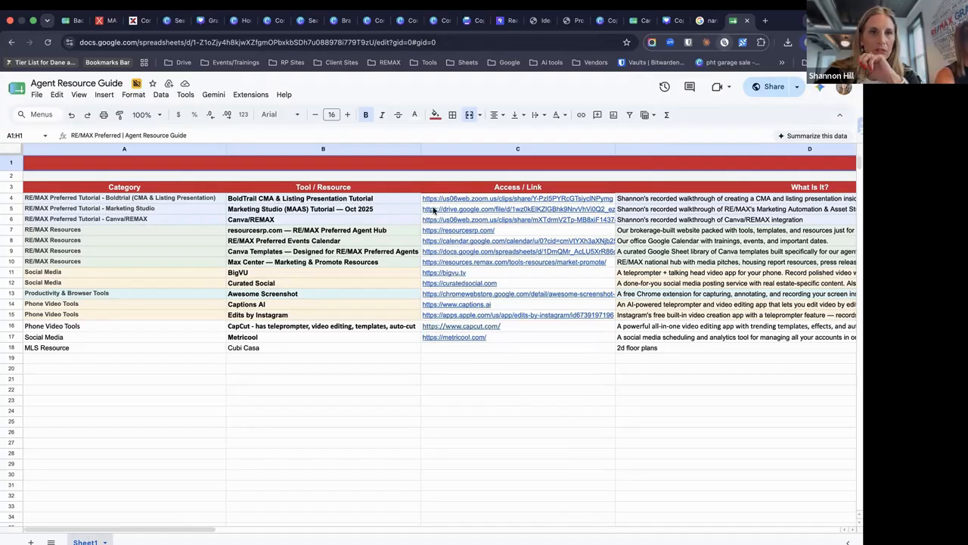
{"action": "mouse_move", "coordinate": [433, 210]}
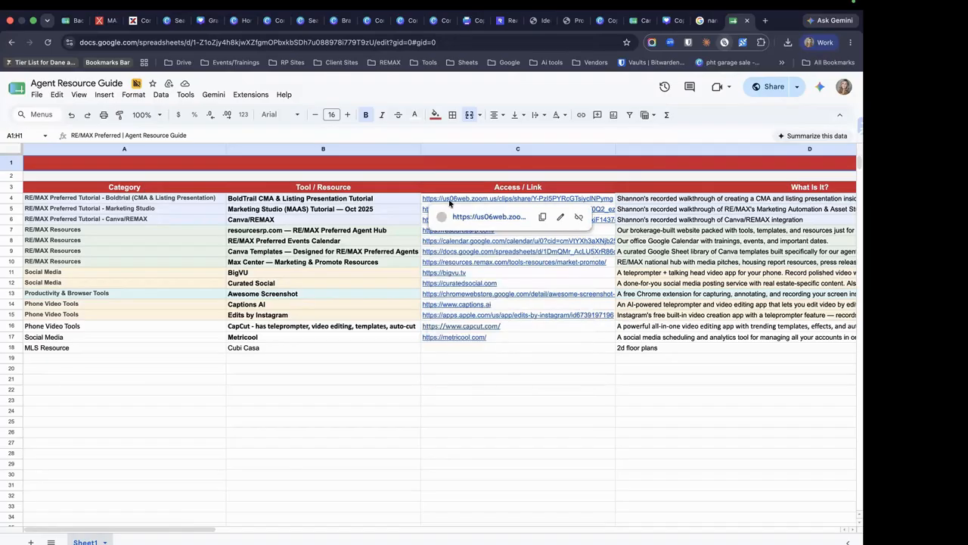
{"action": "left_click", "coordinate": [449, 199]}
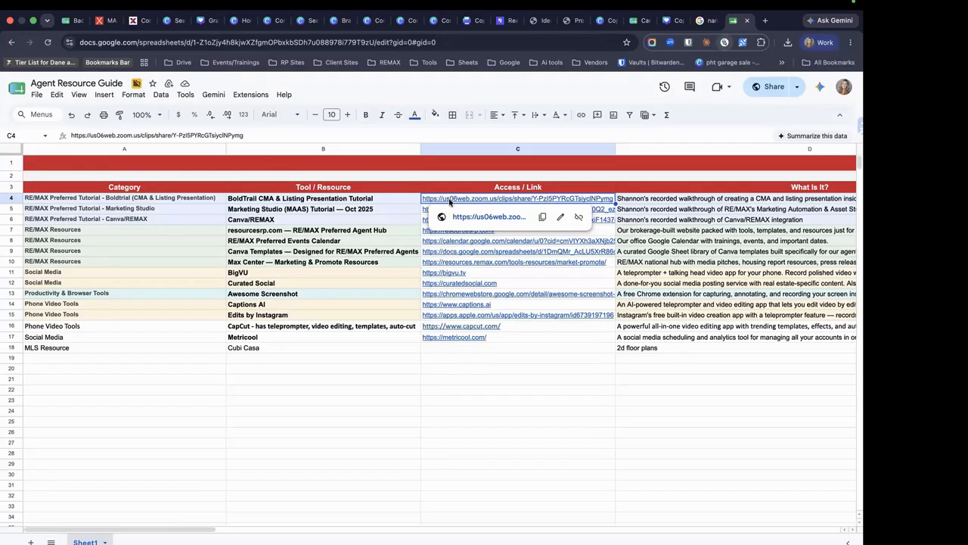
{"action": "left_click", "coordinate": [433, 230]}
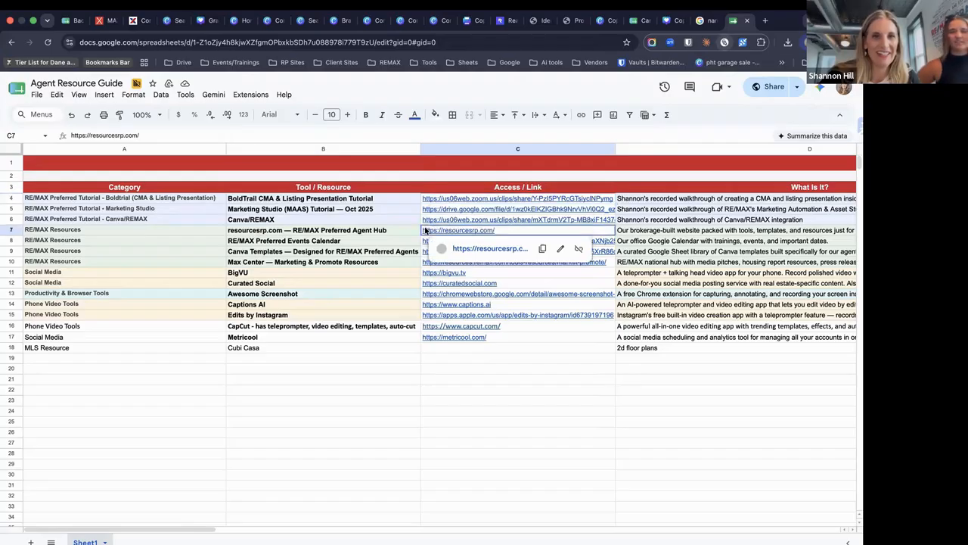
{"action": "left_click", "coordinate": [435, 219]}
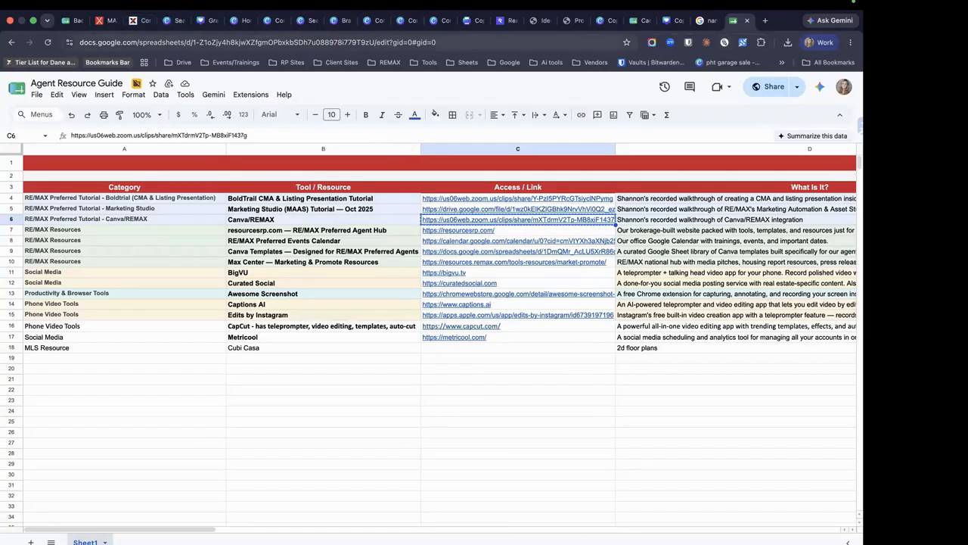
{"action": "mouse_move", "coordinate": [749, 539]}
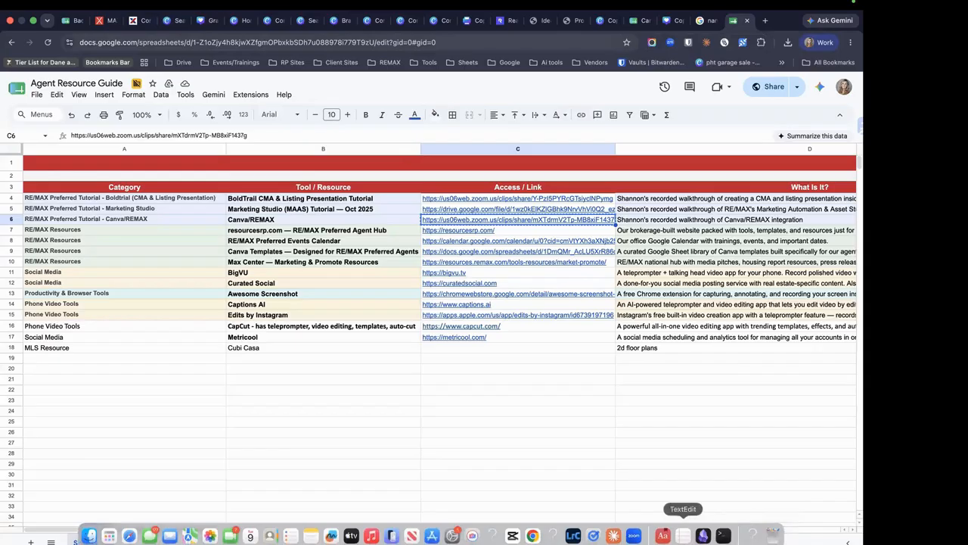
{"action": "left_click", "coordinate": [633, 536]}
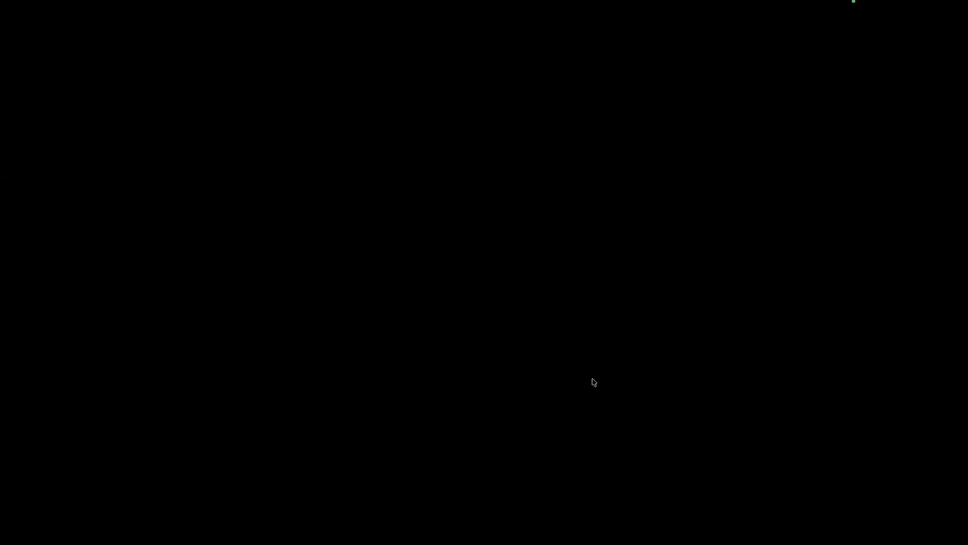